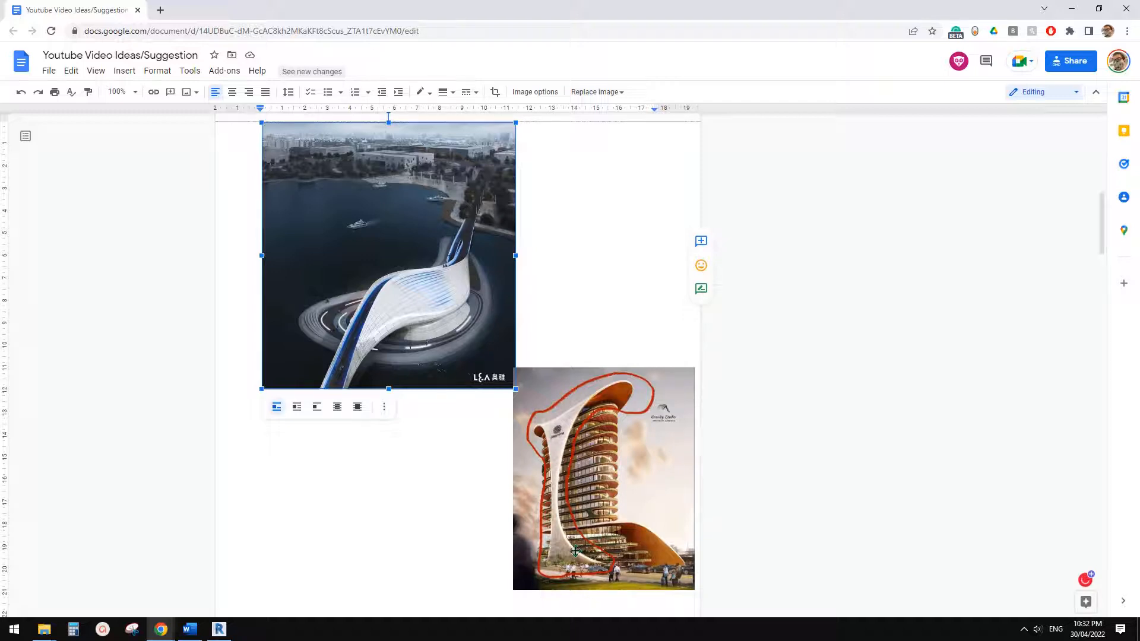
# - Switch to Revit and create a new project from the defaultAUSENU template
pyautogui.click(219, 629)
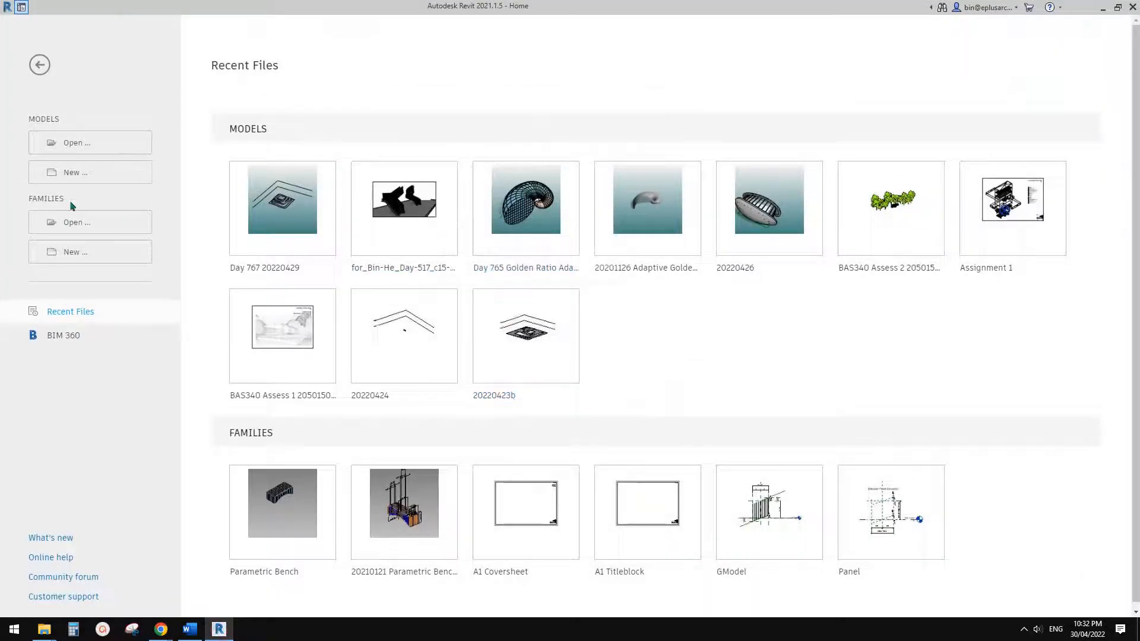
pyautogui.click(81, 172)
pyautogui.click(300, 261)
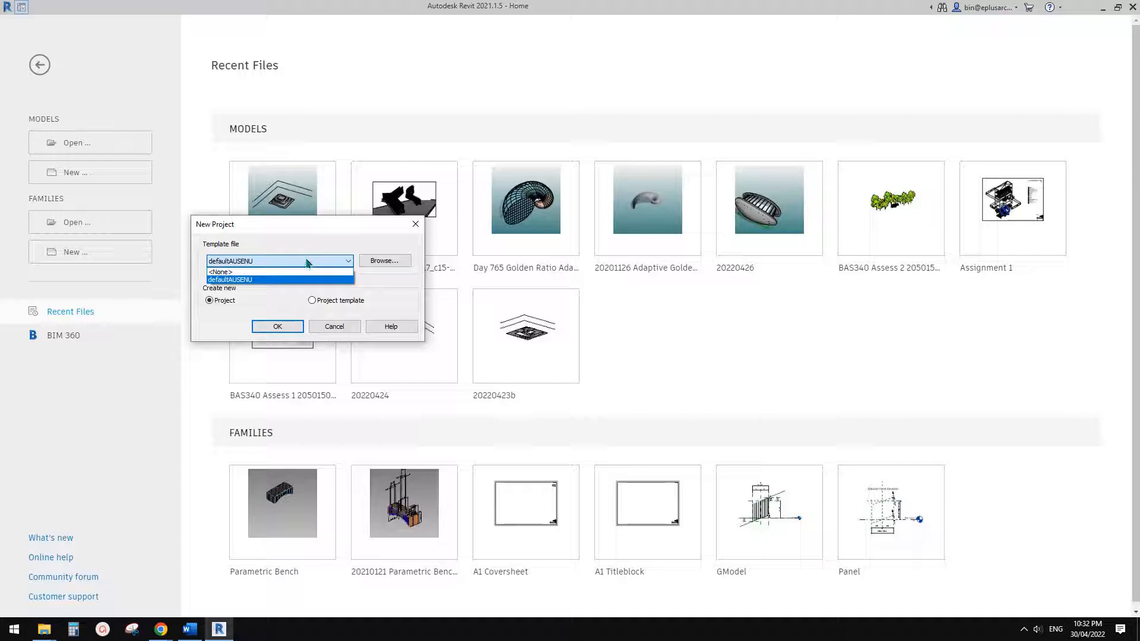
pyautogui.click(274, 279)
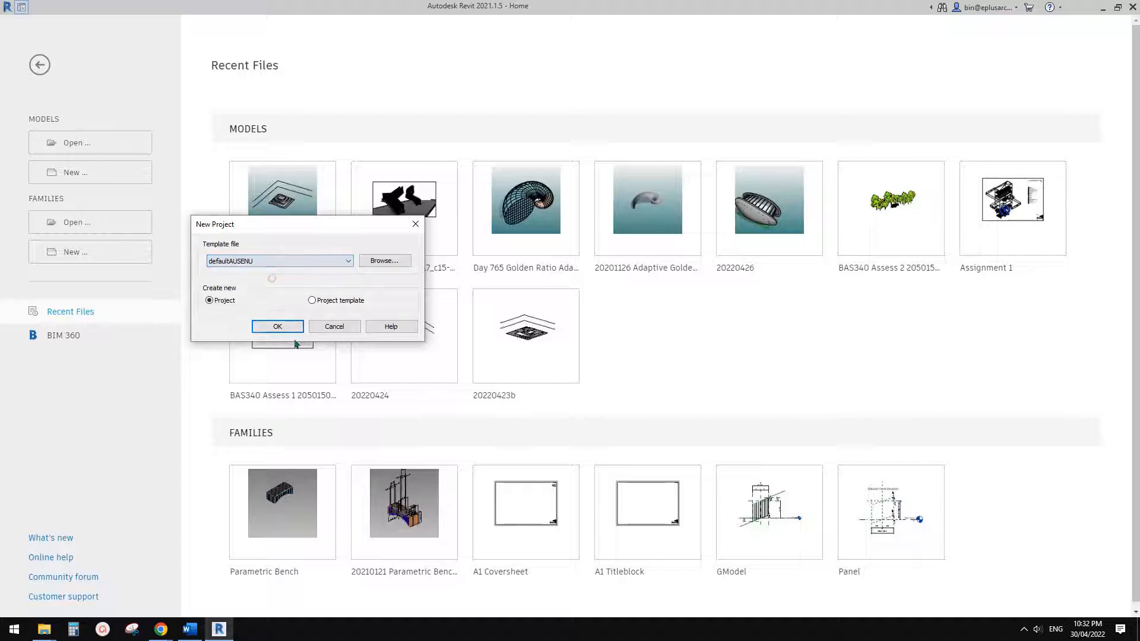
pyautogui.click(287, 328)
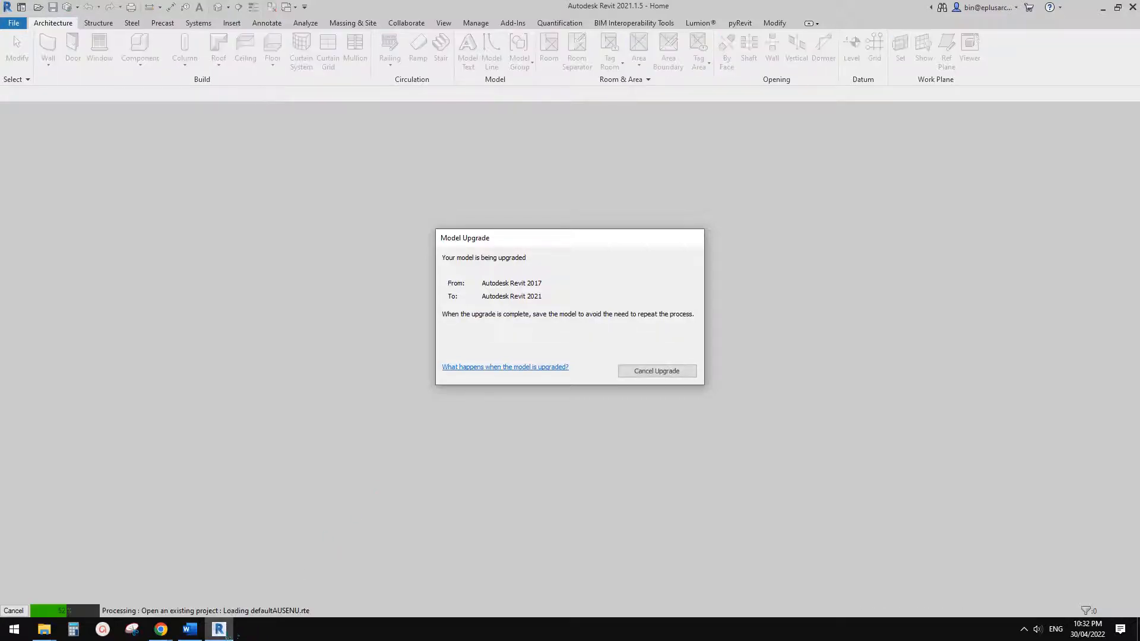
# - Examine the twisted bridge reference image in the browser document and return to Revit
pyautogui.click(221, 631)
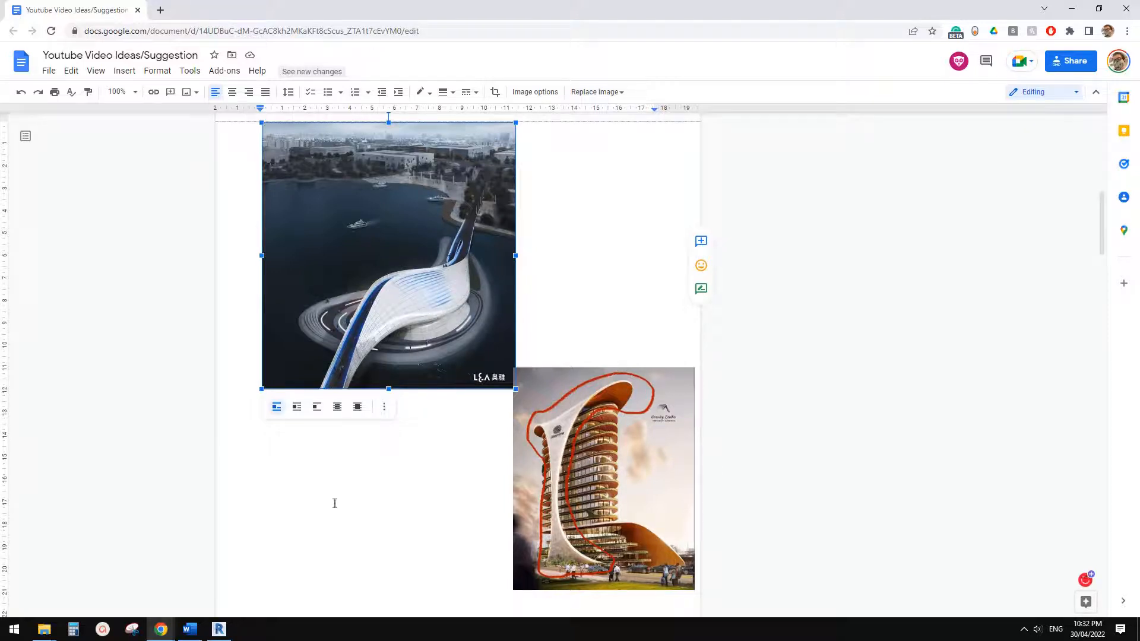
pyautogui.click(218, 630)
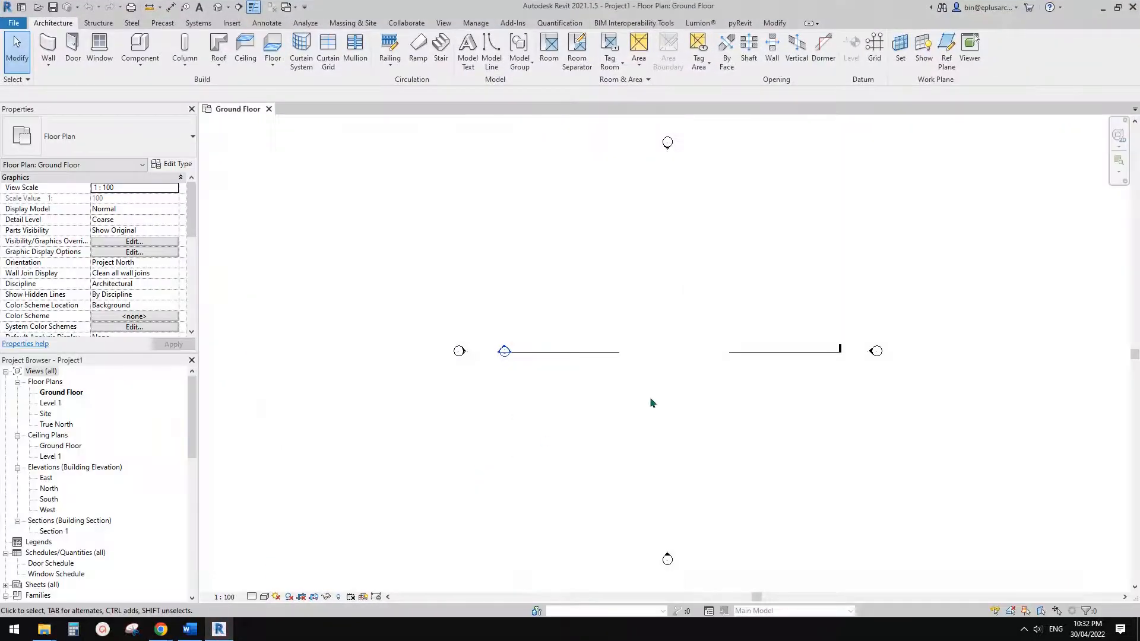
pyautogui.moveTo(651, 399); pyautogui.dragTo(639, 398, button='middle')
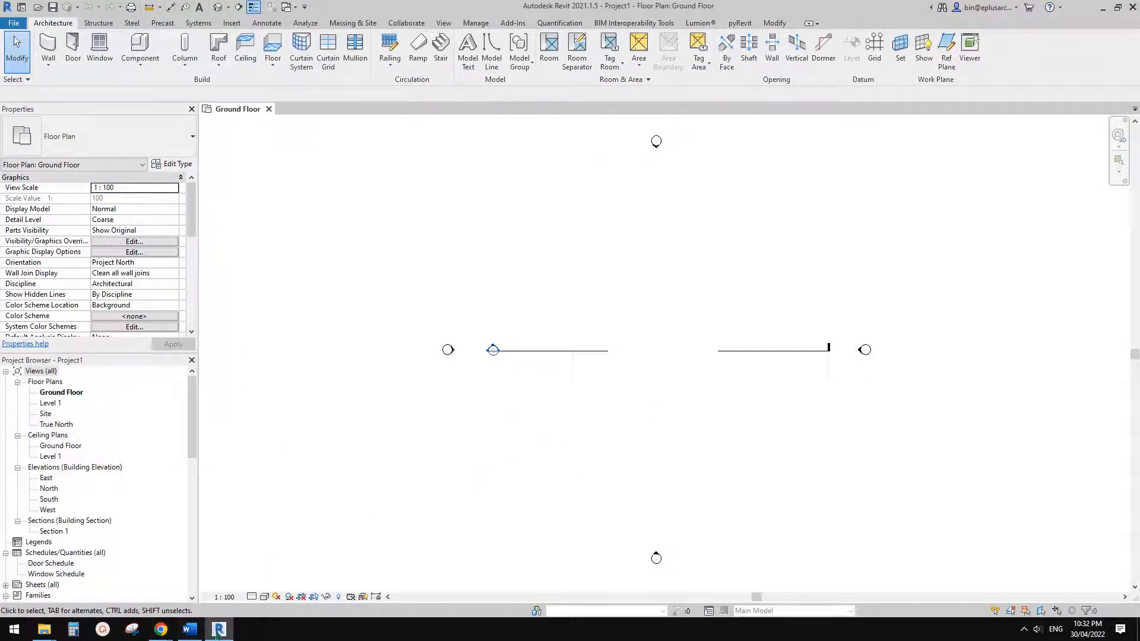
pyautogui.click(218, 632)
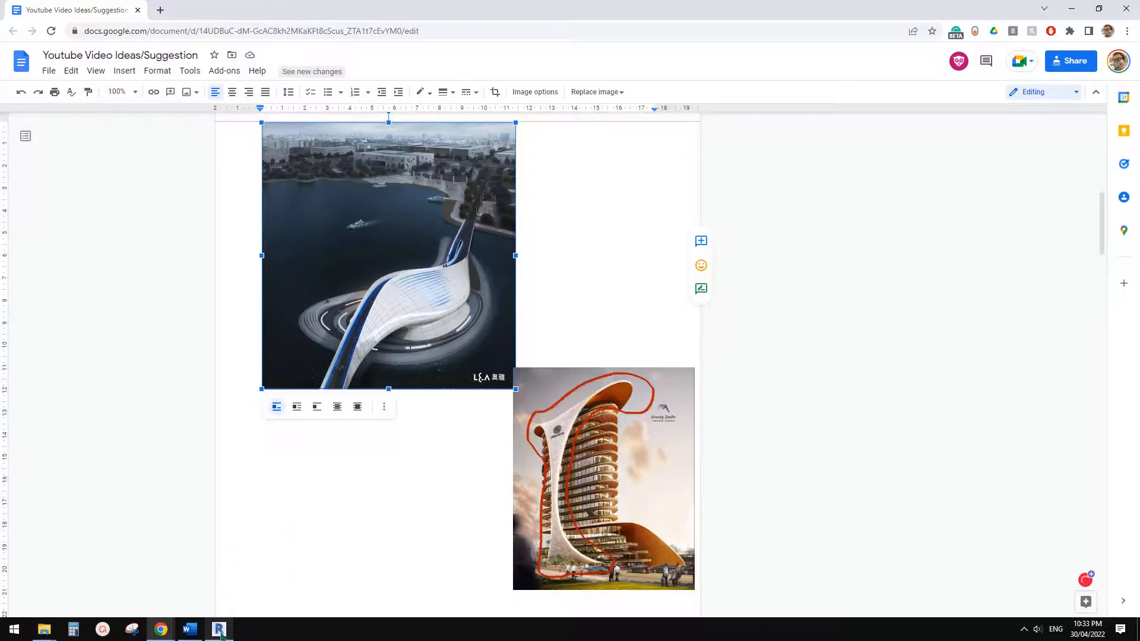
pyautogui.click(219, 629)
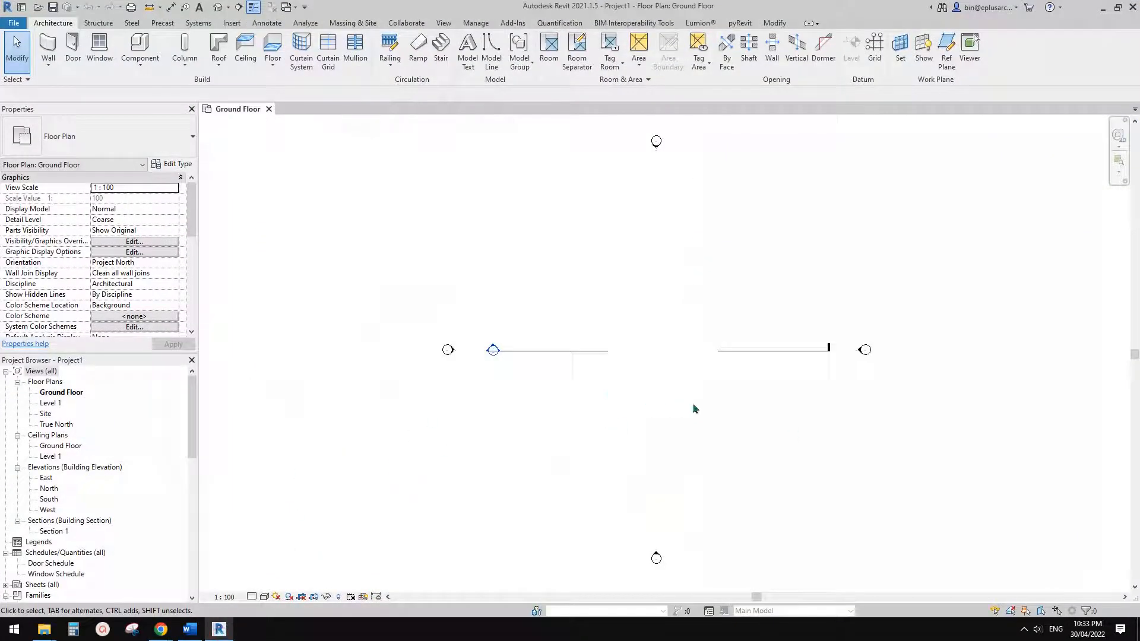
# - Start a Model In-Place component in the Mass category and accept the name Mass 1
pyautogui.moveTo(658, 434)
pyautogui.mouseDown(button='middle')
pyautogui.moveTo(638, 434)
pyautogui.moveTo(647, 424)
pyautogui.mouseUp(button='middle')
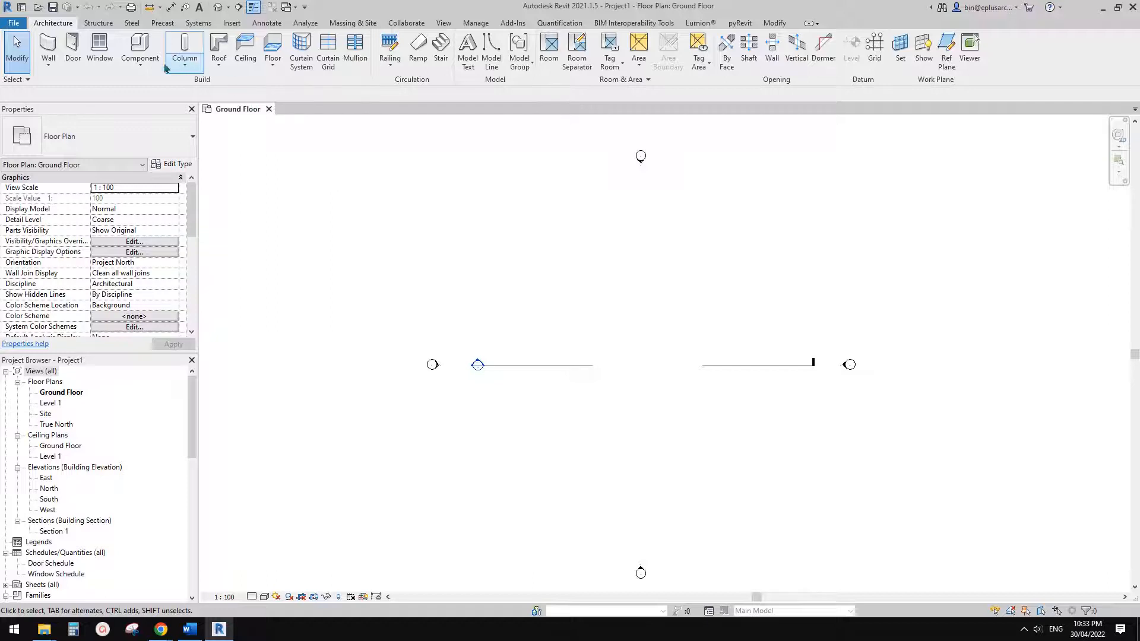
pyautogui.click(140, 60)
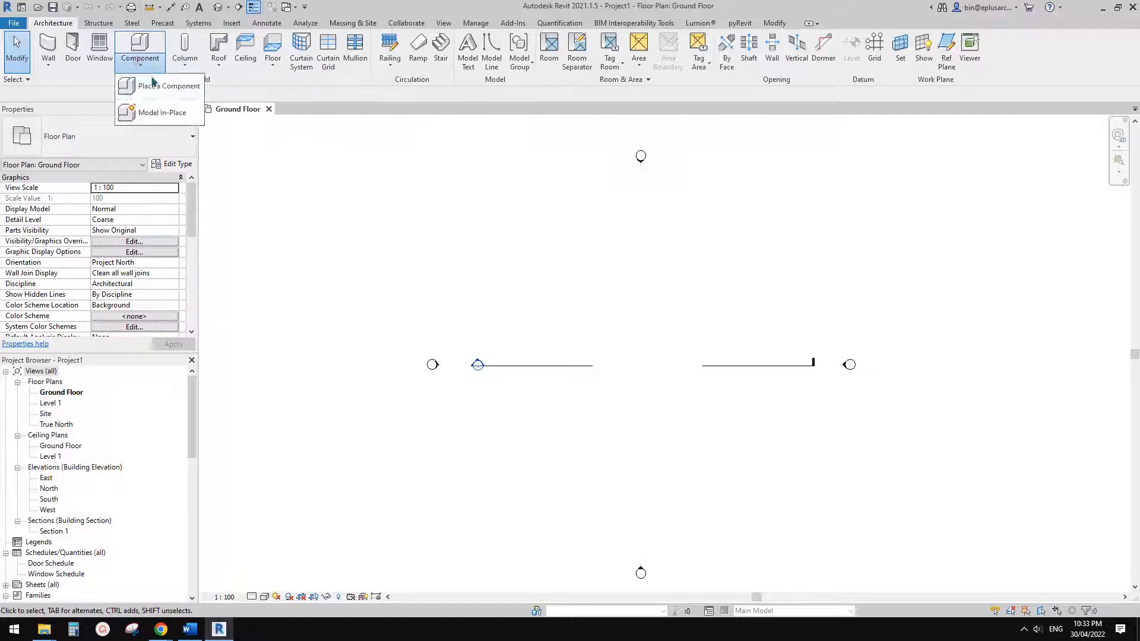
pyautogui.click(162, 113)
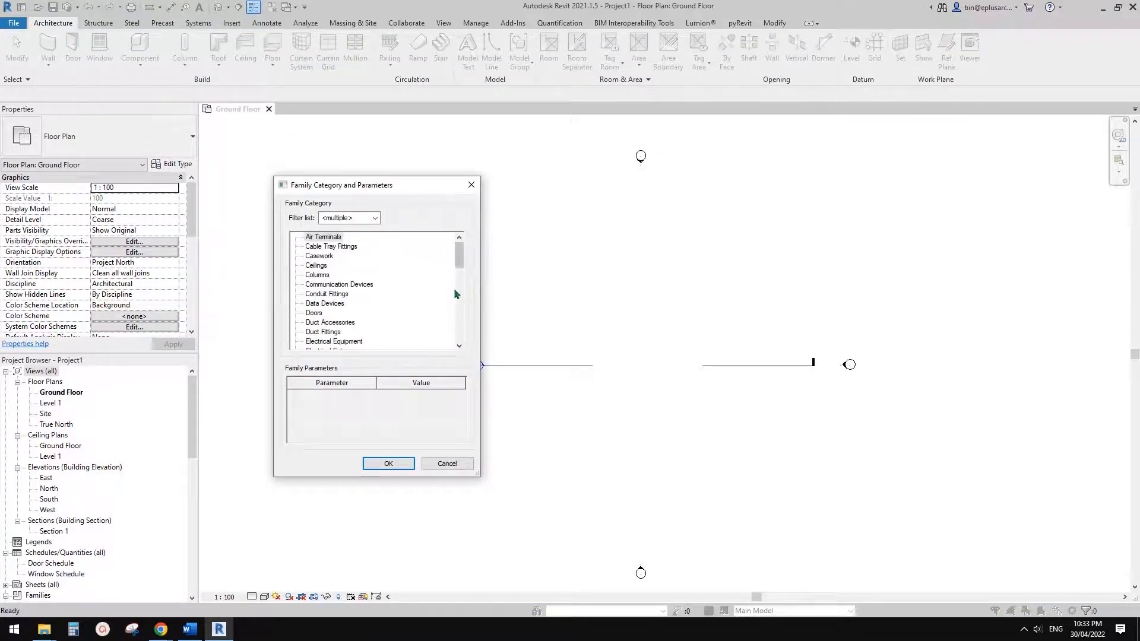
pyautogui.click(336, 294)
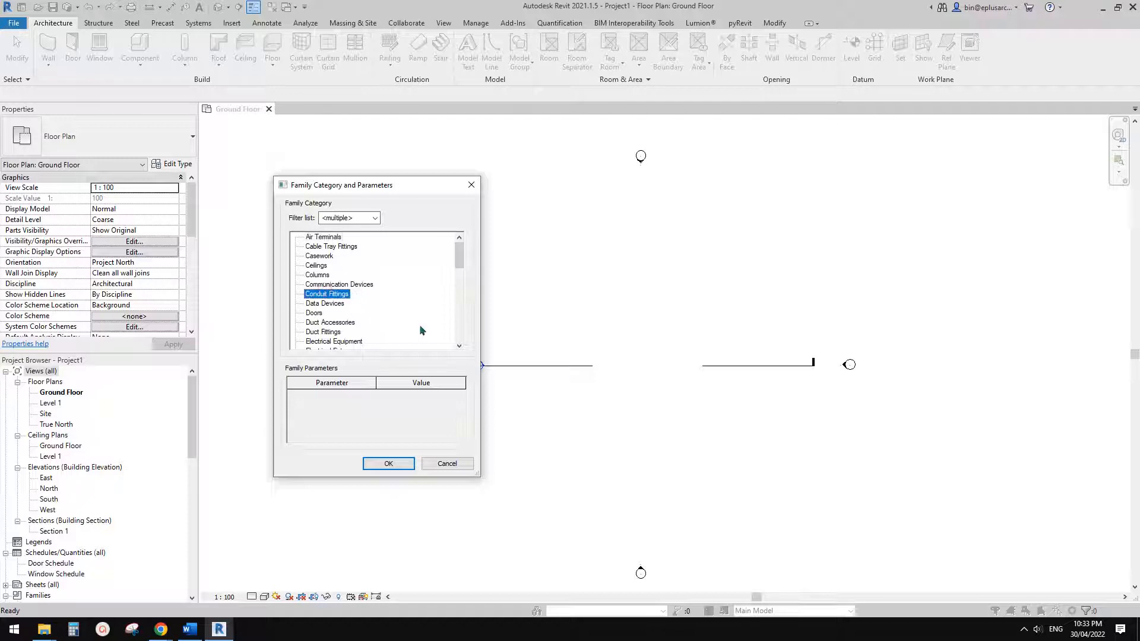
pyautogui.press('m')
pyautogui.click(386, 463)
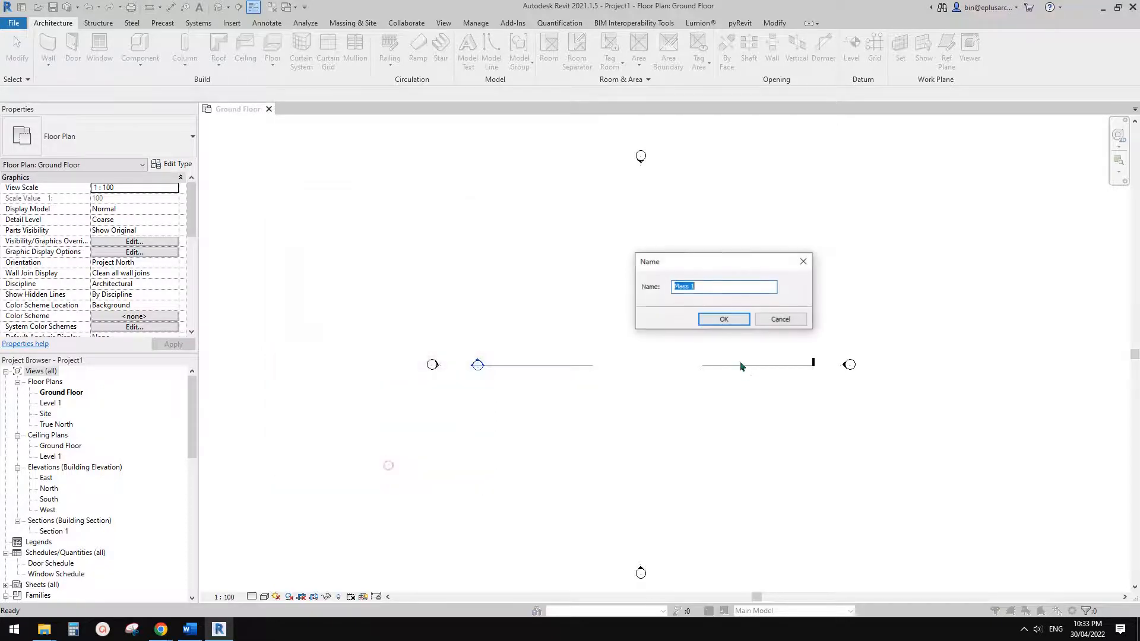
pyautogui.click(729, 321)
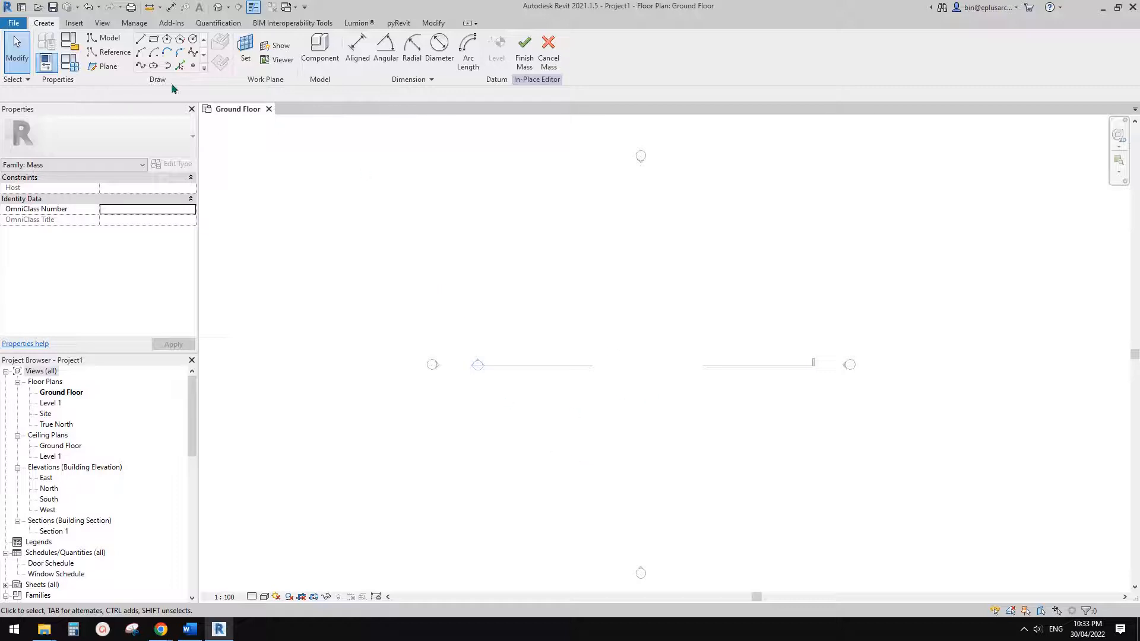
# - Draw a five-point reference spline on the Ground Floor plan, running diagonally through the building area well beyond the elevation markers
pyautogui.click(141, 65)
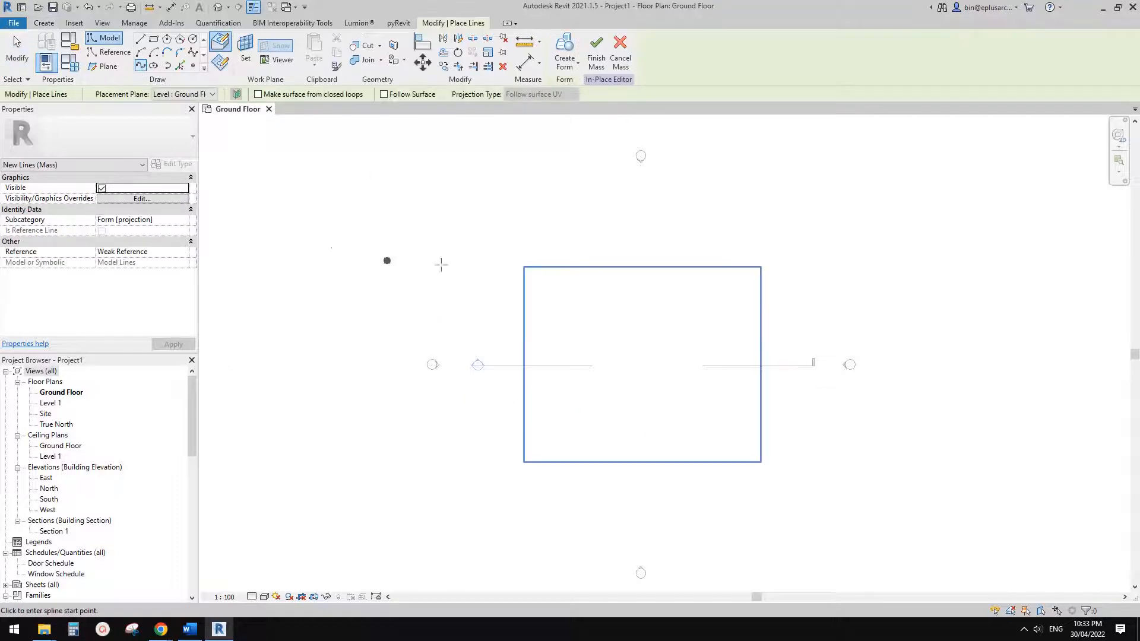
pyautogui.scroll(-1, 523, 373)
pyautogui.moveTo(537, 369); pyautogui.dragTo(530, 289, button='middle')
pyautogui.click(119, 53)
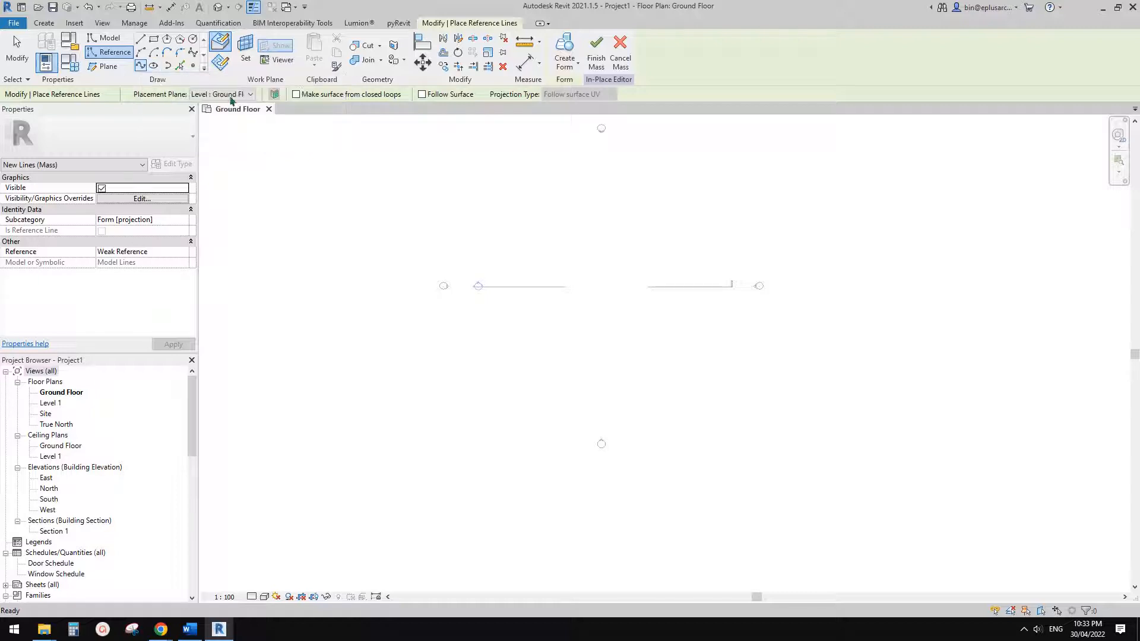
pyautogui.scroll(-4, 546, 237)
pyautogui.moveTo(597, 323); pyautogui.dragTo(537, 465, button='middle')
pyautogui.click(518, 521)
pyautogui.click(560, 334)
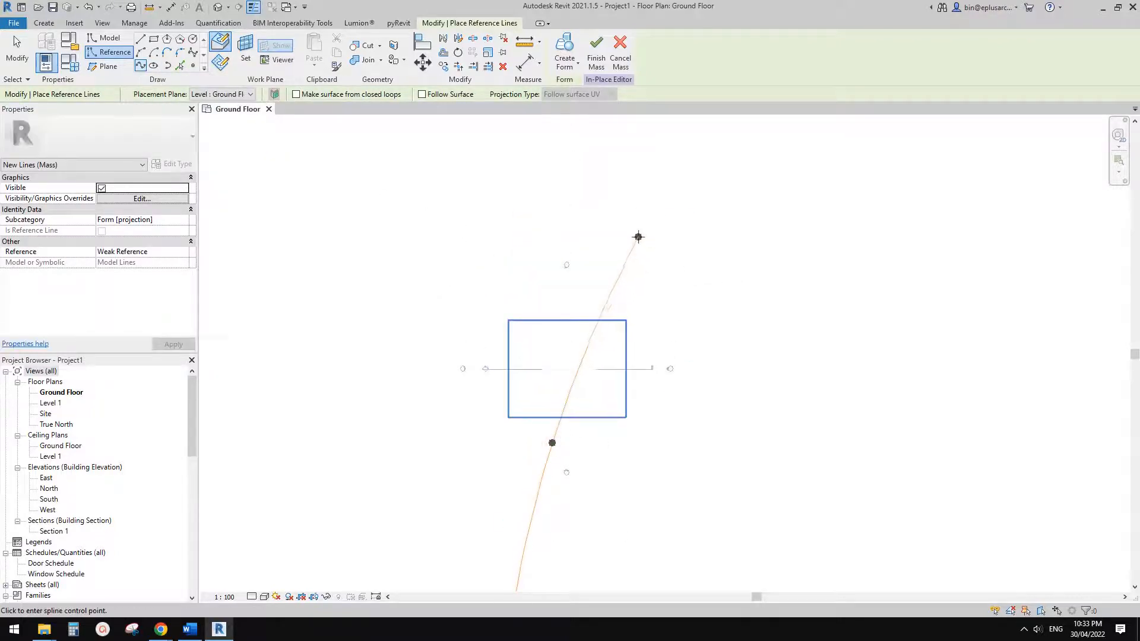
pyautogui.click(637, 237)
pyautogui.scroll(-1, 605, 291)
pyautogui.moveTo(600, 313); pyautogui.dragTo(588, 436, button='middle')
pyautogui.click(651, 262)
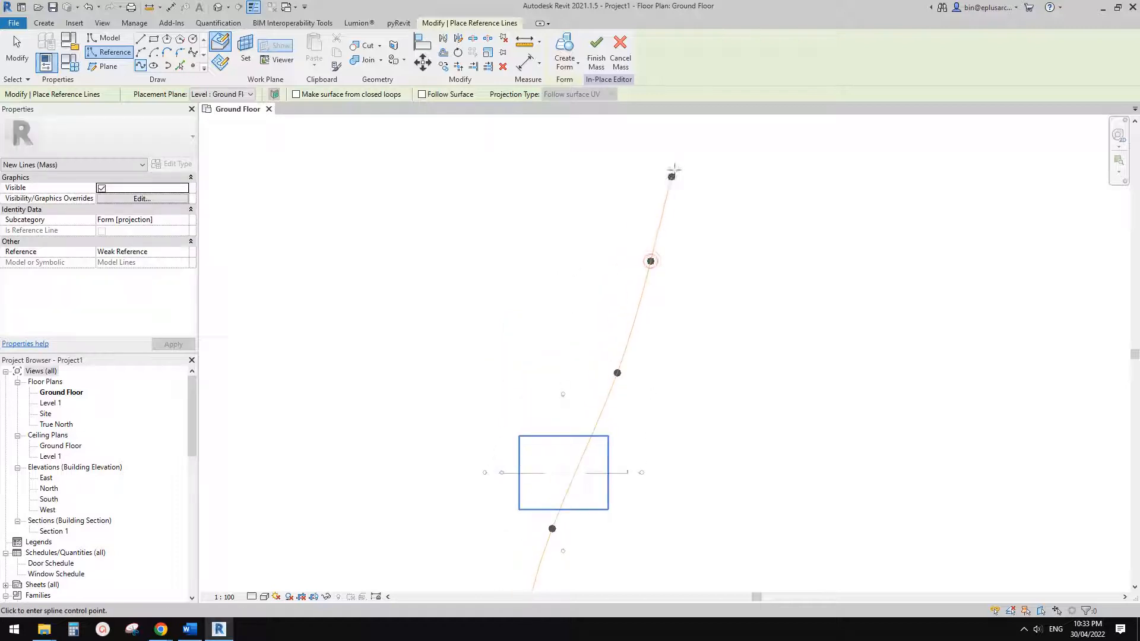
pyautogui.click(687, 148)
pyautogui.press('Escape')
pyautogui.press('Escape')
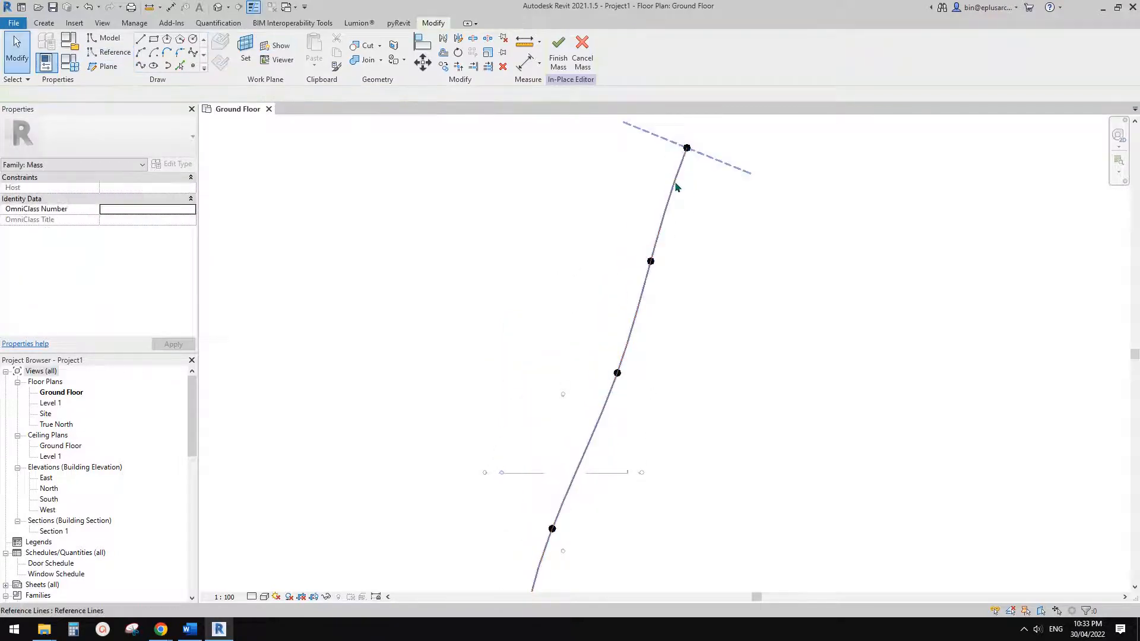
# - Deselect the reference spline and display it in the default 3D view
pyautogui.click(675, 182)
pyautogui.scroll(-1, 680, 320)
pyautogui.moveTo(680, 320); pyautogui.dragTo(686, 240, button='middle')
pyautogui.click(601, 465)
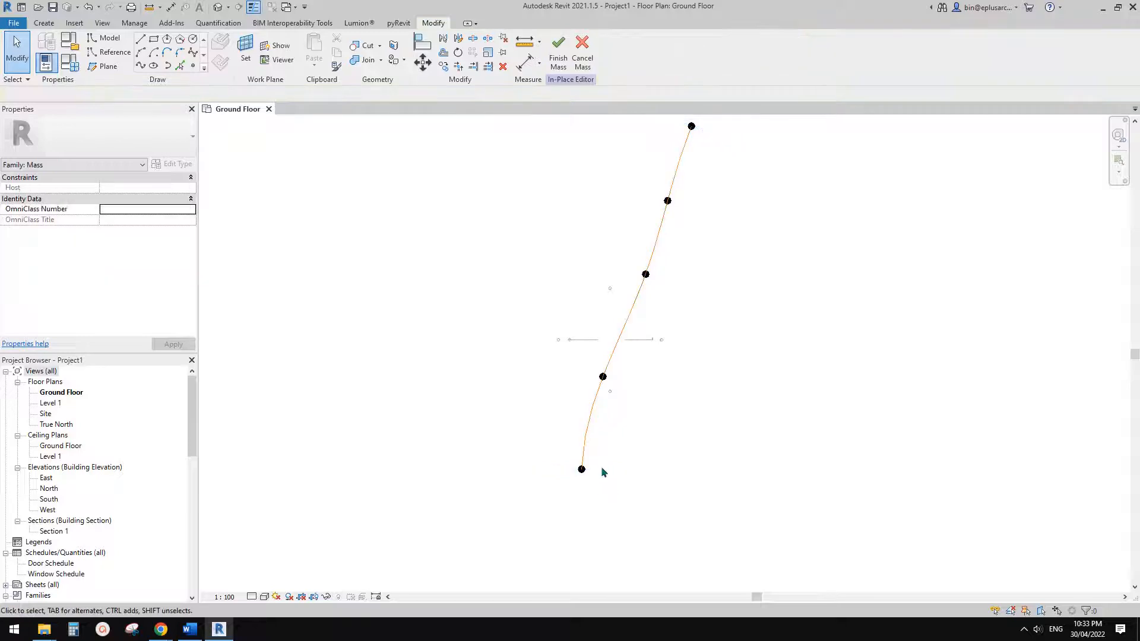
pyautogui.scroll(1, 600, 438)
pyautogui.click(218, 8)
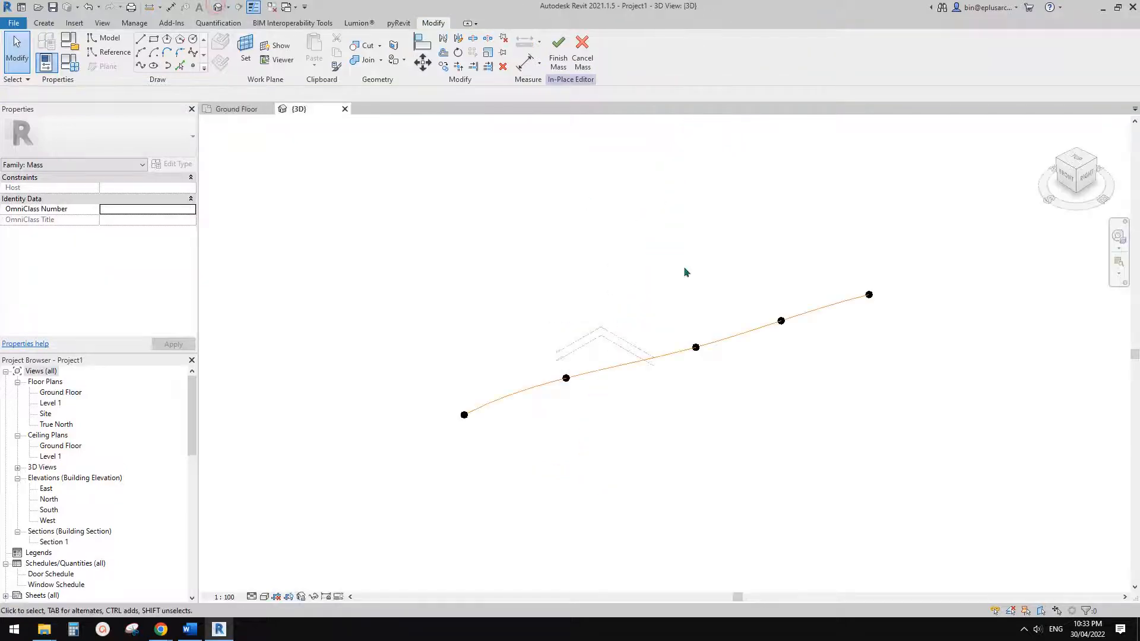
pyautogui.keyDown('shift'); pyautogui.moveTo(684, 424); pyautogui.dragTo(684, 383, button='middle'); pyautogui.keyUp('shift')
pyautogui.scroll(3, 657, 369)
# - Raise the spline's second and third points vertically, the third to an offset of about 15250 mm
pyautogui.click(545, 358)
pyautogui.moveTo(545, 358); pyautogui.dragTo(610, 352, button='middle')
pyautogui.click(473, 274)
pyautogui.moveTo(473, 274); pyautogui.dragTo(655, 283)
pyautogui.moveTo(781, 267); pyautogui.dragTo(824, 339)
pyautogui.moveTo(792, 291); pyautogui.dragTo(790, 218)
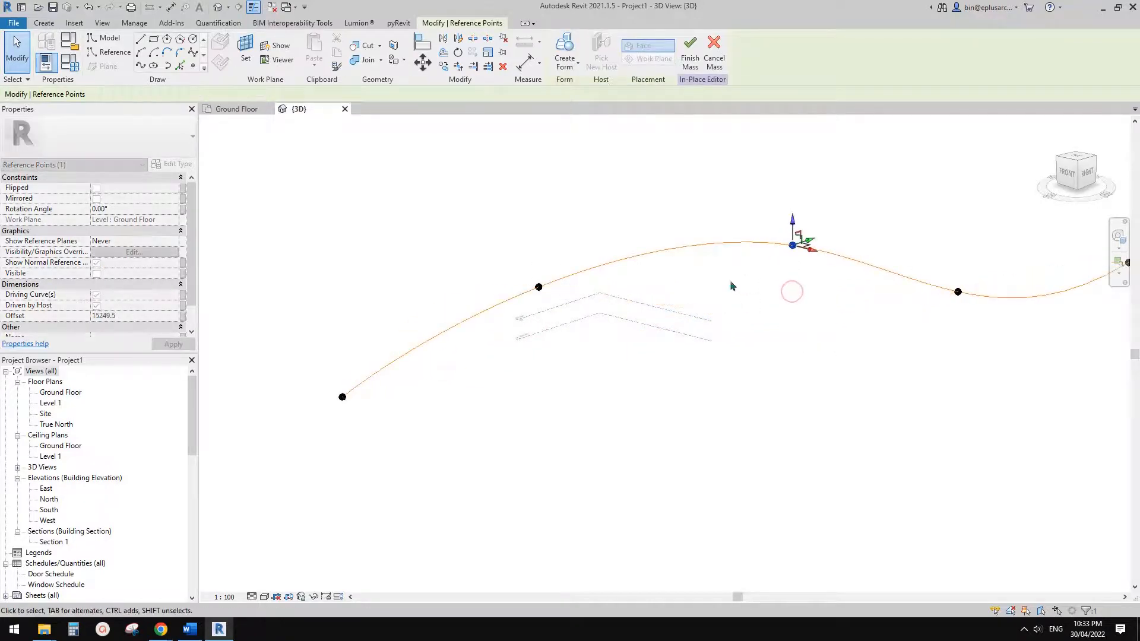
# - Shift the spline's second point sideways to smooth the bend near its start
pyautogui.keyDown('shift'); pyautogui.moveTo(718, 297); pyautogui.dragTo(810, 295, button='middle'); pyautogui.keyUp('shift')
pyautogui.keyDown('shift'); pyautogui.moveTo(745, 353); pyautogui.dragTo(736, 363, button='middle'); pyautogui.keyUp('shift')
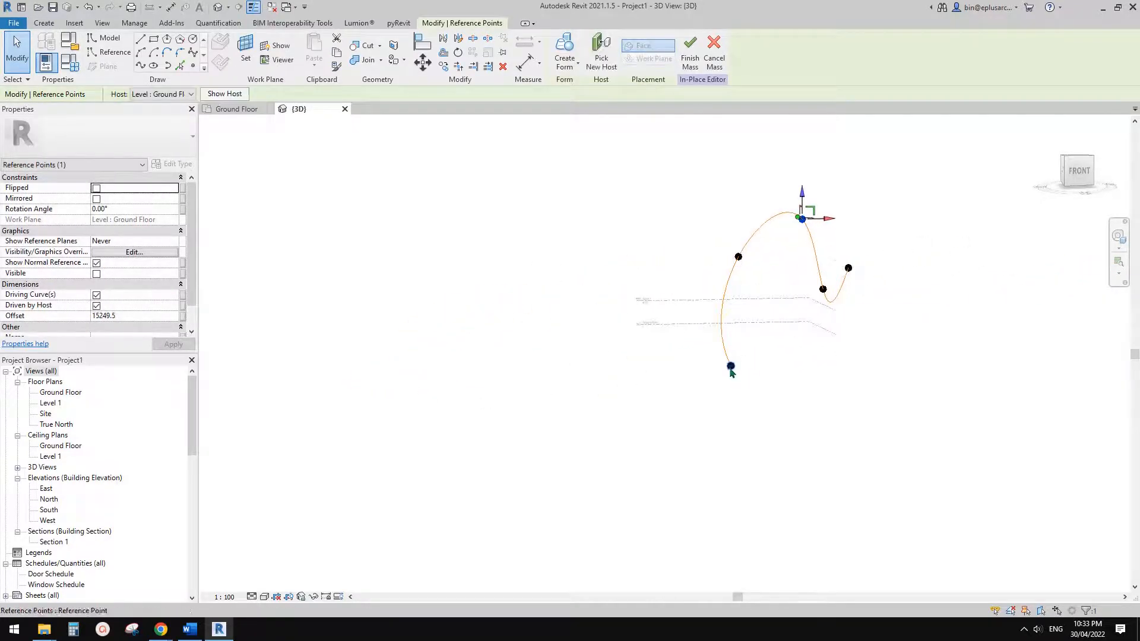
pyautogui.moveTo(739, 300)
pyautogui.keyDown('shift'); pyautogui.mouseDown(button='middle')
pyautogui.moveTo(772, 317)
pyautogui.moveTo(746, 280)
pyautogui.mouseUp(button='middle'); pyautogui.keyUp('shift')
pyautogui.moveTo(721, 251); pyautogui.dragTo(769, 292)
pyautogui.click(748, 227)
pyautogui.moveTo(723, 251); pyautogui.dragTo(753, 266)
# - Raise the spline's fourth point slightly above the ground level to soften the descent
pyautogui.keyDown('shift'); pyautogui.moveTo(787, 257); pyautogui.dragTo(740, 249, button='middle'); pyautogui.keyUp('shift')
pyautogui.moveTo(884, 303); pyautogui.dragTo(596, 330, button='middle')
pyautogui.moveTo(770, 338); pyautogui.dragTo(651, 334, button='middle')
pyautogui.moveTo(754, 258); pyautogui.dragTo(814, 344)
pyautogui.moveTo(777, 291); pyautogui.dragTo(779, 264)
# - Move the spline's far end point horizontally at ground level to refine the last curve
pyautogui.moveTo(951, 316); pyautogui.dragTo(887, 310, button='middle')
pyautogui.moveTo(880, 242); pyautogui.dragTo(923, 298)
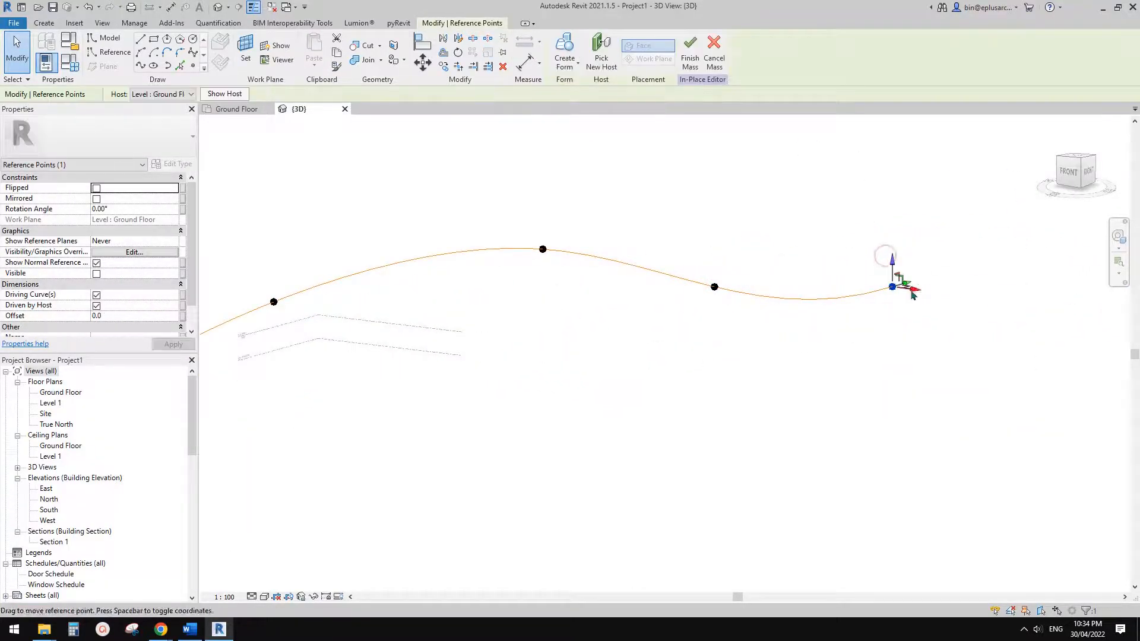
pyautogui.keyDown('shift'); pyautogui.moveTo(907, 329); pyautogui.dragTo(874, 326, button='middle'); pyautogui.keyUp('shift')
pyautogui.moveTo(913, 282); pyautogui.dragTo(952, 268)
pyautogui.keyDown('shift'); pyautogui.moveTo(696, 335); pyautogui.dragTo(823, 225, button='middle'); pyautogui.keyUp('shift')
pyautogui.keyDown('shift'); pyautogui.moveTo(876, 230); pyautogui.dragTo(622, 411, button='middle'); pyautogui.keyUp('shift')
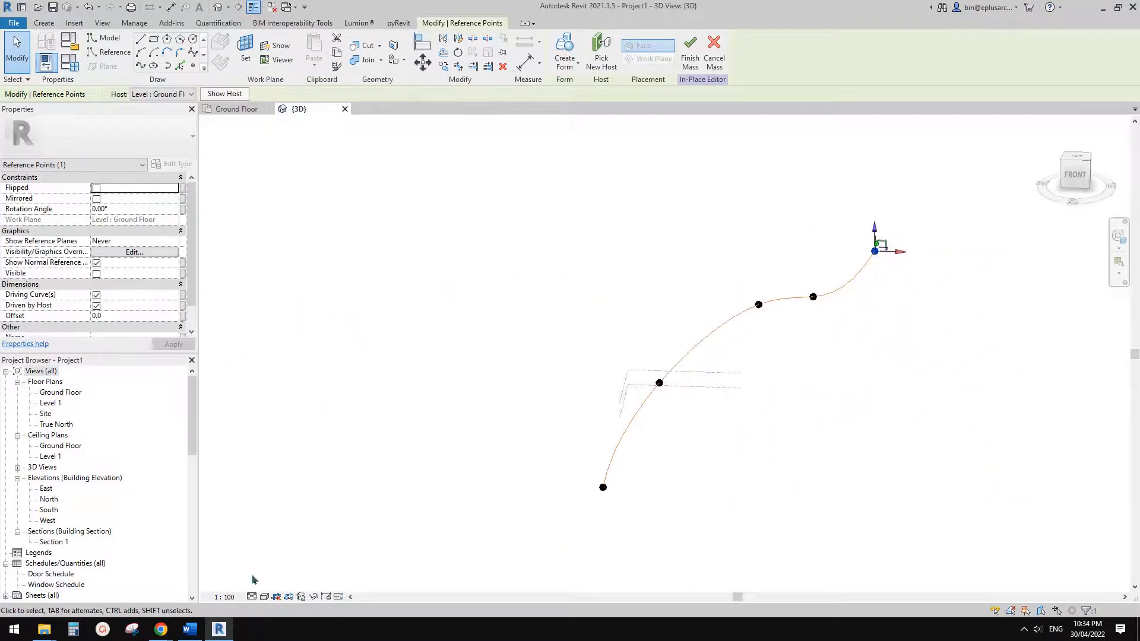
# - Compare the spline's shape with the bridge image in the browser, return to Revit and deselect the point
pyautogui.click(220, 634)
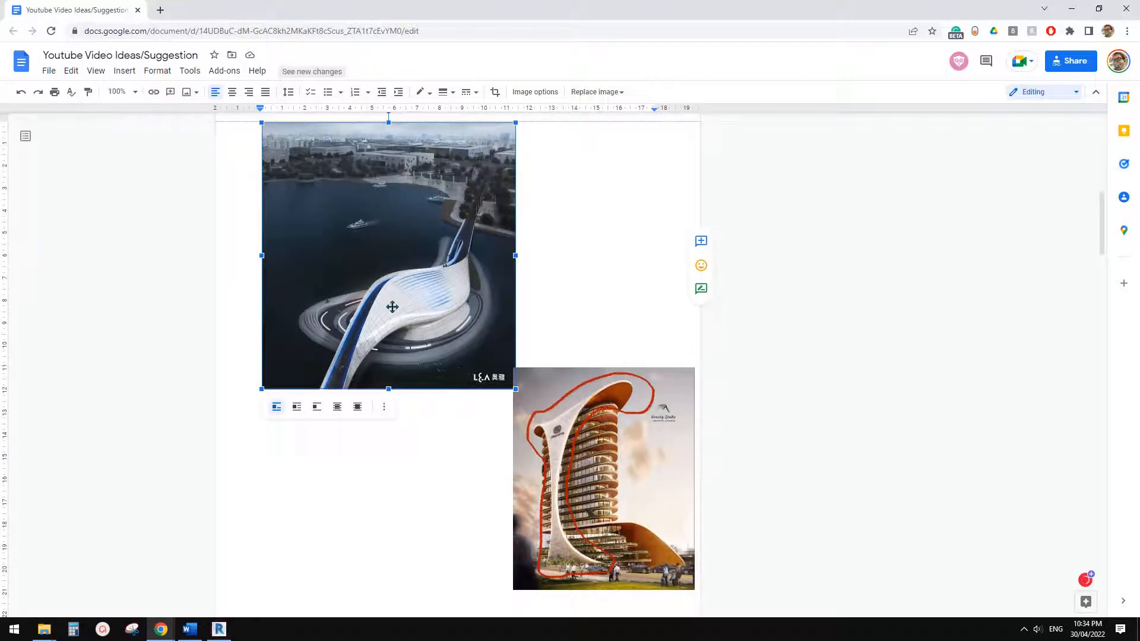
pyautogui.click(225, 634)
pyautogui.keyDown('shift'); pyautogui.moveTo(725, 355); pyautogui.dragTo(747, 415, button='middle'); pyautogui.keyUp('shift')
pyautogui.scroll(1, 633, 415)
pyautogui.click(544, 344)
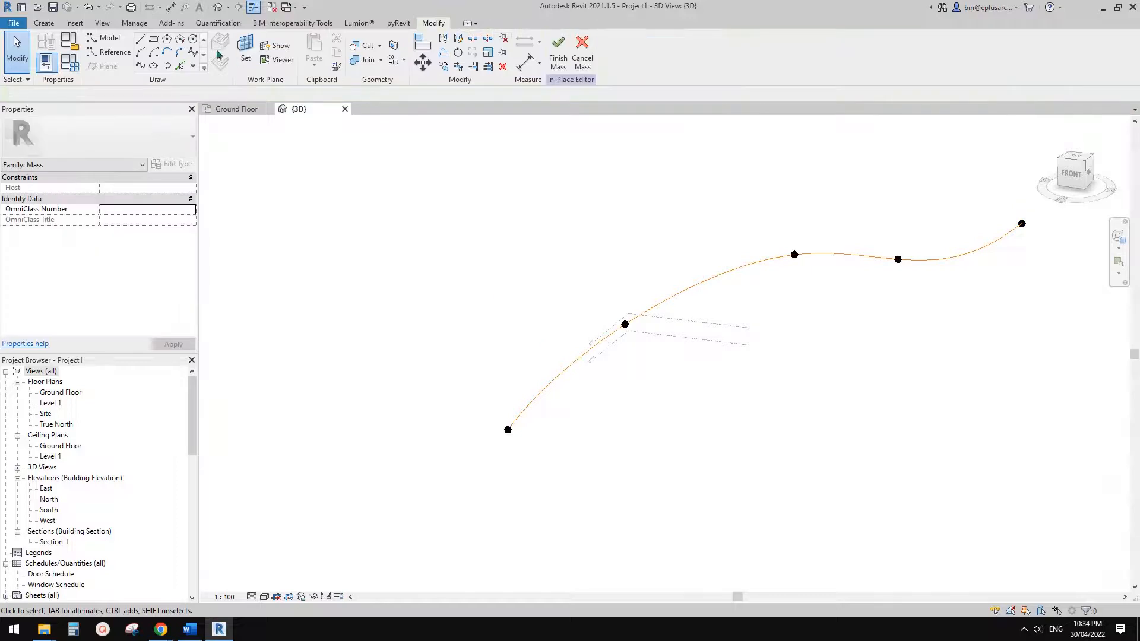
# - Place a reference point on the spline between its first and second points
pyautogui.scroll(1, 404, 293)
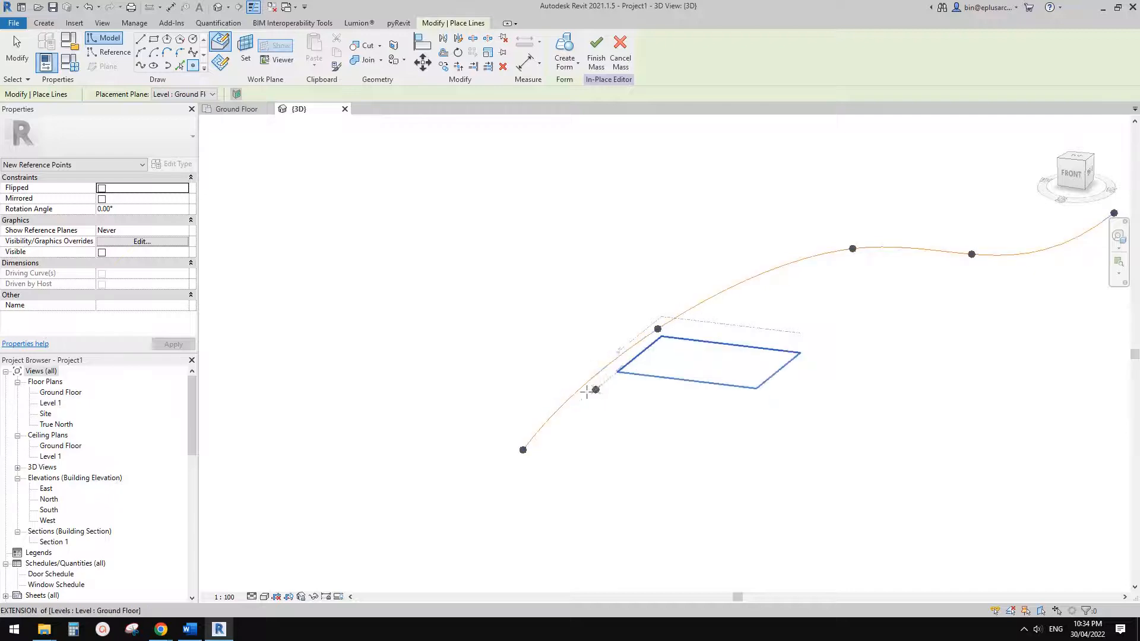
pyautogui.click(560, 410)
pyautogui.scroll(2, 567, 411)
pyautogui.press('Escape')
pyautogui.press('Escape')
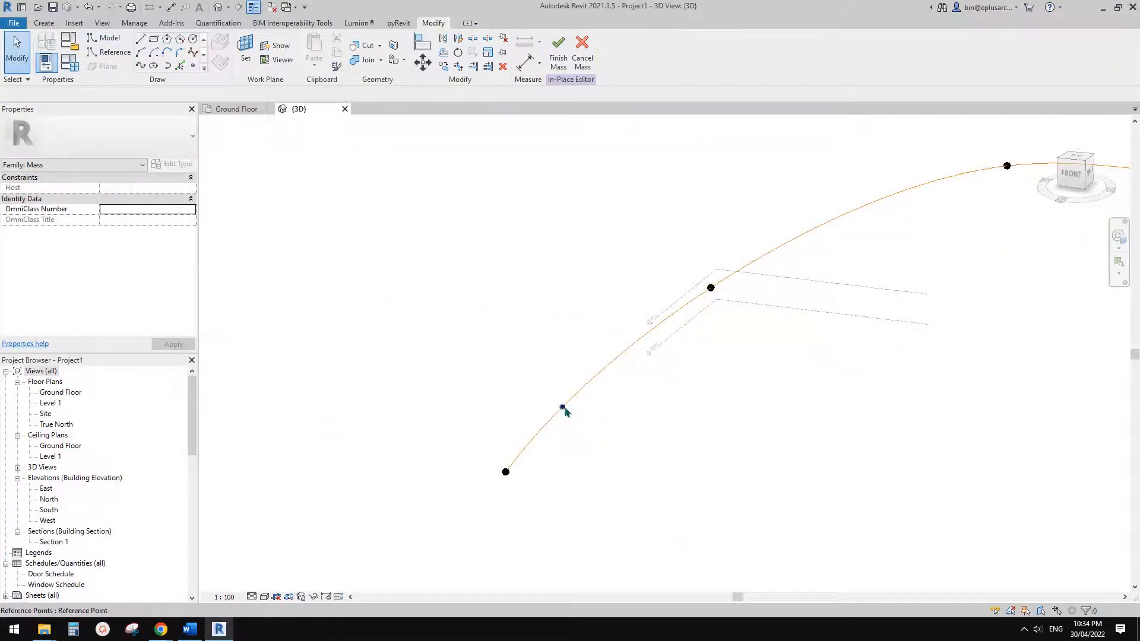
# - Set Show Reference Planes to Always for the point hosted on the spline
pyautogui.click(562, 408)
pyautogui.moveTo(559, 439); pyautogui.dragTo(588, 391, button='middle')
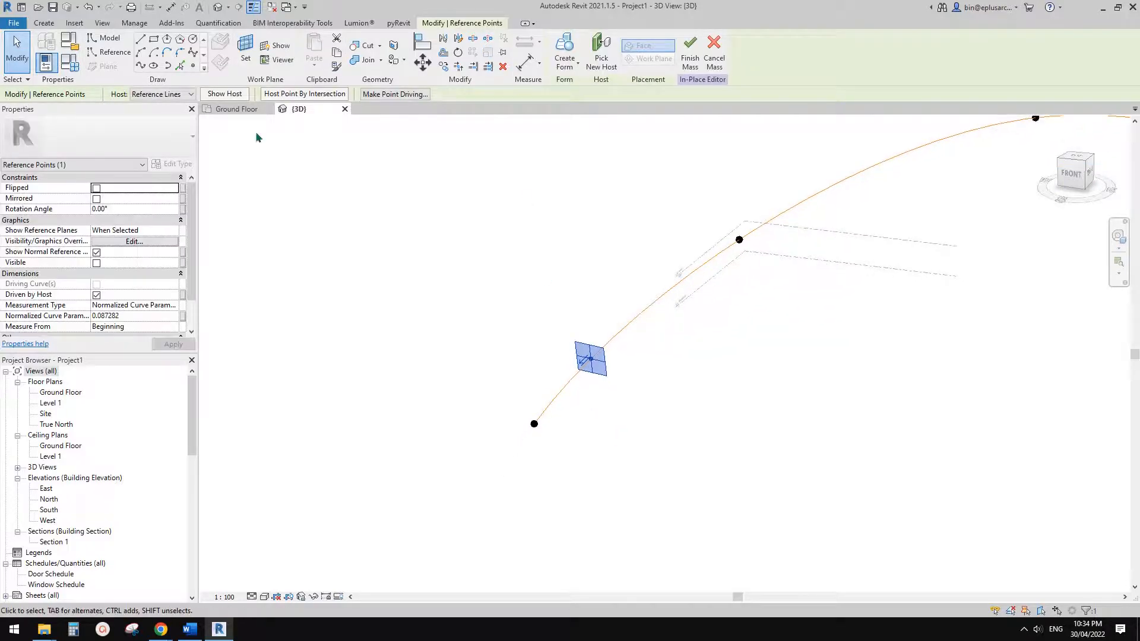
pyautogui.click(172, 231)
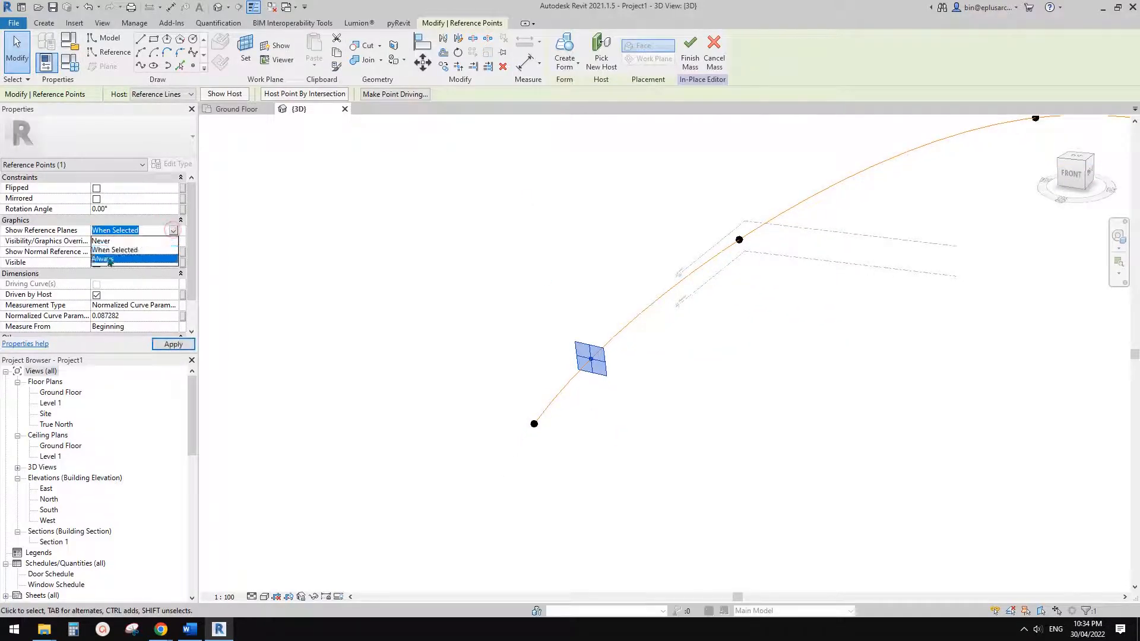
pyautogui.click(109, 260)
pyautogui.click(640, 383)
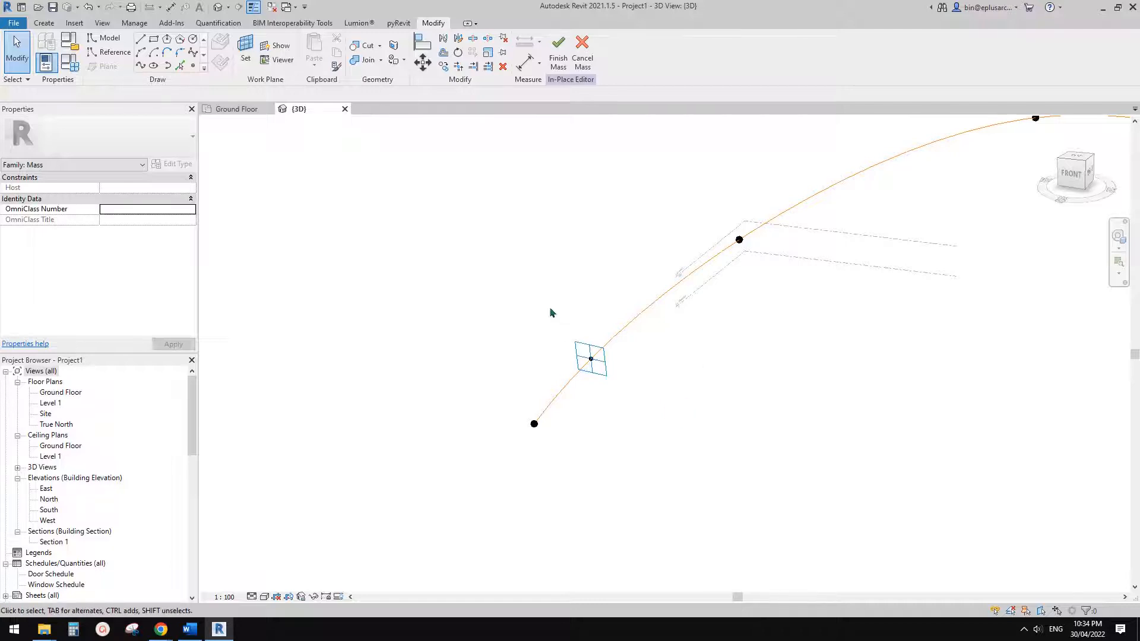
# - Start a reference-line spline on the work plane of the hosted reference point, perpendicular to the path spline
pyautogui.moveTo(513, 288); pyautogui.dragTo(498, 304, button='middle')
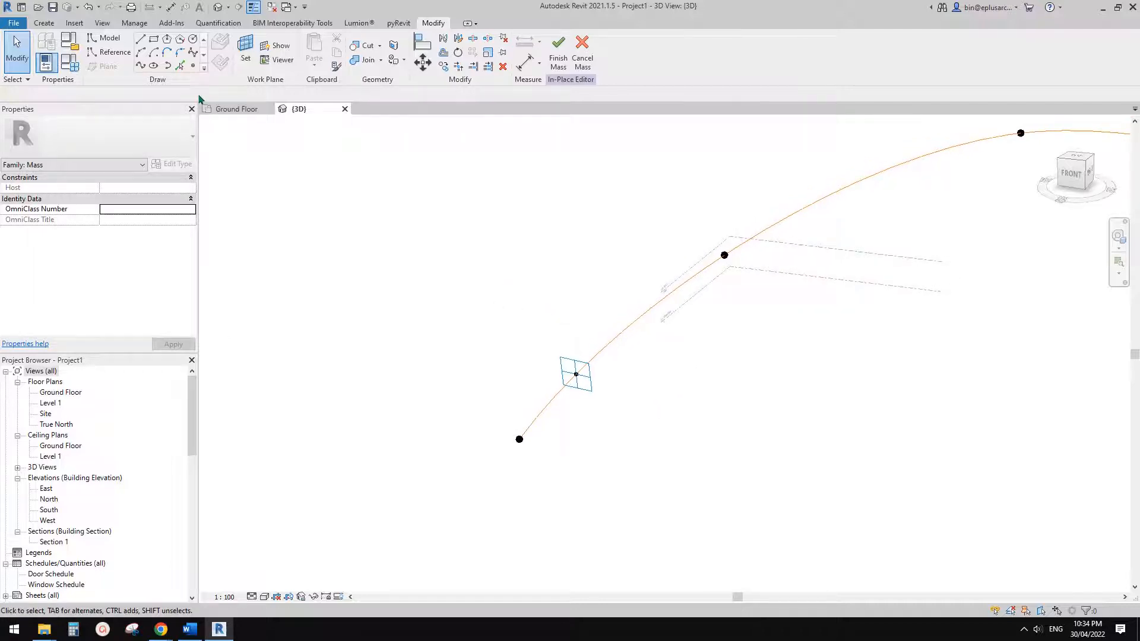
pyautogui.click(103, 54)
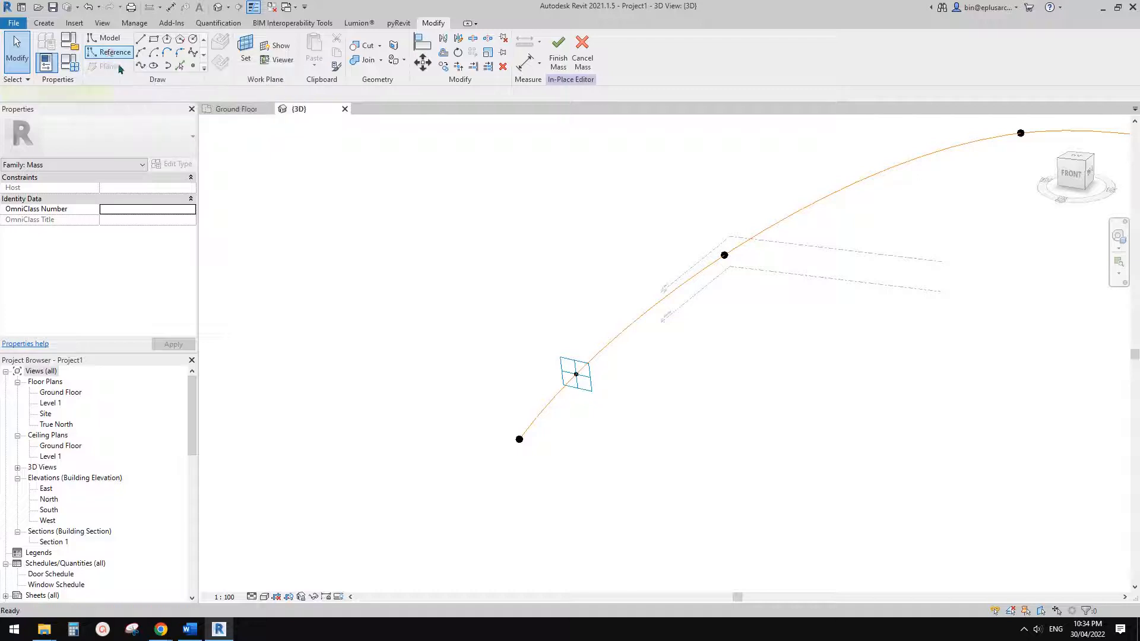
pyautogui.click(193, 53)
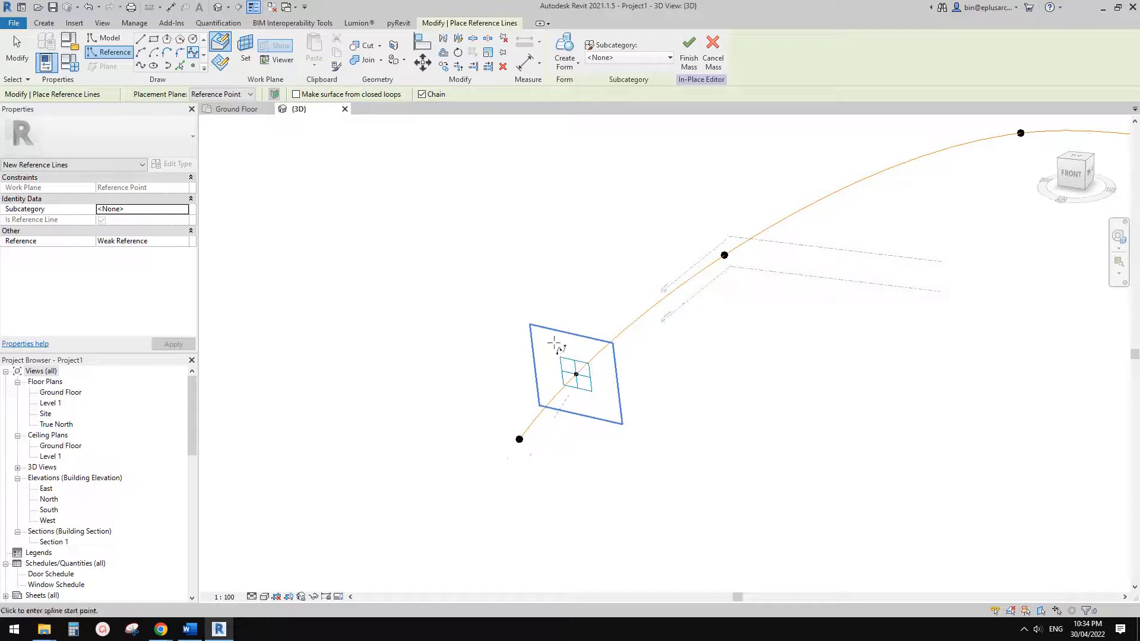
pyautogui.keyDown('shift'); pyautogui.moveTo(541, 385); pyautogui.dragTo(612, 357, button='middle'); pyautogui.keyUp('shift')
pyautogui.scroll(1, 557, 379)
pyautogui.moveTo(612, 357); pyautogui.dragTo(545, 350, button='middle')
pyautogui.scroll(1, 544, 350)
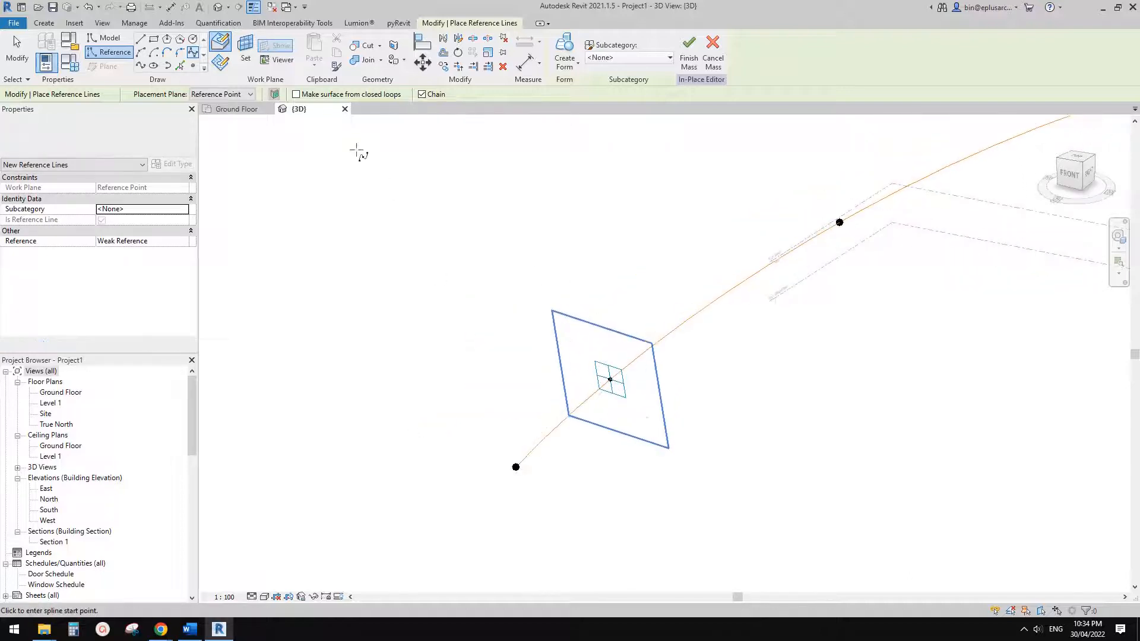
pyautogui.click(223, 70)
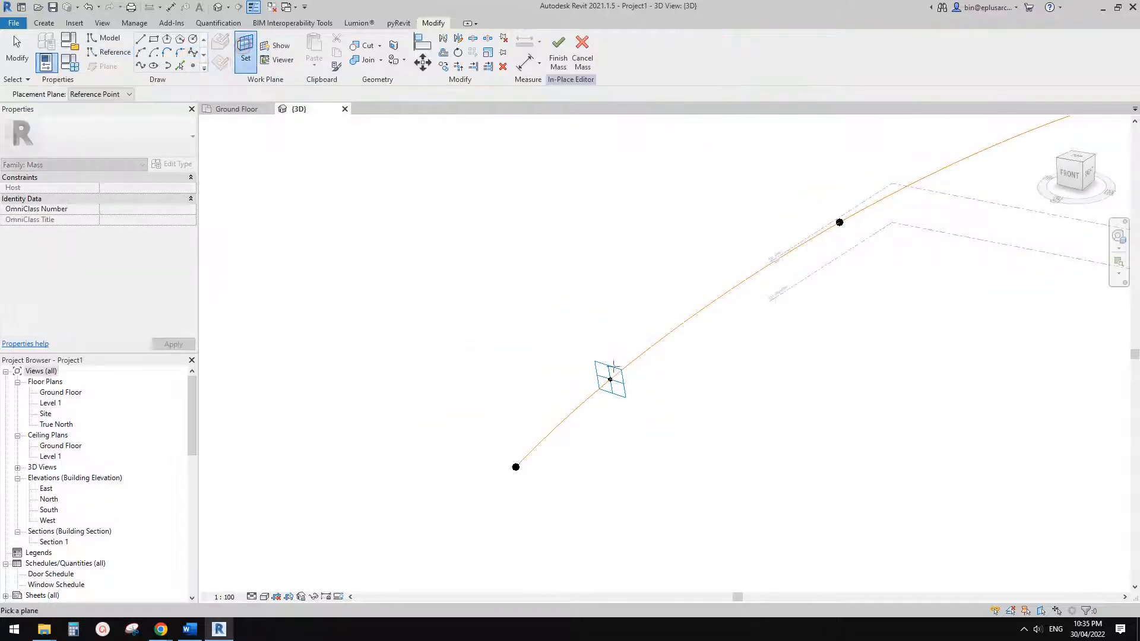
pyautogui.click(601, 361)
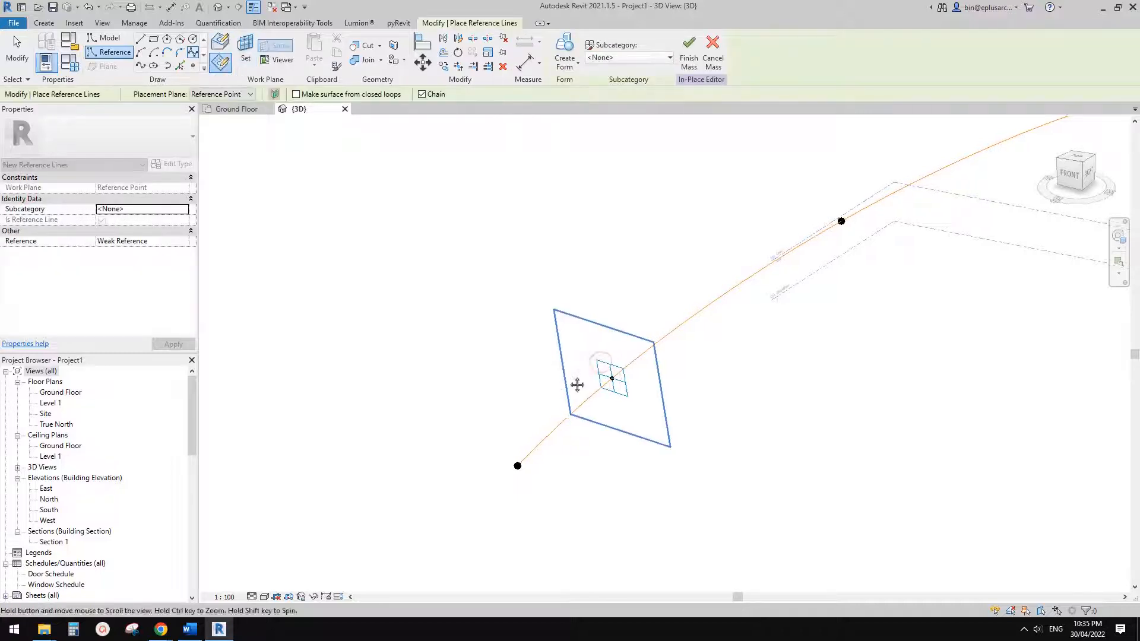
# - Check the bridge image in the browser, return to Revit and draw a U-shaped reference spline around the hosted point
pyautogui.keyDown('shift'); pyautogui.moveTo(578, 384); pyautogui.dragTo(585, 283, button='middle'); pyautogui.keyUp('shift')
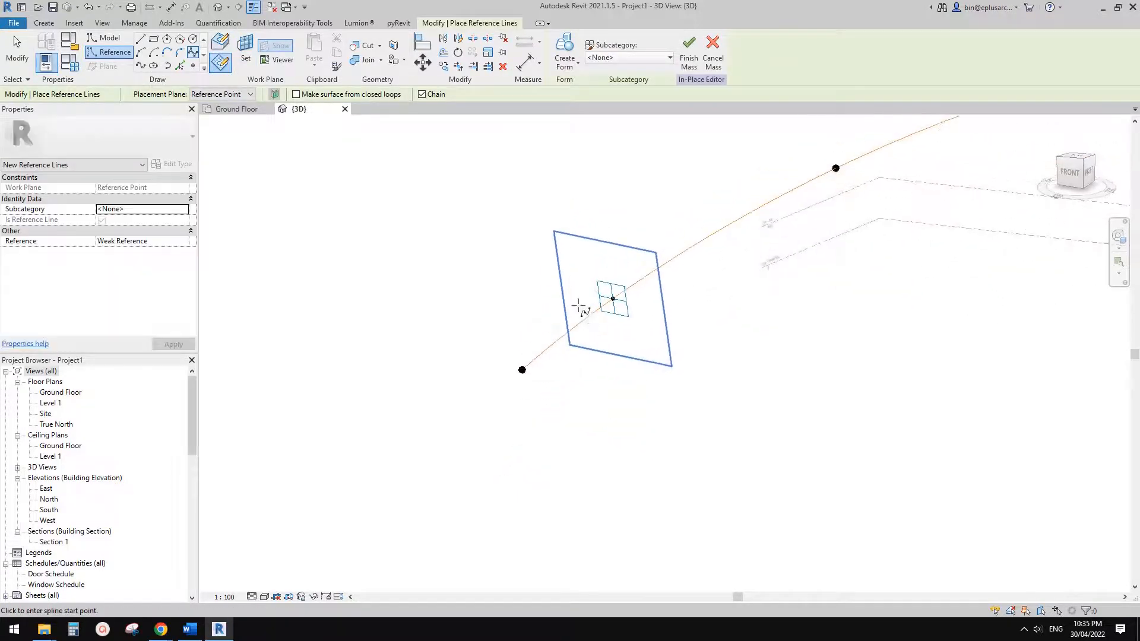
pyautogui.scroll(2, 585, 283)
pyautogui.click(161, 630)
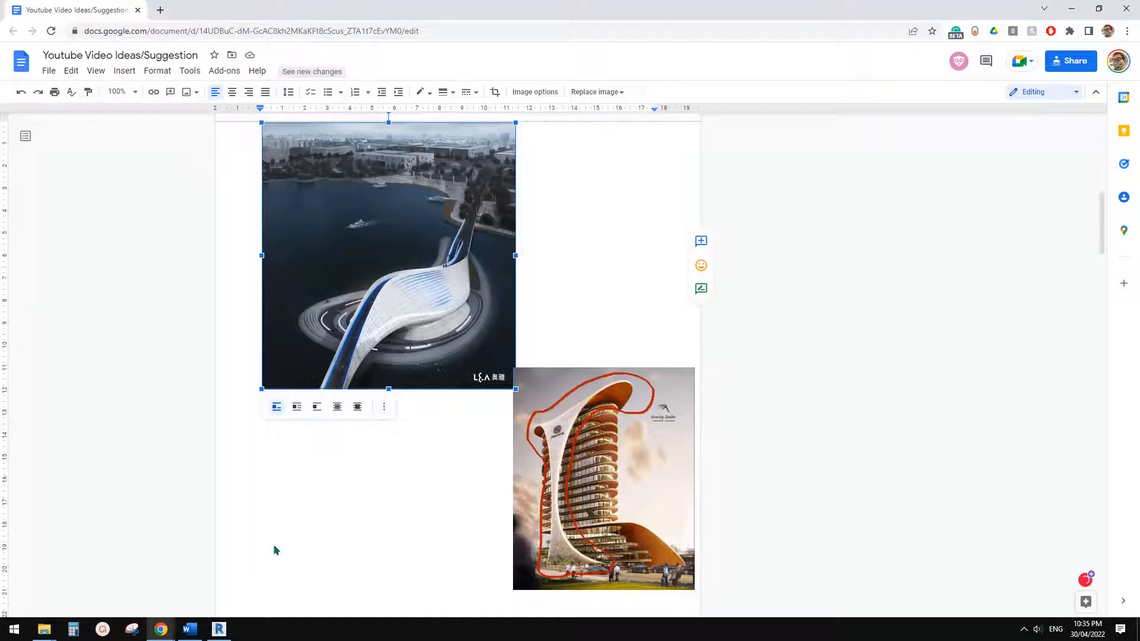
pyautogui.click(219, 630)
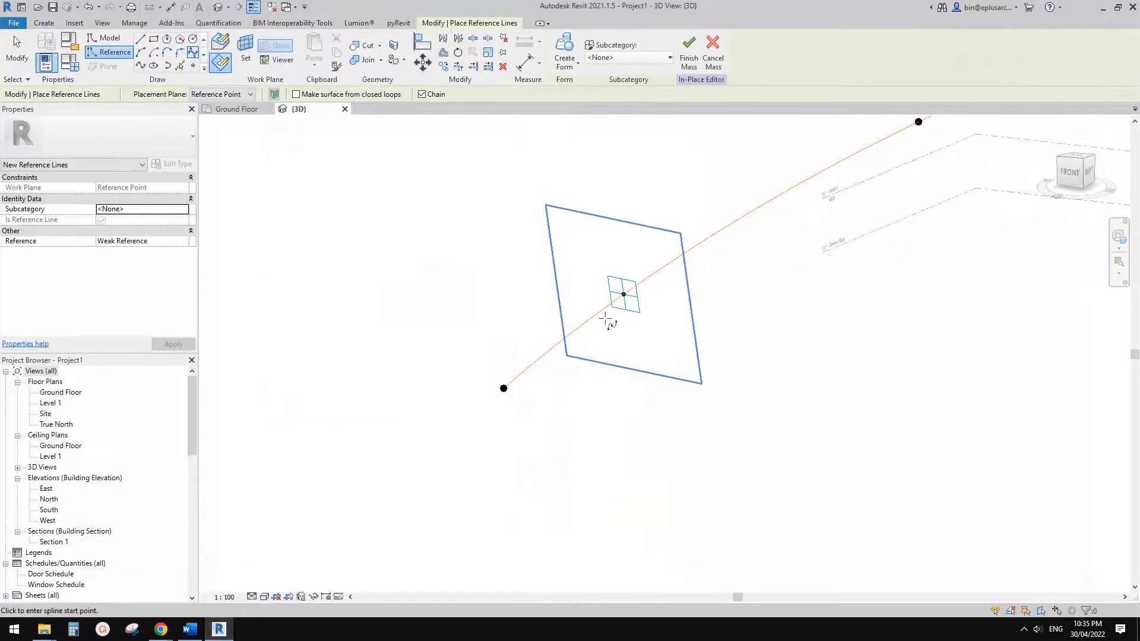
pyautogui.scroll(2, 605, 321)
pyautogui.click(623, 364)
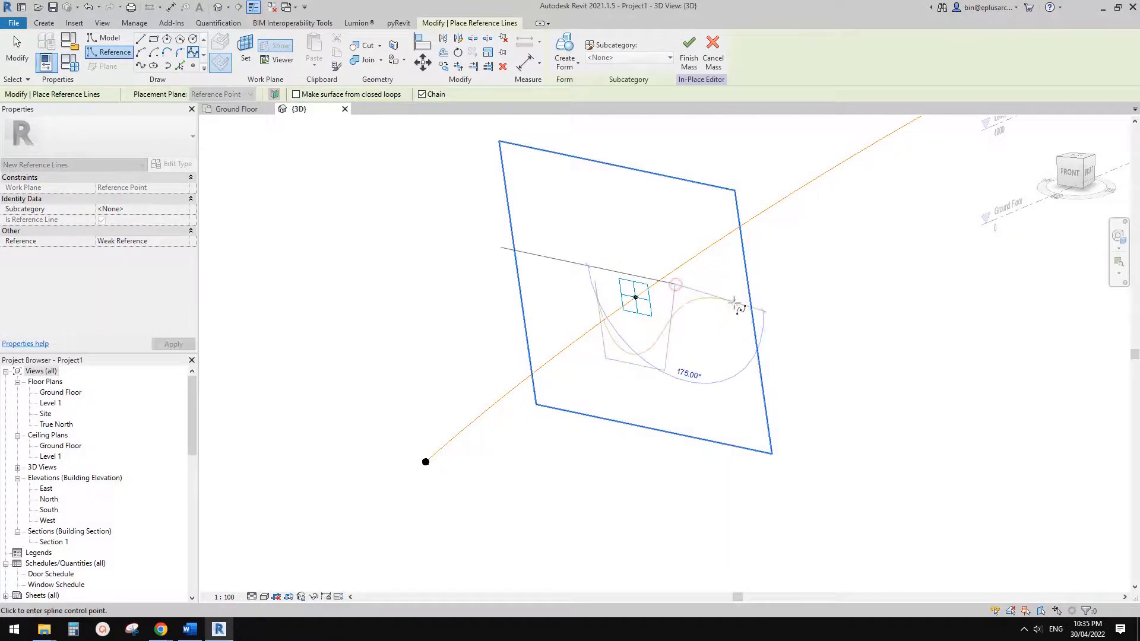
pyautogui.press('Escape')
pyautogui.press('Escape')
# - Move the control points and ends of the U-shaped profile to widen it and balance it around the path spline
pyautogui.click(662, 335)
pyautogui.keyDown('shift'); pyautogui.moveTo(646, 367); pyautogui.dragTo(660, 388, button='middle'); pyautogui.keyUp('shift')
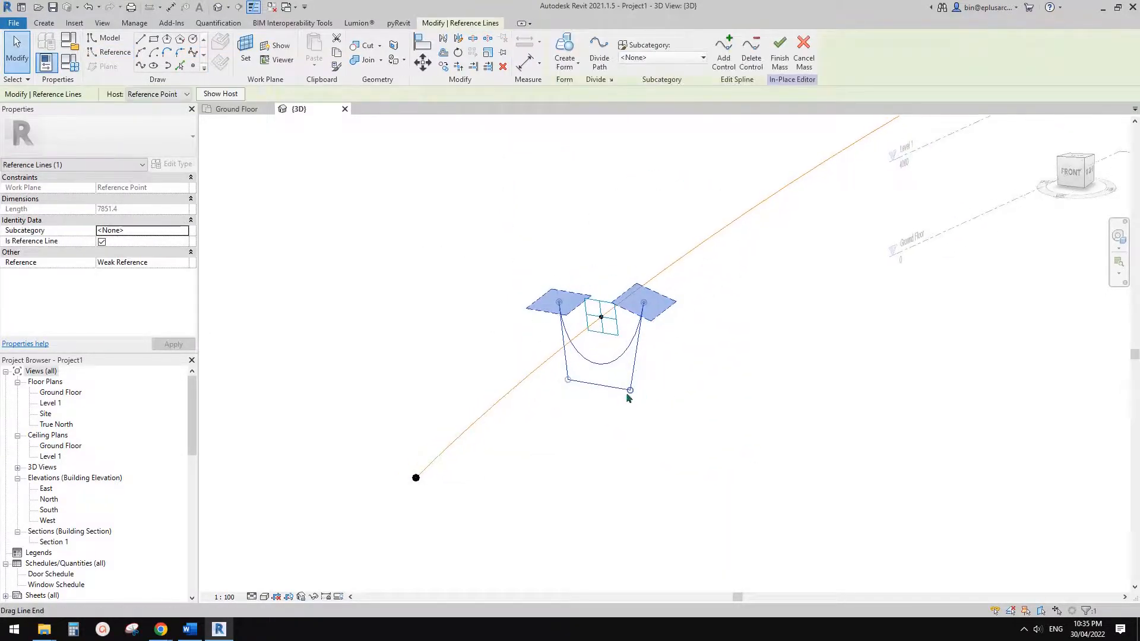
pyautogui.moveTo(629, 391); pyautogui.dragTo(641, 402)
pyautogui.moveTo(567, 380); pyautogui.dragTo(560, 385)
pyautogui.keyDown('shift'); pyautogui.moveTo(569, 392); pyautogui.dragTo(682, 398, button='middle'); pyautogui.keyUp('shift')
pyautogui.moveTo(506, 411); pyautogui.dragTo(543, 408)
pyautogui.moveTo(638, 407); pyautogui.dragTo(652, 407)
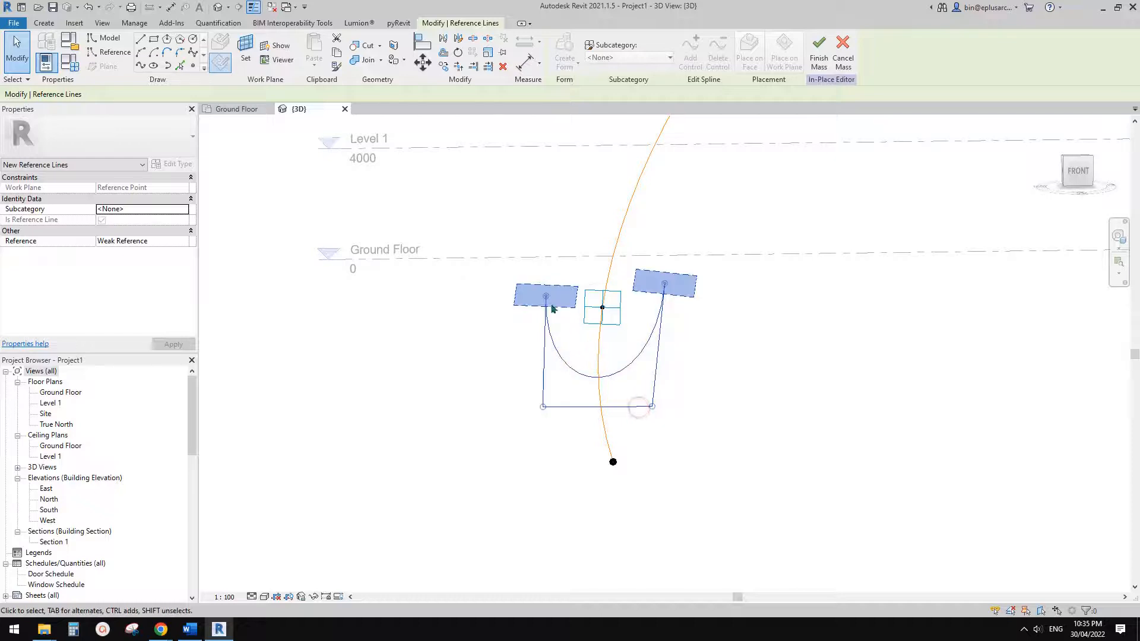
pyautogui.moveTo(546, 296); pyautogui.dragTo(534, 293)
pyautogui.moveTo(665, 285); pyautogui.dragTo(659, 412)
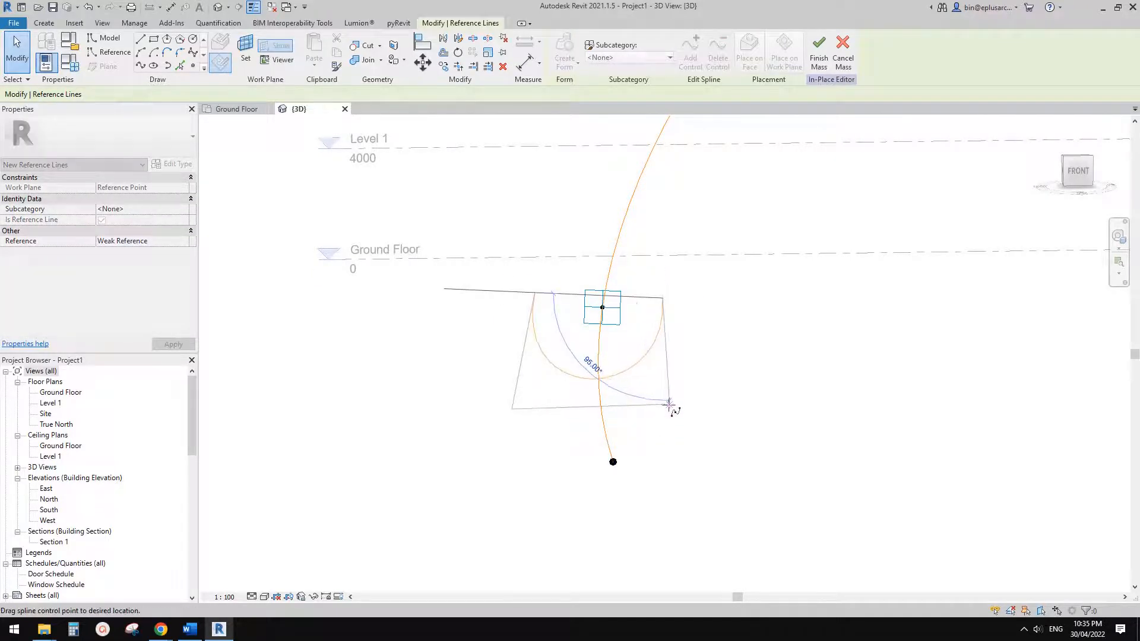
pyautogui.keyDown('shift'); pyautogui.moveTo(660, 408); pyautogui.dragTo(563, 313, button='middle'); pyautogui.keyUp('shift')
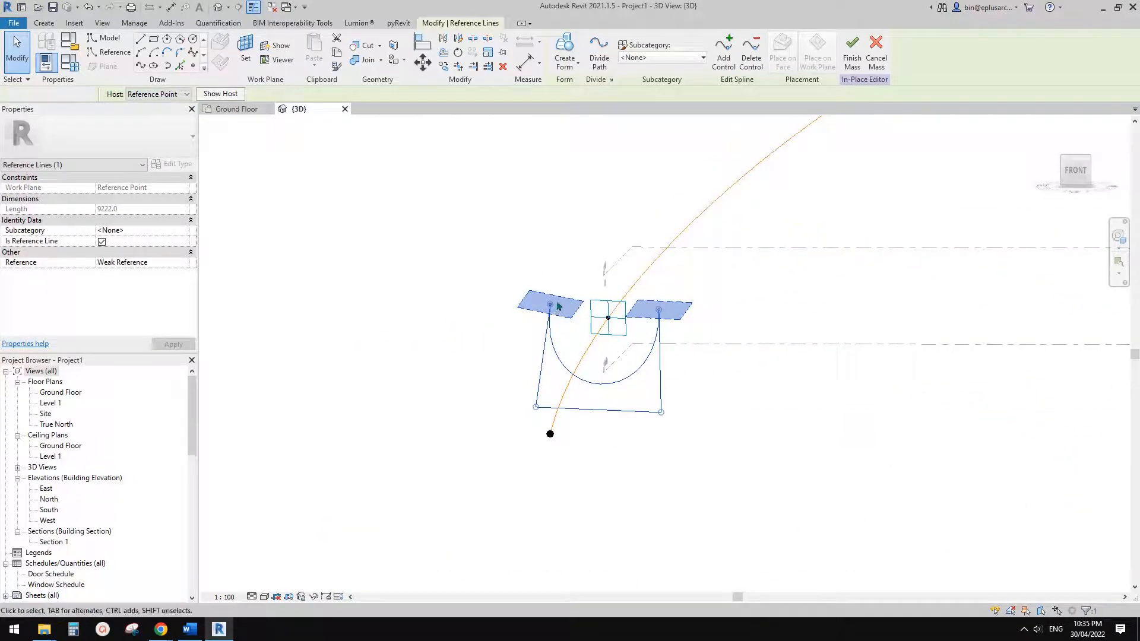
pyautogui.press('Escape')
# - Raise both open ends of the U-shaped profile above the hosted point
pyautogui.scroll(-2, 615, 329)
pyautogui.keyDown('shift'); pyautogui.moveTo(660, 359); pyautogui.dragTo(615, 350, button='middle'); pyautogui.keyUp('shift')
pyautogui.scroll(1, 639, 318)
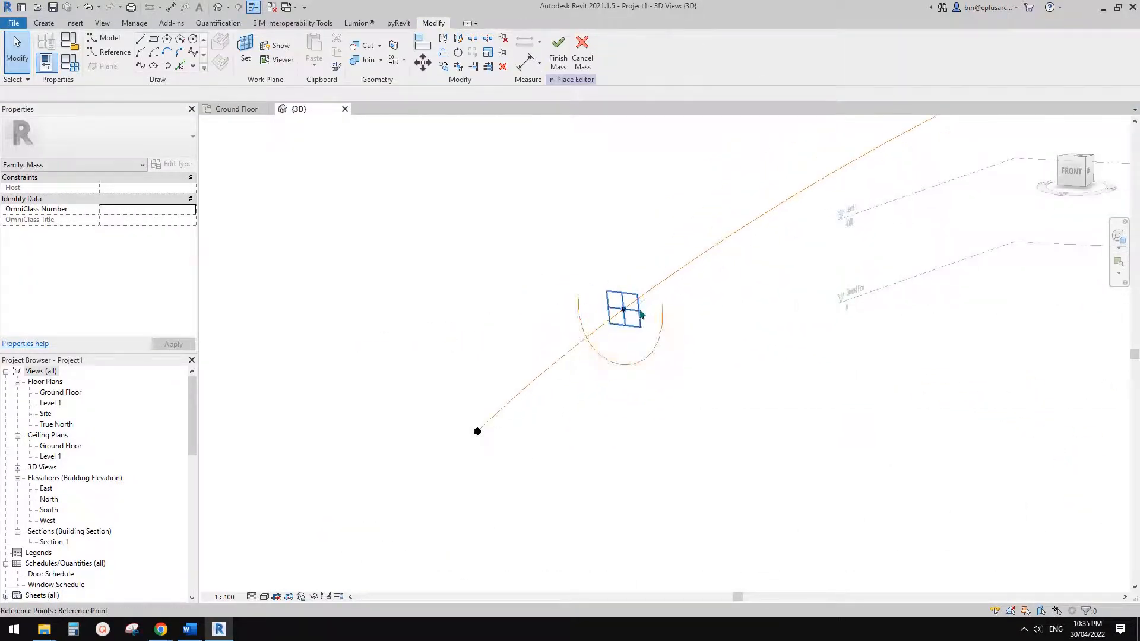
pyautogui.click(652, 352)
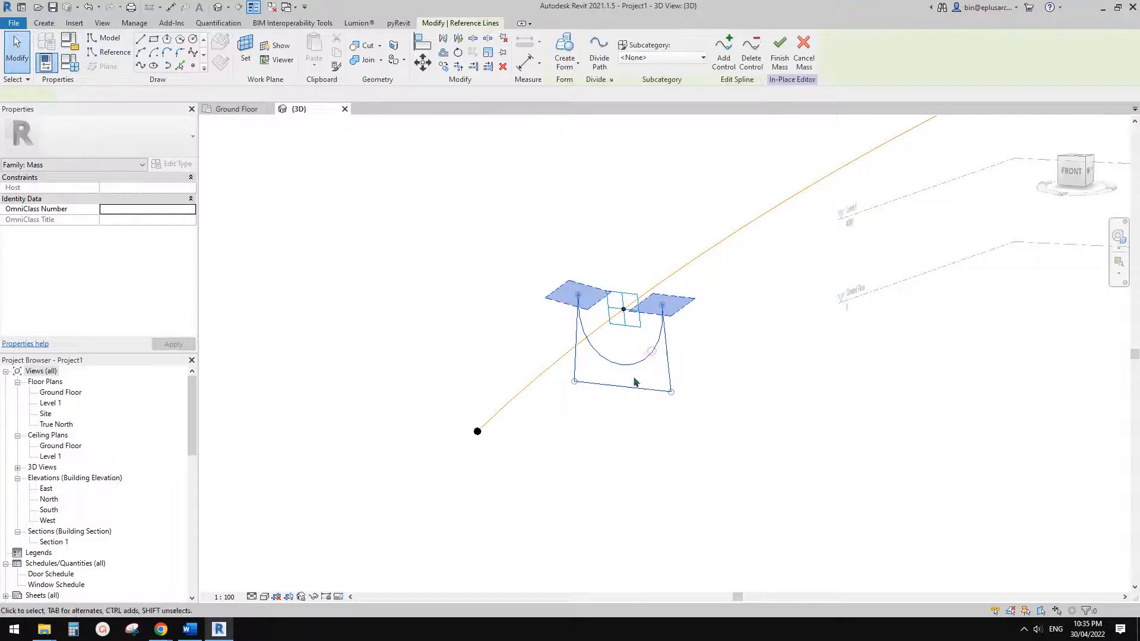
pyautogui.press('Escape')
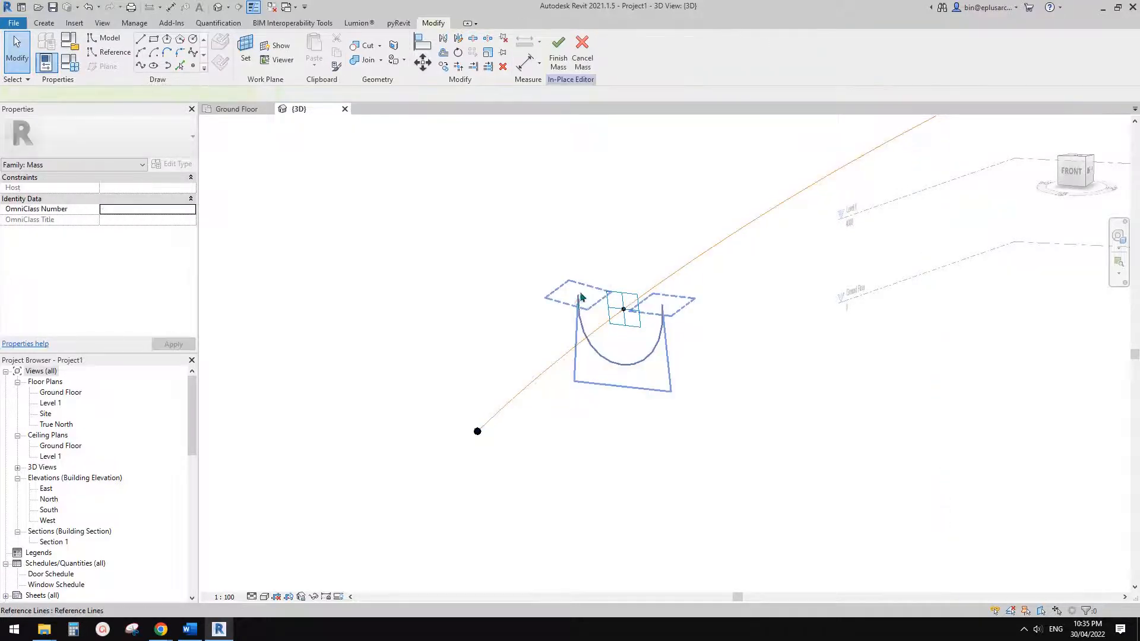
pyautogui.scroll(1, 579, 298)
pyautogui.click(576, 302)
pyautogui.moveTo(578, 297); pyautogui.dragTo(580, 265)
pyautogui.moveTo(689, 311); pyautogui.dragTo(695, 273)
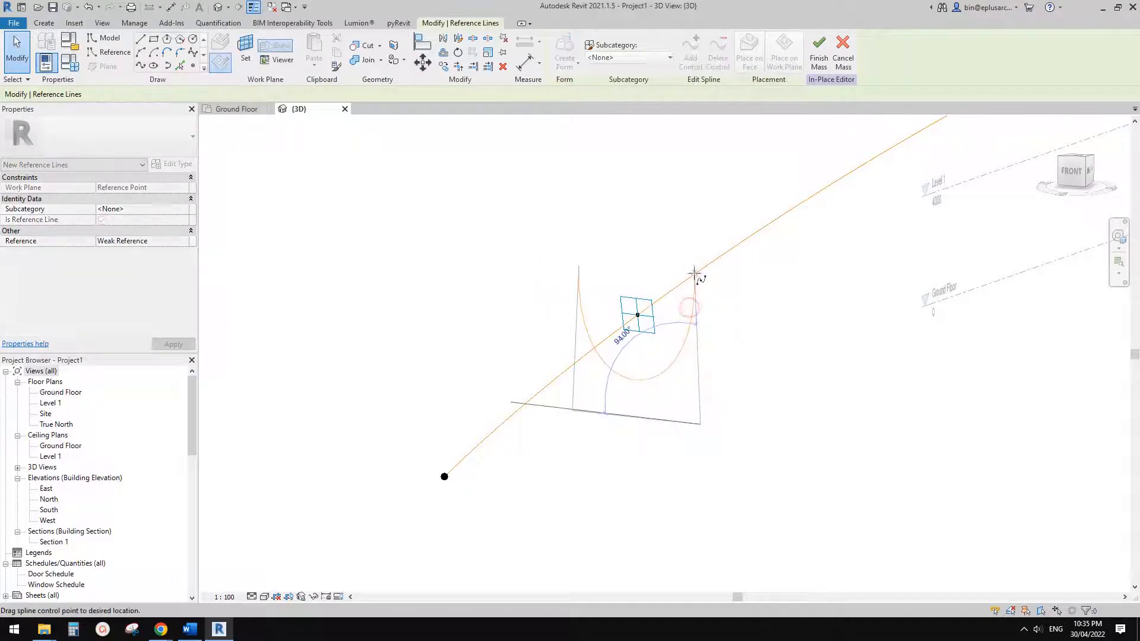
pyautogui.click(653, 346)
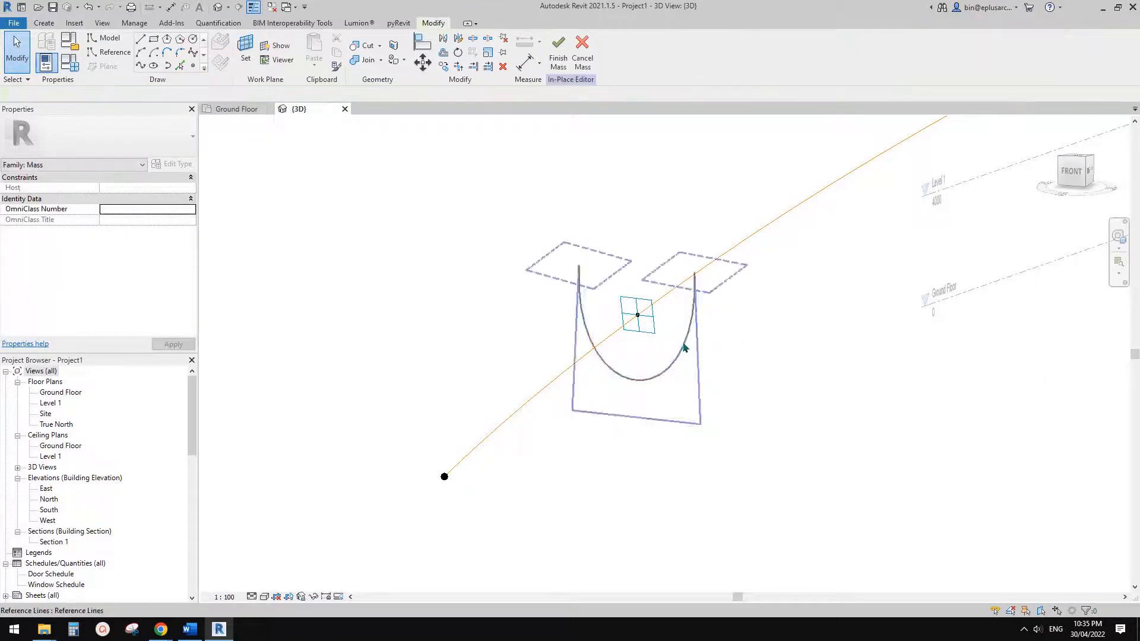
pyautogui.keyDown('shift'); pyautogui.moveTo(680, 312); pyautogui.dragTo(687, 385, button='middle'); pyautogui.keyUp('shift')
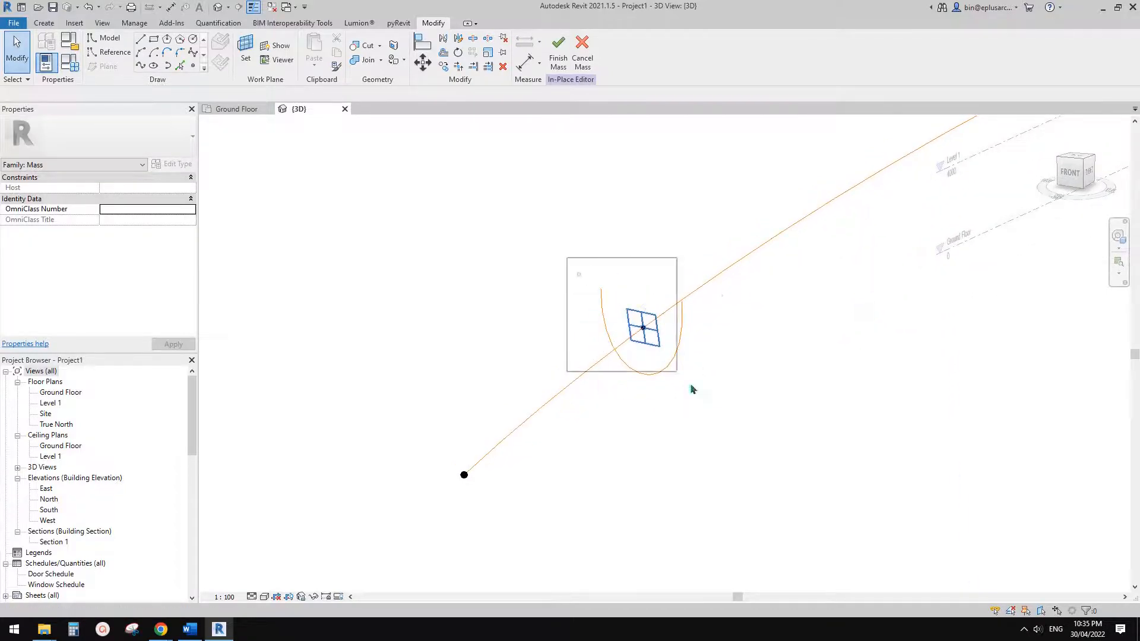
# - Copy the hosted point together with its U-shaped profile to a free spot above the path spline
pyautogui.moveTo(690, 386); pyautogui.dragTo(737, 426)
pyautogui.scroll(-3, 677, 410)
pyautogui.scroll(2, 666, 389)
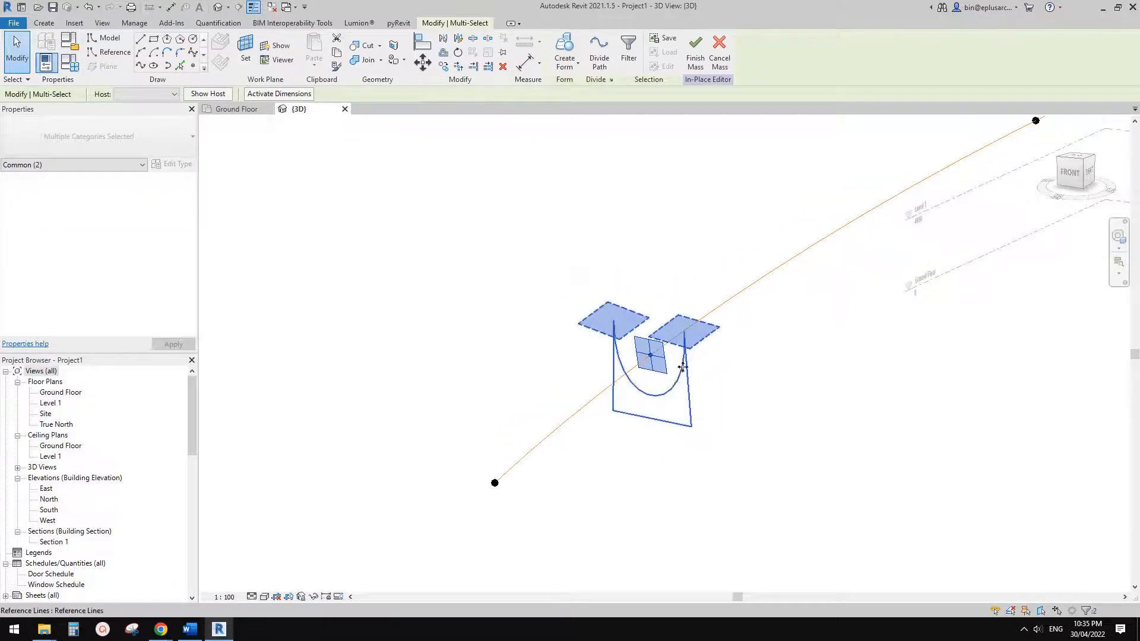
pyautogui.scroll(-2, 611, 387)
pyautogui.press('c')
pyautogui.press('c')
pyautogui.click(634, 369)
pyautogui.click(614, 274)
pyautogui.press('Escape')
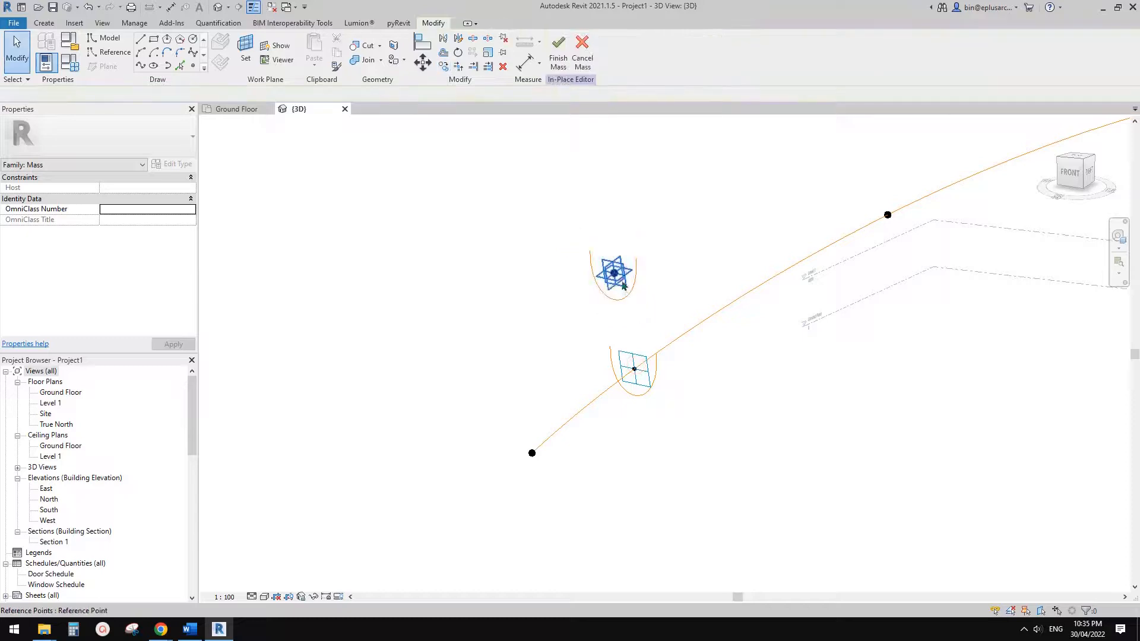
# - Rehost the copied reference point onto the path spline, between its second and third points
pyautogui.click(624, 286)
pyautogui.scroll(-2, 624, 286)
pyautogui.click(601, 58)
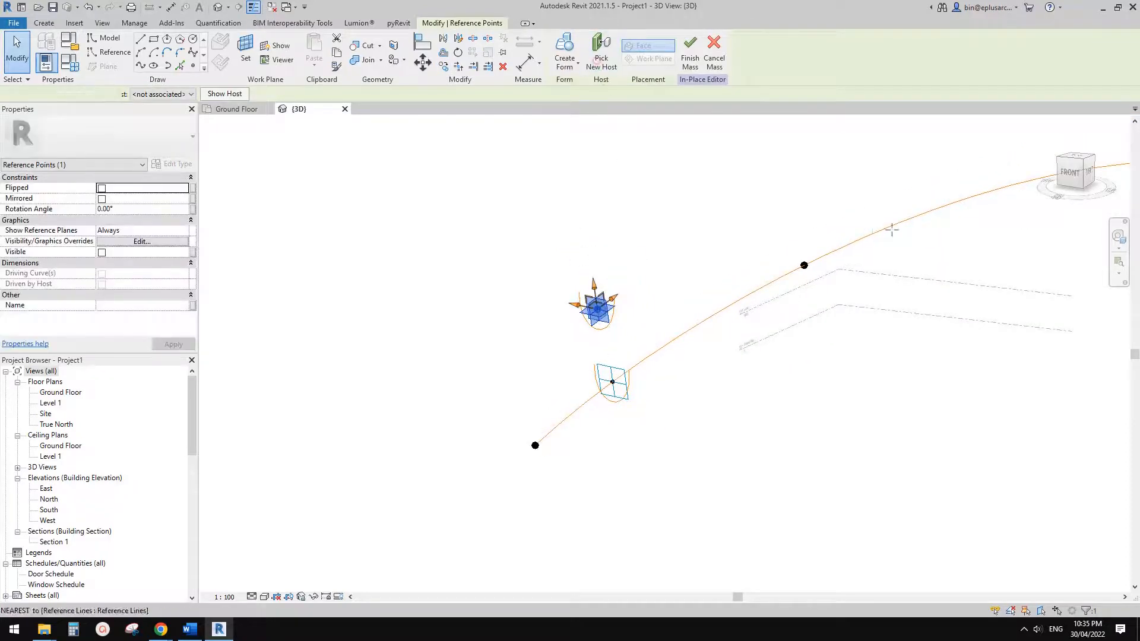
pyautogui.scroll(-1, 890, 229)
pyautogui.moveTo(885, 232); pyautogui.dragTo(627, 348, button='middle')
pyautogui.scroll(-2, 653, 359)
pyautogui.moveTo(706, 364); pyautogui.dragTo(684, 318, button='middle')
pyautogui.scroll(1, 669, 301)
pyautogui.scroll(1, 672, 310)
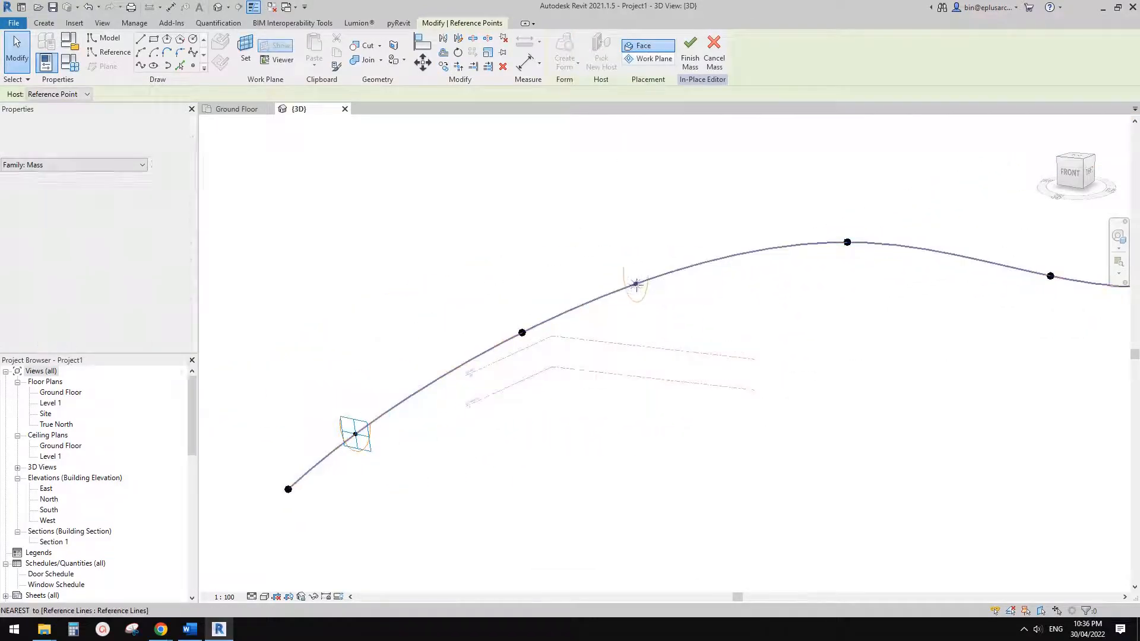
pyautogui.click(593, 305)
pyautogui.scroll(1, 630, 296)
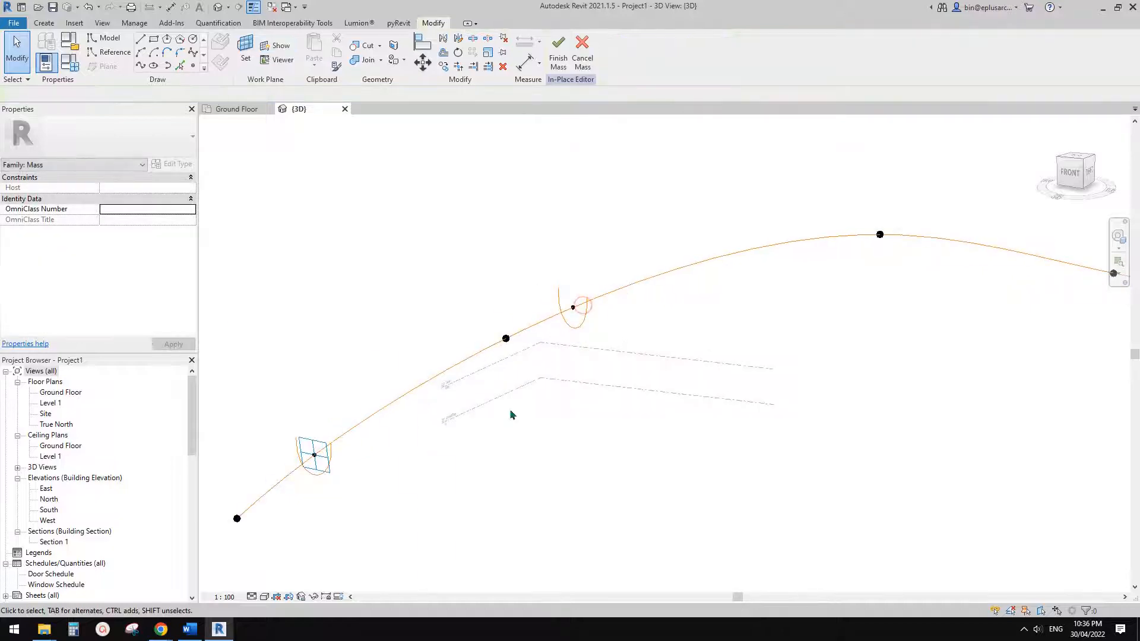
# - Compare with the bridge image in the browser, then enlarge the second profile in Revit by pulling its lower control points down and outward
pyautogui.click(229, 628)
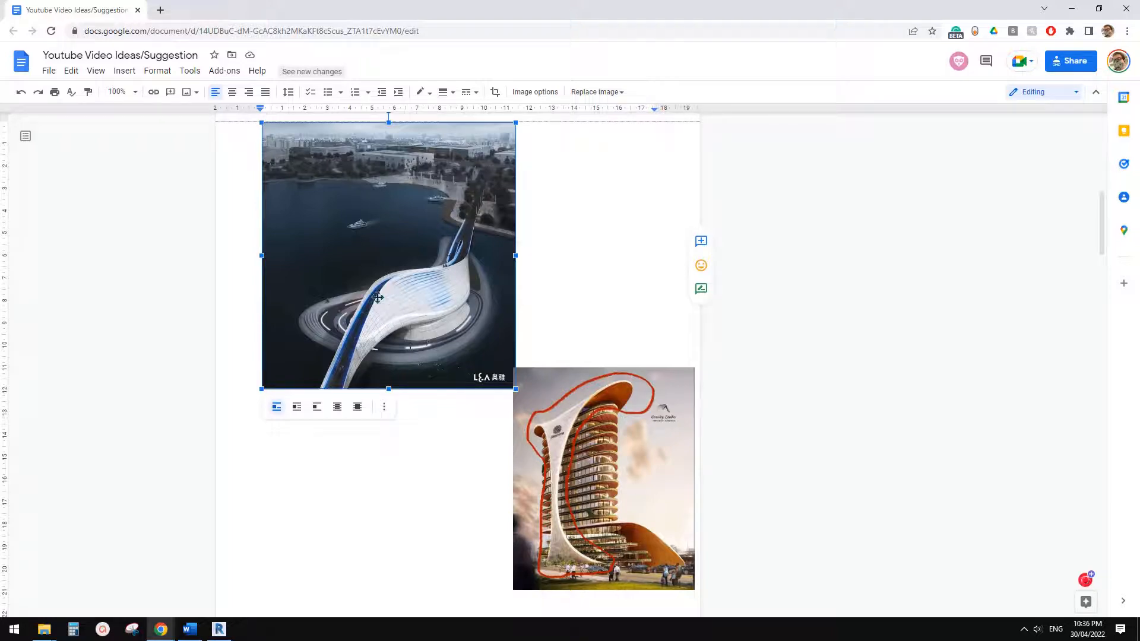
pyautogui.click(219, 629)
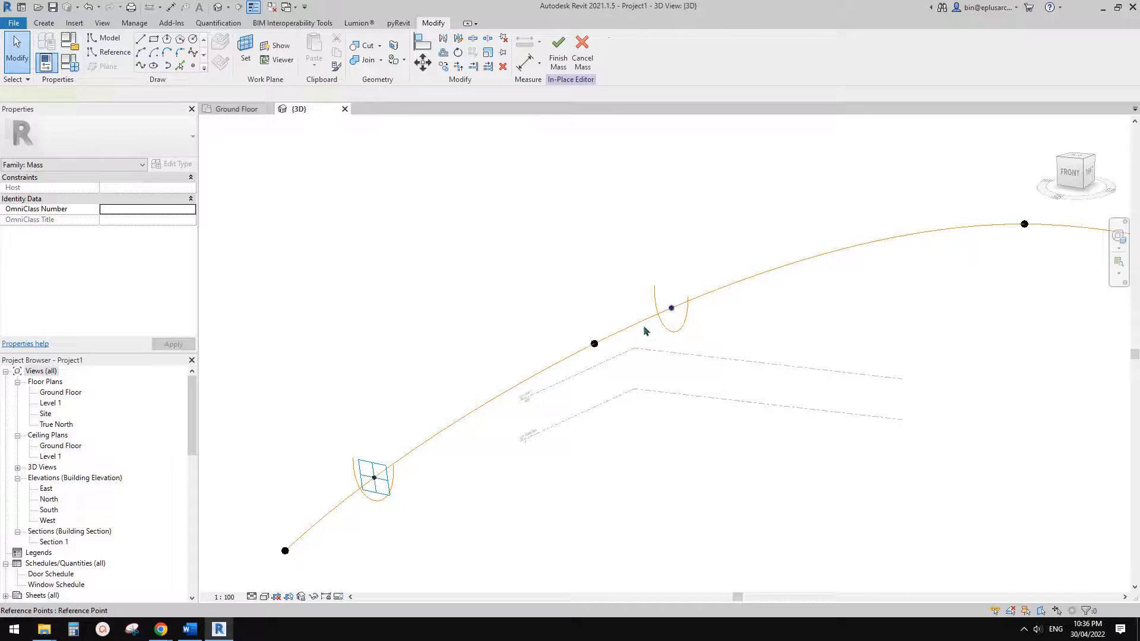
pyautogui.click(646, 330)
pyautogui.moveTo(647, 333)
pyautogui.keyDown('shift'); pyautogui.mouseDown(button='middle')
pyautogui.moveTo(682, 349)
pyautogui.moveTo(647, 348)
pyautogui.mouseUp(button='middle'); pyautogui.keyUp('shift')
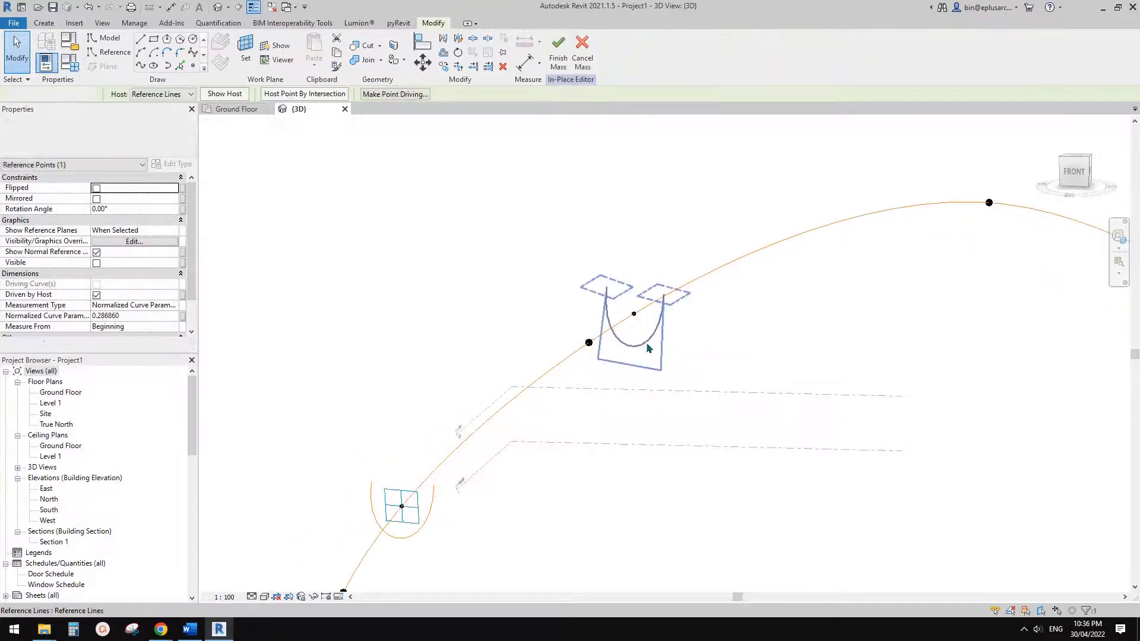
pyautogui.click(647, 348)
pyautogui.moveTo(659, 371); pyautogui.dragTo(735, 472)
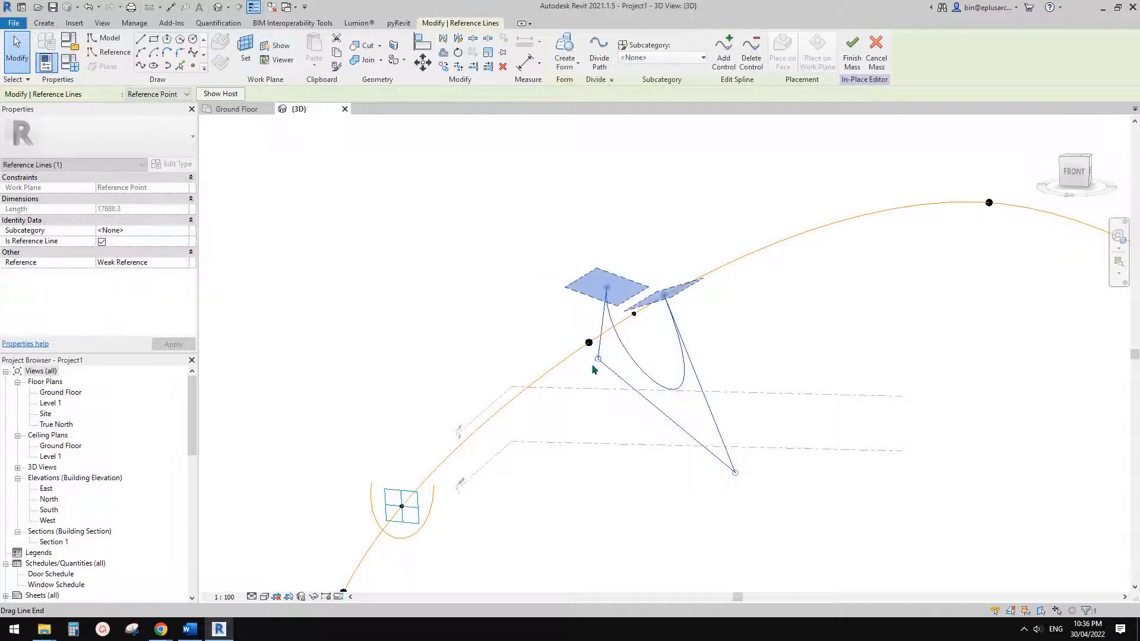
pyautogui.moveTo(597, 358); pyautogui.dragTo(520, 411)
pyautogui.scroll(-1, 612, 429)
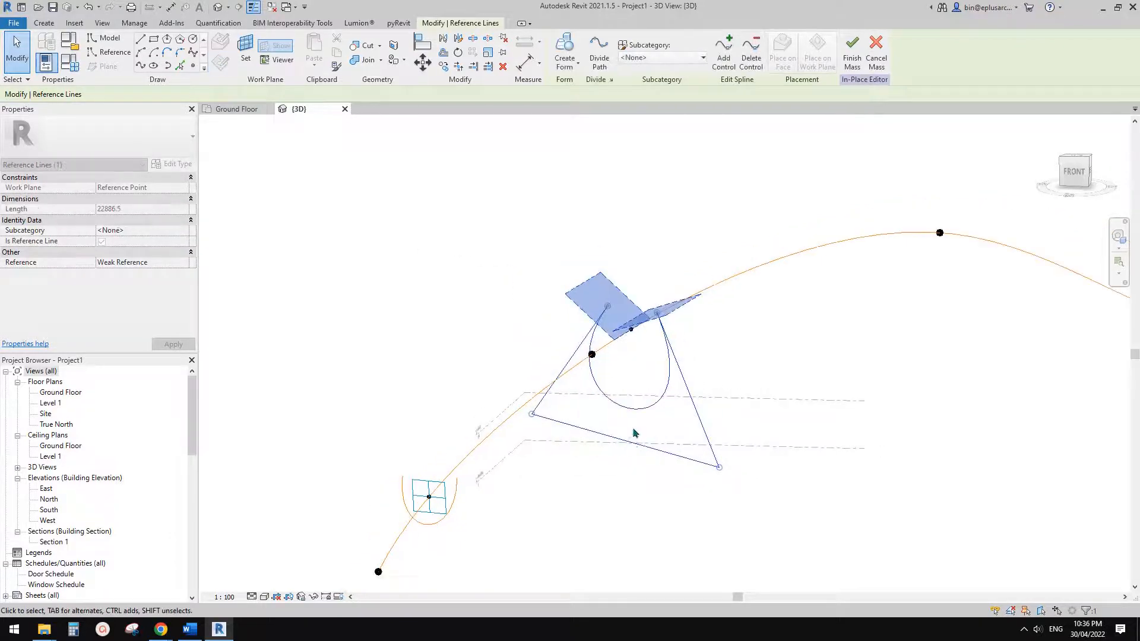
pyautogui.click(637, 430)
# - Copy the enlarged second profile and its reference point to a free spot above the path spline
pyautogui.scroll(-1, 652, 436)
pyautogui.moveTo(655, 437); pyautogui.dragTo(563, 388, button='middle')
pyautogui.scroll(-1, 624, 399)
pyautogui.scroll(2, 645, 304)
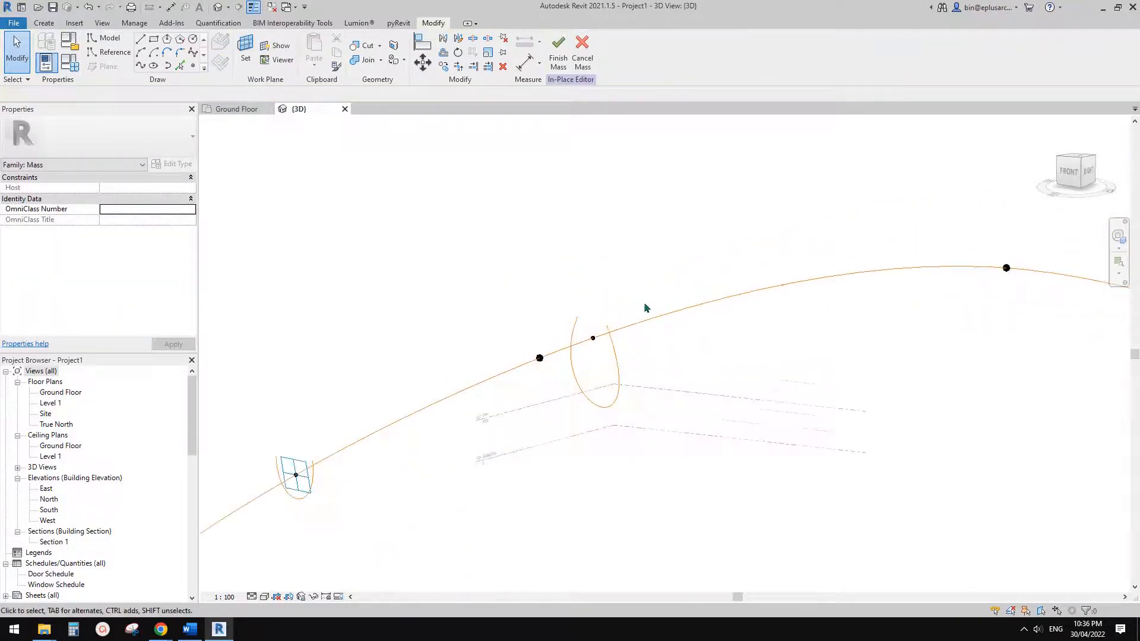
pyautogui.moveTo(561, 285); pyautogui.dragTo(671, 461)
pyautogui.keyDown('ctrl'); pyautogui.moveTo(588, 395); pyautogui.dragTo(718, 256); pyautogui.keyUp('ctrl')
pyautogui.moveTo(730, 273); pyautogui.dragTo(667, 345, button='middle')
pyautogui.click(729, 213)
# - Rehost the new copy's reference point onto the path spline just before its third point, near the crest
pyautogui.click(703, 242)
pyautogui.scroll(-1, 720, 311)
pyautogui.click(596, 50)
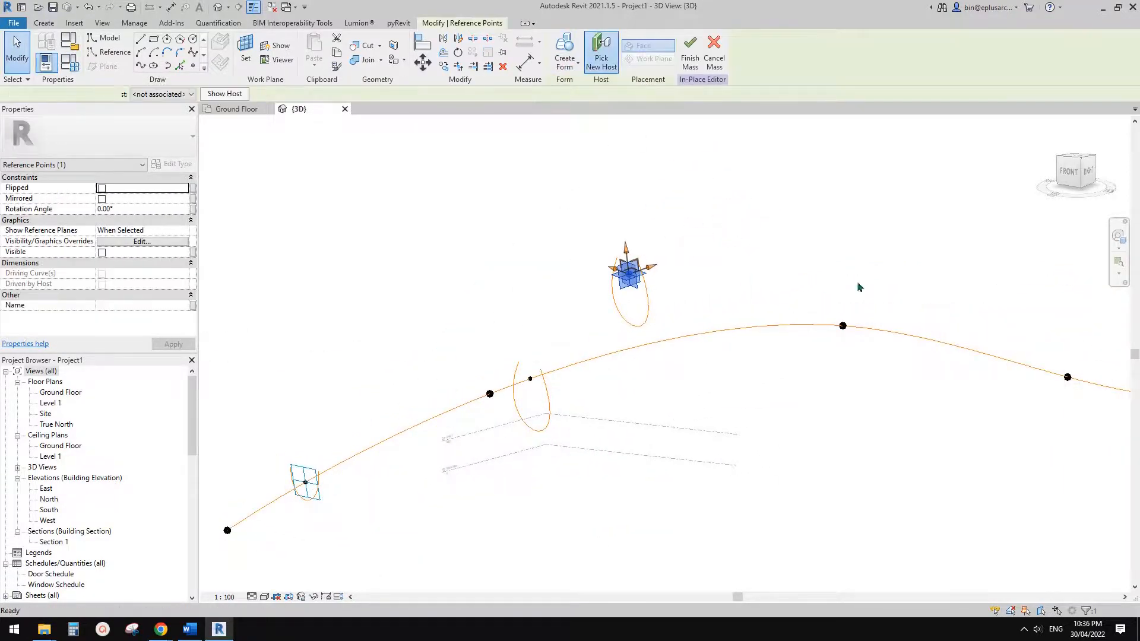
pyautogui.scroll(-1, 791, 378)
pyautogui.moveTo(774, 378); pyautogui.dragTo(668, 369, button='middle')
pyautogui.scroll(1, 669, 349)
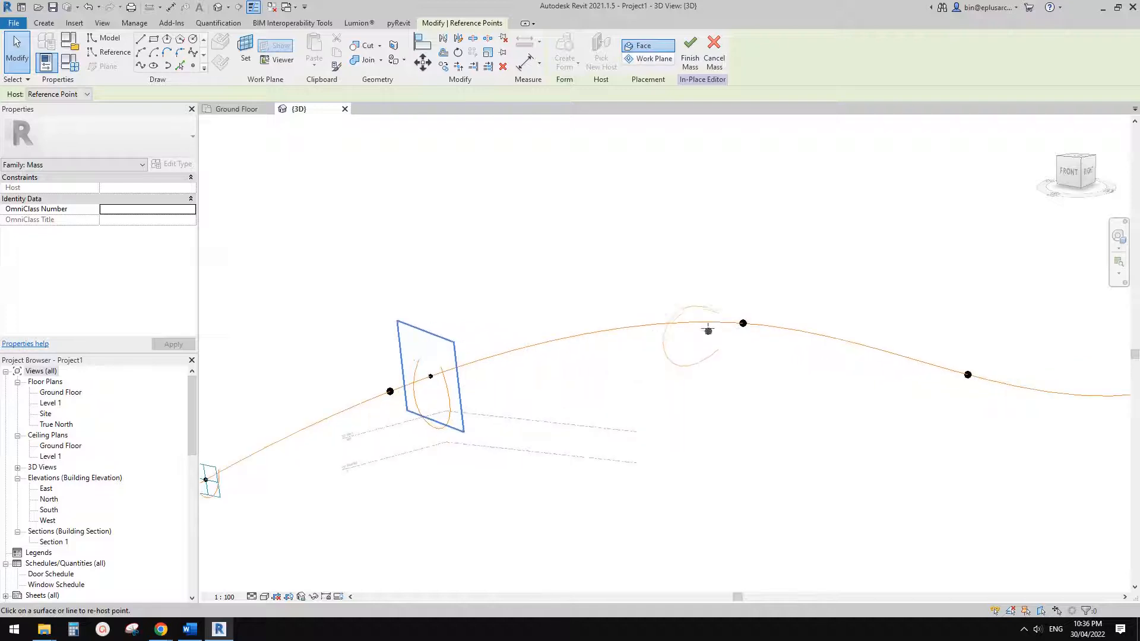
pyautogui.click(706, 323)
pyautogui.click(369, 504)
# - Check the twisted bridge reference image in the browser document, then return to Revit
pyautogui.click(161, 630)
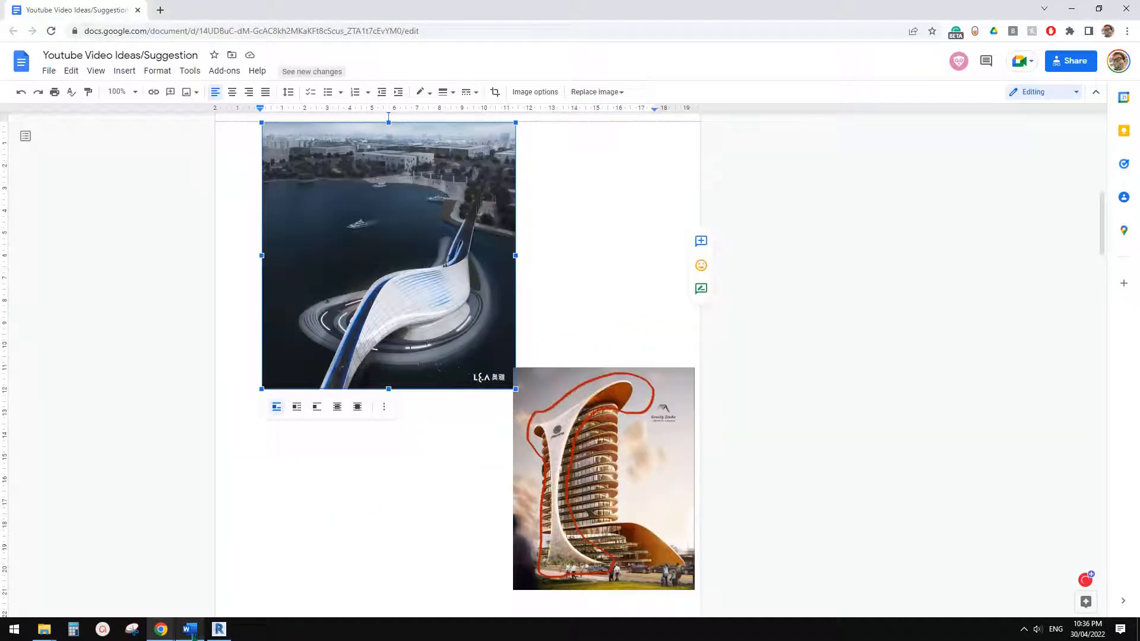
pyautogui.scroll(2, 720, 382)
pyautogui.scroll(-5, 288, 451)
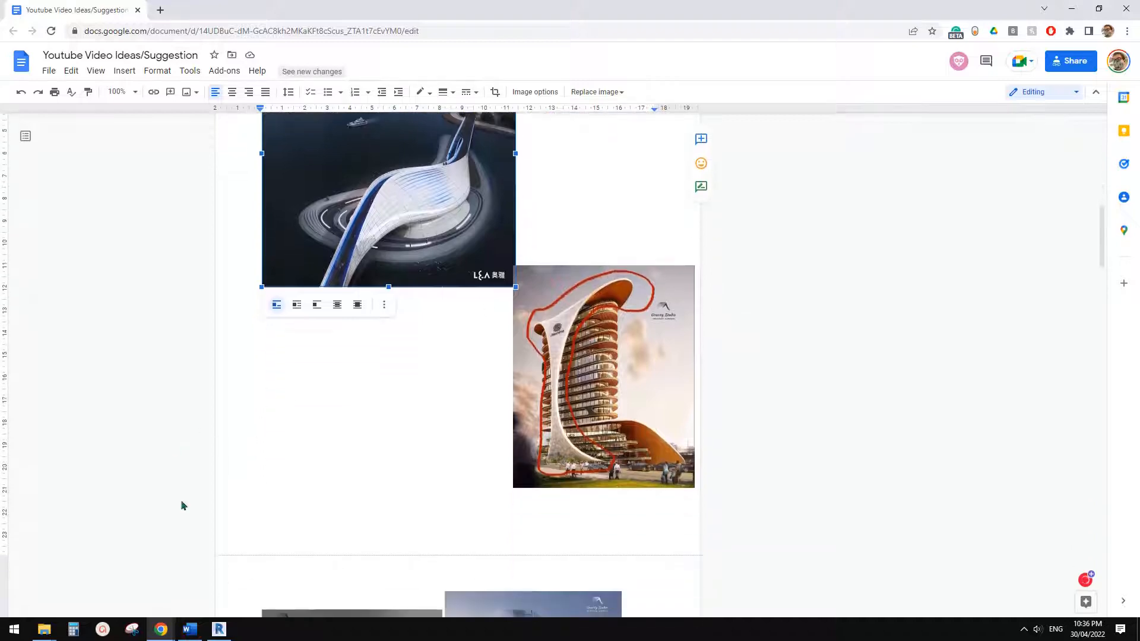
pyautogui.click(219, 629)
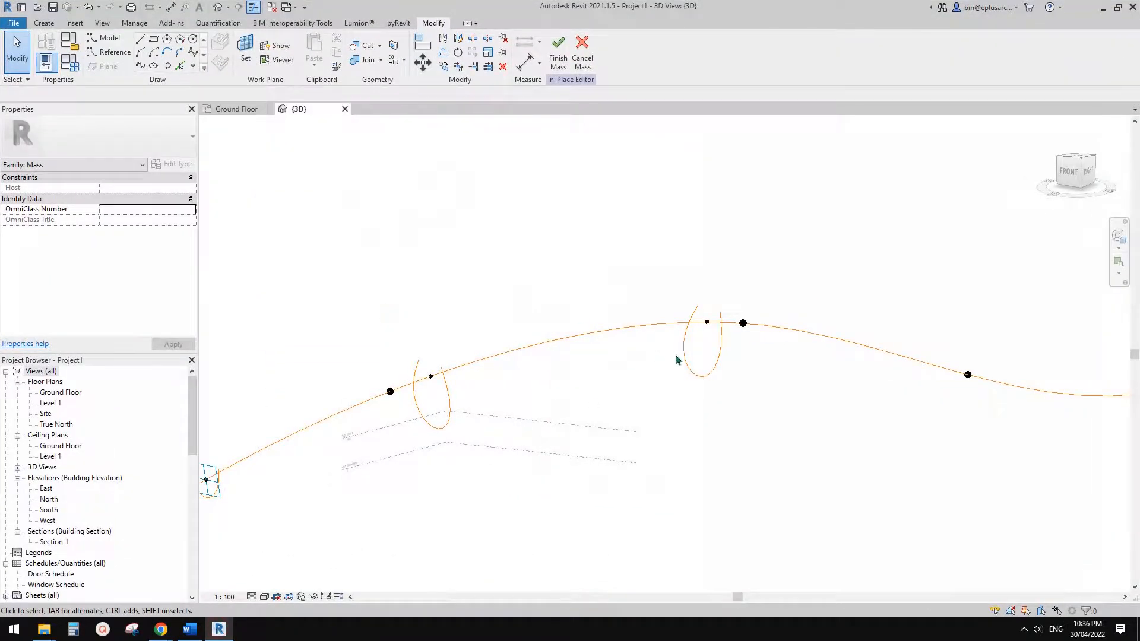
# - Enlarge the third profile near the spline's crest by pulling its lower control points downward and outward
pyautogui.keyDown('shift'); pyautogui.moveTo(678, 360); pyautogui.dragTo(789, 337, button='middle'); pyautogui.keyUp('shift')
pyautogui.click(570, 373)
pyautogui.moveTo(571, 374); pyautogui.dragTo(678, 396, button='middle')
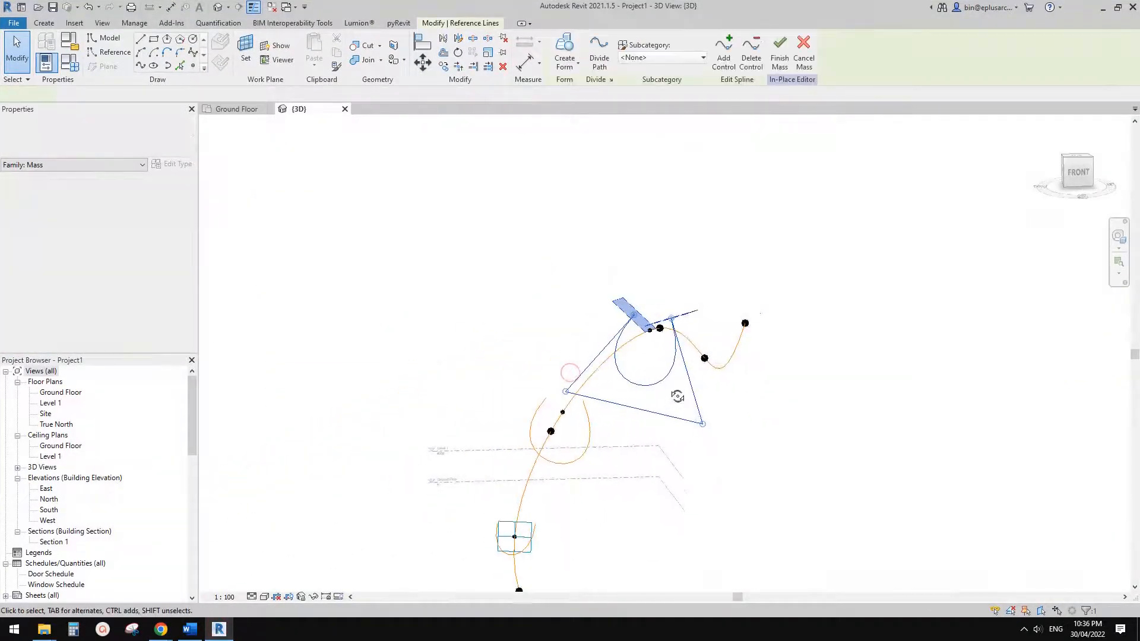
pyautogui.moveTo(705, 432); pyautogui.dragTo(735, 518)
pyautogui.moveTo(551, 392); pyautogui.dragTo(535, 431)
pyautogui.scroll(3, 660, 380)
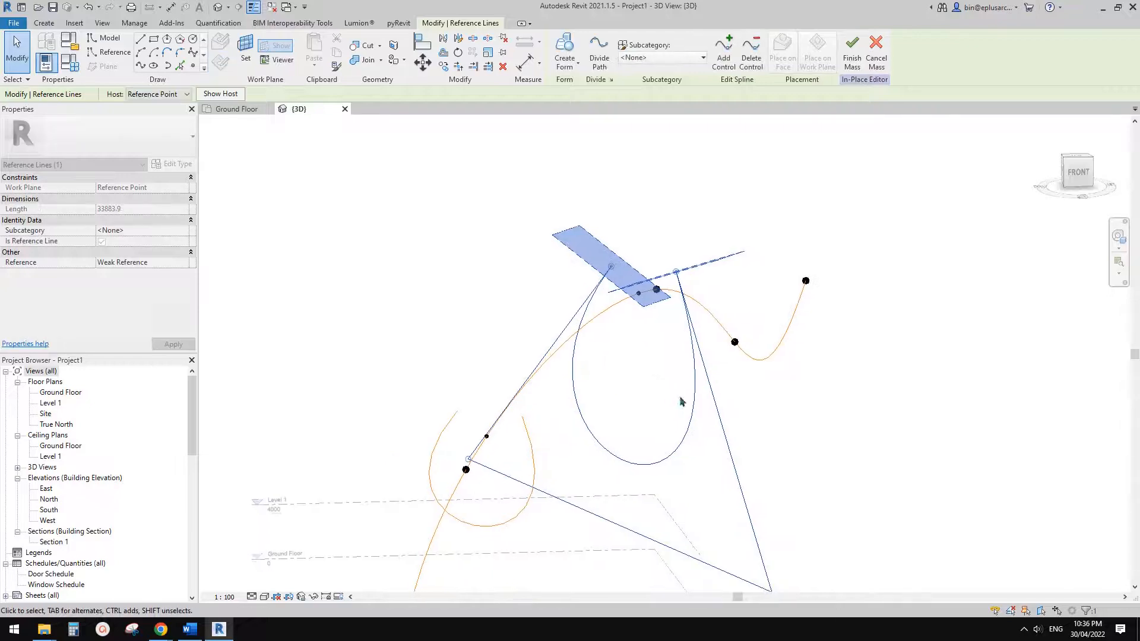
pyautogui.scroll(-1, 681, 399)
pyautogui.moveTo(679, 381); pyautogui.dragTo(647, 270, button='middle')
pyautogui.keyDown('shift'); pyautogui.moveTo(674, 311); pyautogui.dragTo(626, 346, button='middle'); pyautogui.keyUp('shift')
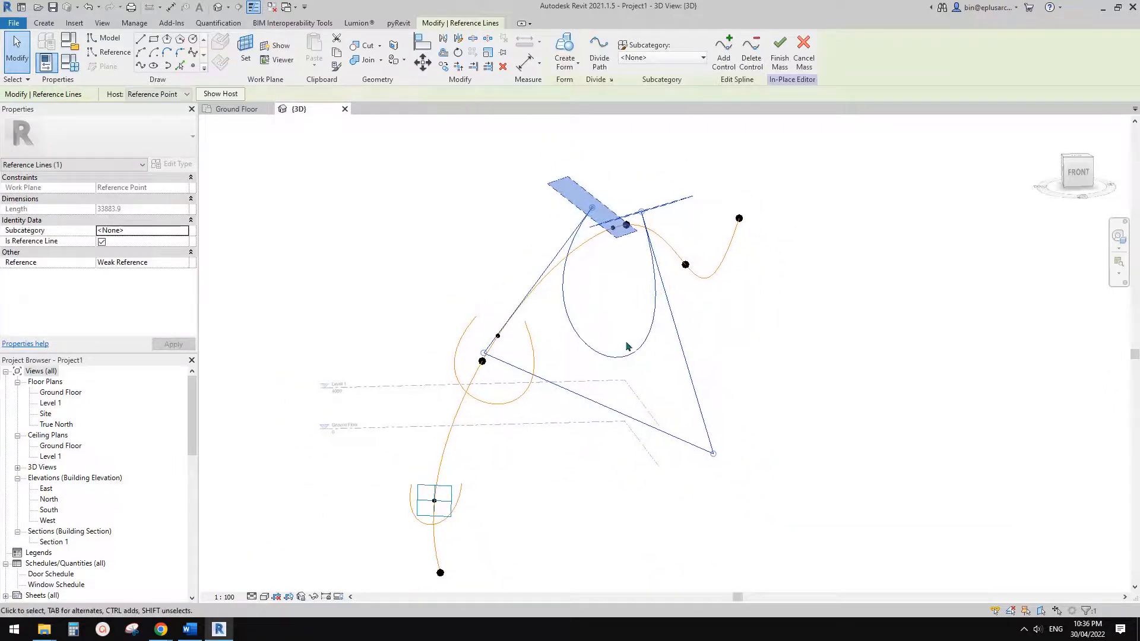
pyautogui.scroll(-1, 779, 244)
pyautogui.moveTo(780, 243); pyautogui.dragTo(773, 240, button='middle')
# - Add a control point to the third profile's lower control segment and adjust the lower controls to round out its base
pyautogui.click(728, 67)
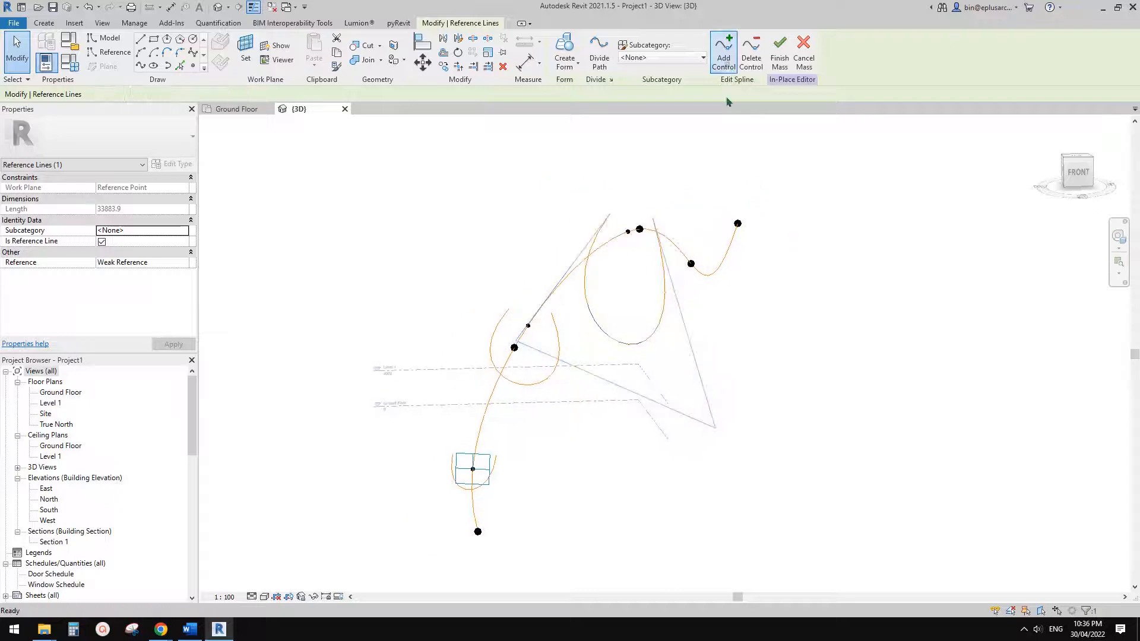
pyautogui.click(620, 387)
pyautogui.click(618, 442)
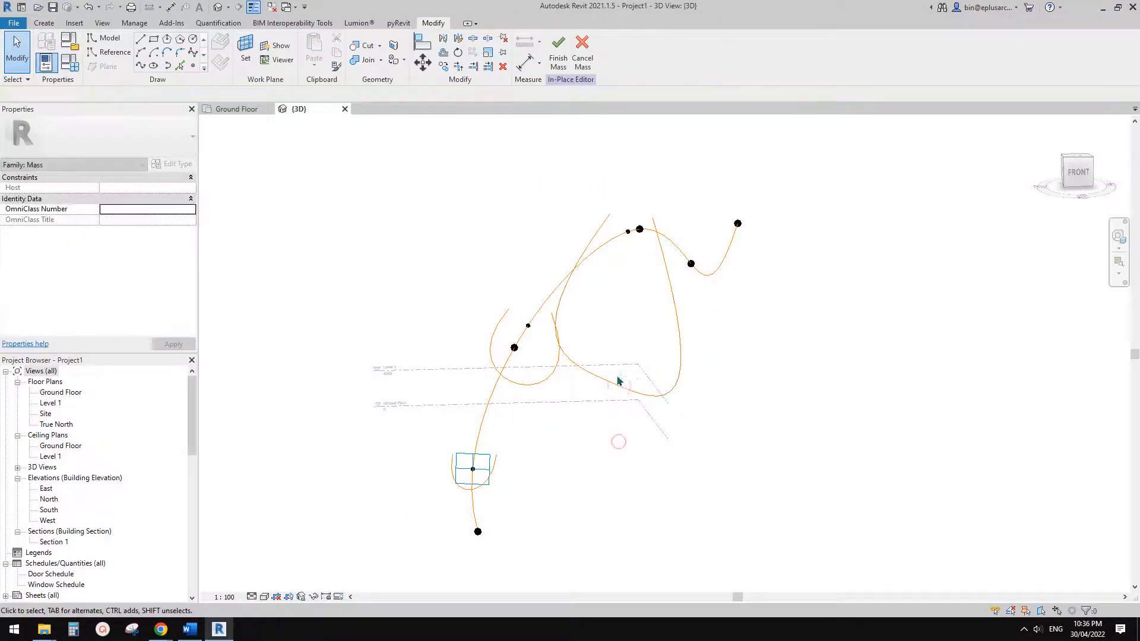
pyautogui.click(665, 403)
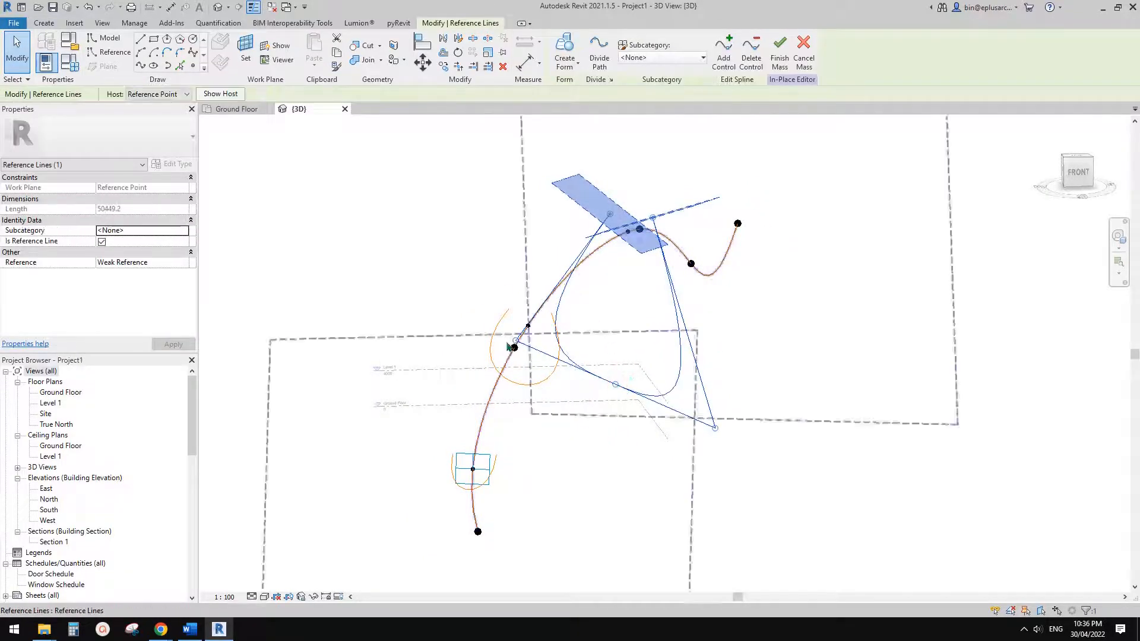
pyautogui.moveTo(714, 428); pyautogui.dragTo(729, 387)
pyautogui.moveTo(616, 385); pyautogui.dragTo(616, 412)
pyautogui.moveTo(685, 323); pyautogui.dragTo(717, 308, button='middle')
pyautogui.scroll(1, 686, 333)
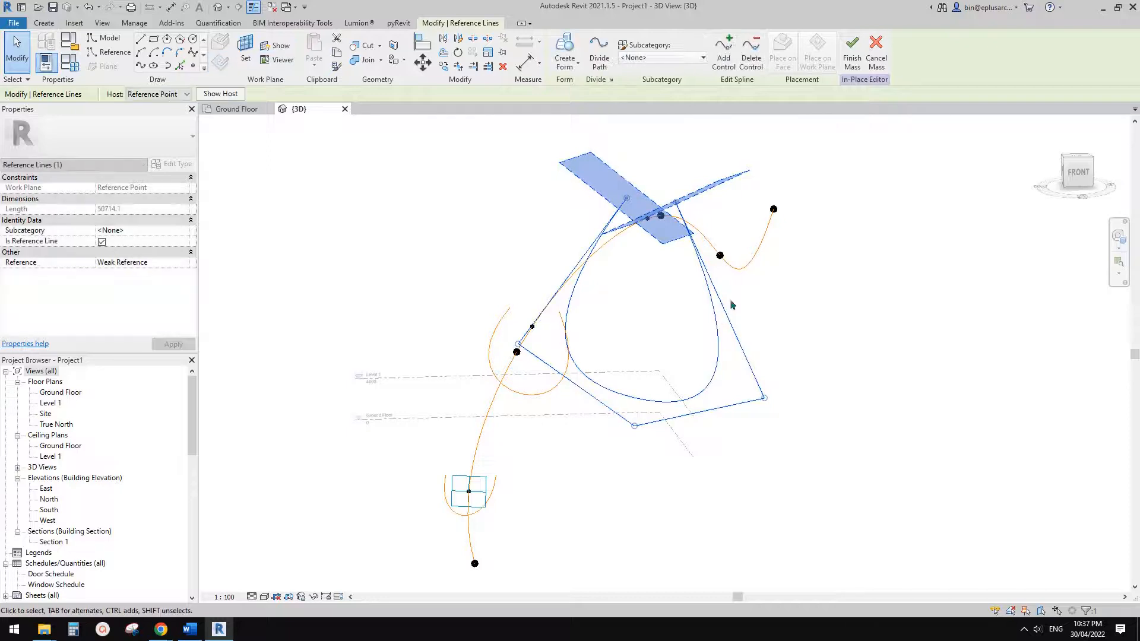
# - Add another control point on the third profile's right leg and pull it inward to give that side an S-shaped curve
pyautogui.click(727, 54)
pyautogui.click(721, 307)
pyautogui.scroll(1, 765, 302)
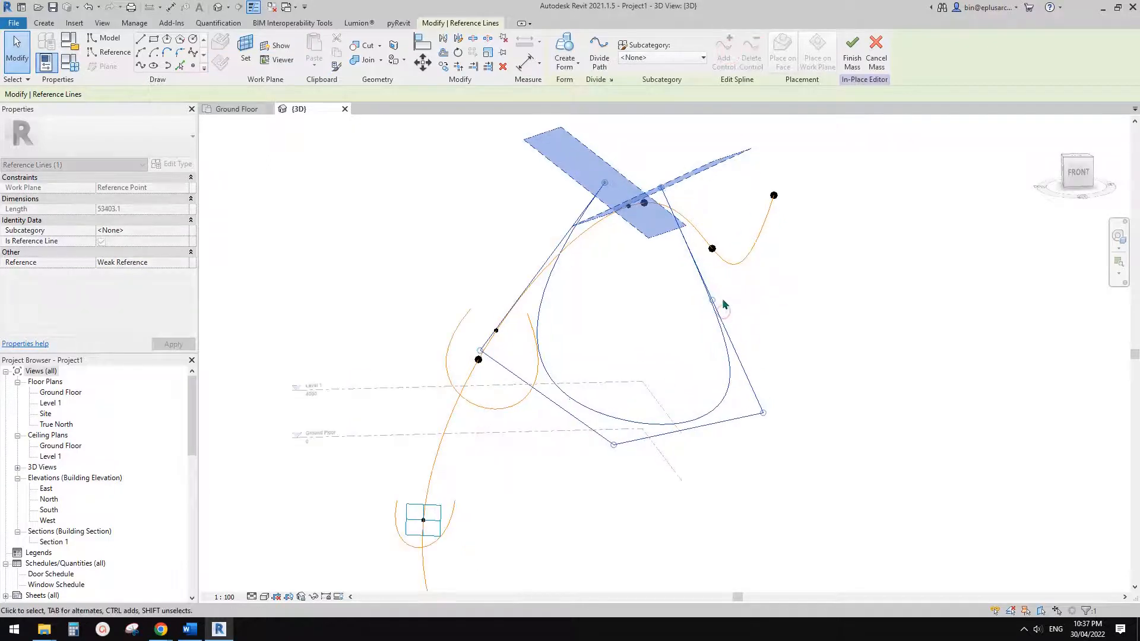
pyautogui.moveTo(711, 299); pyautogui.dragTo(659, 303)
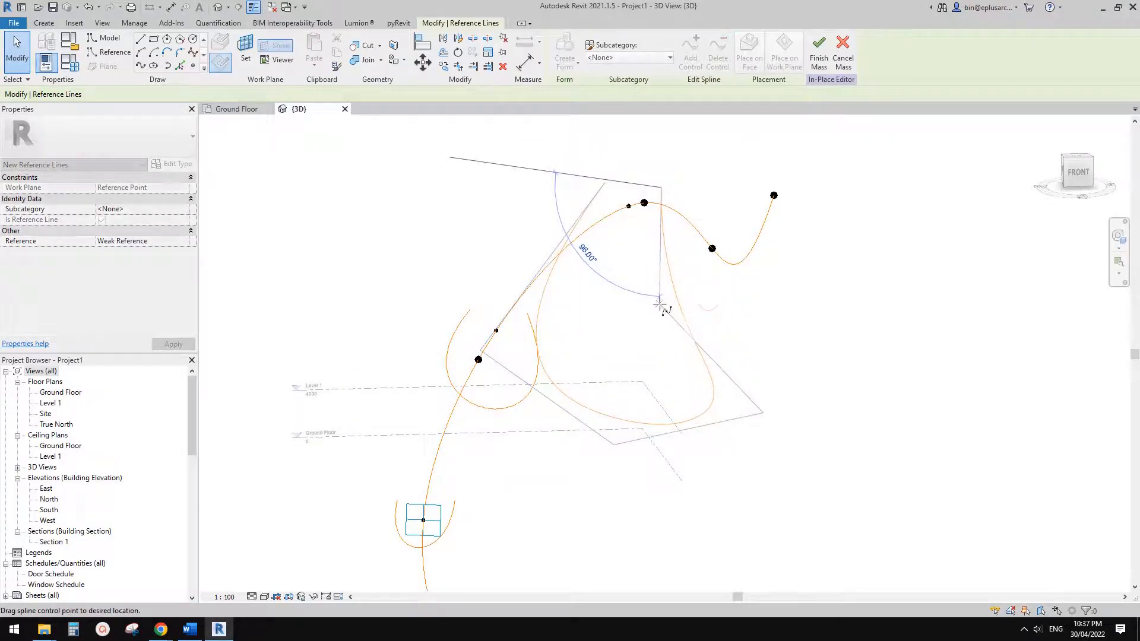
pyautogui.click(853, 306)
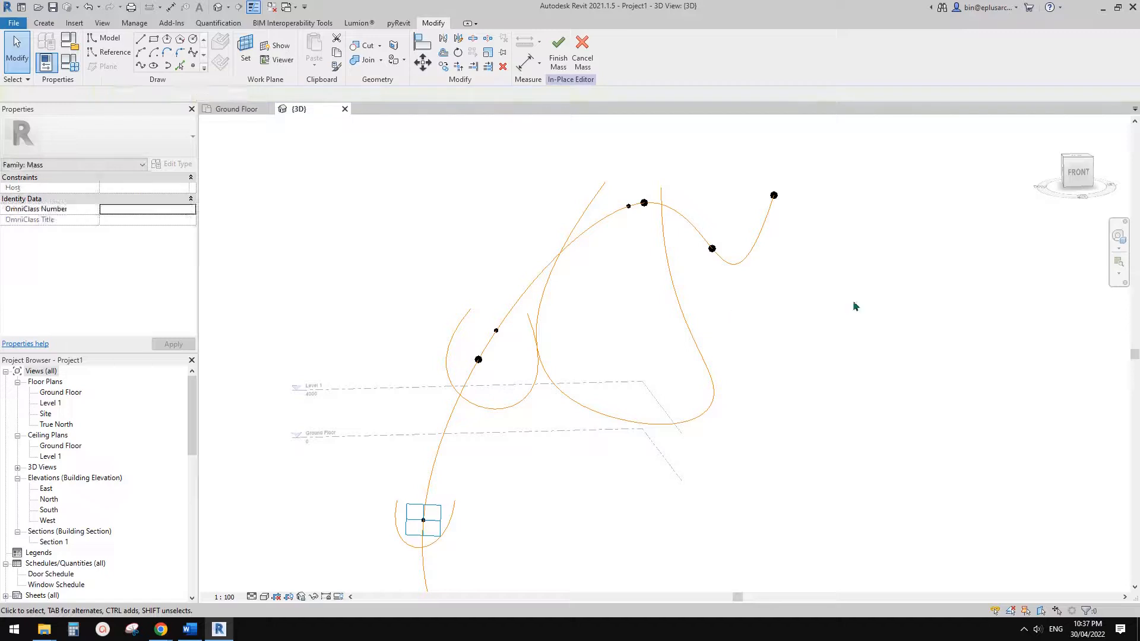
pyautogui.click(688, 335)
pyautogui.keyDown('shift'); pyautogui.moveTo(633, 340); pyautogui.dragTo(692, 386, button='middle'); pyautogui.keyUp('shift')
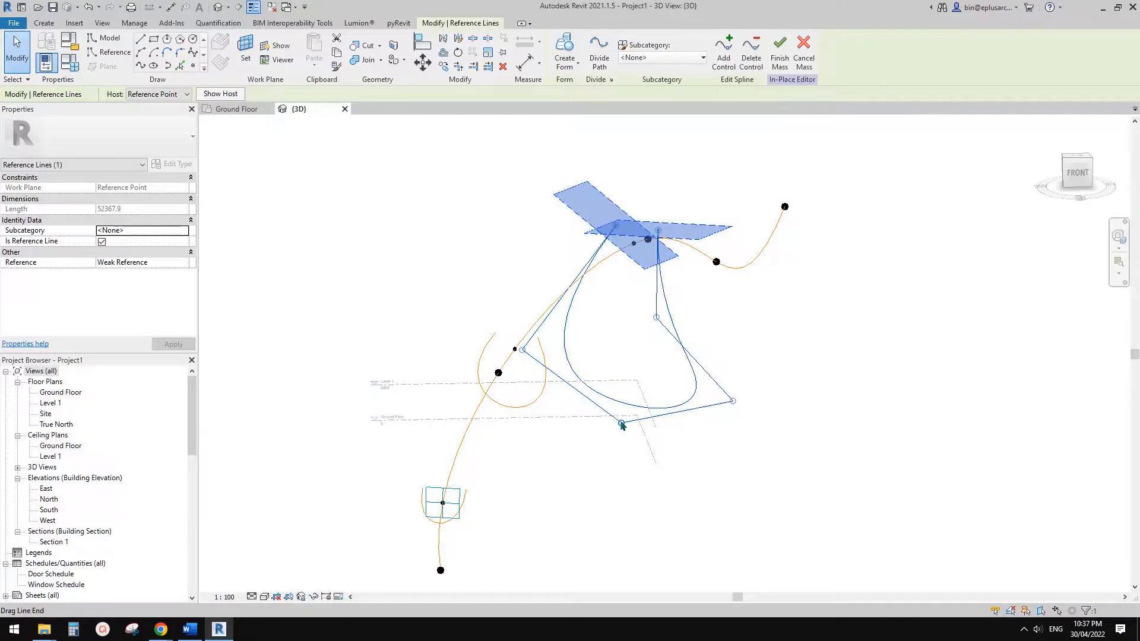
pyautogui.click(794, 373)
# - Copy the second profile and its reference point to a free spot below the far half of the path spline
pyautogui.keyDown('shift'); pyautogui.moveTo(794, 373); pyautogui.dragTo(547, 269, button='middle'); pyautogui.keyUp('shift')
pyautogui.moveTo(598, 320); pyautogui.dragTo(608, 370)
pyautogui.keyDown('ctrl'); pyautogui.moveTo(564, 302); pyautogui.dragTo(873, 401); pyautogui.keyUp('ctrl')
pyautogui.moveTo(873, 401); pyautogui.dragTo(827, 394, button='middle')
# - Rehost the copied profile's reference point onto the path spline just after its fourth point
pyautogui.click(822, 391)
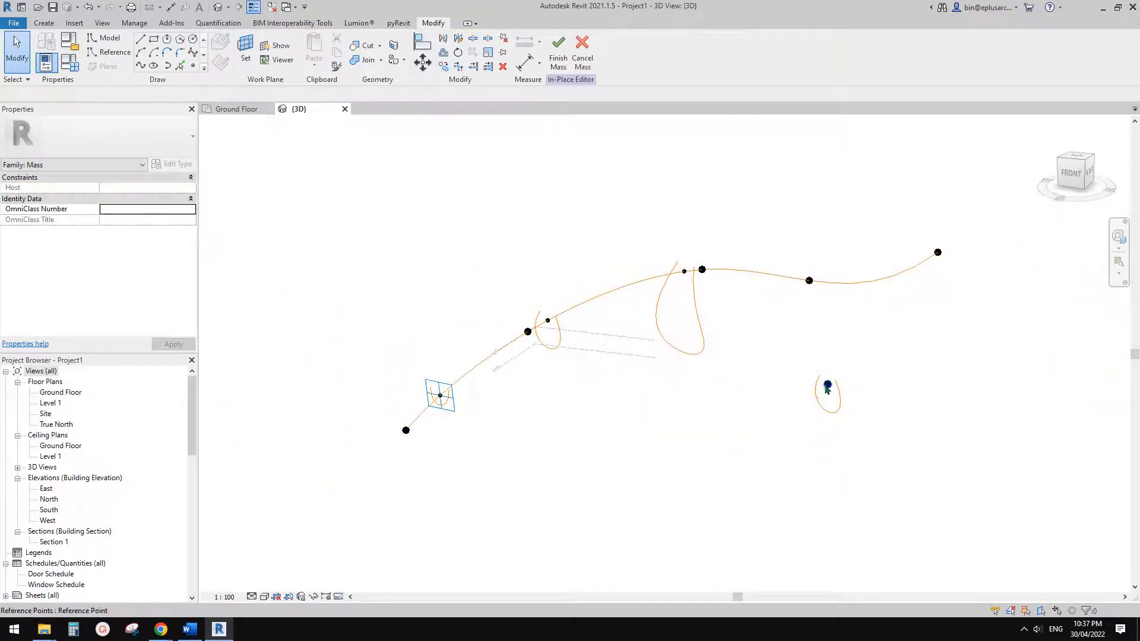
pyautogui.click(827, 387)
pyautogui.click(599, 63)
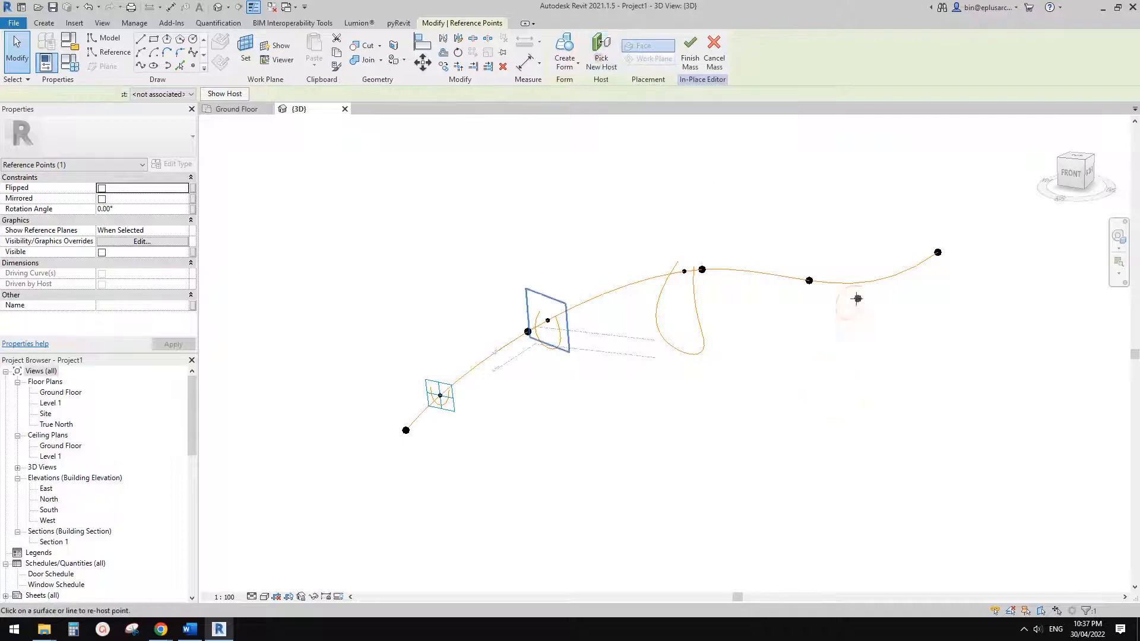
pyautogui.click(849, 283)
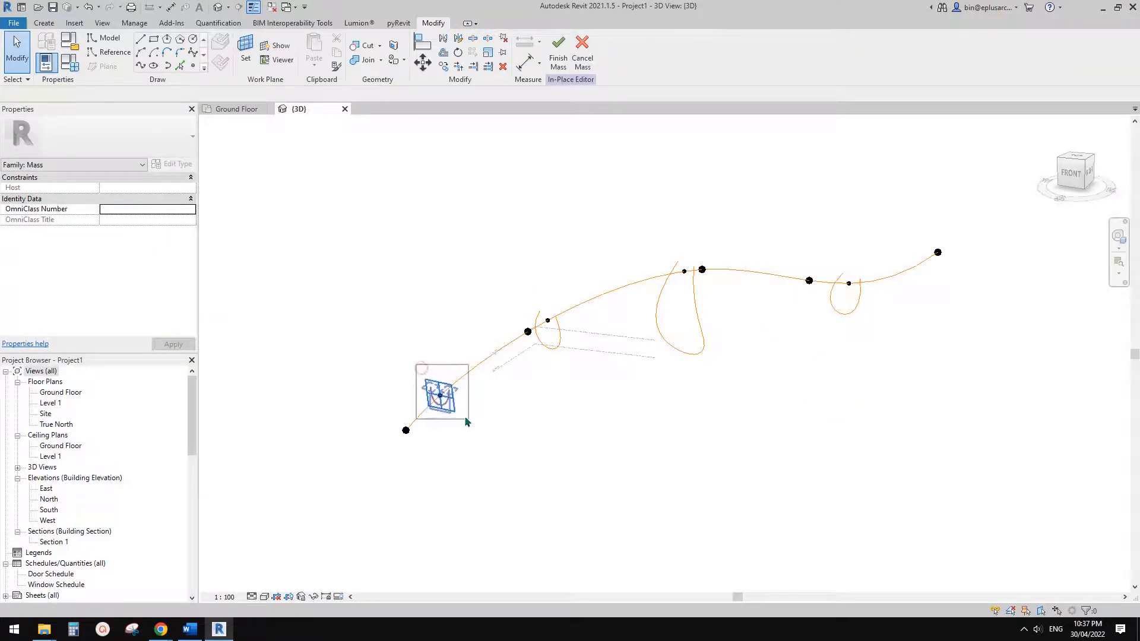
# - Copy the small first profile with its reference point and rehost the copy on the path spline close to its far end
pyautogui.scroll(3, 938, 362)
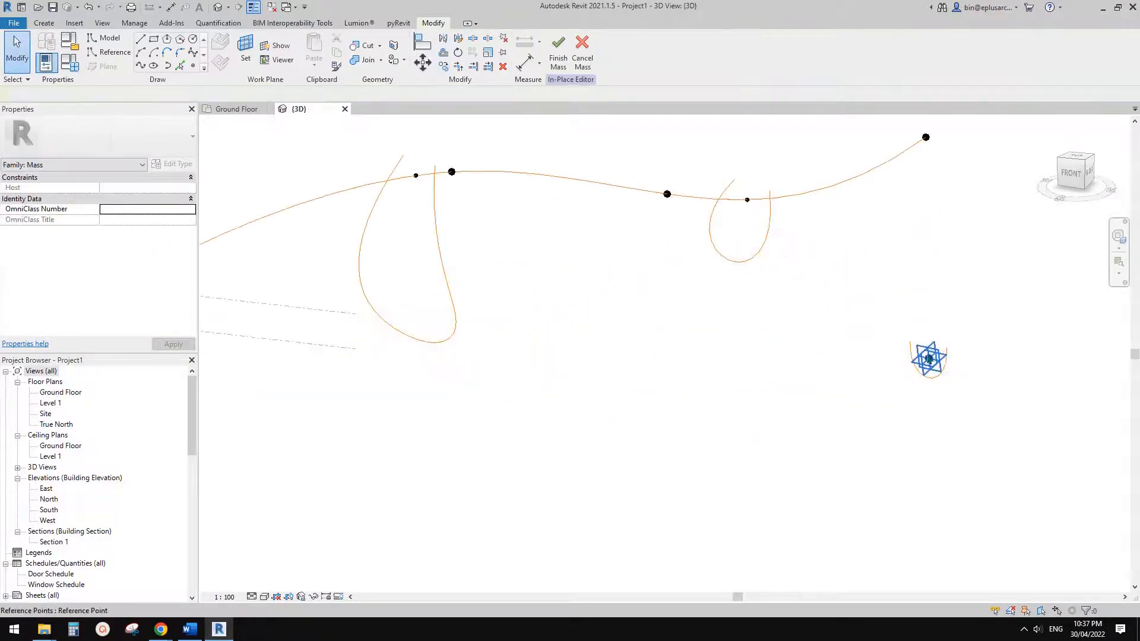
pyautogui.click(927, 358)
pyautogui.click(798, 227)
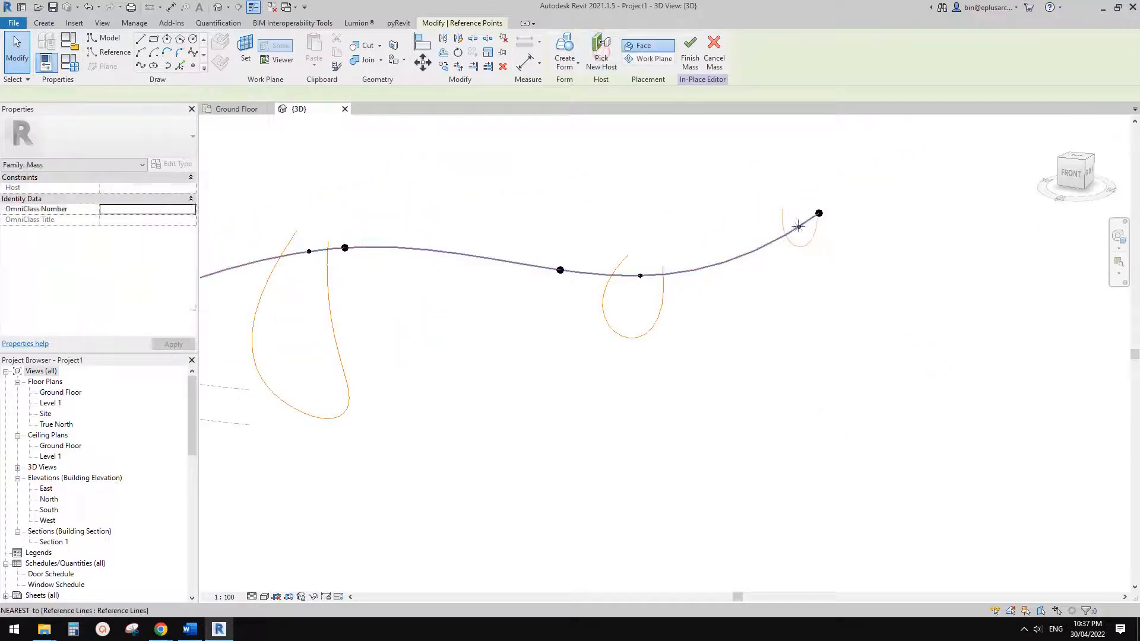
# - Create a solid form from all five U-shaped profiles together with the path spline
pyautogui.scroll(-3, 795, 240)
pyautogui.click(787, 261)
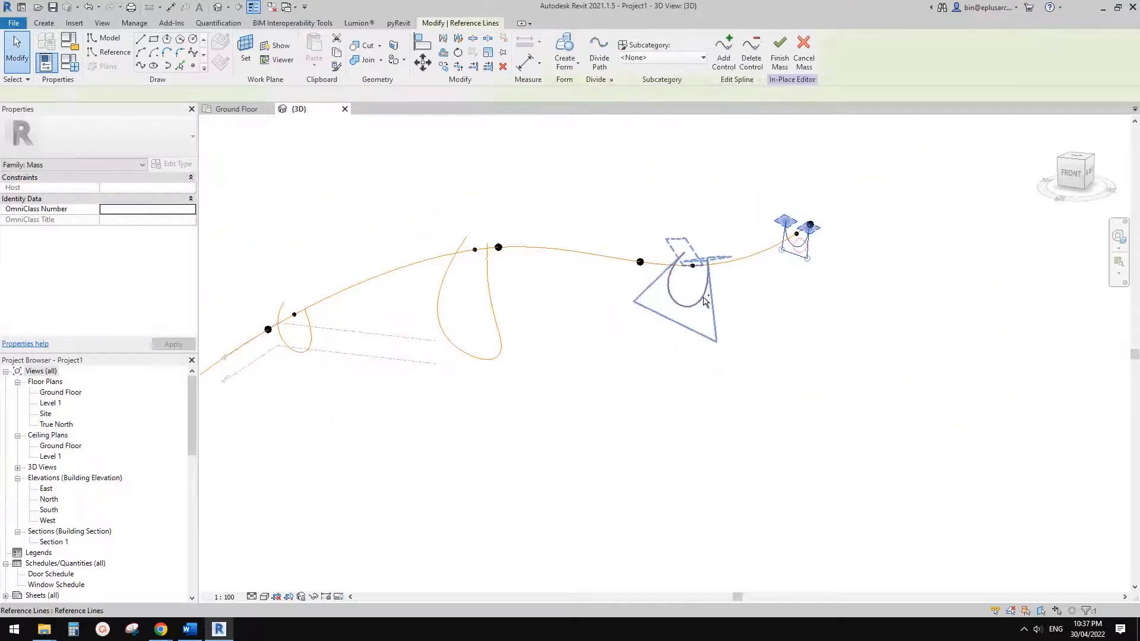
pyautogui.keyDown('ctrl'); pyautogui.click(703, 301); pyautogui.keyUp('ctrl')
pyautogui.scroll(-1, 705, 315)
pyautogui.moveTo(705, 318); pyautogui.dragTo(903, 271, button='middle')
pyautogui.keyDown('ctrl'); pyautogui.click(725, 287); pyautogui.keyUp('ctrl')
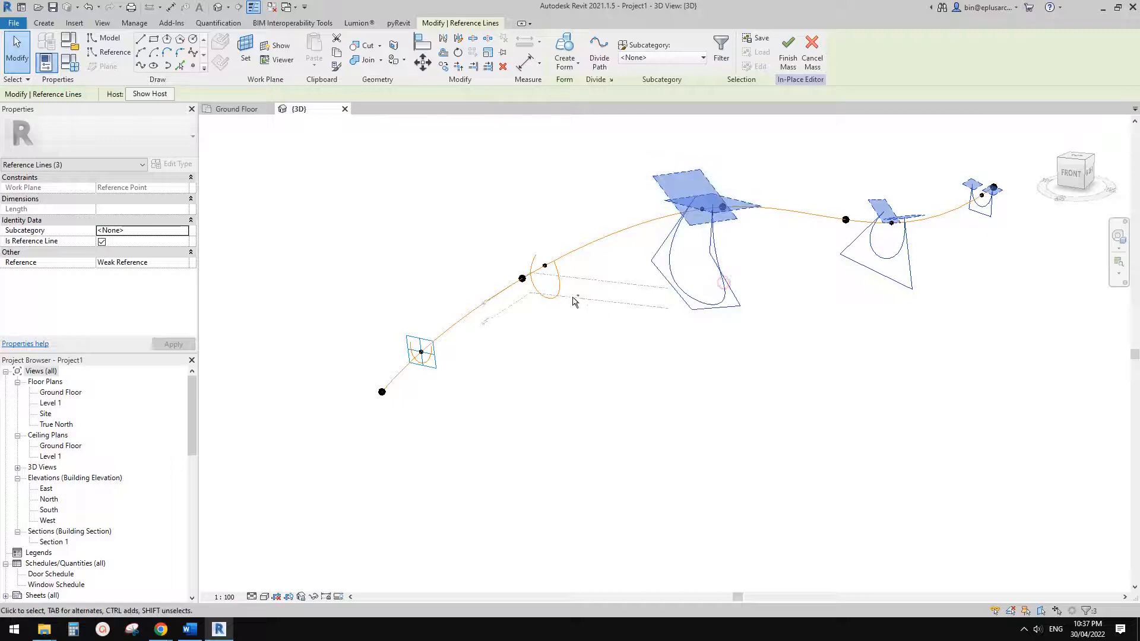
pyautogui.keyDown('ctrl'); pyautogui.click(567, 300); pyautogui.keyUp('ctrl')
pyautogui.keyDown('ctrl'); pyautogui.click(460, 322); pyautogui.keyUp('ctrl')
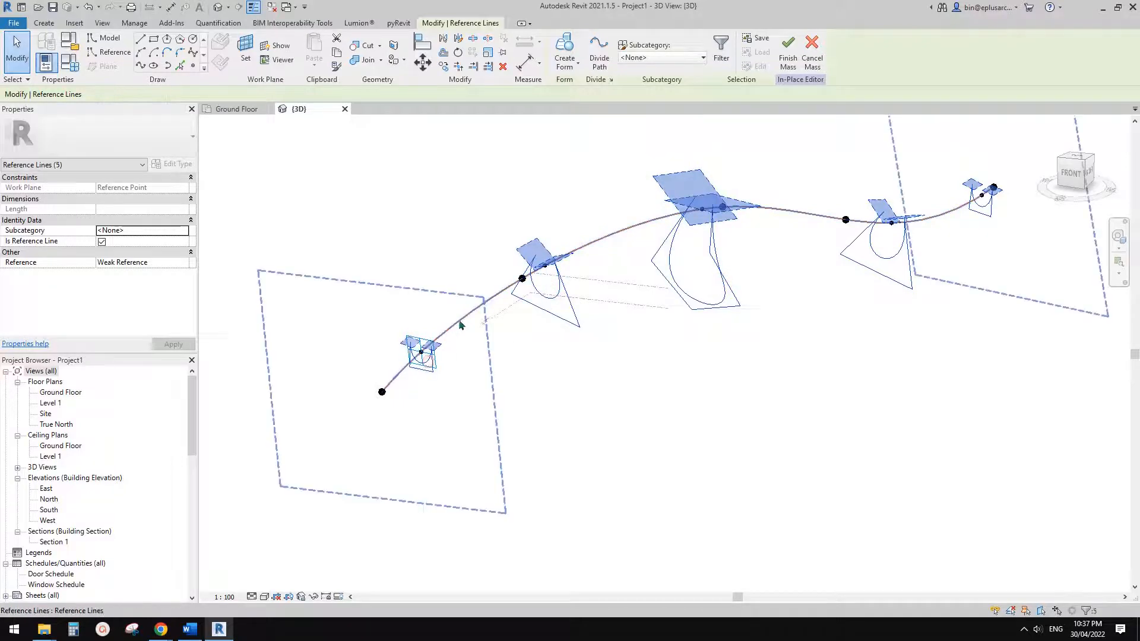
pyautogui.keyDown('ctrl'); pyautogui.click(462, 321); pyautogui.keyUp('ctrl')
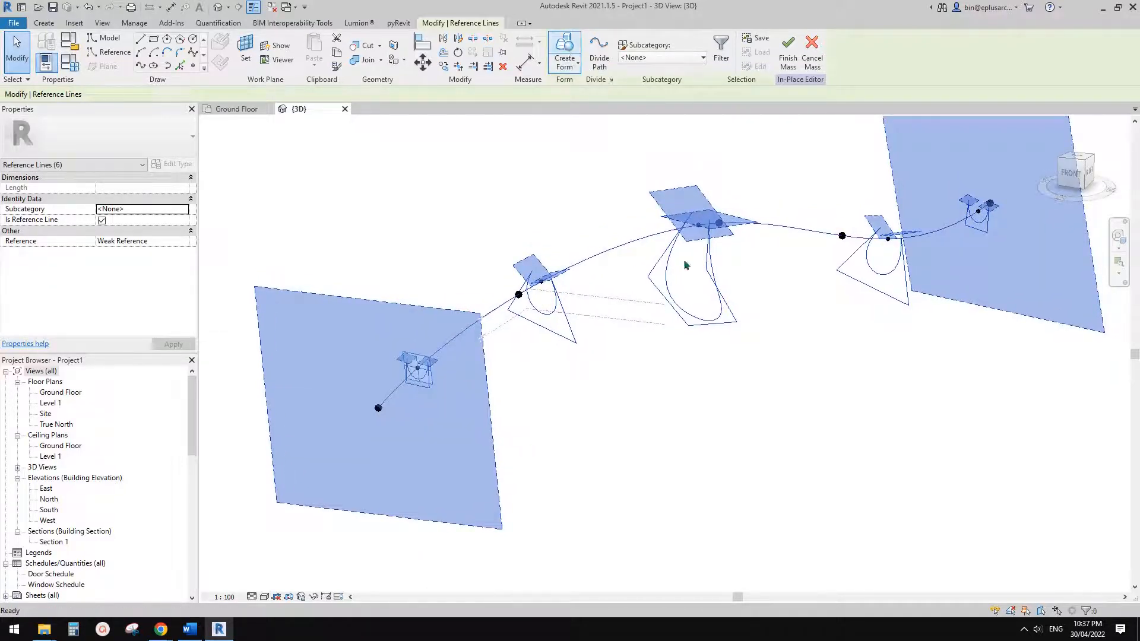
pyautogui.keyDown('shift'); pyautogui.moveTo(789, 339); pyautogui.dragTo(825, 323, button='middle'); pyautogui.keyUp('shift')
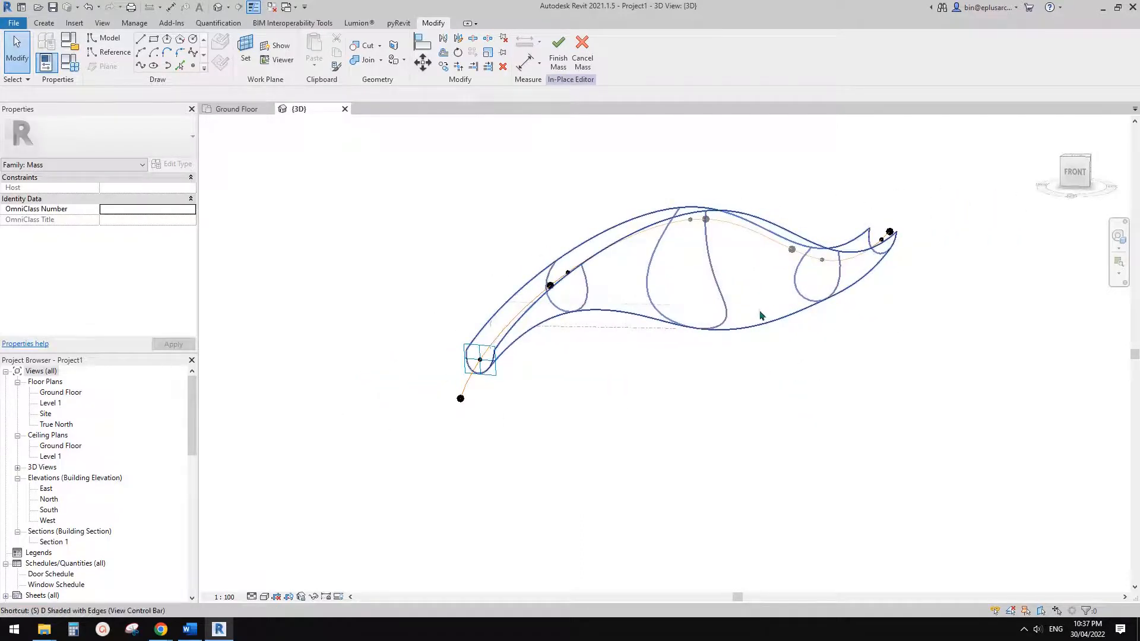
# - Display the 3D view as Shaded with Edges to show the form's surfaces
pyautogui.keyDown('shift'); pyautogui.moveTo(771, 318); pyautogui.dragTo(831, 390, button='middle'); pyautogui.keyUp('shift')
pyautogui.click(795, 296)
pyautogui.click(862, 396)
# - Create the material Default New Material with a teal shading color and assign it to the form
pyautogui.click(818, 315)
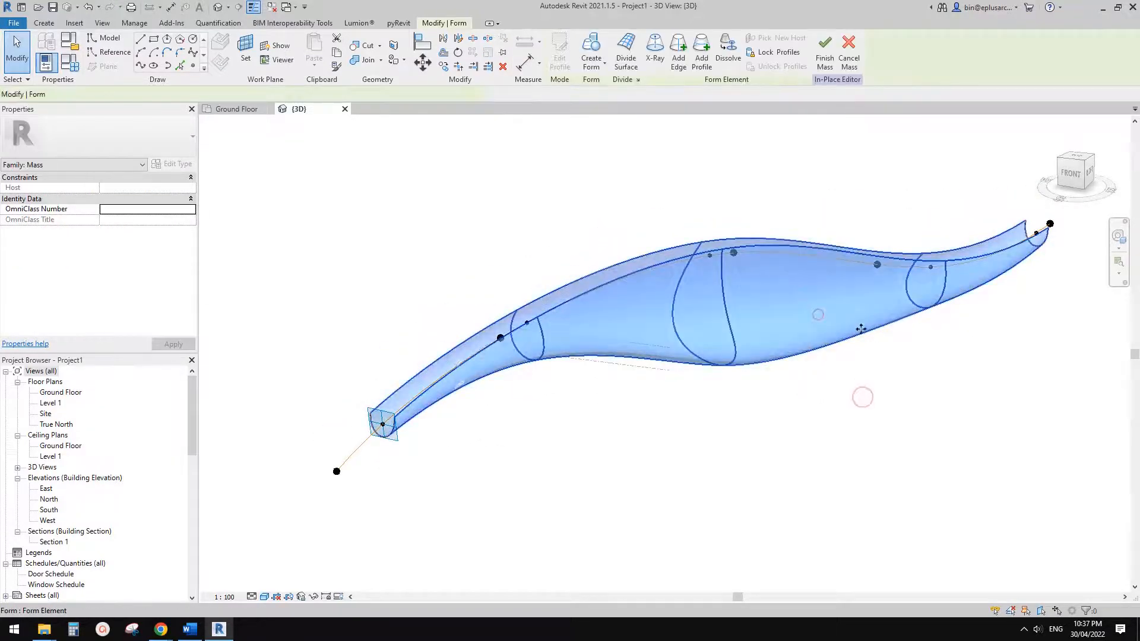
pyautogui.keyDown('shift'); pyautogui.moveTo(860, 322); pyautogui.dragTo(573, 283, button='middle'); pyautogui.keyUp('shift')
pyautogui.click(185, 221)
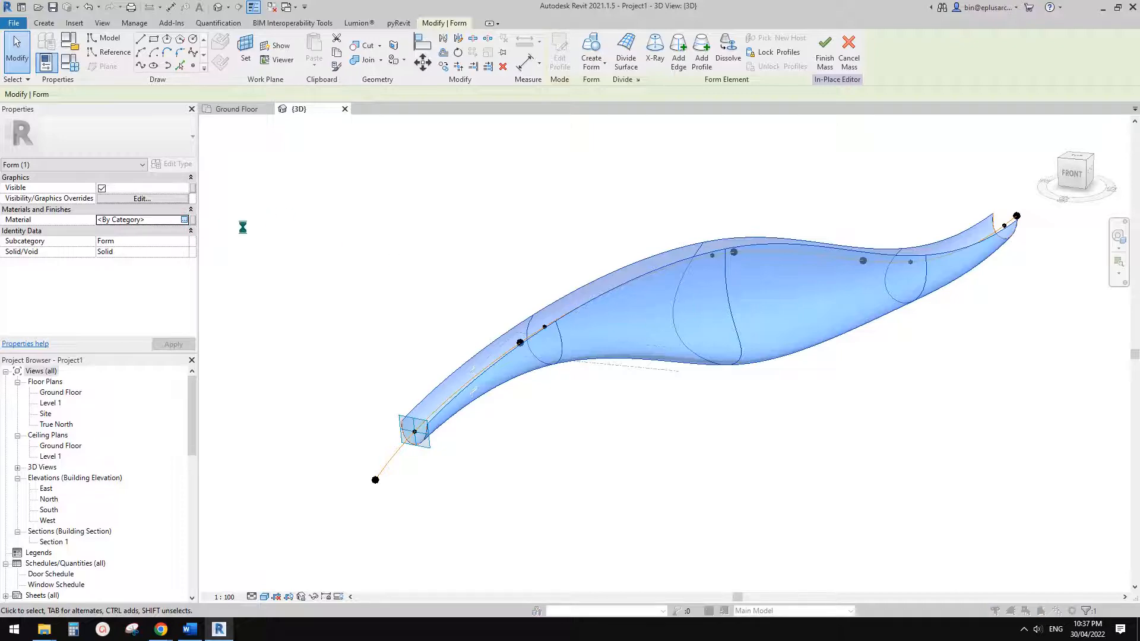
pyautogui.click(186, 220)
pyautogui.scroll(-1, 534, 356)
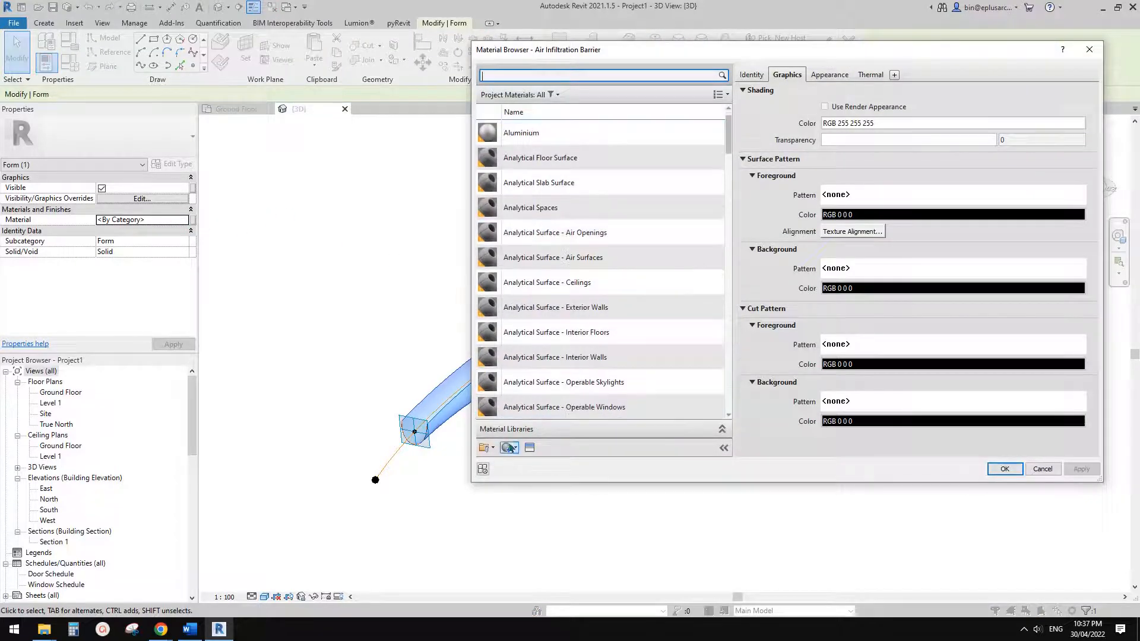
pyautogui.click(514, 447)
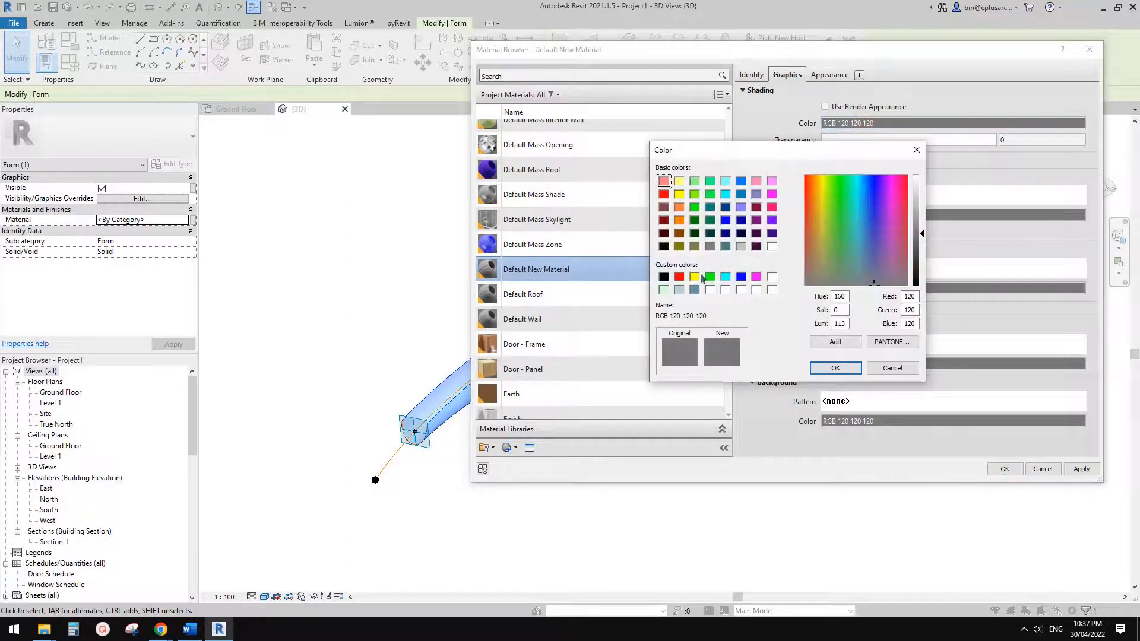
pyautogui.click(836, 368)
pyautogui.click(1005, 469)
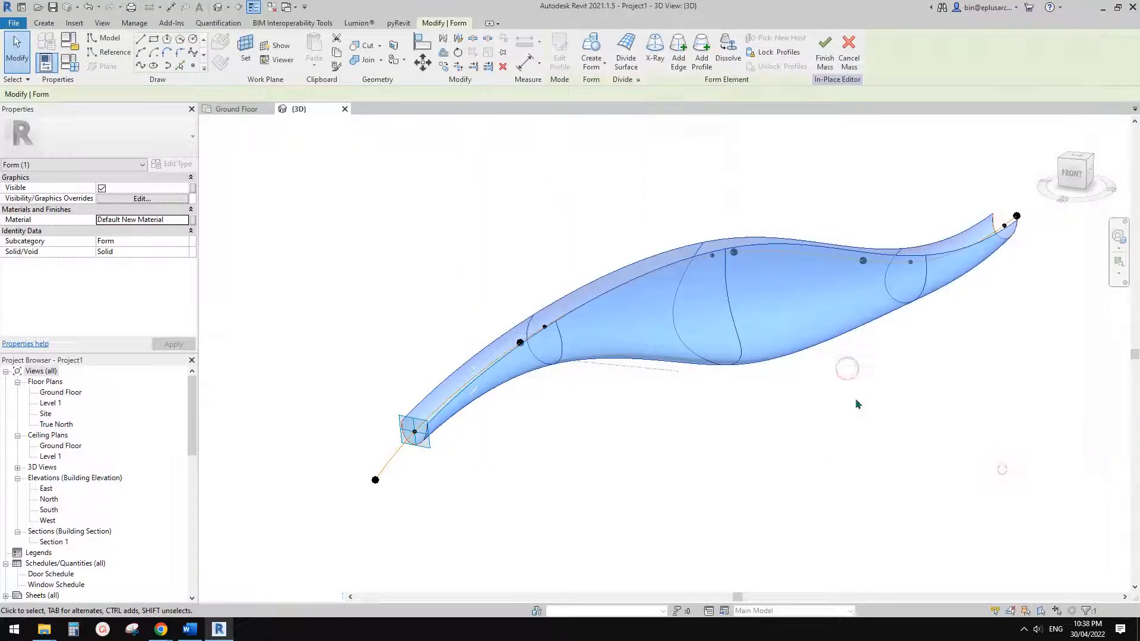
pyautogui.click(887, 418)
# - Examine the shaded form along its whole length, including both ends, its surfaces and the reference points on the path spline
pyautogui.keyDown('shift'); pyautogui.moveTo(960, 419); pyautogui.dragTo(855, 403, button='middle'); pyautogui.keyUp('shift')
pyautogui.moveTo(691, 342); pyautogui.dragTo(786, 322, button='middle')
pyautogui.scroll(2, 514, 439)
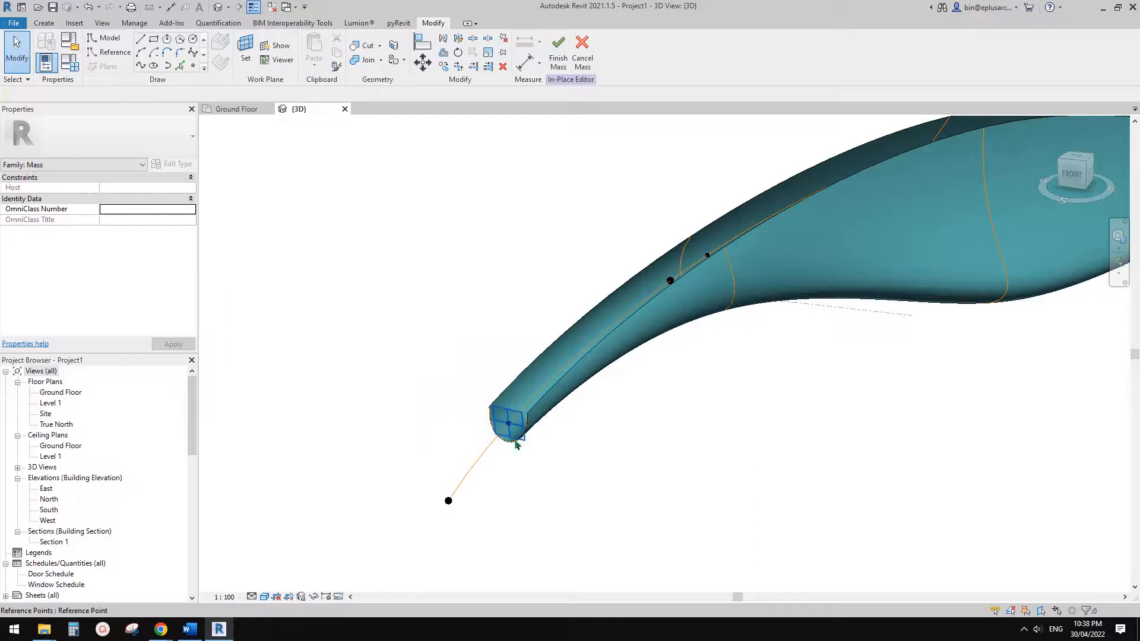
pyautogui.scroll(-1, 753, 304)
pyautogui.moveTo(754, 303); pyautogui.dragTo(645, 334, button='middle')
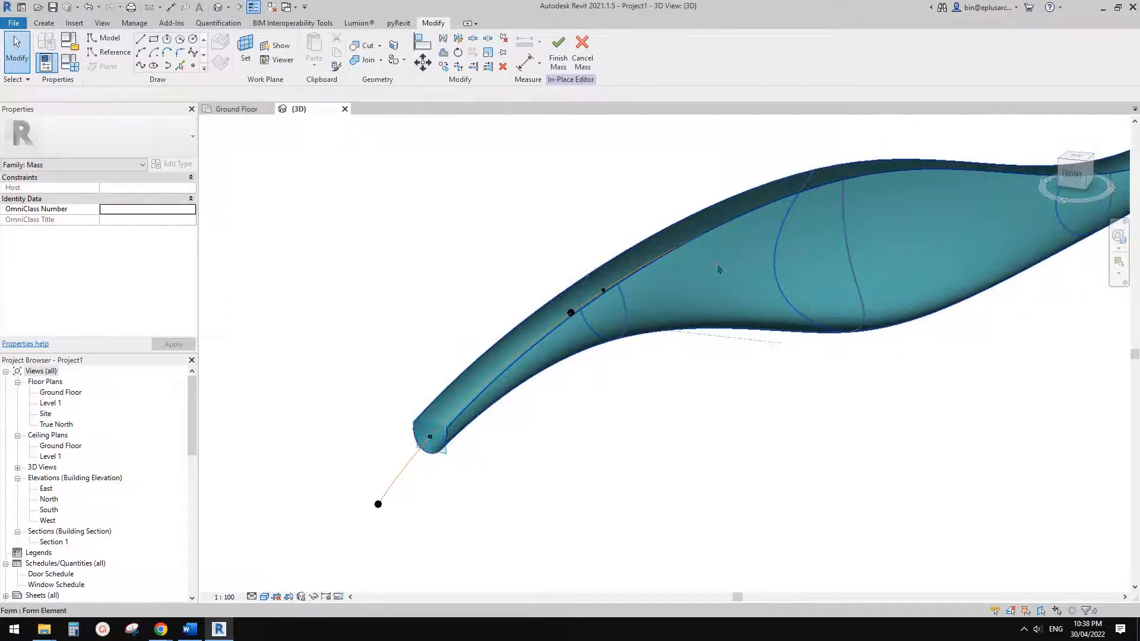
pyautogui.click(718, 269)
pyautogui.keyDown('shift'); pyautogui.moveTo(731, 318); pyautogui.dragTo(591, 421, button='middle'); pyautogui.keyUp('shift')
pyautogui.click(945, 329)
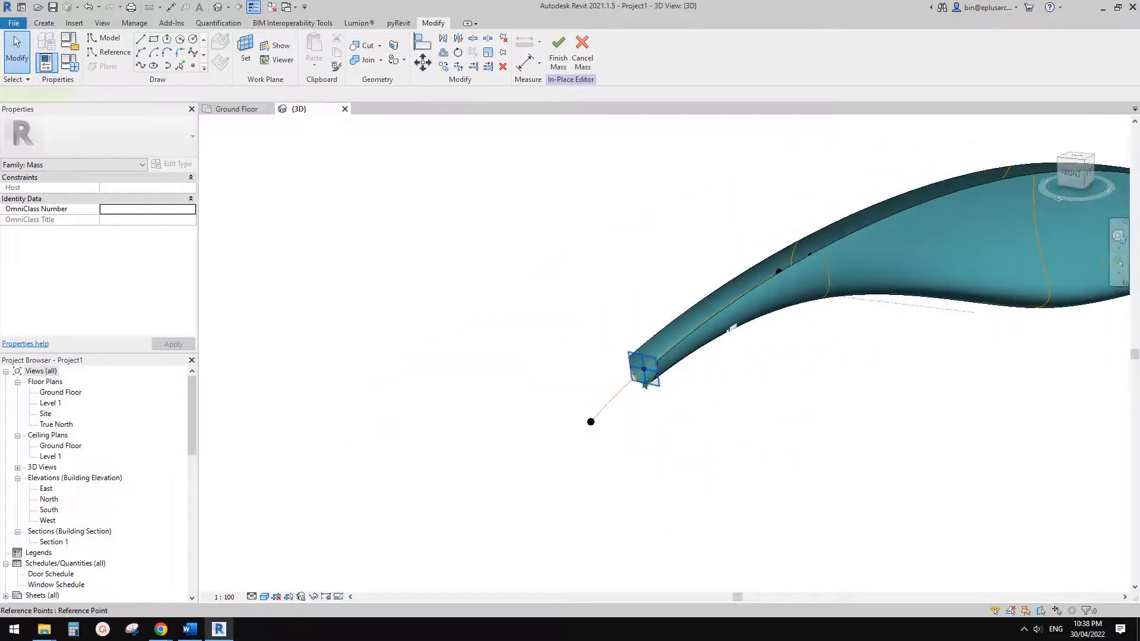
pyautogui.click(592, 423)
pyautogui.scroll(-1, 819, 380)
pyautogui.moveTo(820, 382); pyautogui.dragTo(621, 400, button='middle')
pyautogui.moveTo(1097, 229); pyautogui.dragTo(936, 277, button='middle')
pyautogui.scroll(2, 937, 277)
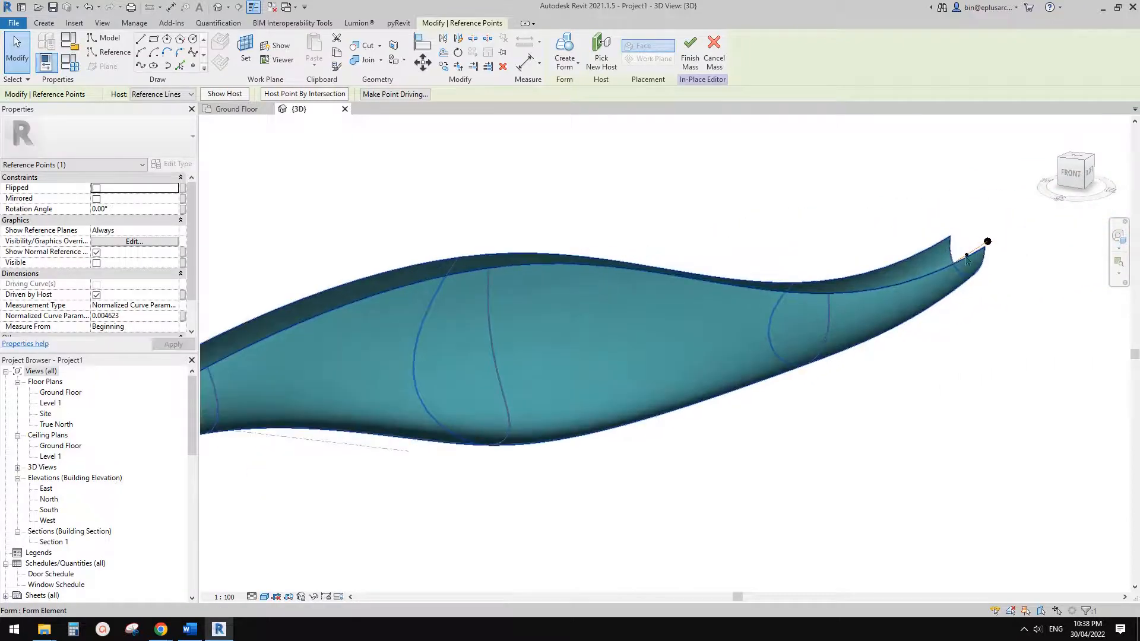
pyautogui.moveTo(732, 330); pyautogui.dragTo(855, 323, button='middle')
pyautogui.click(856, 323)
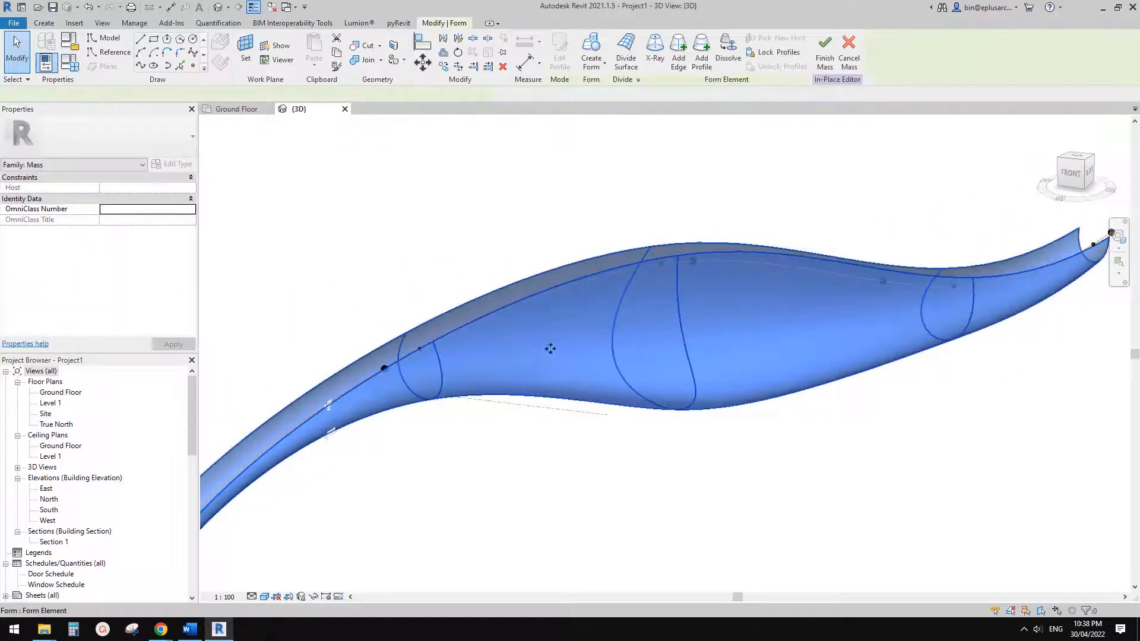
pyautogui.click(625, 337)
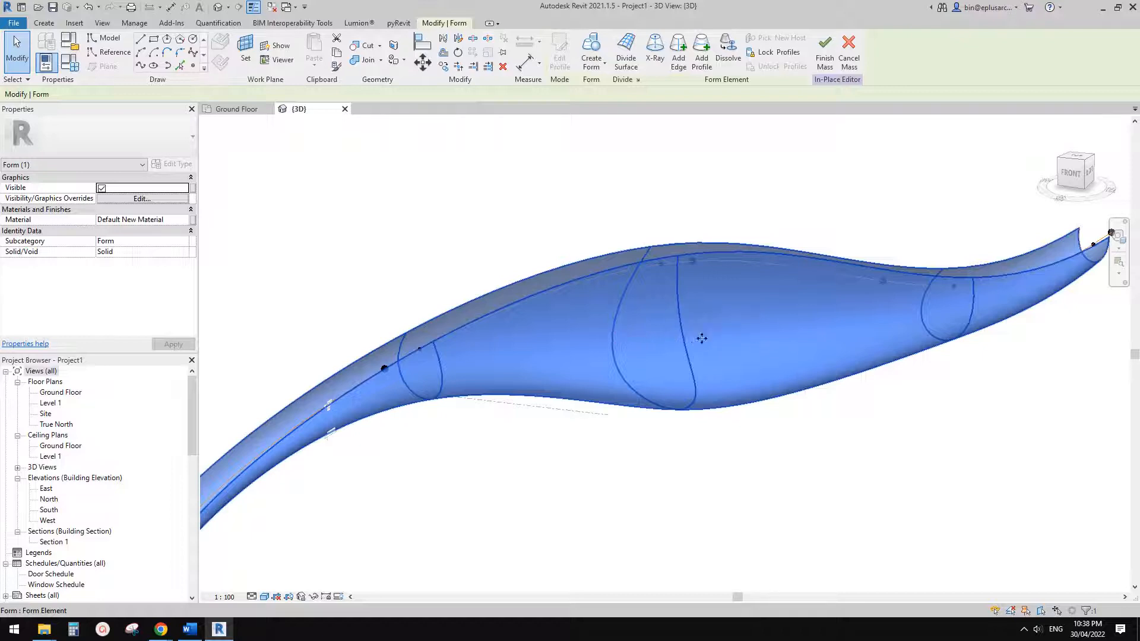
# - Inspect the form's overall curvature from several angles around the front, both selected and unselected
pyautogui.scroll(-1, 702, 340)
pyautogui.moveTo(702, 356); pyautogui.dragTo(727, 350, button='middle')
pyautogui.press('Escape')
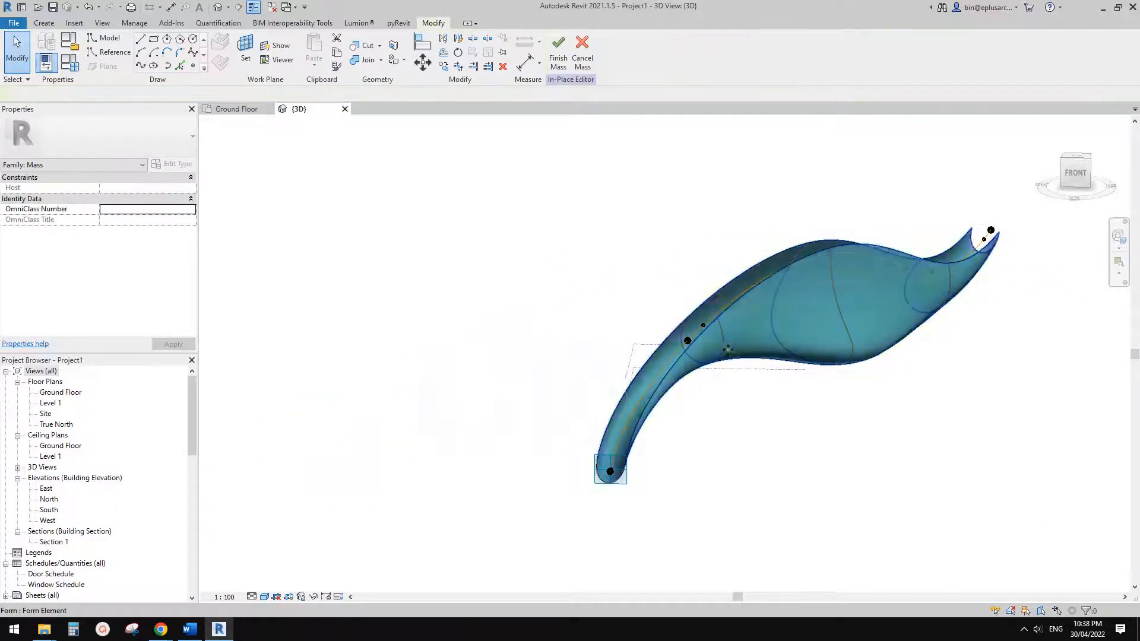
pyautogui.keyDown('shift'); pyautogui.moveTo(718, 389); pyautogui.dragTo(700, 344, button='middle'); pyautogui.keyUp('shift')
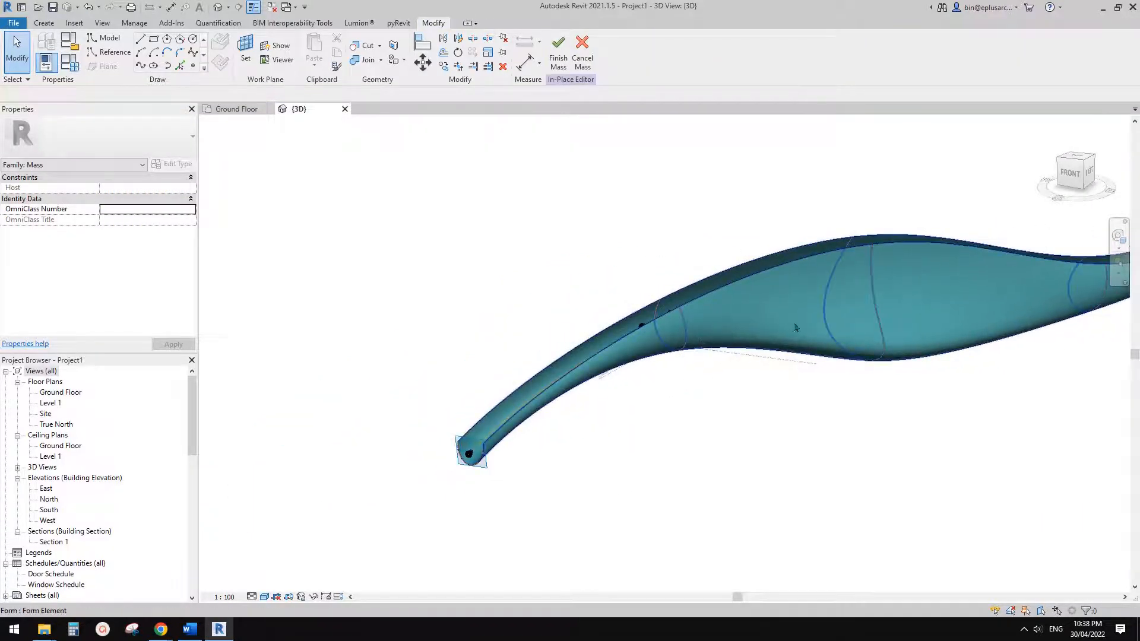
pyautogui.moveTo(822, 332); pyautogui.dragTo(736, 354, button='middle')
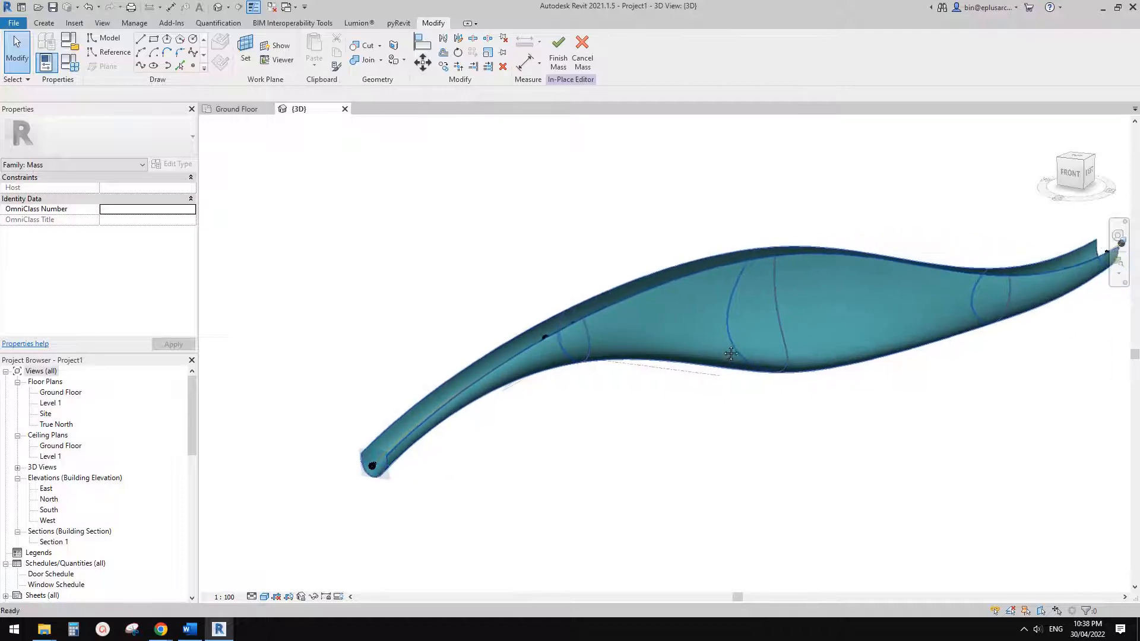
pyautogui.click(663, 314)
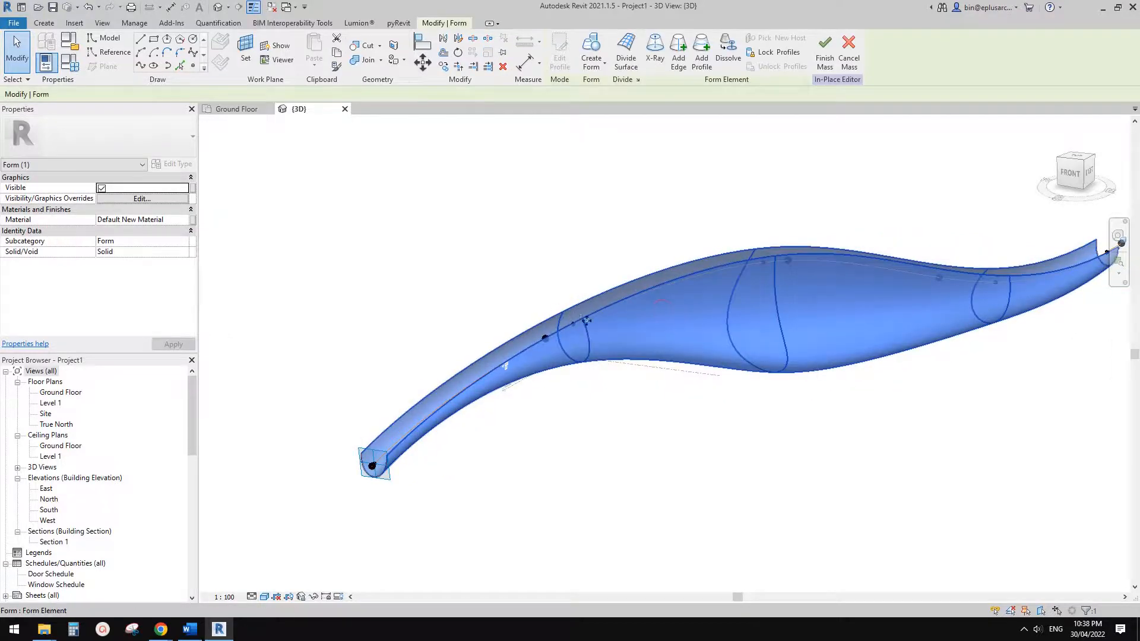
pyautogui.moveTo(758, 281); pyautogui.dragTo(697, 292, button='middle')
pyautogui.moveTo(886, 278); pyautogui.dragTo(827, 312, button='middle')
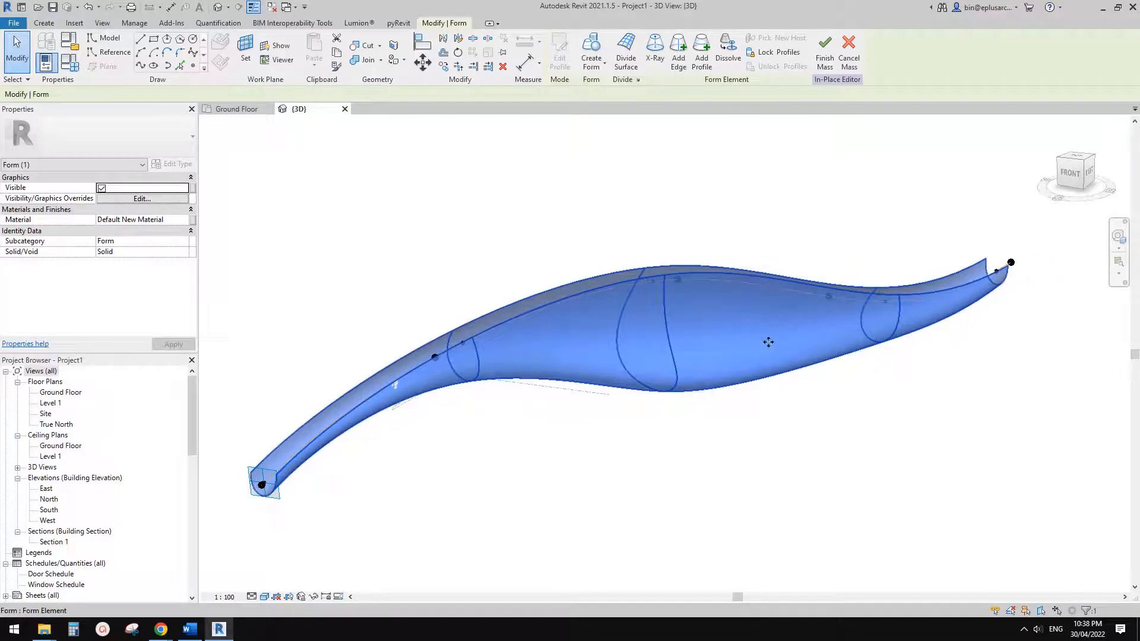
pyautogui.press('Escape')
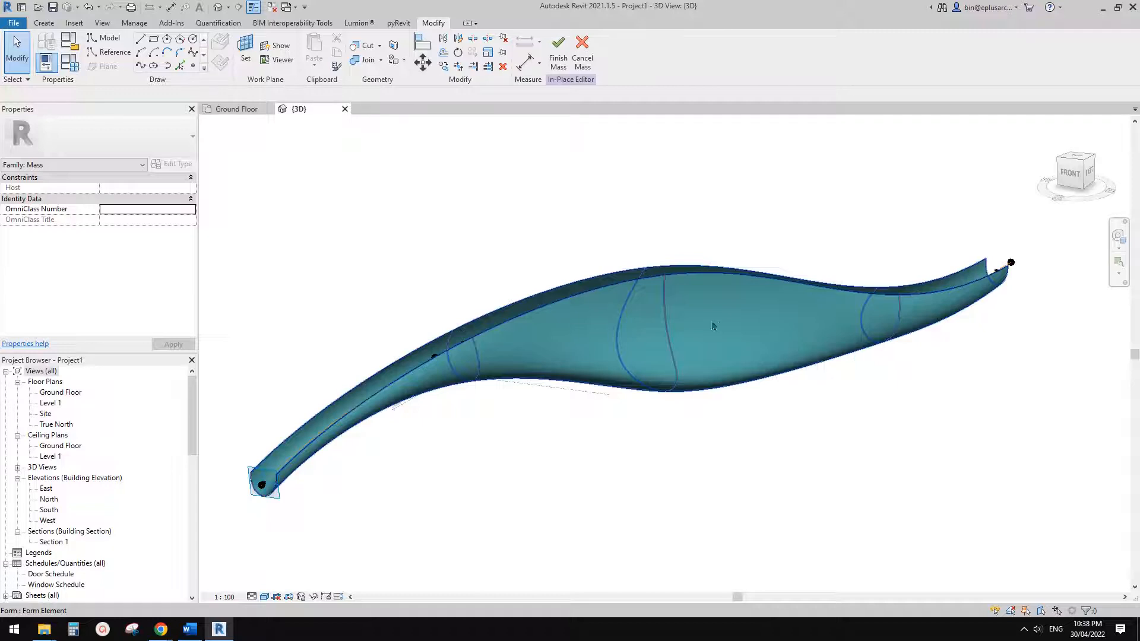
pyautogui.keyDown('shift'); pyautogui.moveTo(757, 336); pyautogui.dragTo(735, 402, button='middle'); pyautogui.keyUp('shift')
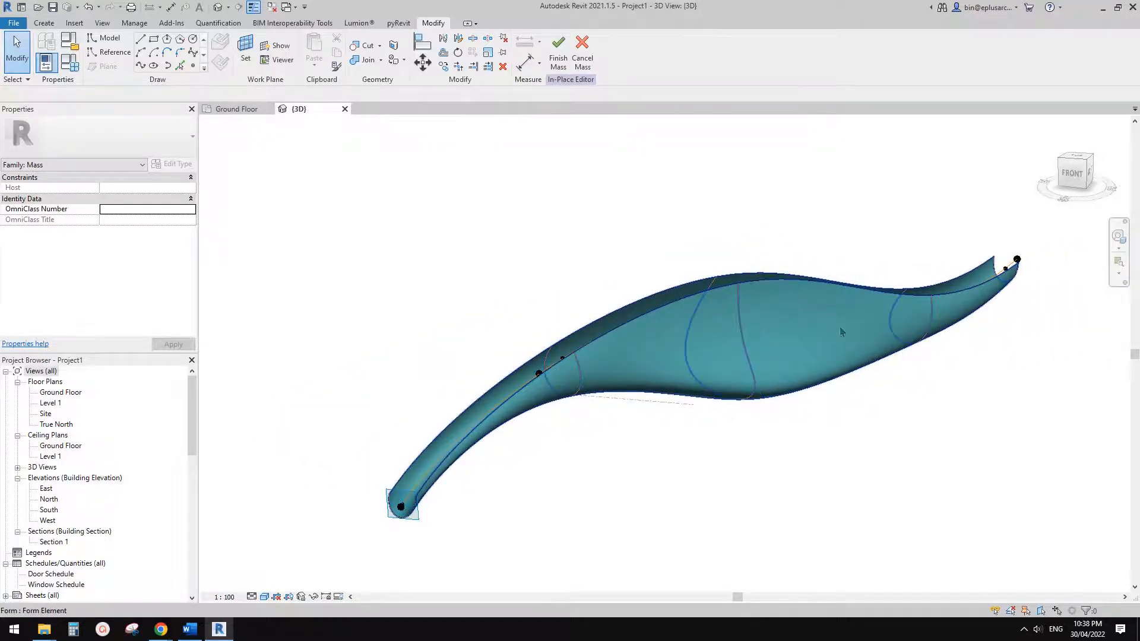
pyautogui.keyDown('shift'); pyautogui.moveTo(842, 342); pyautogui.dragTo(923, 301, button='middle'); pyautogui.keyUp('shift')
# - Add a control point to the spline of the U-shaped profile next to the raised far end, on its control polygon's side segment
pyautogui.click(928, 294)
pyautogui.scroll(1, 928, 293)
pyautogui.press('Escape')
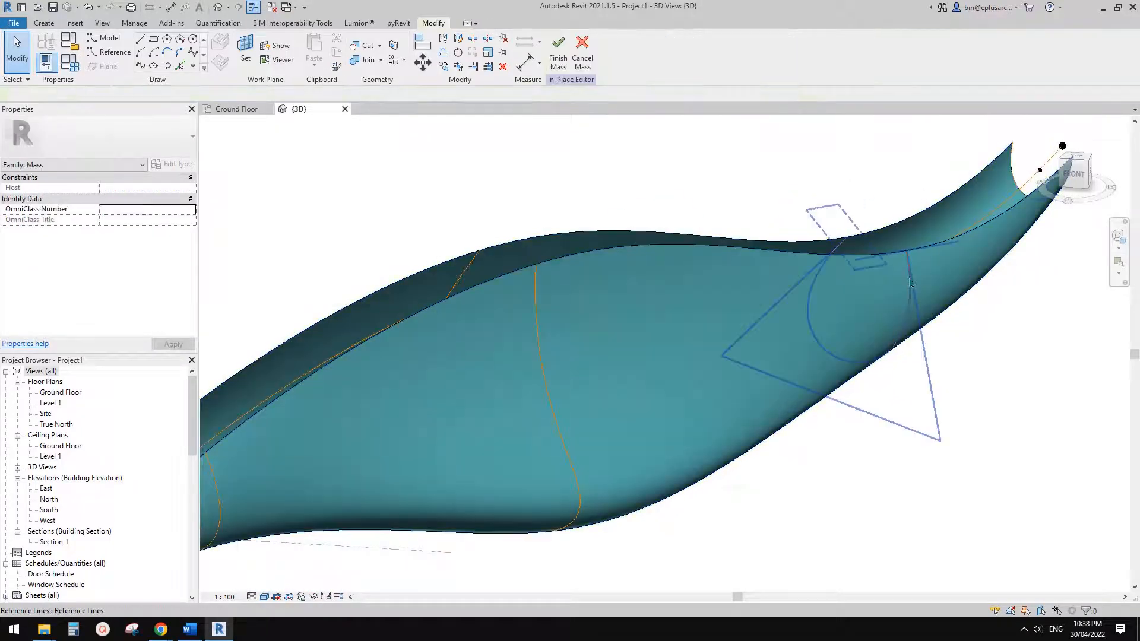
pyautogui.click(910, 282)
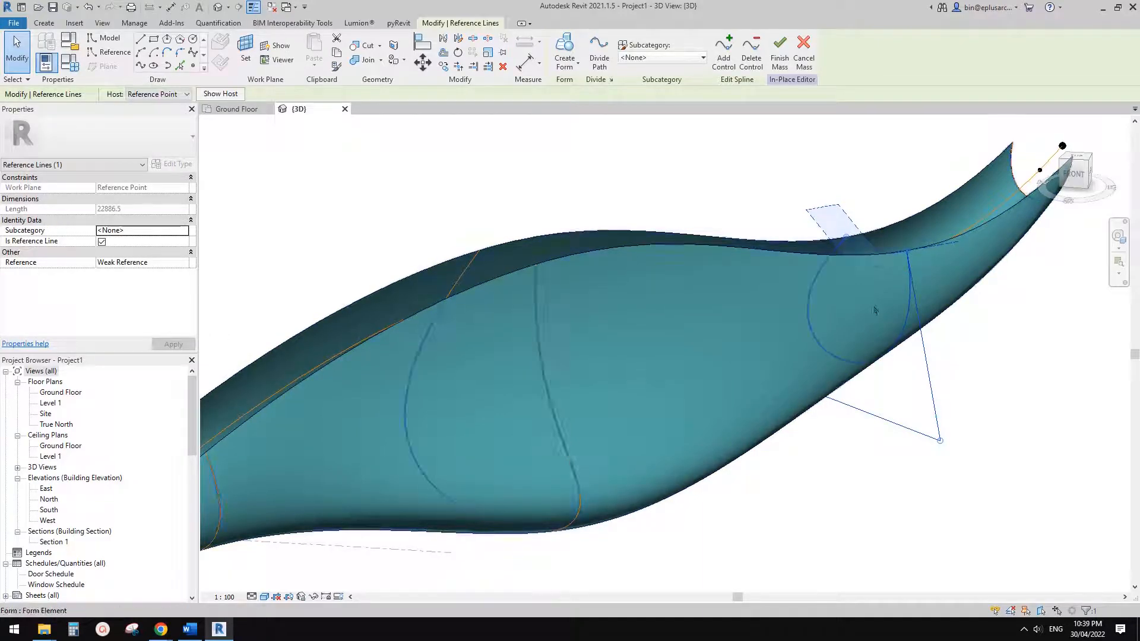
pyautogui.moveTo(865, 243); pyautogui.dragTo(776, 228, button='middle')
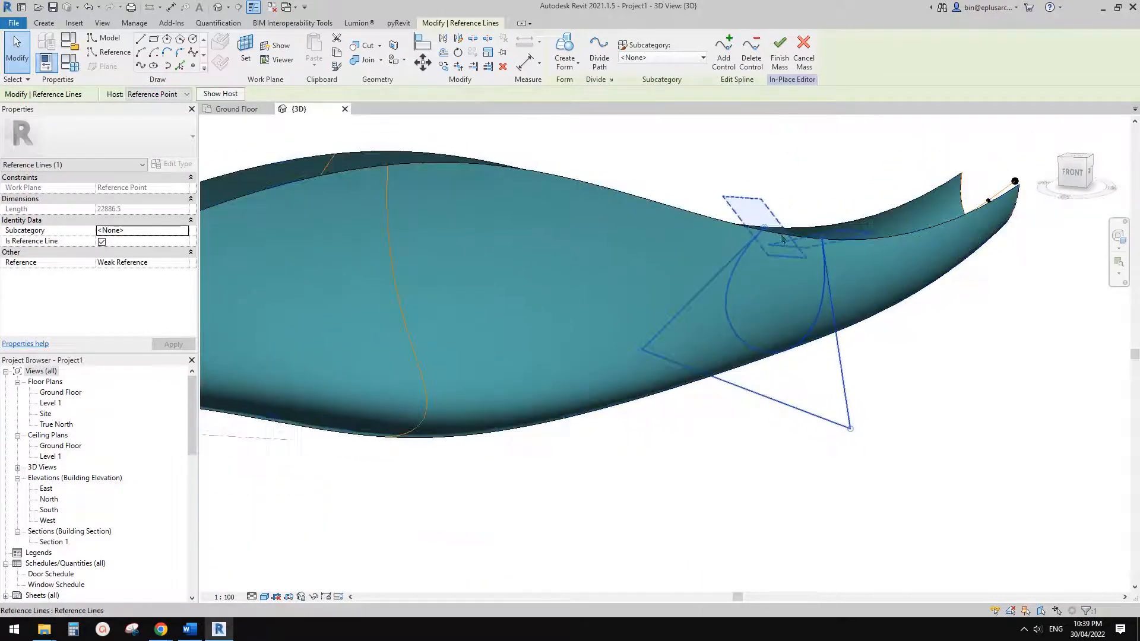
pyautogui.moveTo(699, 322); pyautogui.dragTo(682, 328, button='middle')
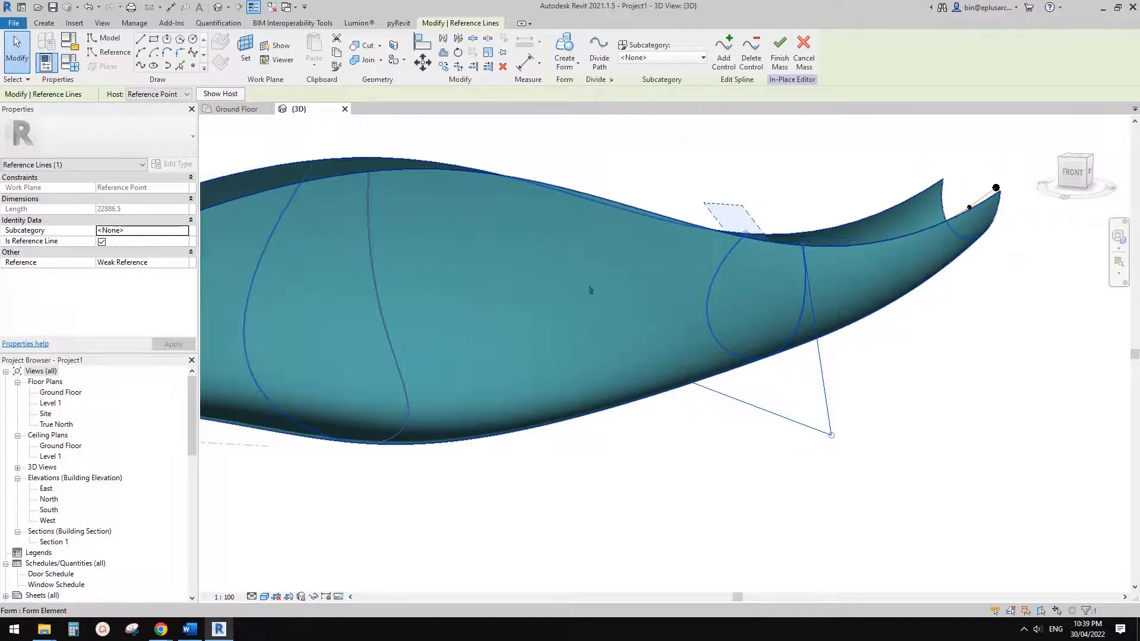
pyautogui.click(724, 61)
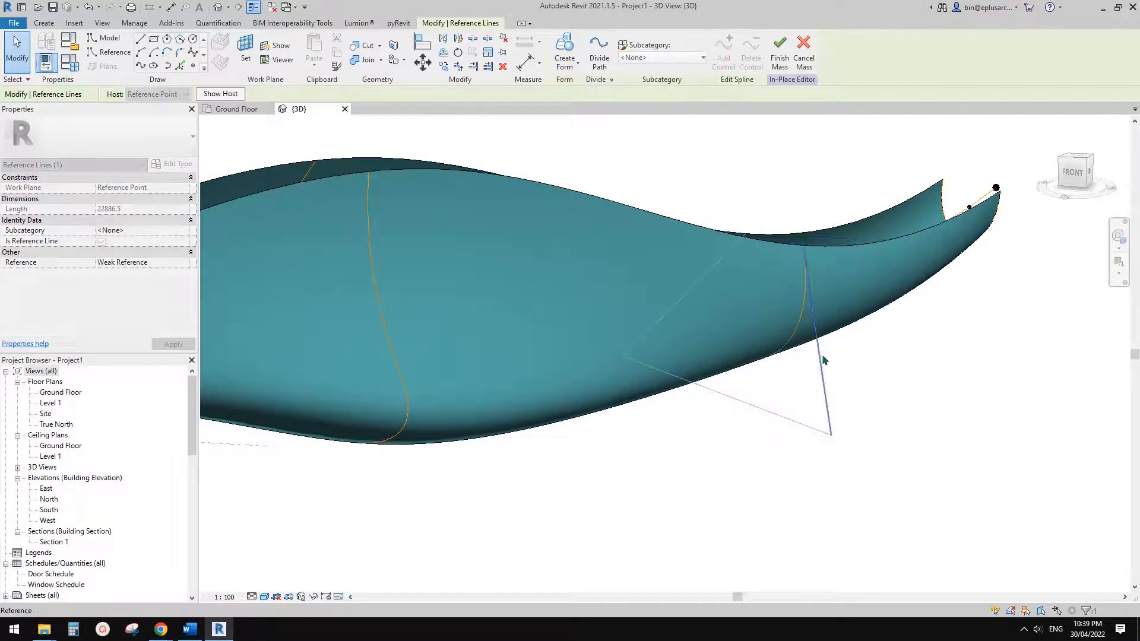
pyautogui.click(820, 358)
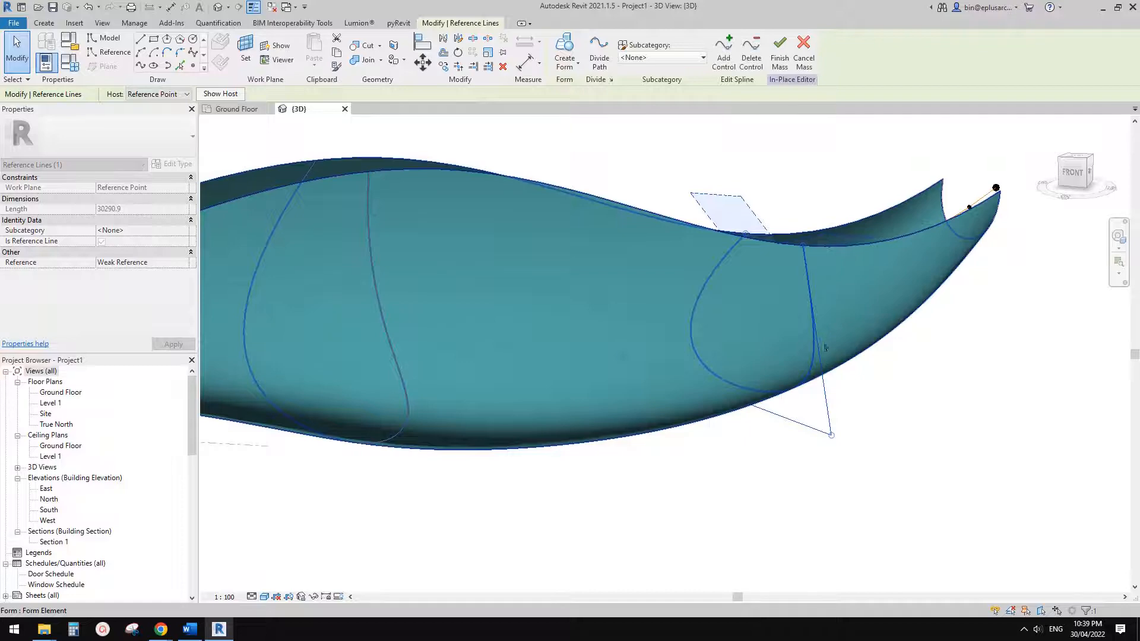
pyautogui.keyDown('shift'); pyautogui.moveTo(855, 375); pyautogui.dragTo(825, 347, button='middle'); pyautogui.keyUp('shift')
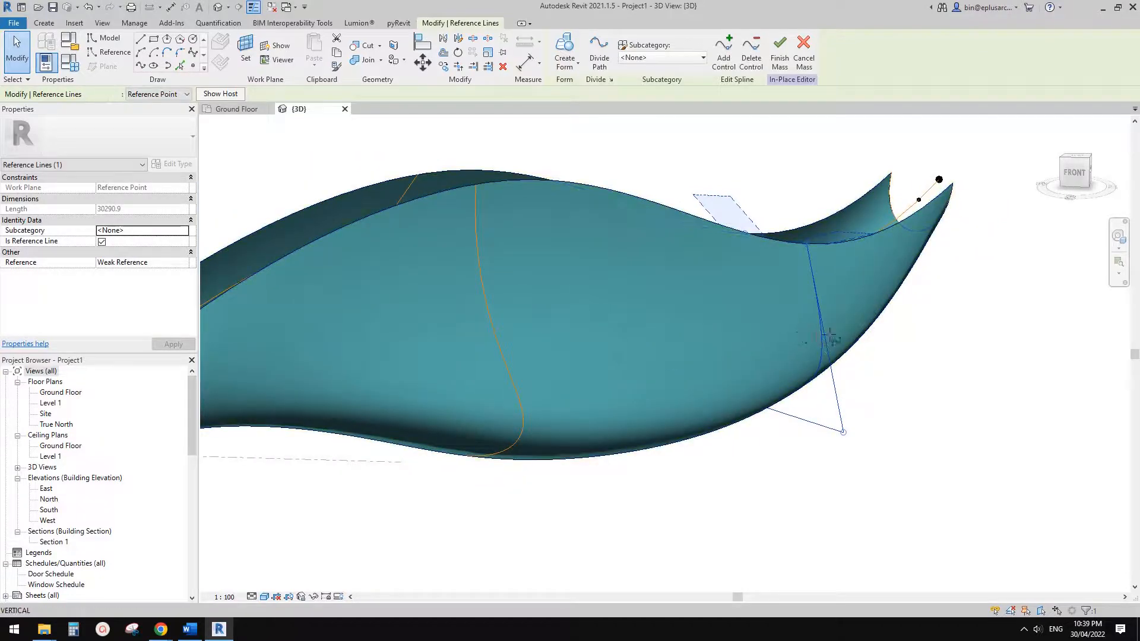
pyautogui.moveTo(830, 335); pyautogui.dragTo(831, 332)
pyautogui.keyDown('shift'); pyautogui.moveTo(848, 333); pyautogui.dragTo(789, 328, button='middle'); pyautogui.keyUp('shift')
pyautogui.press('Escape')
pyautogui.scroll(-1, 788, 328)
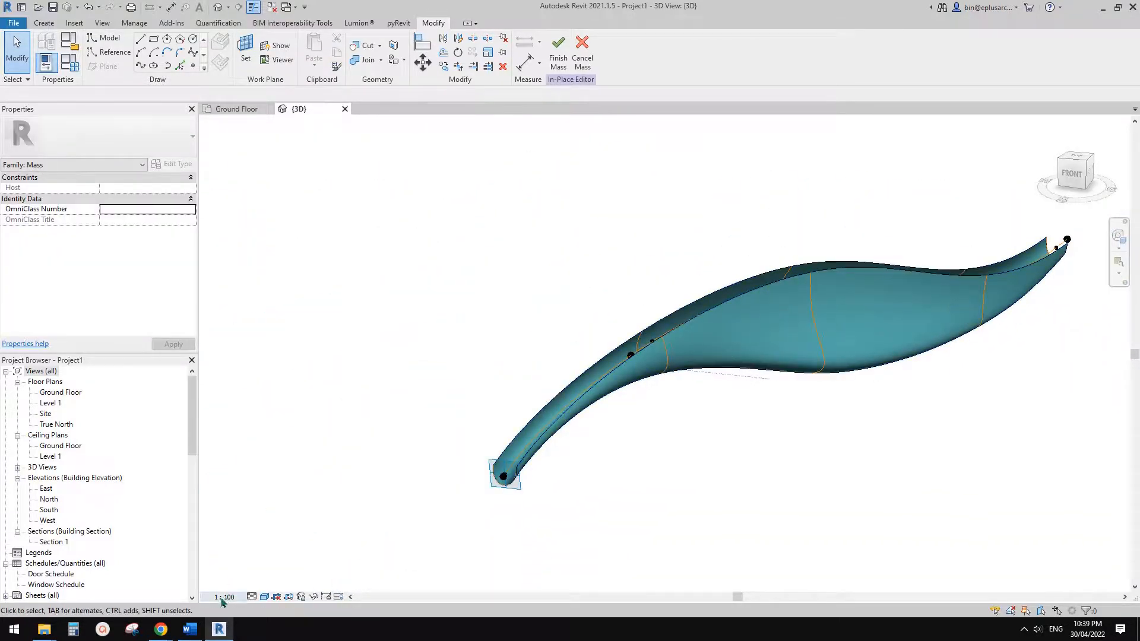
# - Switch to the browser to check the bridge reference image, and return to Revit
pyautogui.click(219, 633)
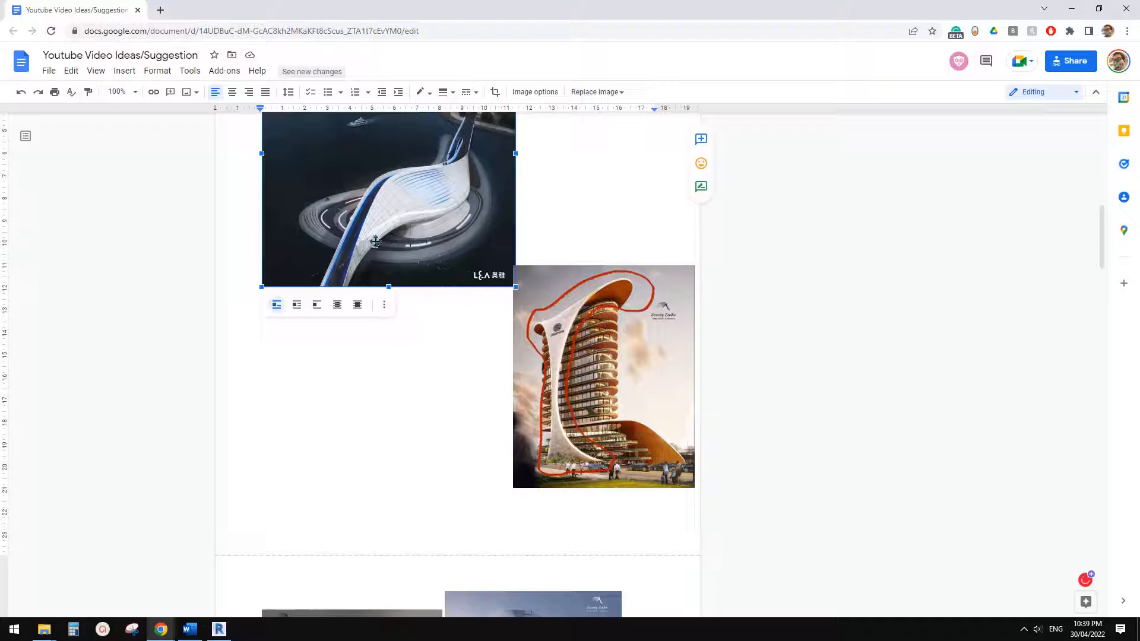
pyautogui.click(219, 629)
# - Divide the form's surface and set the grid to 30 U divisions and 20 V divisions
pyautogui.scroll(2, 804, 399)
pyautogui.click(758, 332)
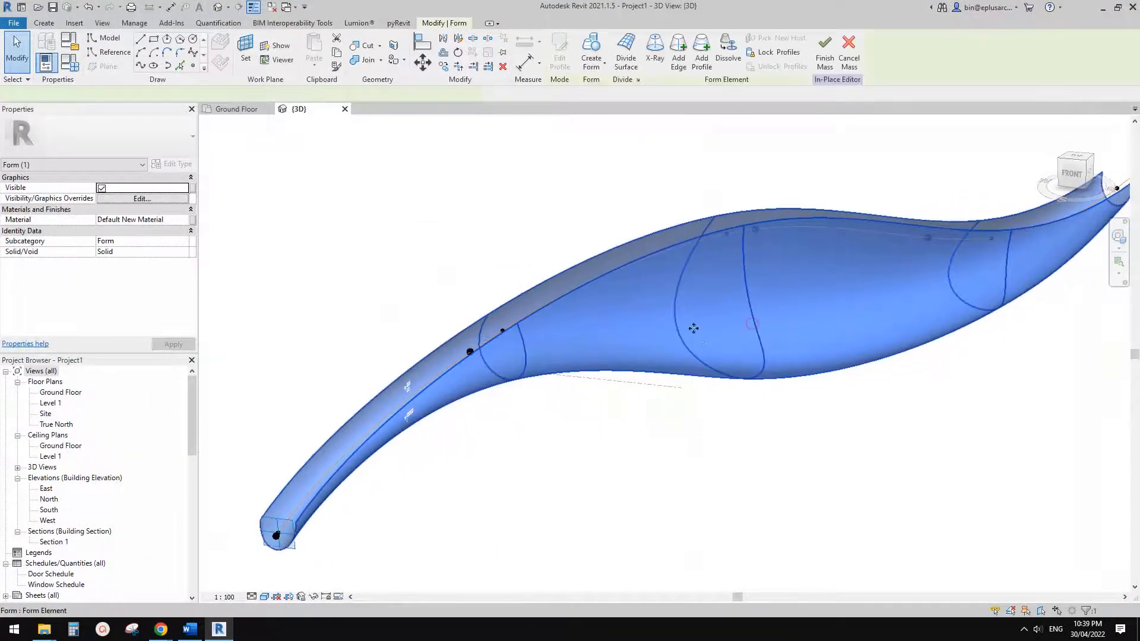
pyautogui.click(630, 52)
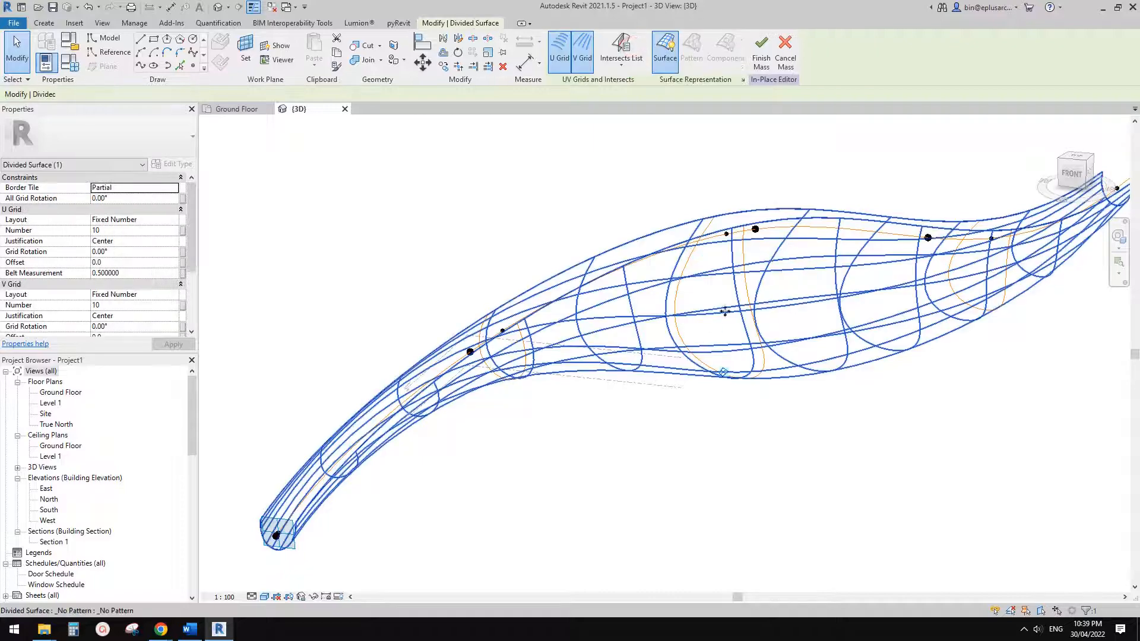
pyautogui.click(130, 233)
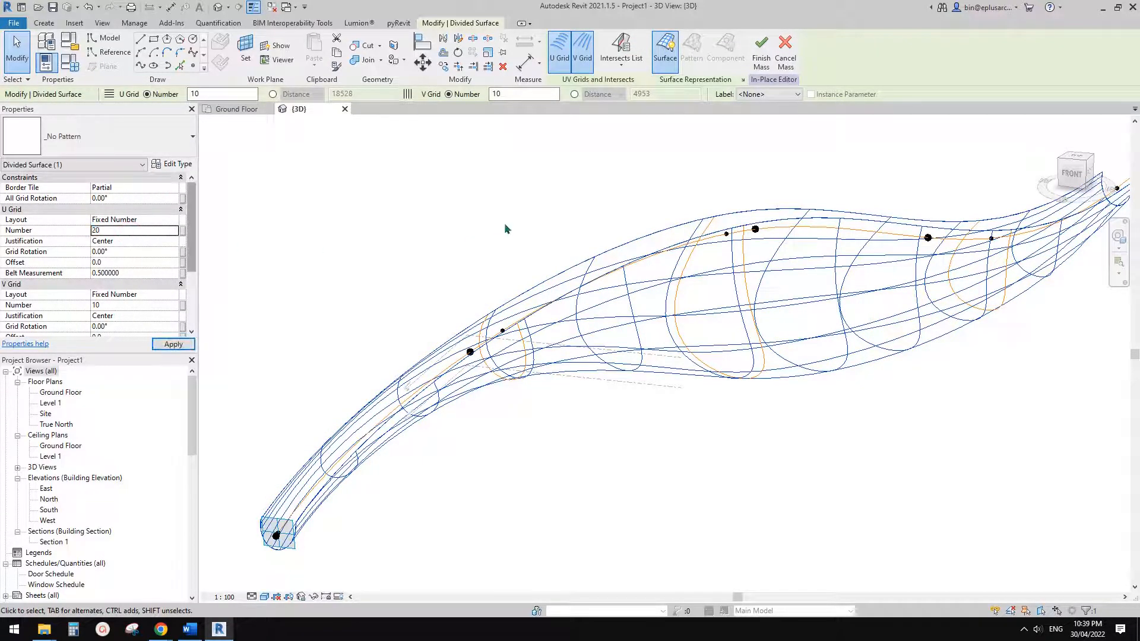
pyautogui.click(129, 232)
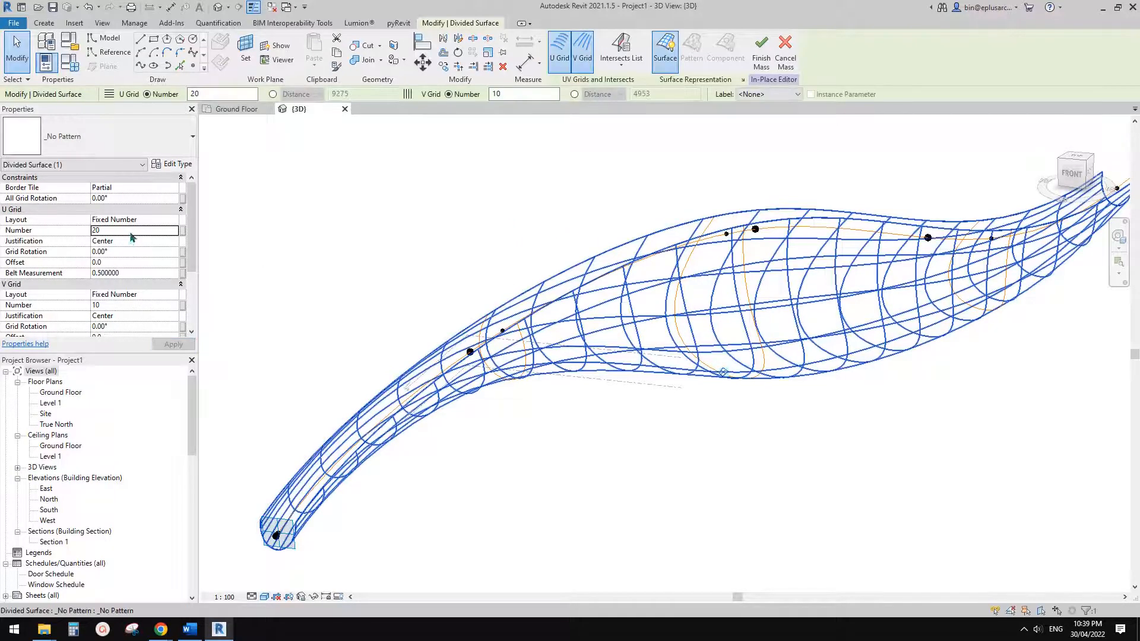
pyautogui.write('30')
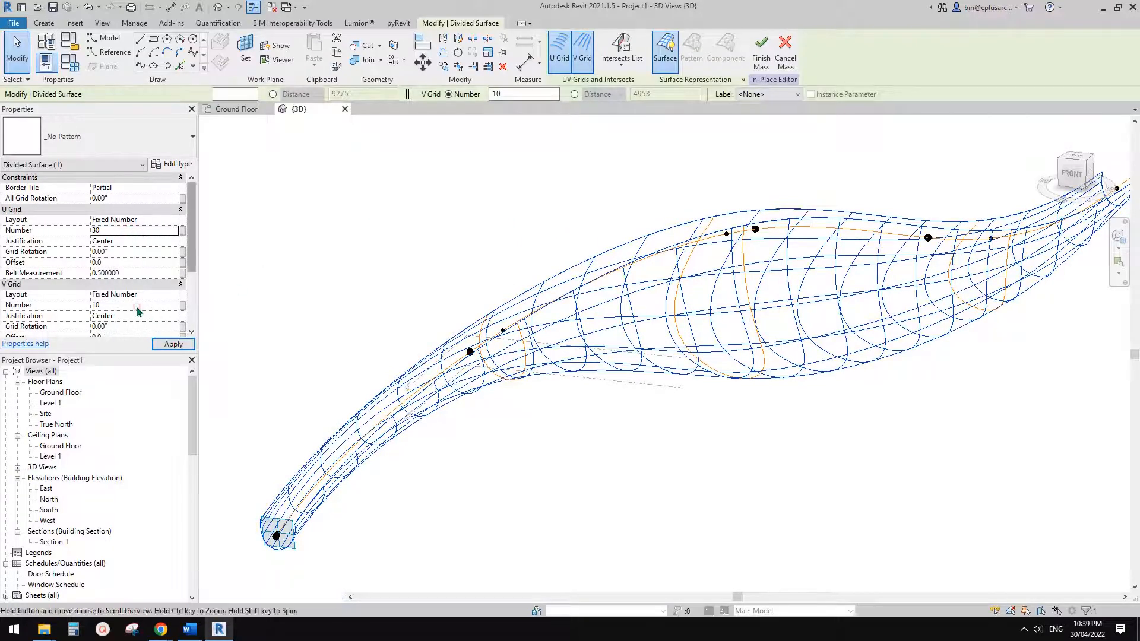
pyautogui.click(136, 305)
pyautogui.write('20')
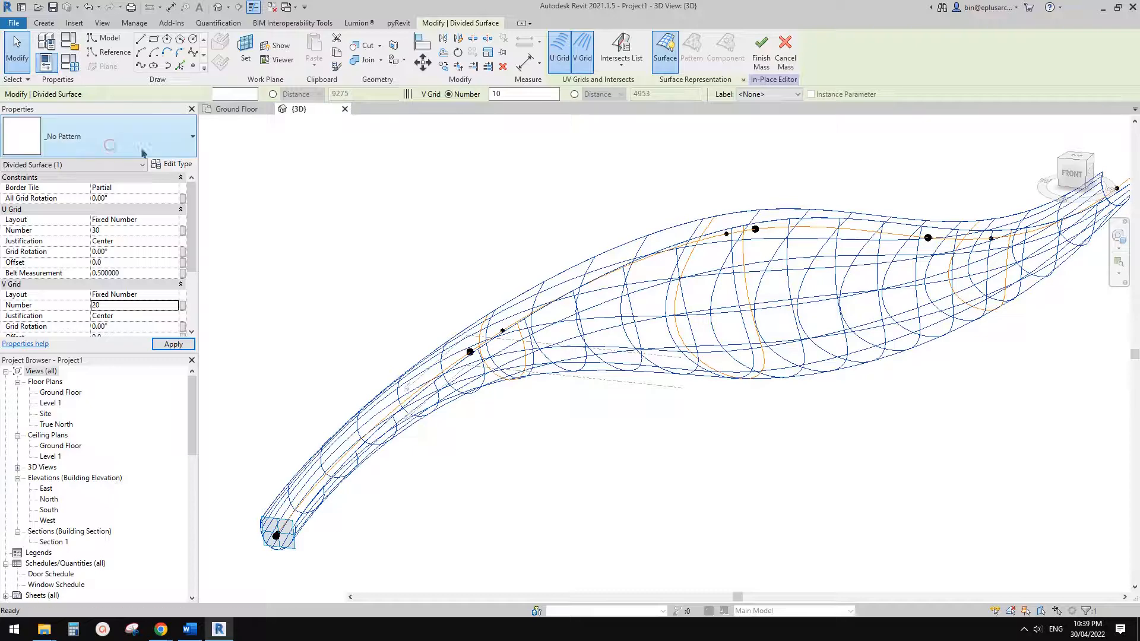
# - Apply the Rectangle pattern to the divided surface
pyautogui.click(135, 143)
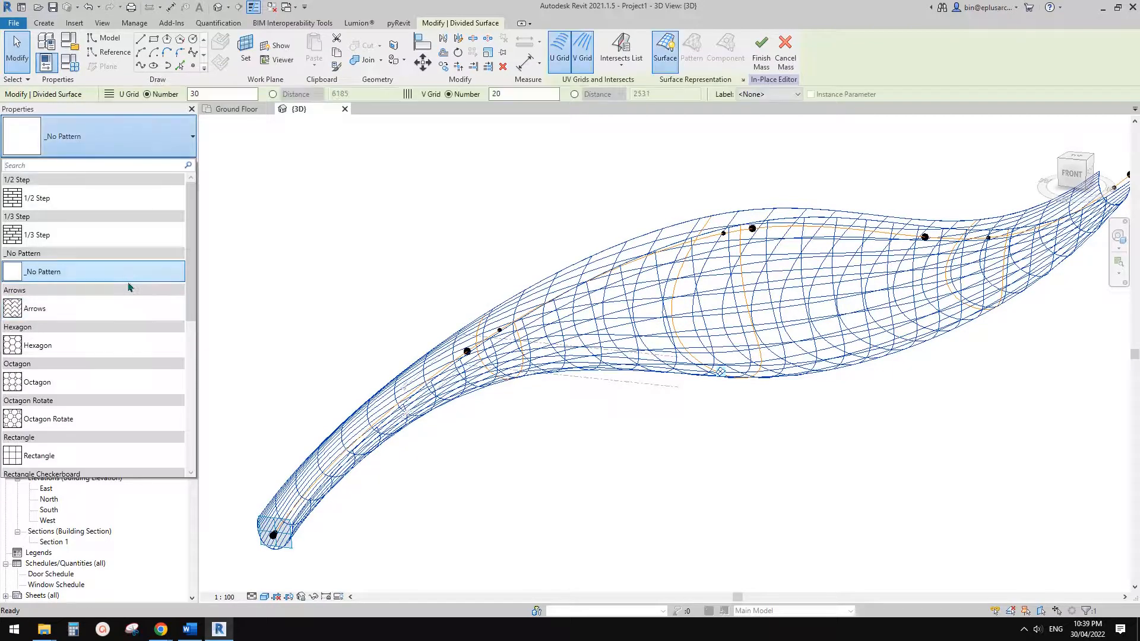
pyautogui.click(408, 225)
pyautogui.moveTo(774, 434); pyautogui.dragTo(810, 431, button='middle')
pyautogui.click(734, 319)
pyautogui.click(120, 135)
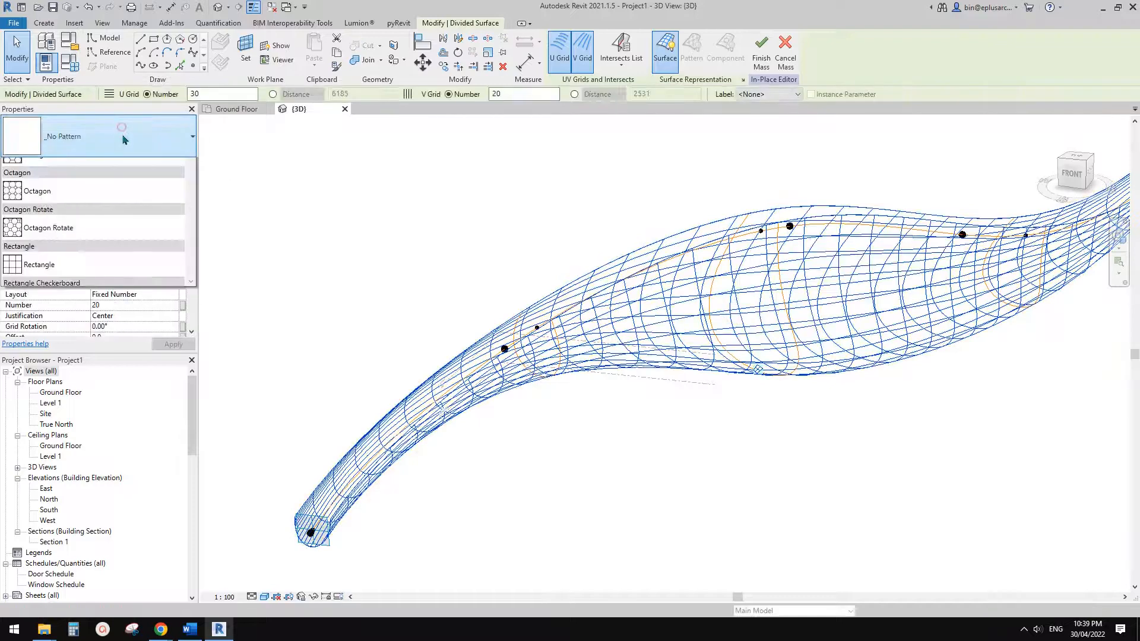
pyautogui.scroll(-2, 78, 380)
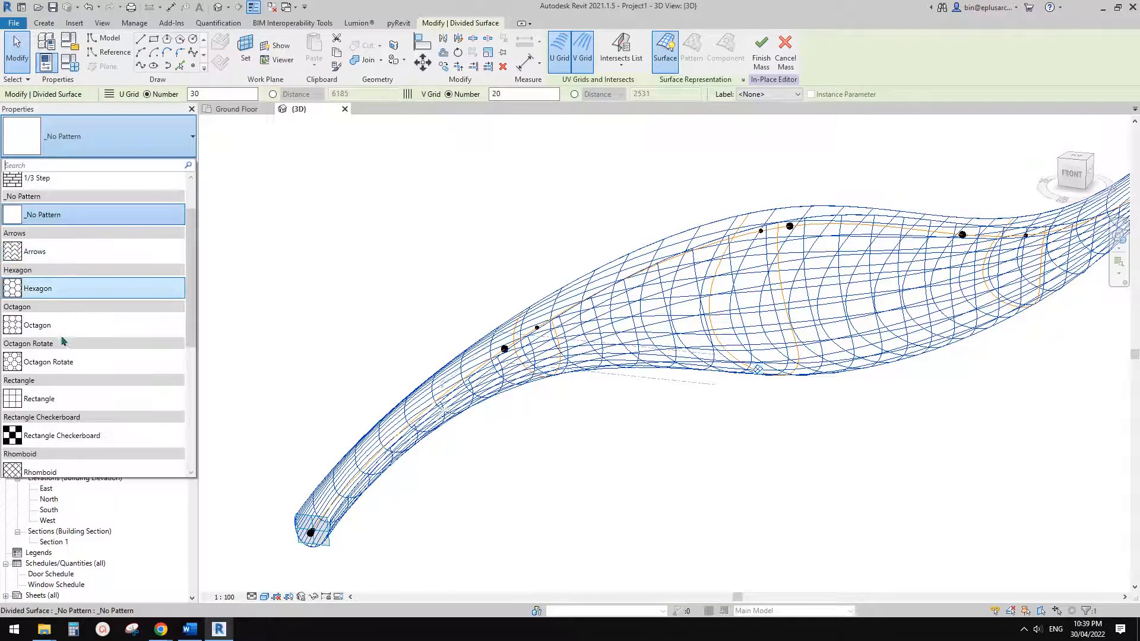
pyautogui.click(77, 369)
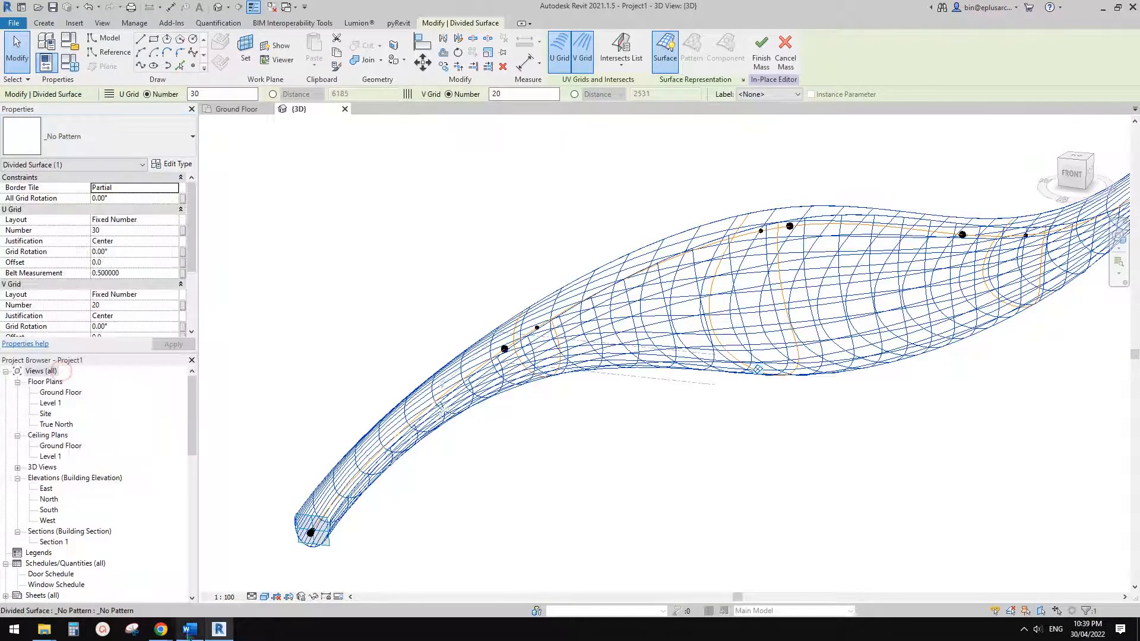
# - Compare the patterned surface with the bridge reference image in the browser, and examine it in Revit from another angle
pyautogui.click(160, 629)
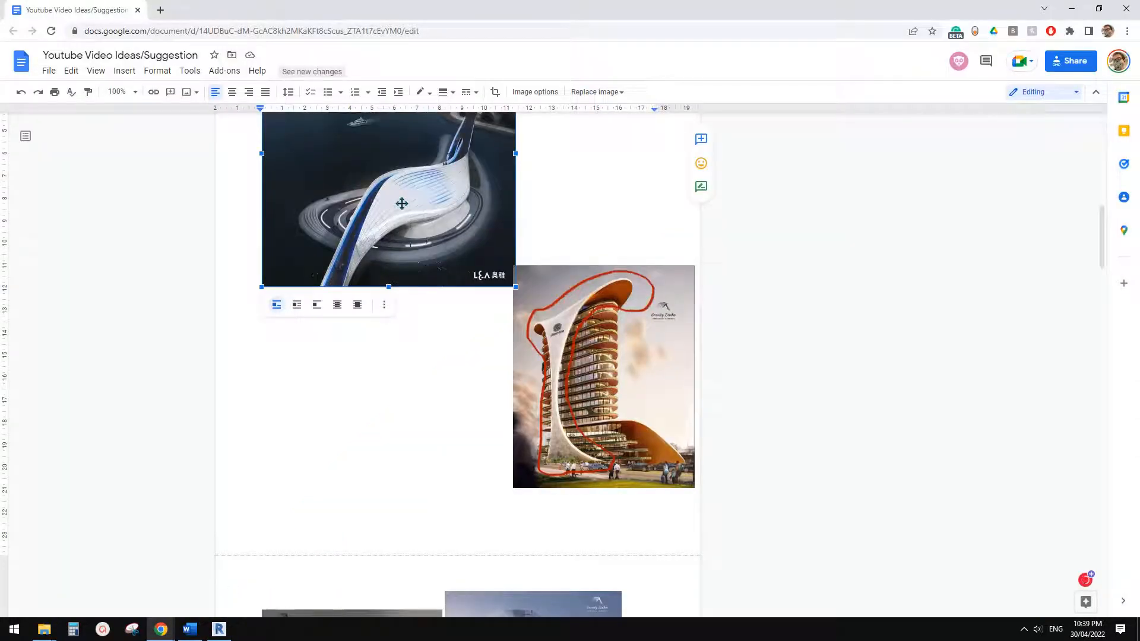
pyautogui.click(219, 629)
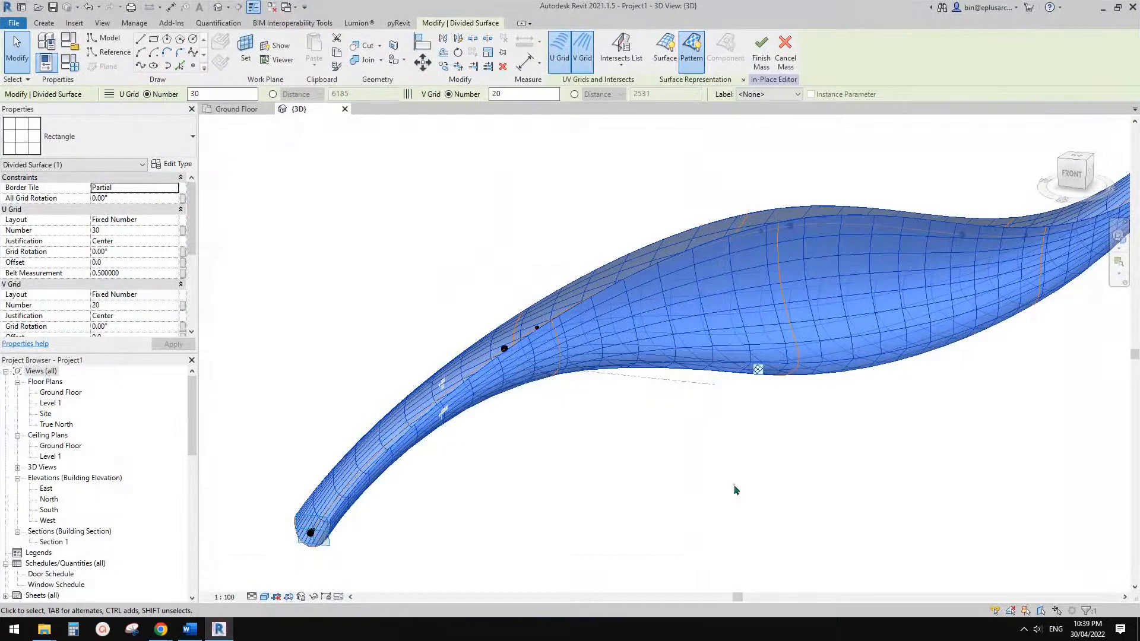
pyautogui.click(736, 469)
pyautogui.keyDown('shift'); pyautogui.moveTo(735, 485); pyautogui.dragTo(594, 326, button='middle'); pyautogui.keyUp('shift')
pyautogui.click(812, 308)
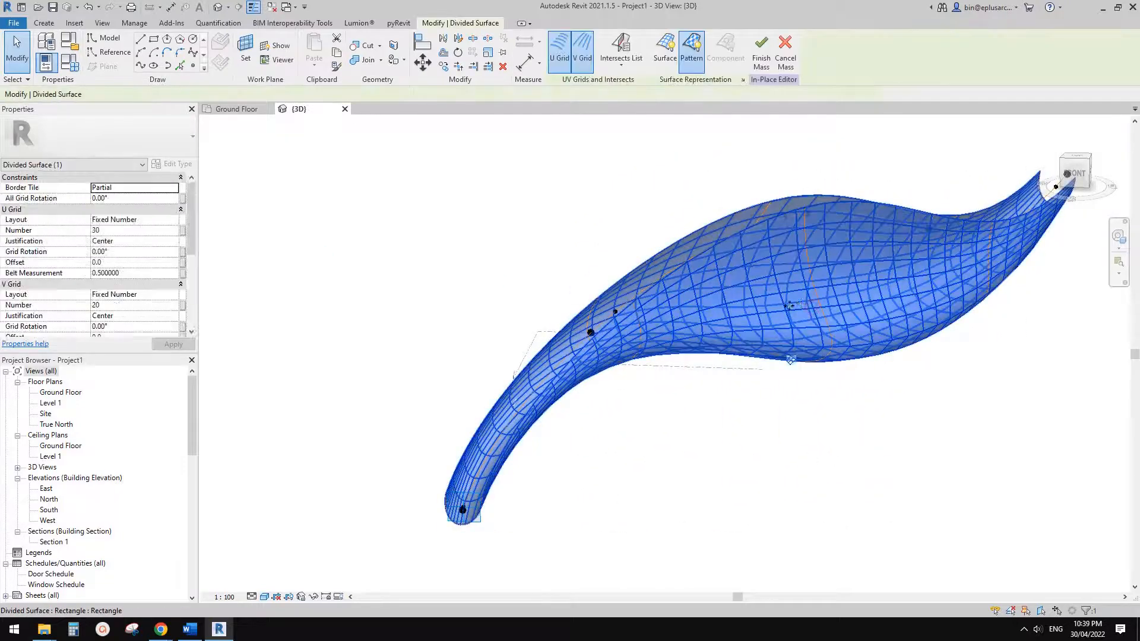
pyautogui.moveTo(812, 309); pyautogui.dragTo(759, 334, button='middle')
pyautogui.press('Escape')
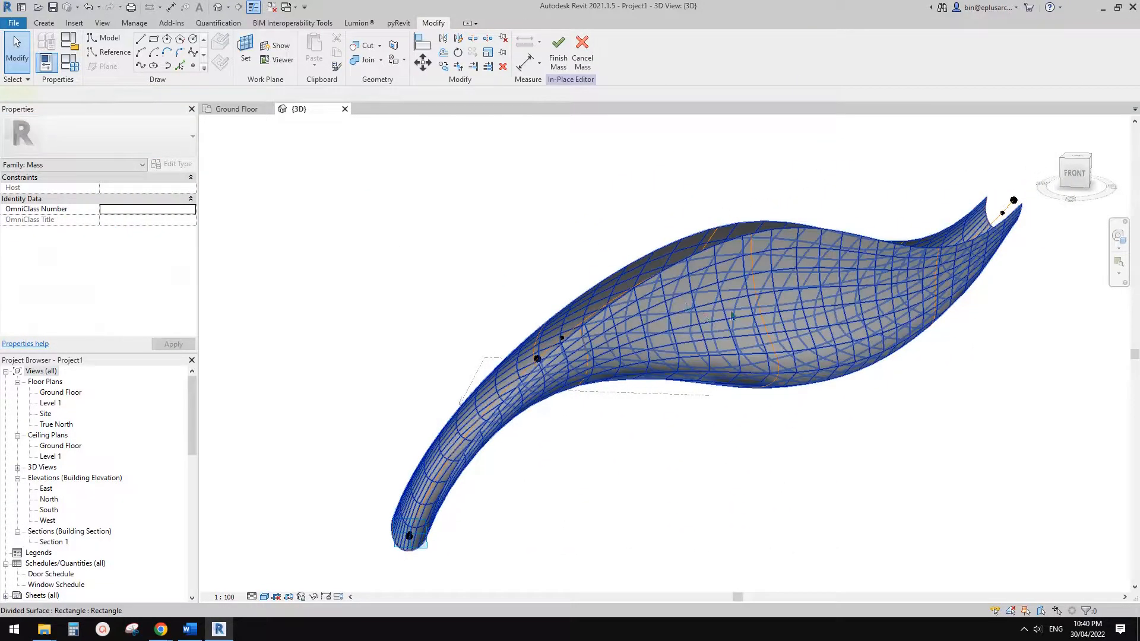
# - Remove the rectangle-patterned divided surface from the form
pyautogui.click(731, 315)
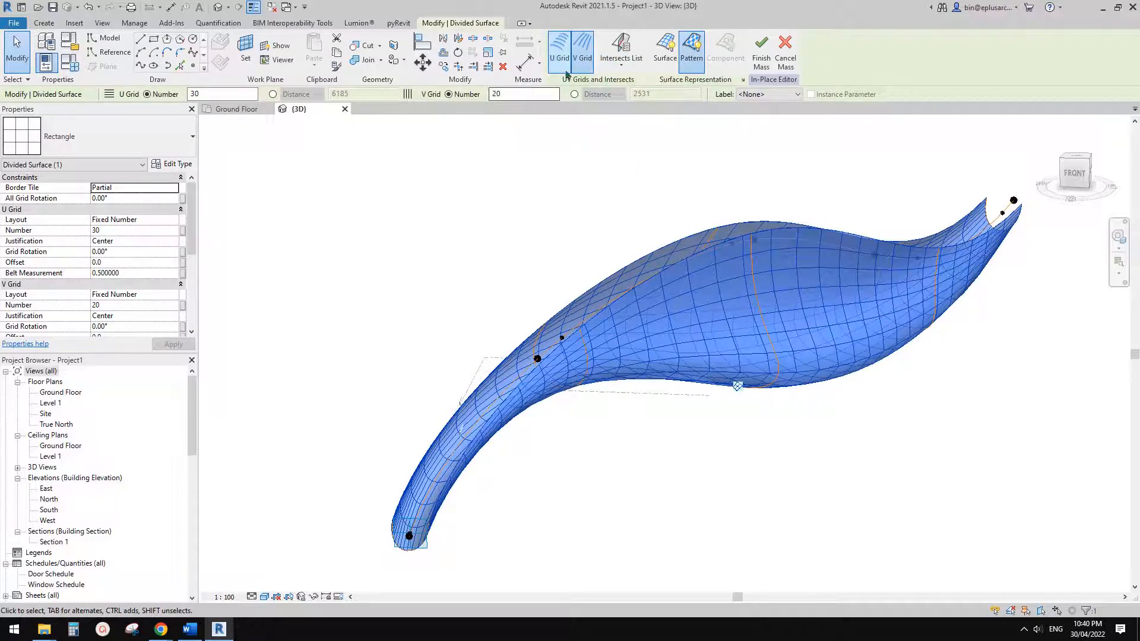
pyautogui.press('Escape')
pyautogui.click(828, 304)
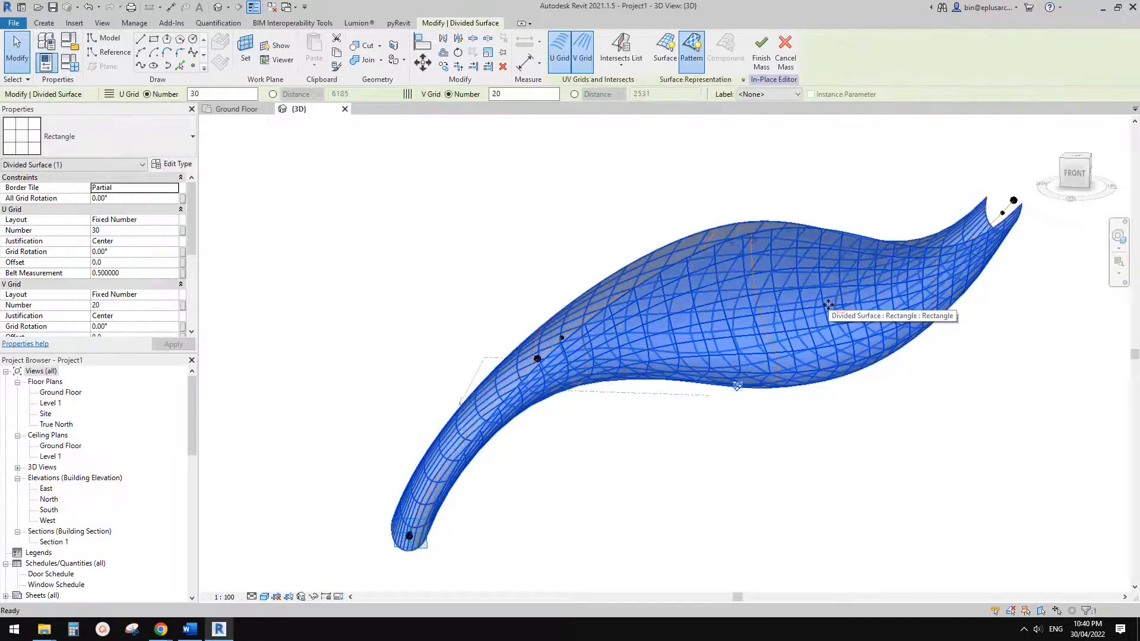
pyautogui.press('Escape')
# - Try dividing the form's surface again with a 10 by 10 grid and no pattern, and remove the division
pyautogui.click(801, 311)
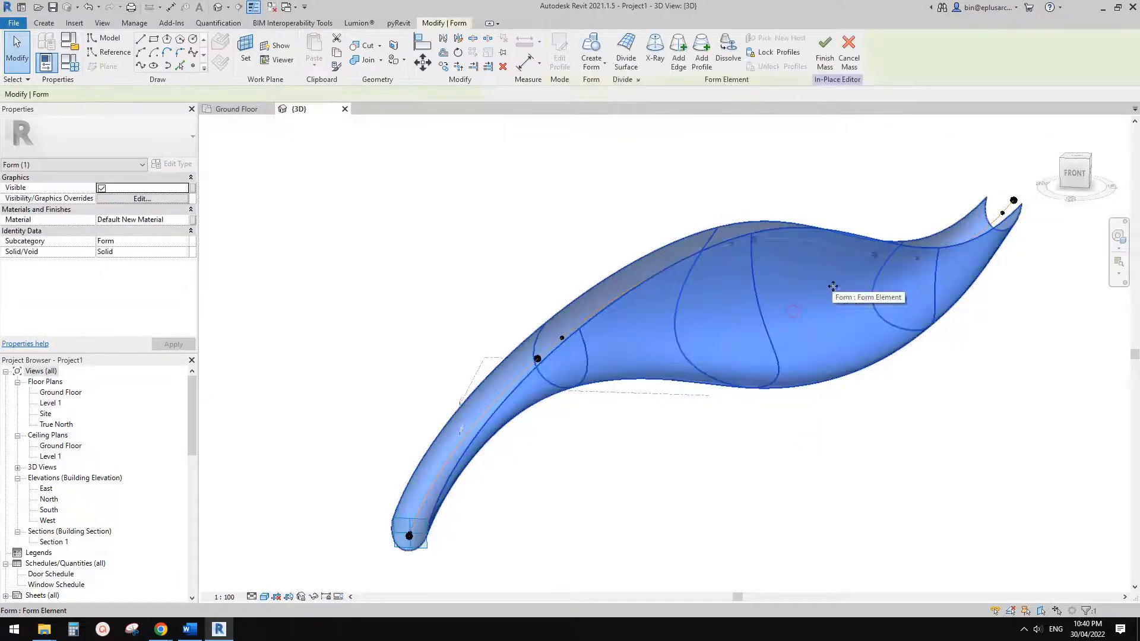
pyautogui.click(625, 54)
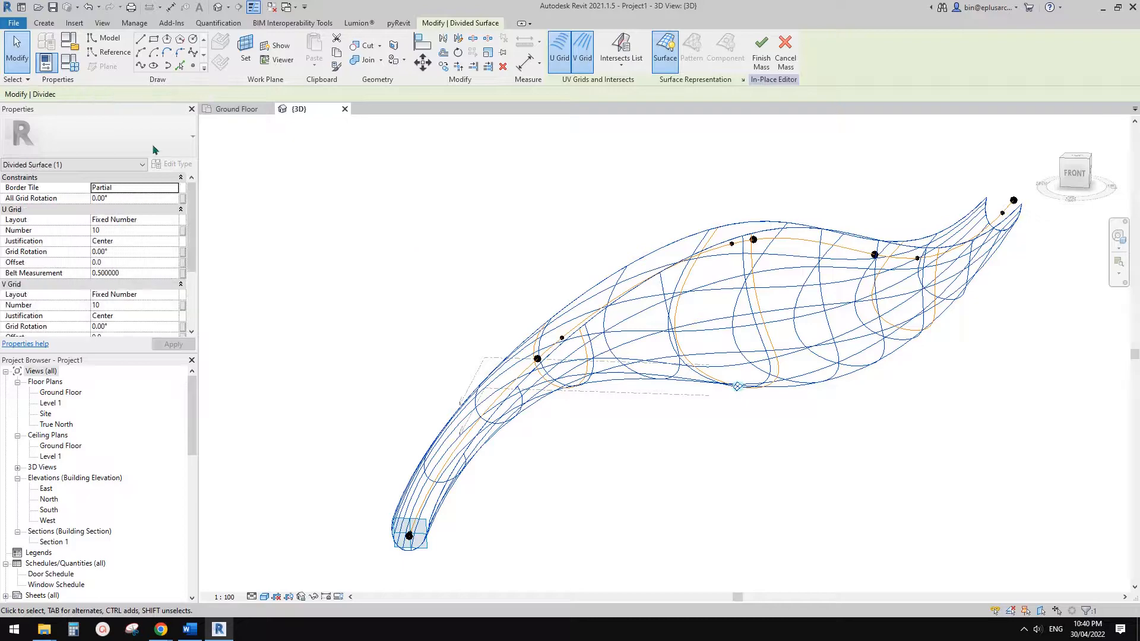
pyautogui.click(137, 141)
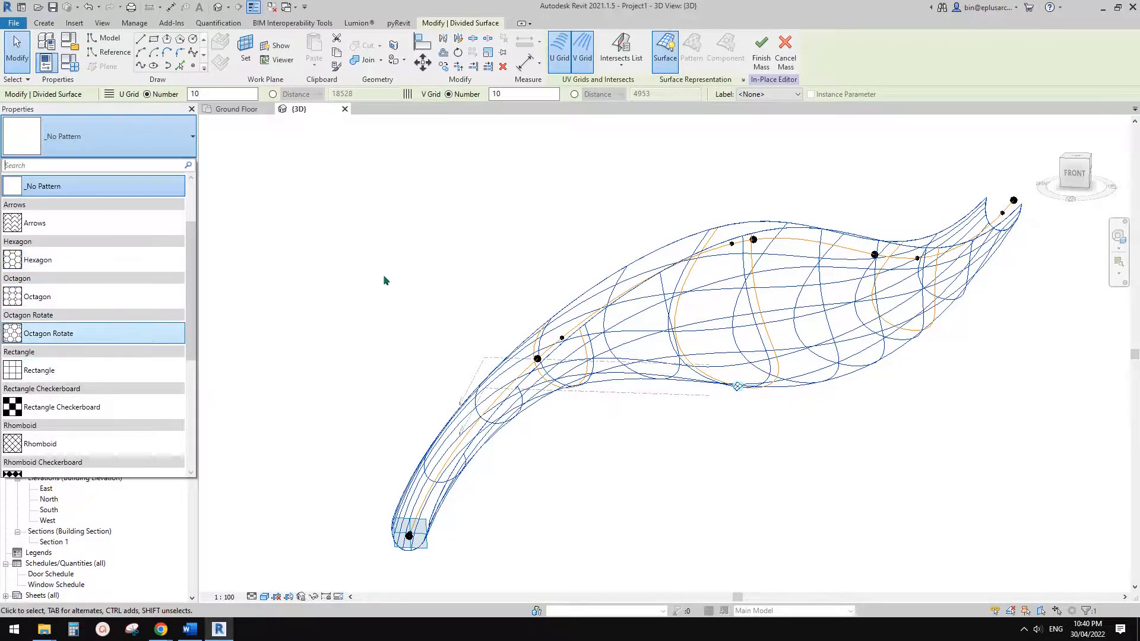
pyautogui.click(423, 252)
pyautogui.moveTo(736, 360); pyautogui.dragTo(756, 379, button='middle')
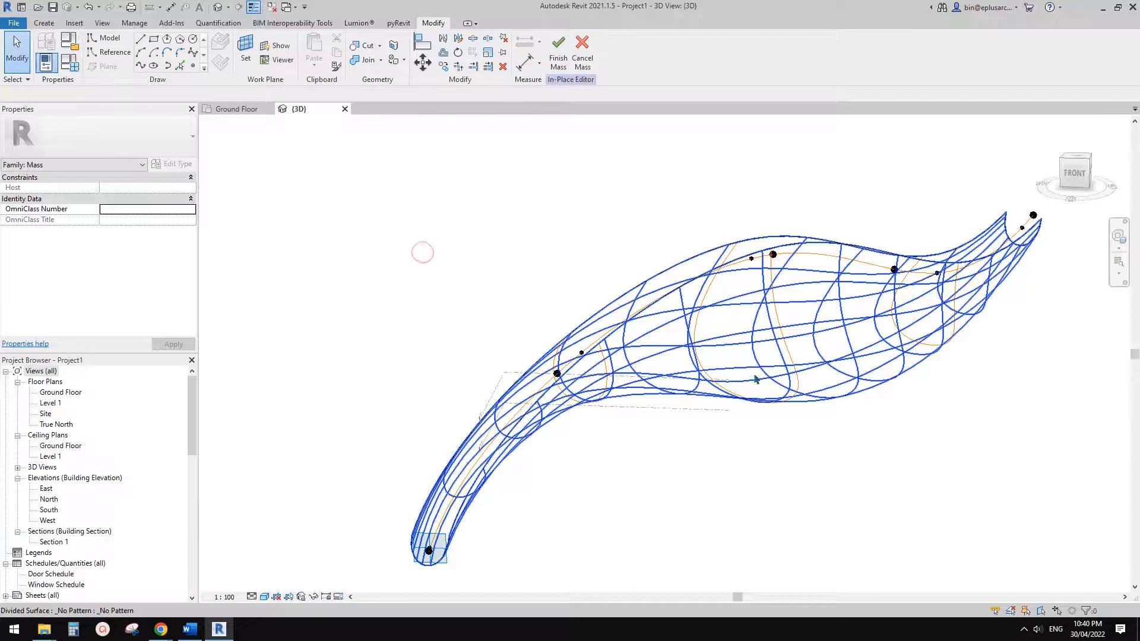
pyautogui.click(748, 339)
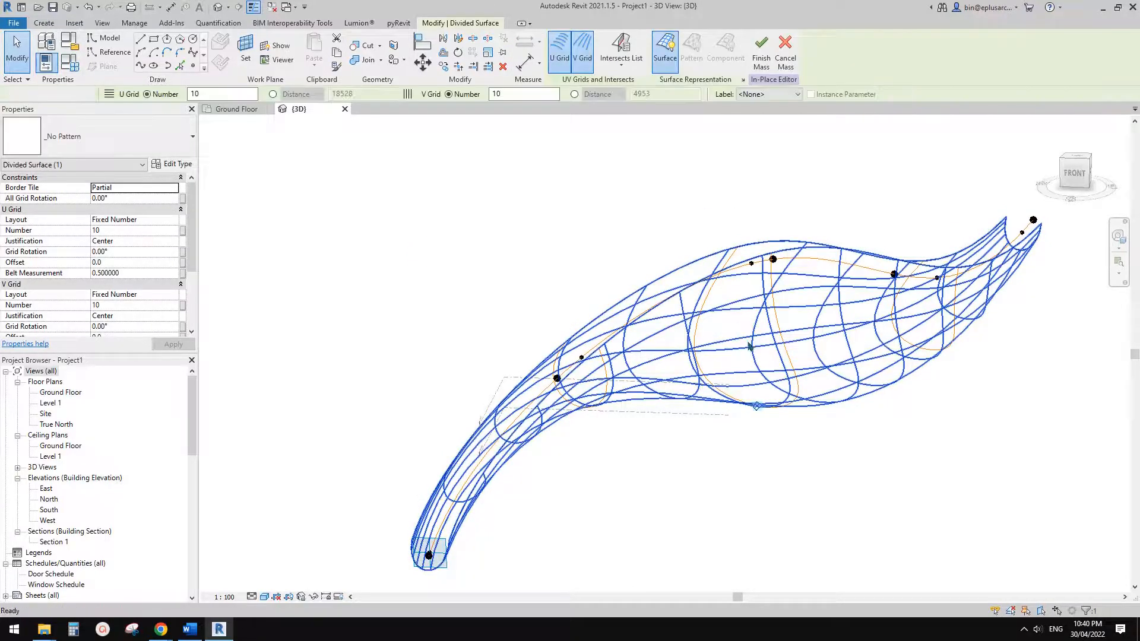
pyautogui.press('Escape')
# - Examine the undivided form from another angle and compare it with the bridge reference image in the browser
pyautogui.keyDown('shift'); pyautogui.moveTo(934, 458); pyautogui.dragTo(802, 384, button='middle'); pyautogui.keyUp('shift')
pyautogui.scroll(2, 749, 364)
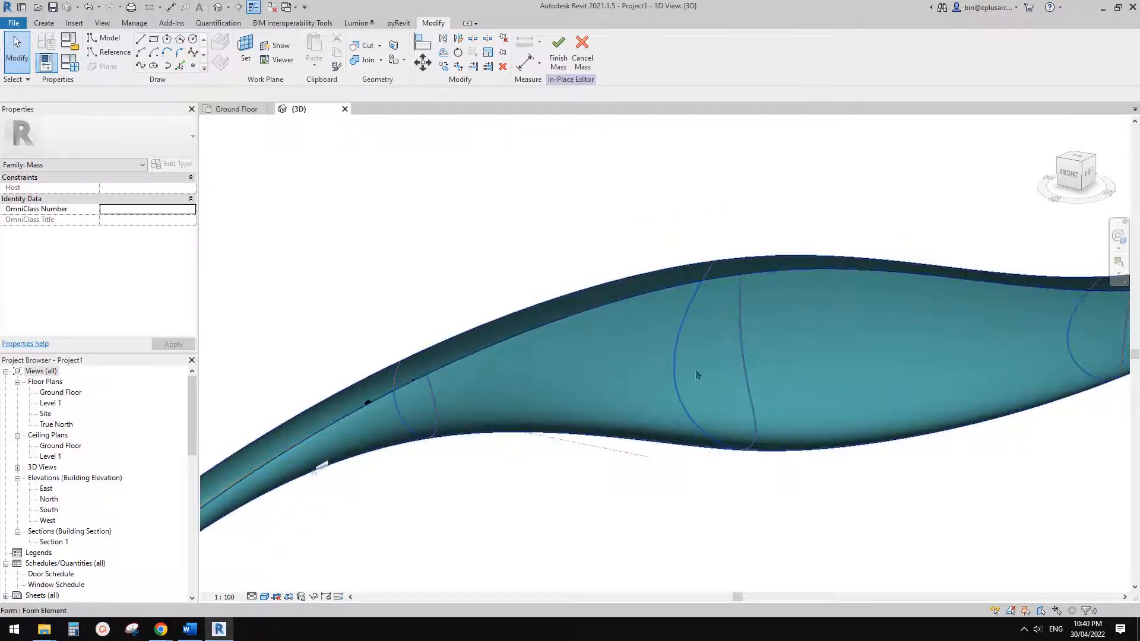
pyautogui.scroll(-2, 858, 404)
pyautogui.keyDown('shift'); pyautogui.moveTo(858, 405); pyautogui.dragTo(876, 385, button='middle'); pyautogui.keyUp('shift')
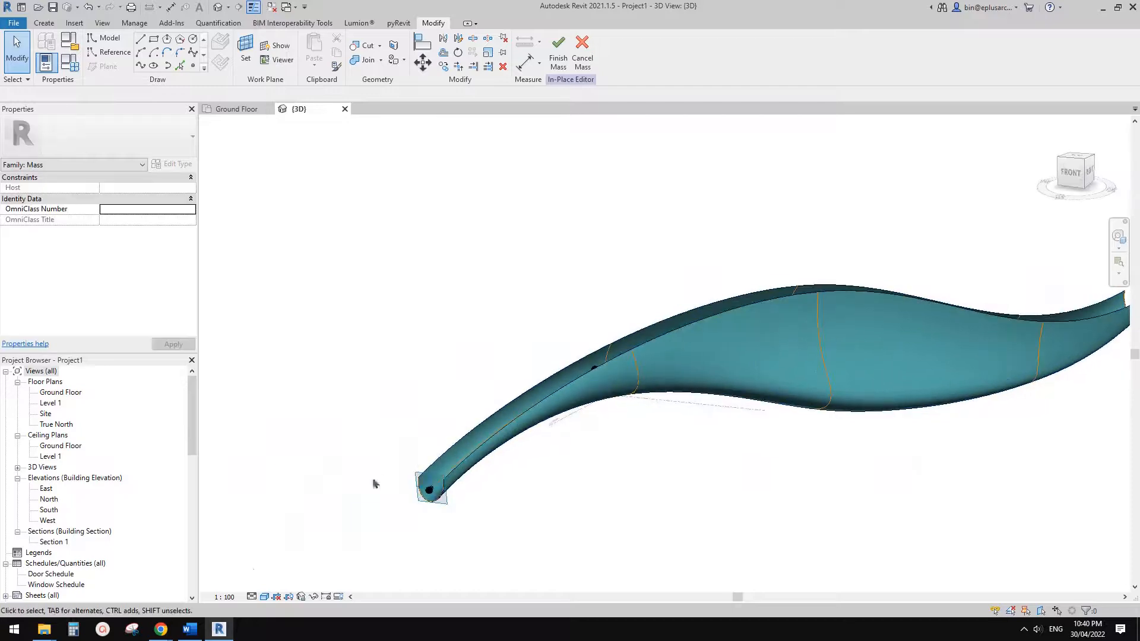
pyautogui.click(220, 631)
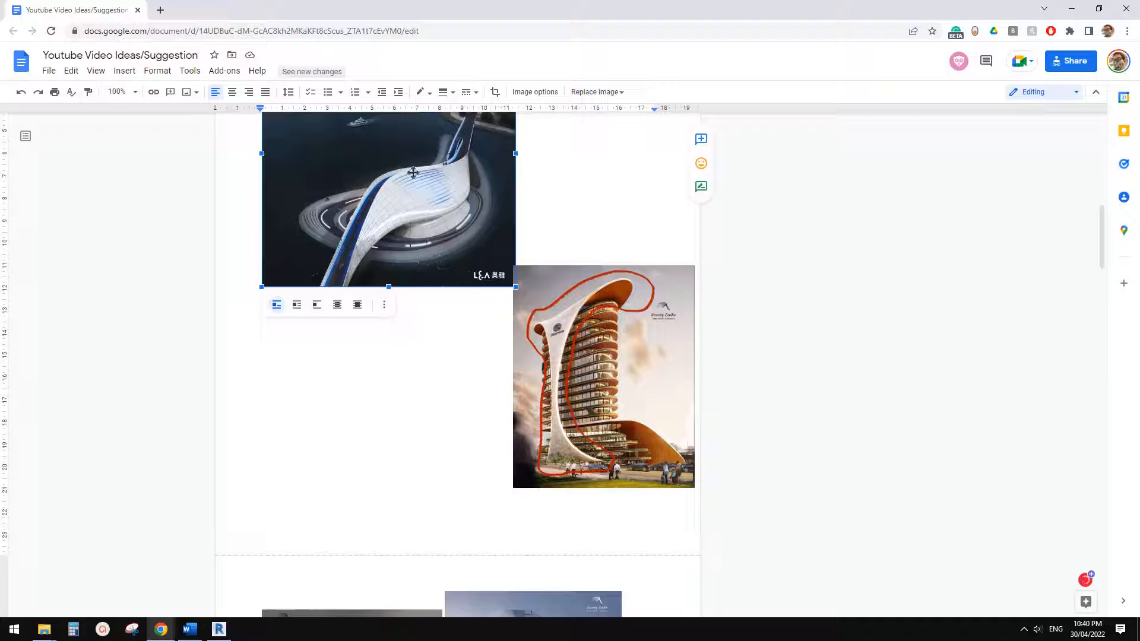
pyautogui.click(218, 628)
# - Temporarily hide the form in the 3D view, leaving its path and profile curves exposed
pyautogui.scroll(3, 429, 486)
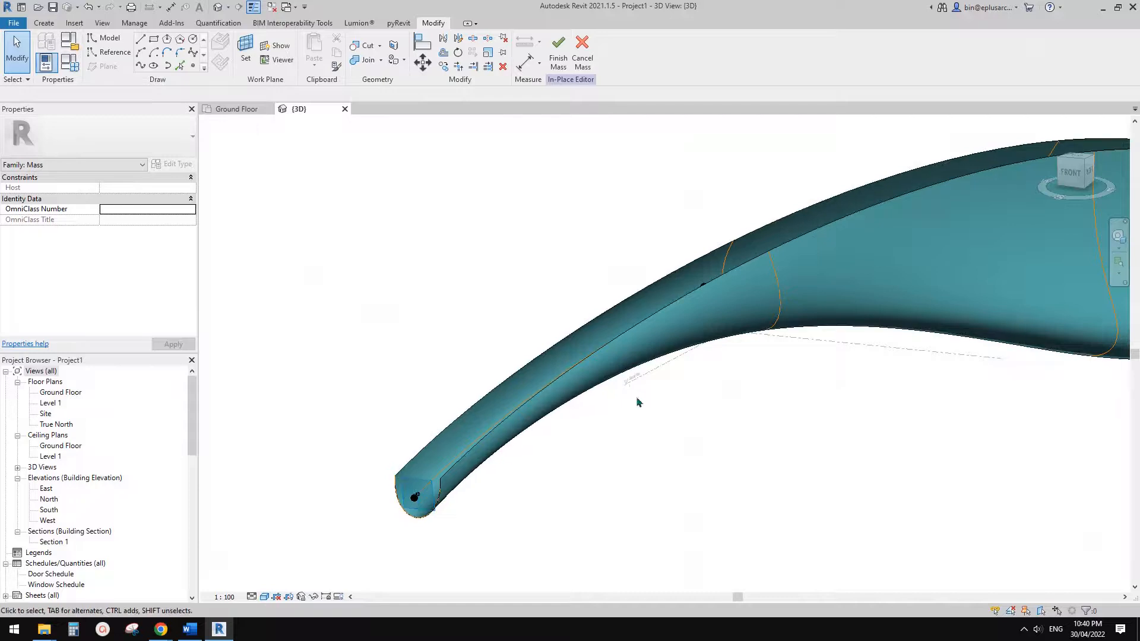
pyautogui.scroll(-1, 765, 400)
pyautogui.moveTo(771, 399); pyautogui.dragTo(654, 397, button='middle')
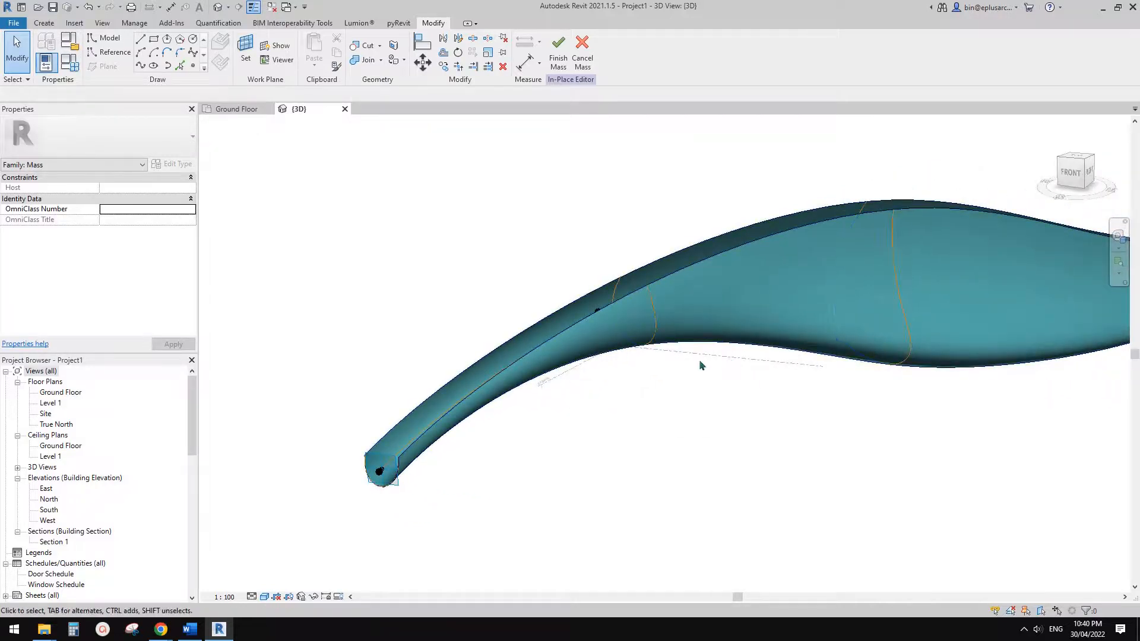
pyautogui.moveTo(529, 402); pyautogui.dragTo(659, 387, button='middle')
pyautogui.scroll(1, 660, 387)
pyautogui.click(711, 312)
pyautogui.moveTo(784, 394); pyautogui.dragTo(739, 419, button='middle')
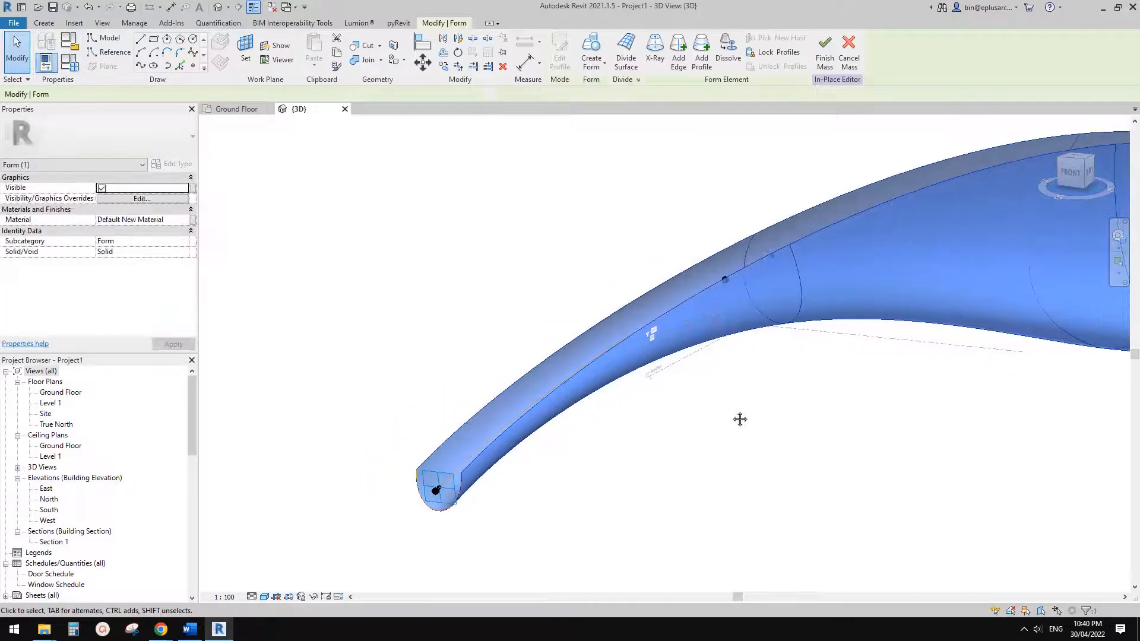
pyautogui.press('h')
pyautogui.press('h')
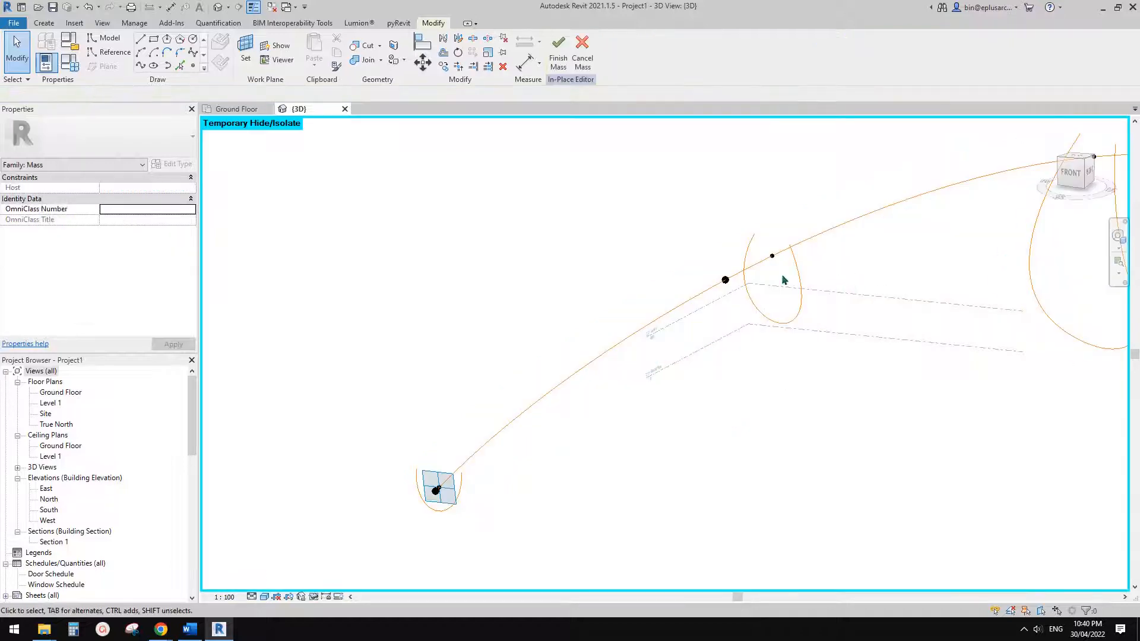
# - Draw a spline-through-points reference line across the open profile at the path's lower end, just below its tips
pyautogui.moveTo(640, 384); pyautogui.dragTo(719, 341, button='middle')
pyautogui.scroll(2, 504, 450)
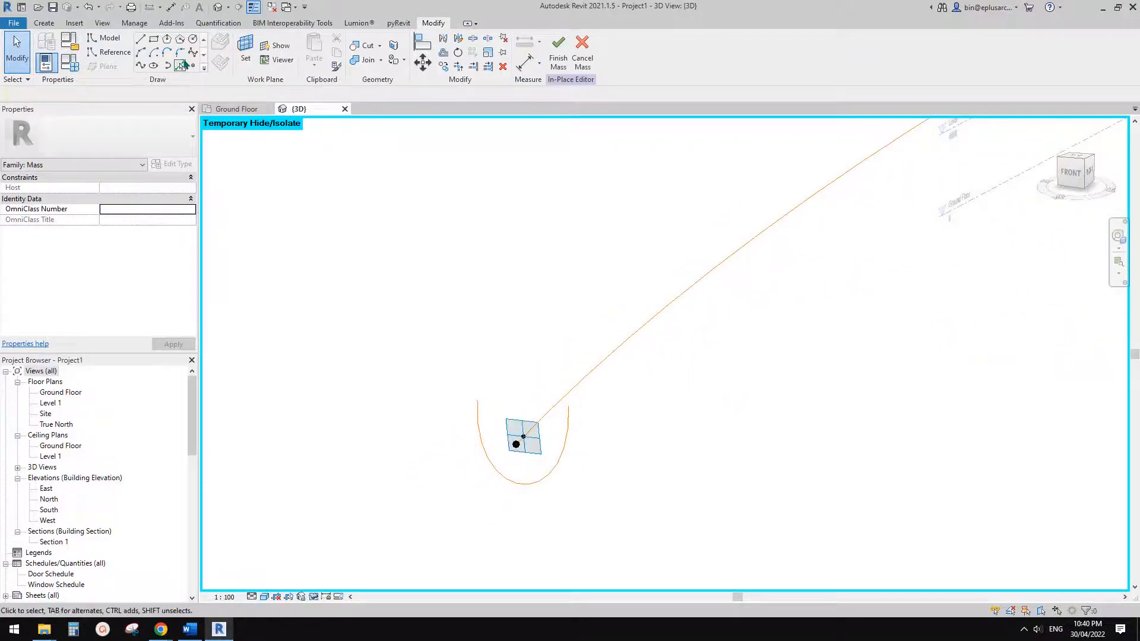
pyautogui.moveTo(333, 155); pyautogui.dragTo(371, 209, button='middle')
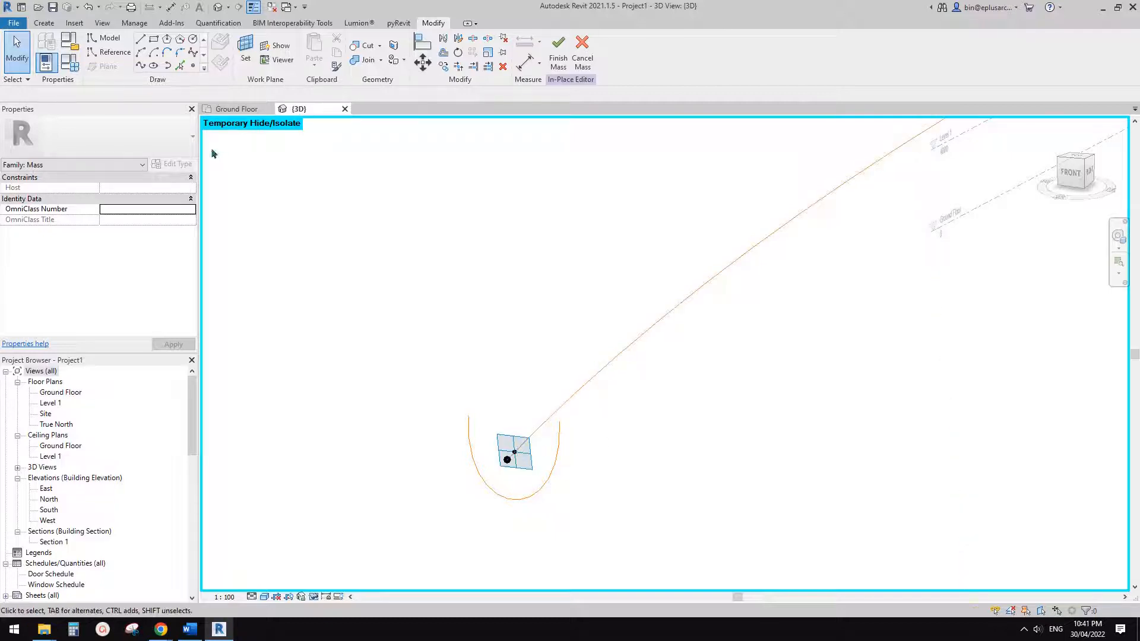
pyautogui.click(122, 54)
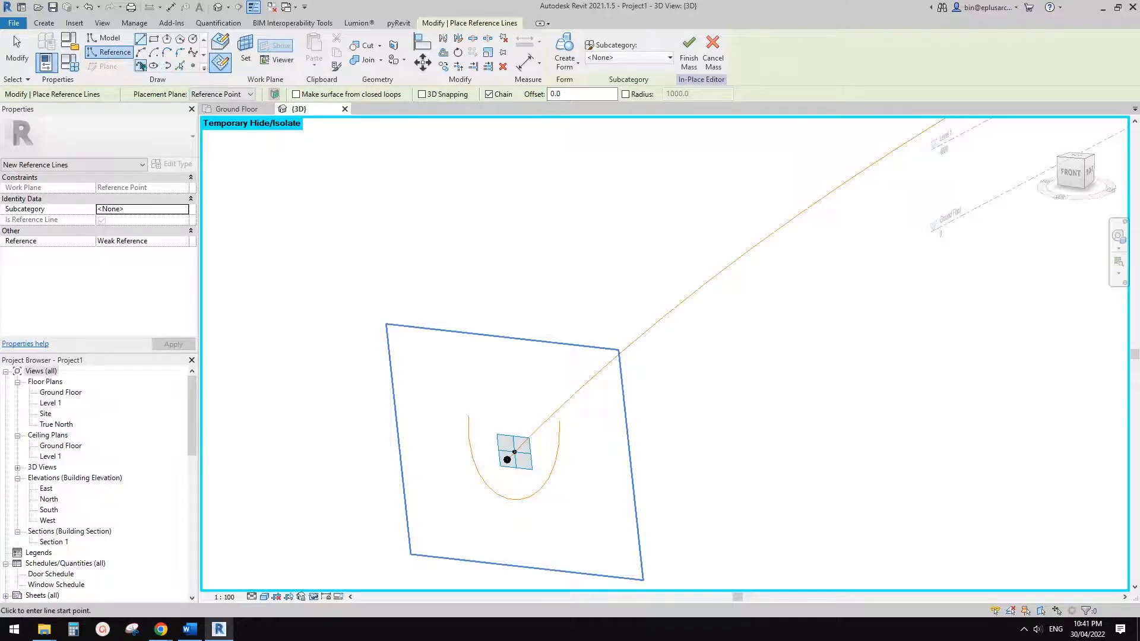
pyautogui.click(140, 66)
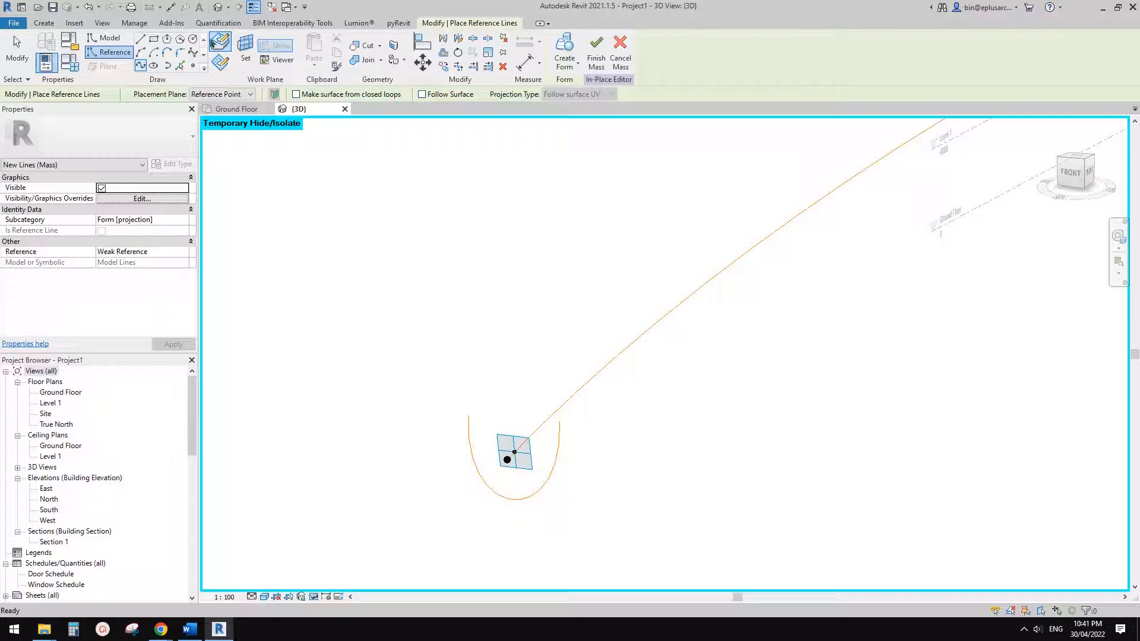
pyautogui.click(468, 431)
pyautogui.click(559, 440)
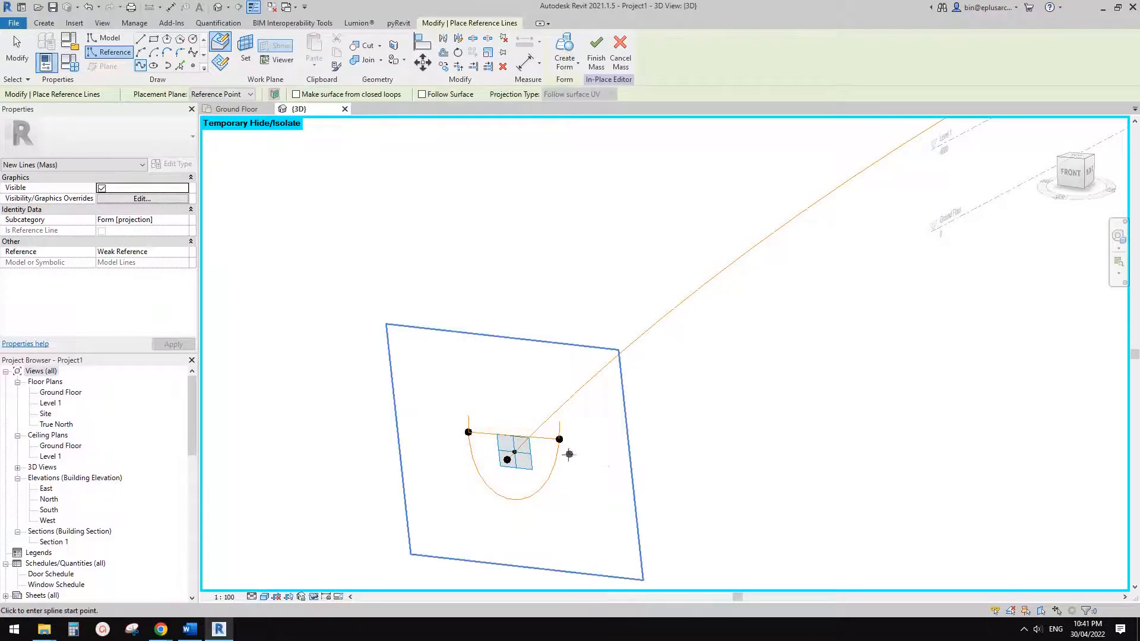
# - Draw reference spline lines across the second profile and the large middle profile, just below their open ends
pyautogui.scroll(-1, 563, 453)
pyautogui.moveTo(789, 341); pyautogui.dragTo(572, 496, button='middle')
pyautogui.scroll(1, 791, 287)
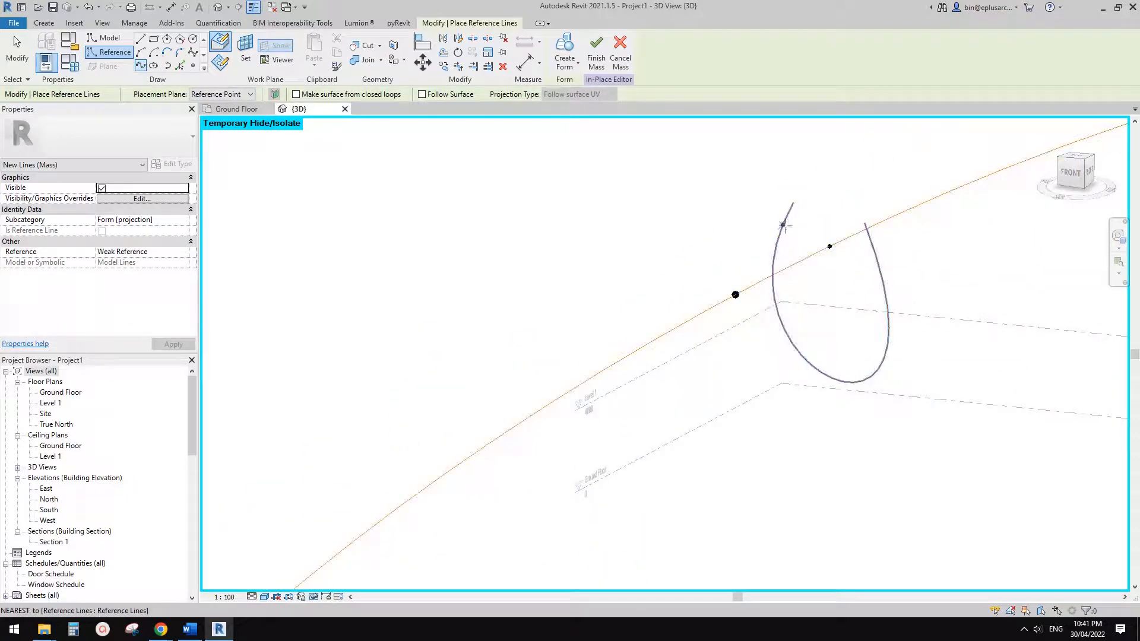
pyautogui.click(782, 225)
pyautogui.click(872, 247)
pyautogui.scroll(-1, 819, 333)
pyautogui.moveTo(840, 320); pyautogui.dragTo(447, 460, button='middle')
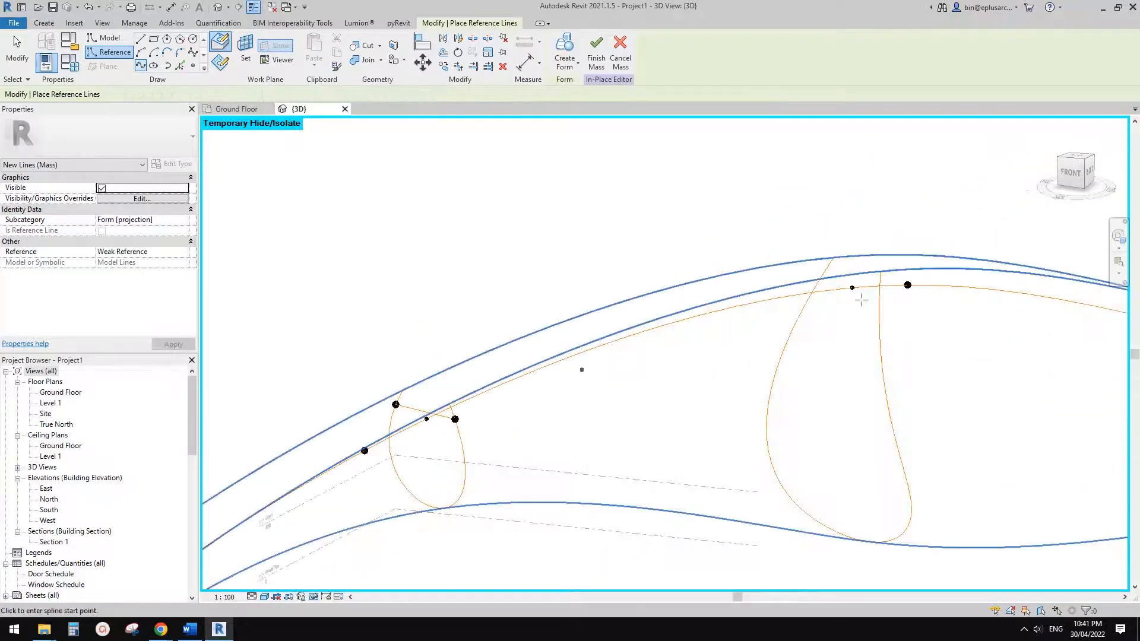
pyautogui.moveTo(862, 300); pyautogui.dragTo(736, 317, button='middle')
pyautogui.click(677, 288)
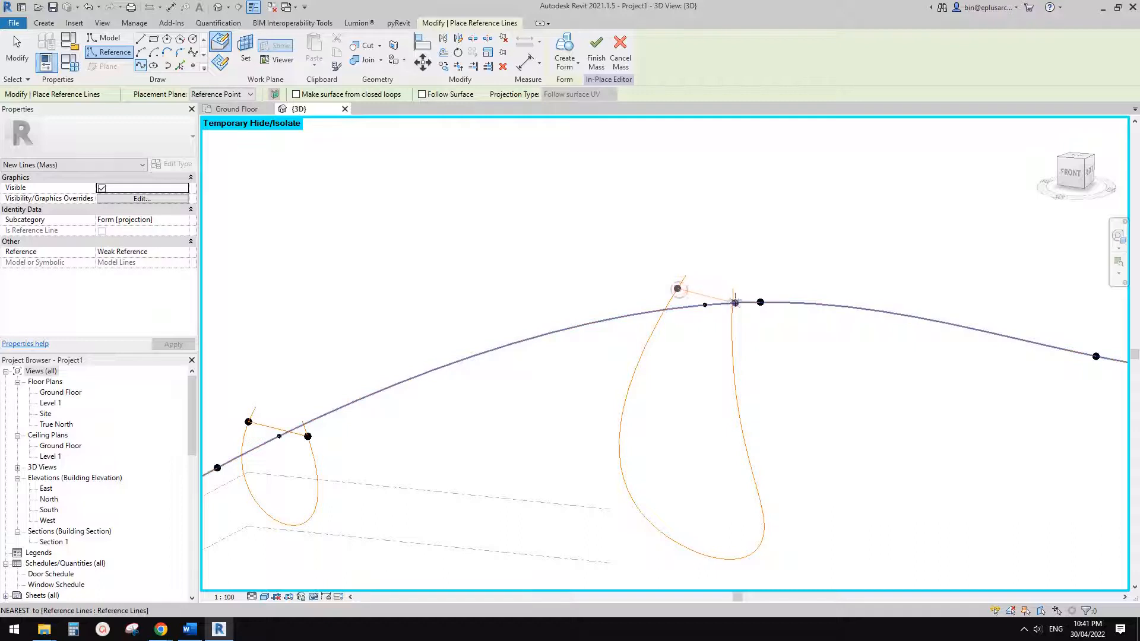
pyautogui.click(732, 298)
pyautogui.press('Escape')
# - Draw reference spline lines across the fourth profile and the small end profile, and finish the line command
pyautogui.moveTo(1000, 358); pyautogui.dragTo(736, 352, button='middle')
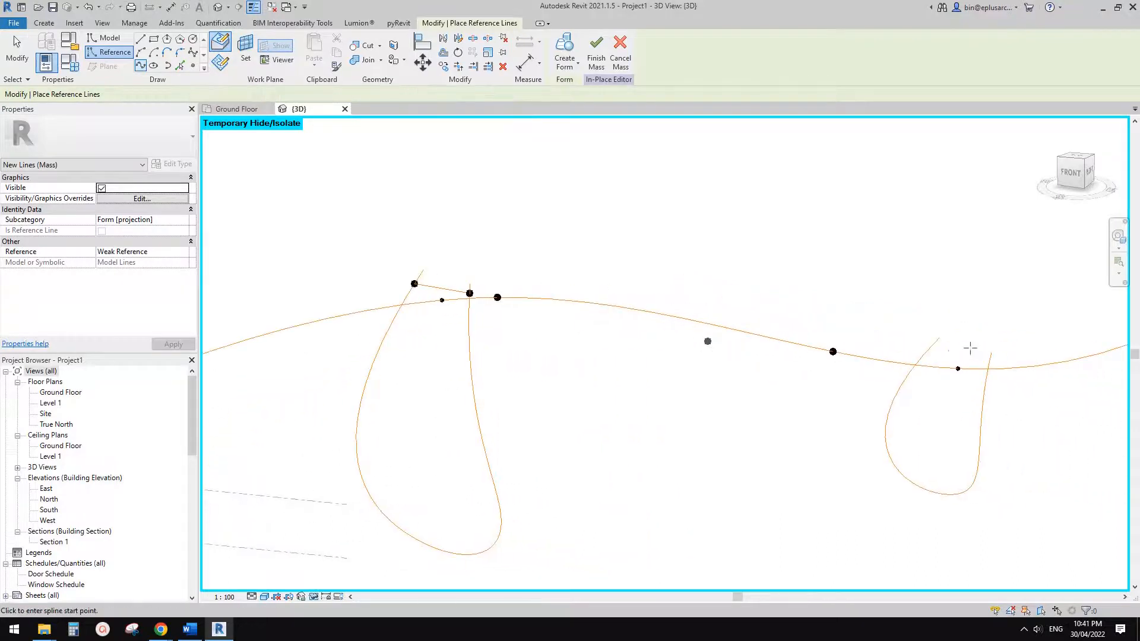
pyautogui.scroll(1, 944, 351)
pyautogui.click(924, 345)
pyautogui.click(1002, 365)
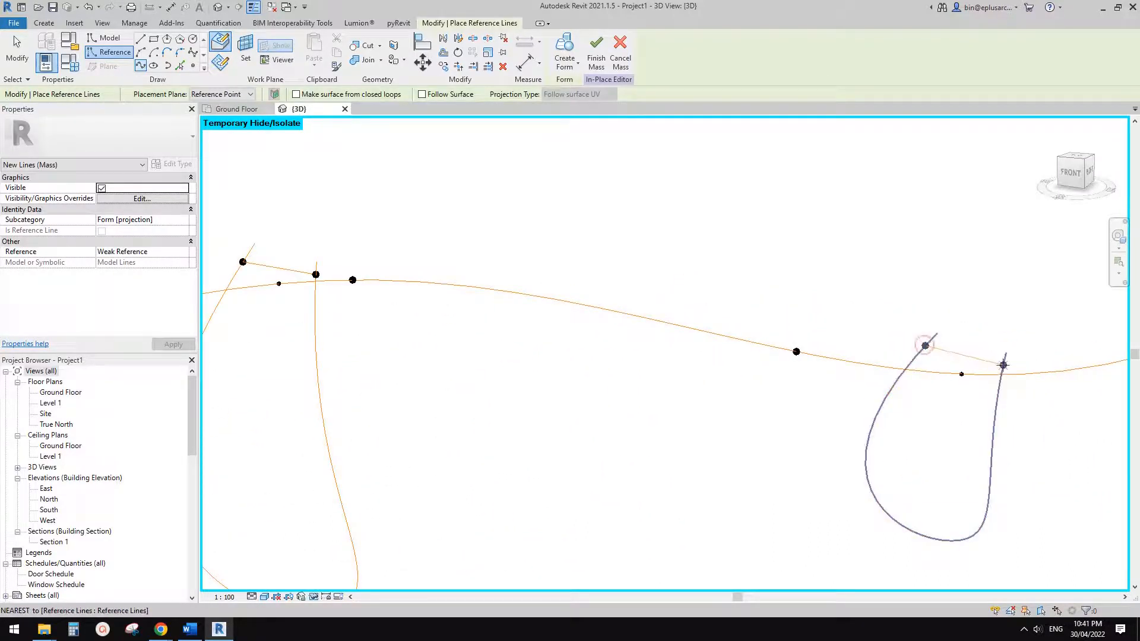
pyautogui.press('Escape')
pyautogui.moveTo(1037, 376); pyautogui.dragTo(695, 405, button='middle')
pyautogui.click(910, 300)
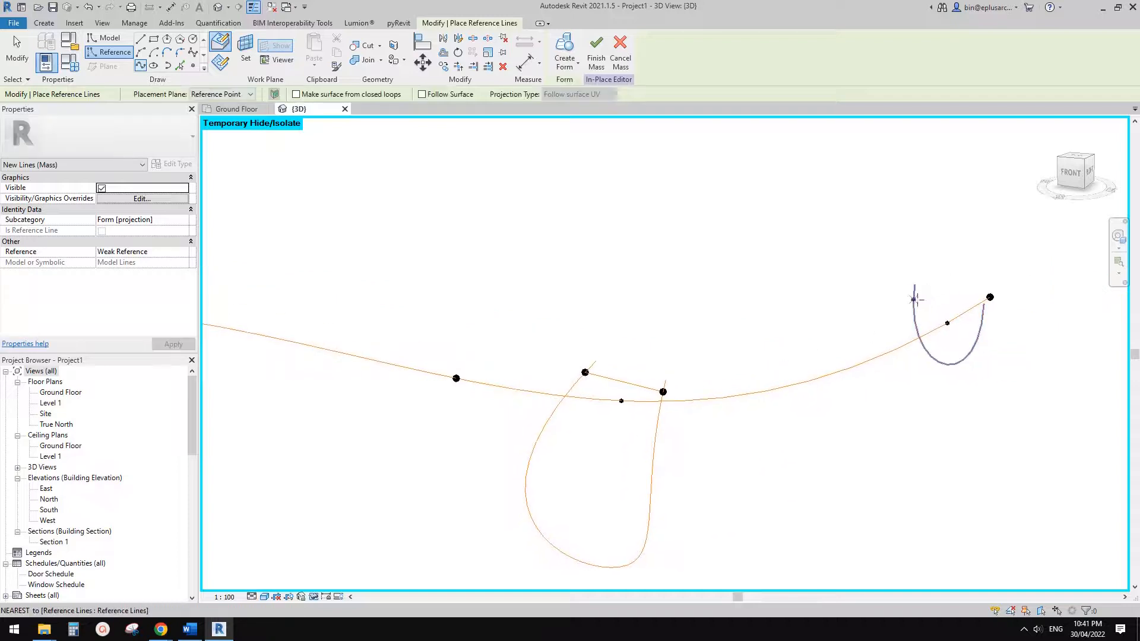
pyautogui.click(980, 315)
pyautogui.press('Escape')
pyautogui.press('Escape')
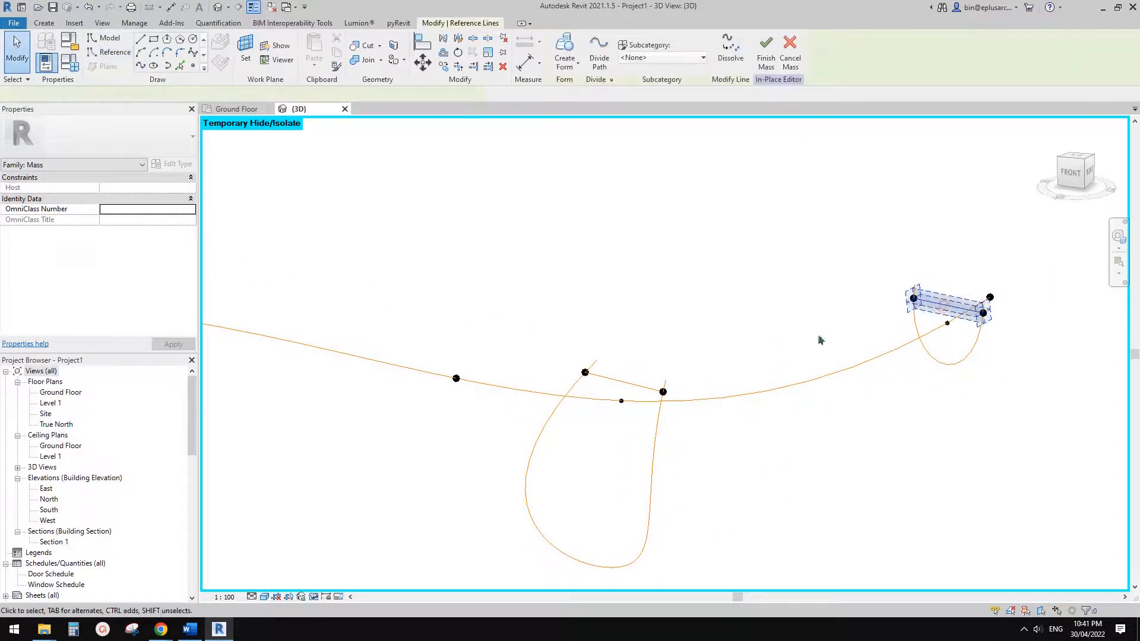
# - Try creating a form from the five cross reference lines without the path, and undo it
pyautogui.keyDown('ctrl'); pyautogui.click(629, 383); pyautogui.keyUp('ctrl')
pyautogui.scroll(-2, 570, 406)
pyautogui.moveTo(570, 406); pyautogui.dragTo(974, 374, button='middle')
pyautogui.keyDown('ctrl'); pyautogui.click(621, 308); pyautogui.keyUp('ctrl')
pyautogui.moveTo(535, 356); pyautogui.dragTo(847, 348, button='middle')
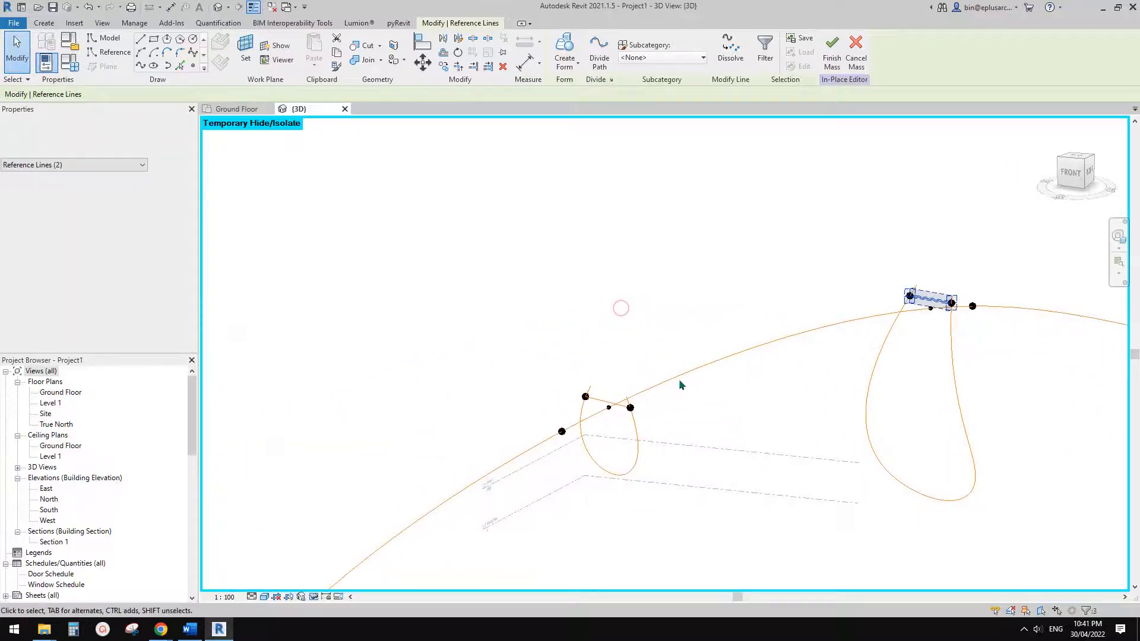
pyautogui.keyDown('ctrl'); pyautogui.click(595, 396); pyautogui.keyUp('ctrl')
pyautogui.moveTo(596, 396); pyautogui.dragTo(873, 281, button='middle')
pyautogui.scroll(2, 574, 501)
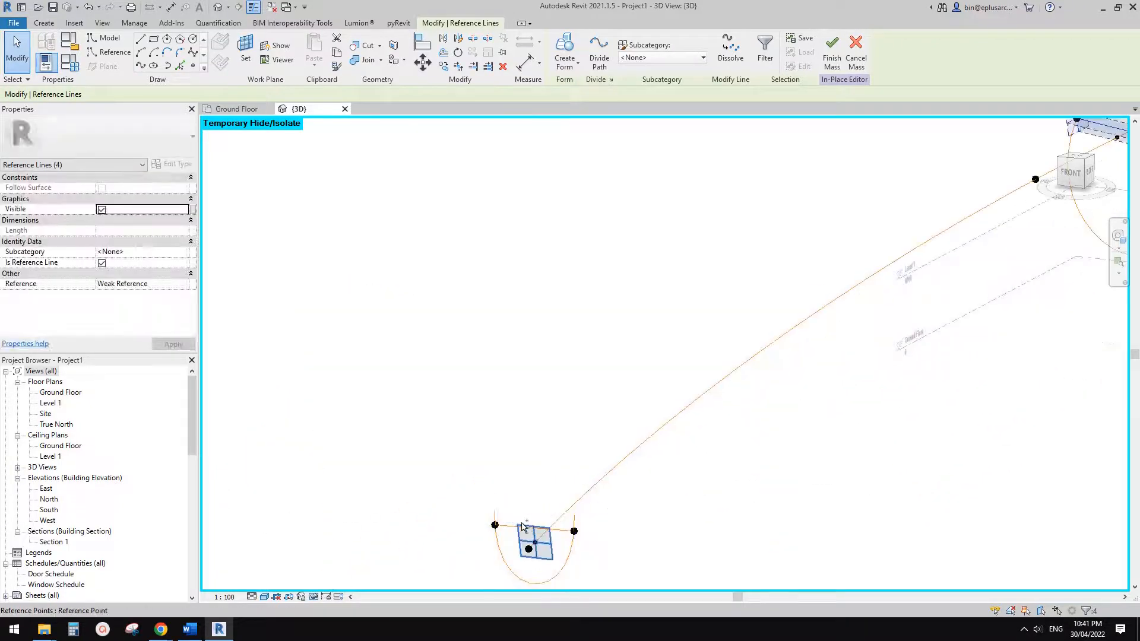
pyautogui.scroll(-2, 484, 385)
pyautogui.keyDown('ctrl'); pyautogui.click(587, 393); pyautogui.keyUp('ctrl')
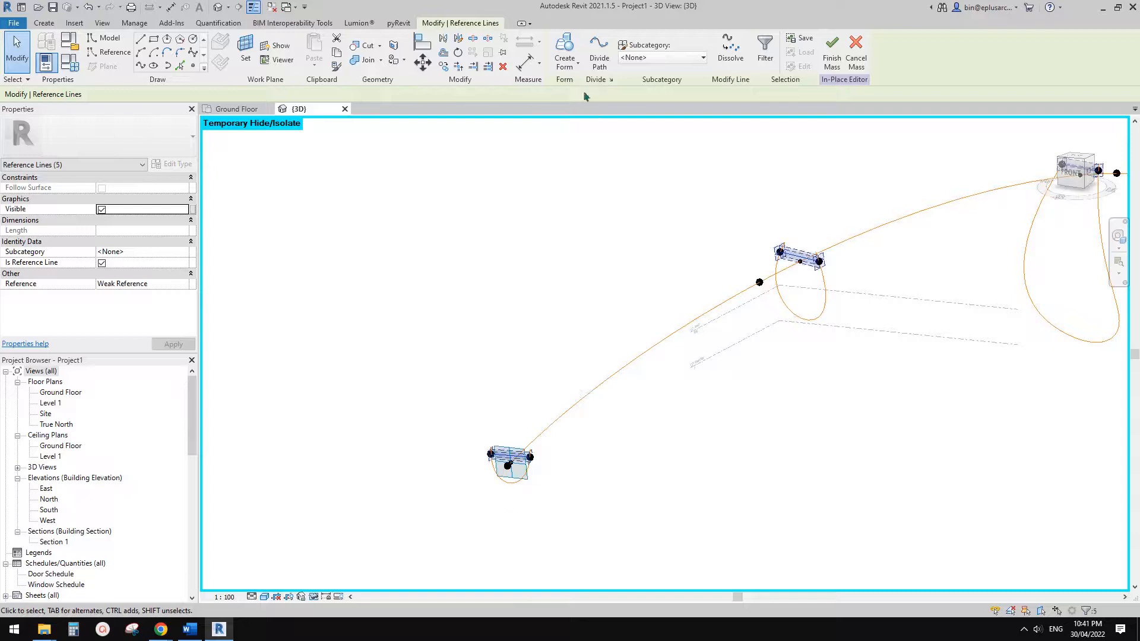
pyautogui.click(564, 50)
pyautogui.keyDown('shift'); pyautogui.moveTo(689, 286); pyautogui.dragTo(601, 399, button='middle'); pyautogui.keyUp('shift')
pyautogui.scroll(1, 699, 389)
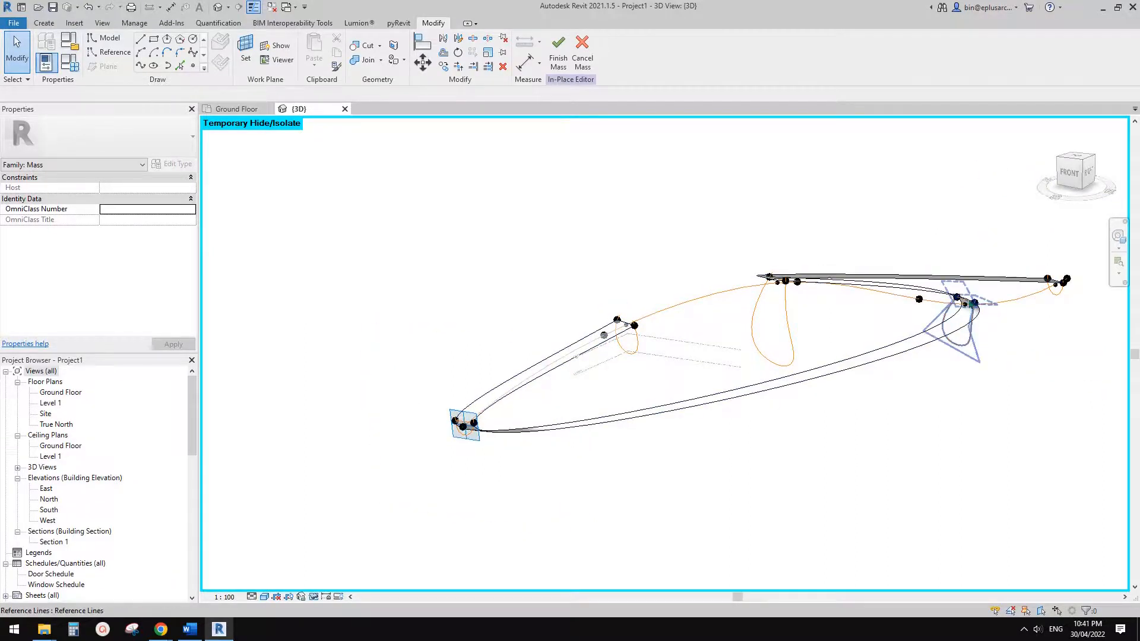
pyautogui.keyDown('shift'); pyautogui.moveTo(966, 387); pyautogui.dragTo(880, 414, button='middle'); pyautogui.keyUp('shift')
pyautogui.hotkey('ctrl', 'z')
pyautogui.scroll(-4, 926, 361)
pyautogui.moveTo(925, 365); pyautogui.dragTo(751, 388, button='middle')
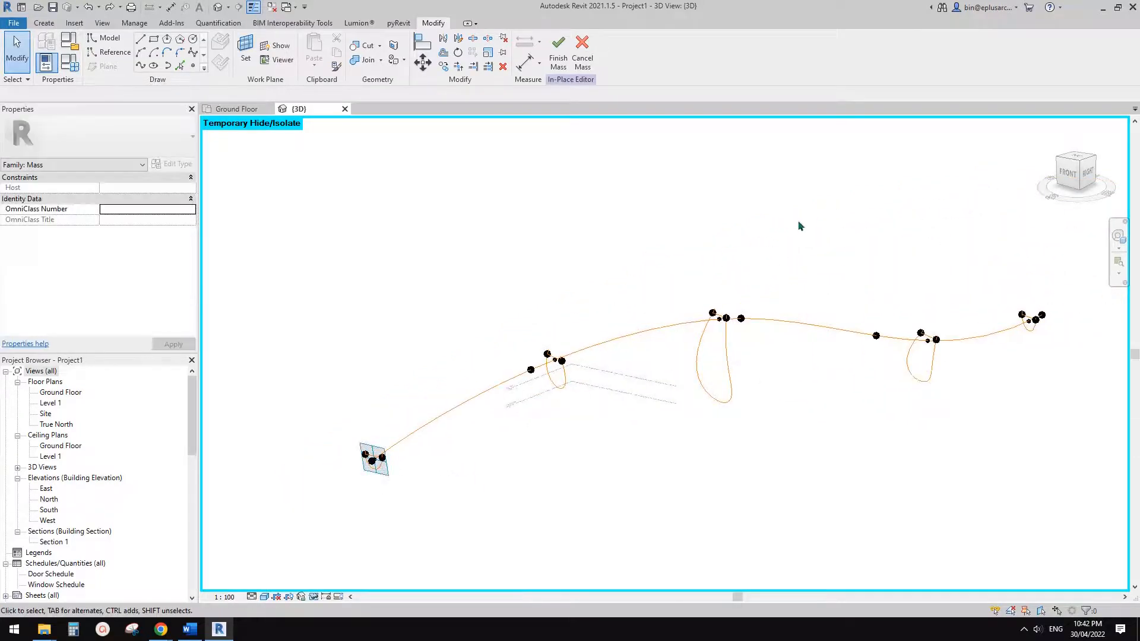
# - Reselect the five cross reference lines, add the long path curve, and create a deck form from them
pyautogui.rightClick(775, 211)
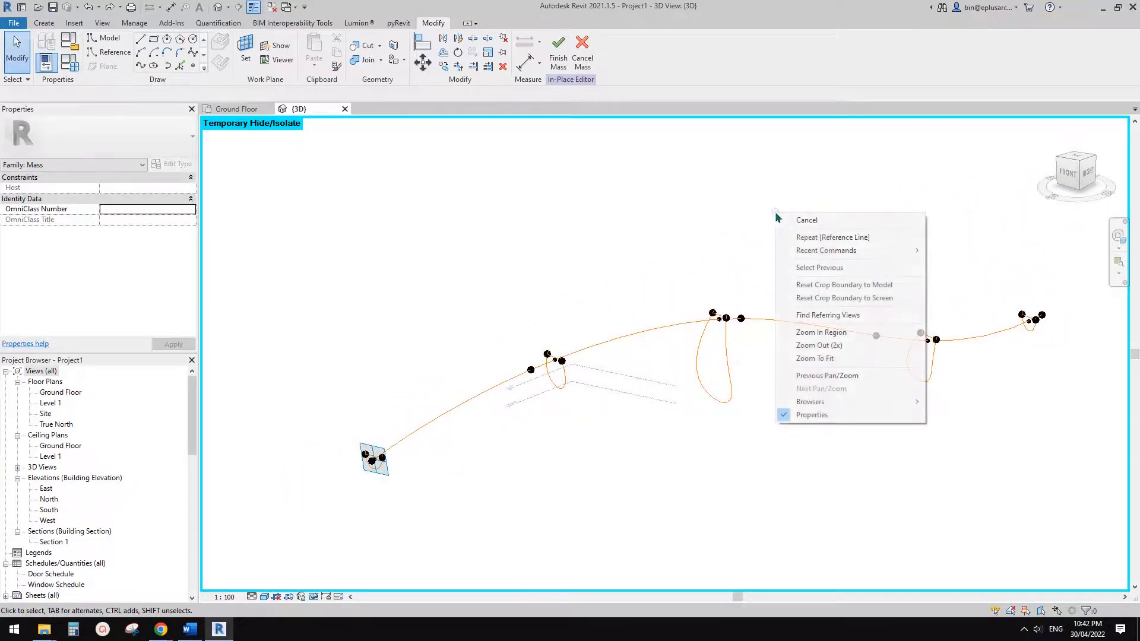
pyautogui.click(837, 267)
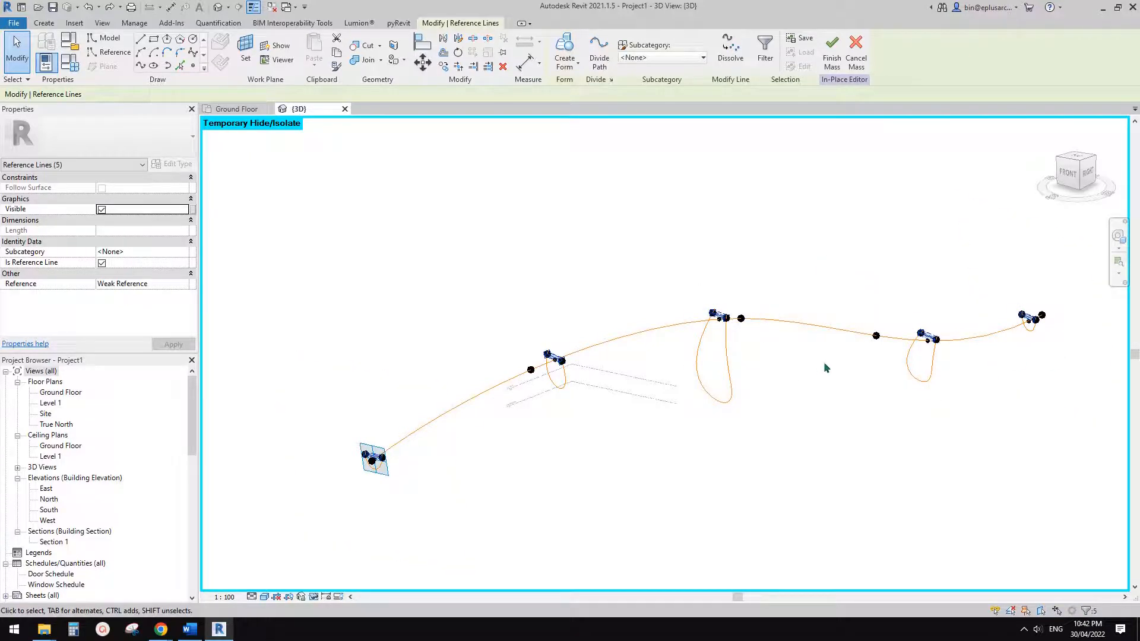
pyautogui.keyDown('ctrl'); pyautogui.click(826, 328); pyautogui.keyUp('ctrl')
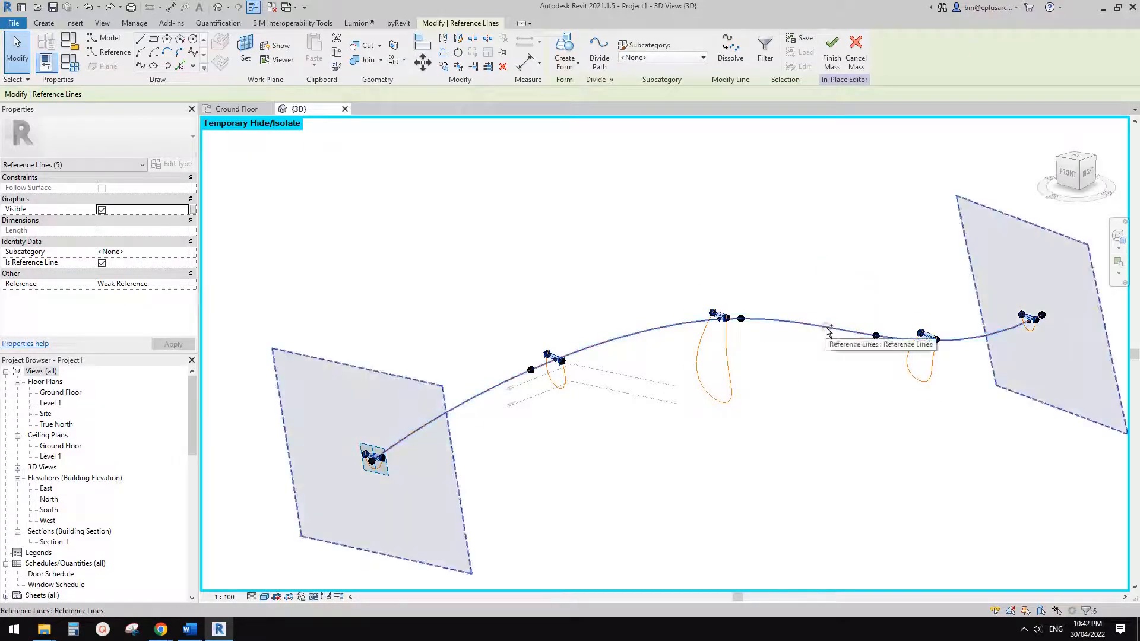
pyautogui.click(567, 53)
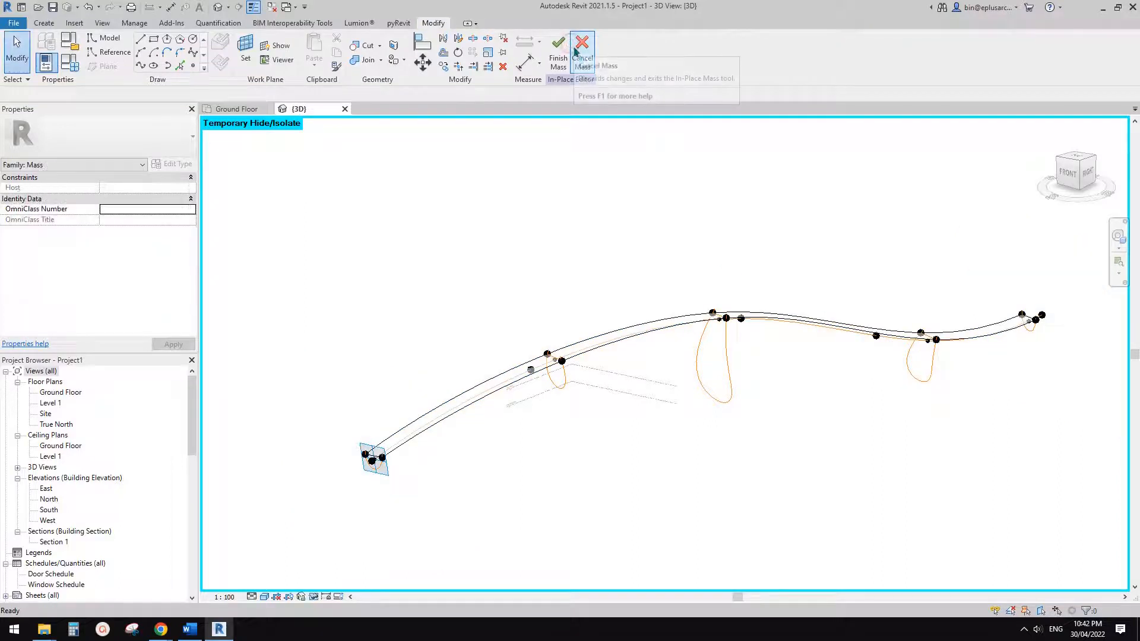
pyautogui.moveTo(864, 392)
pyautogui.keyDown('shift'); pyautogui.mouseDown(button='middle')
pyautogui.moveTo(819, 394)
pyautogui.moveTo(820, 453)
pyautogui.moveTo(896, 427)
pyautogui.moveTo(909, 396)
pyautogui.moveTo(879, 399)
pyautogui.mouseUp(button='middle'); pyautogui.keyUp('shift')
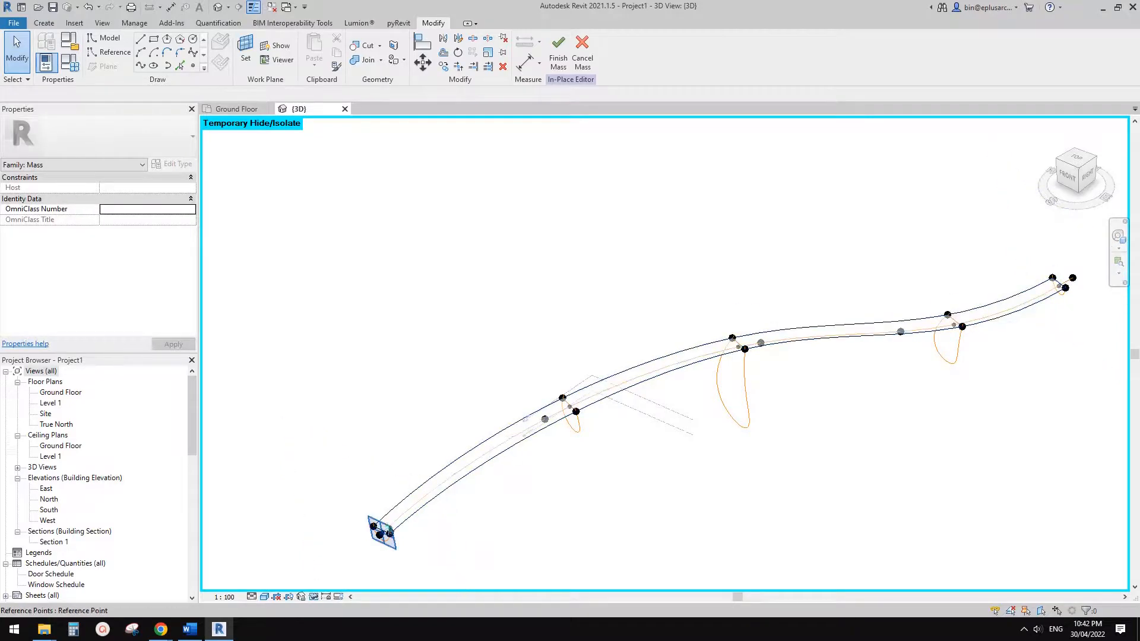
pyautogui.moveTo(512, 458); pyautogui.dragTo(538, 438, button='middle')
pyautogui.moveTo(840, 380); pyautogui.dragTo(804, 377, button='middle')
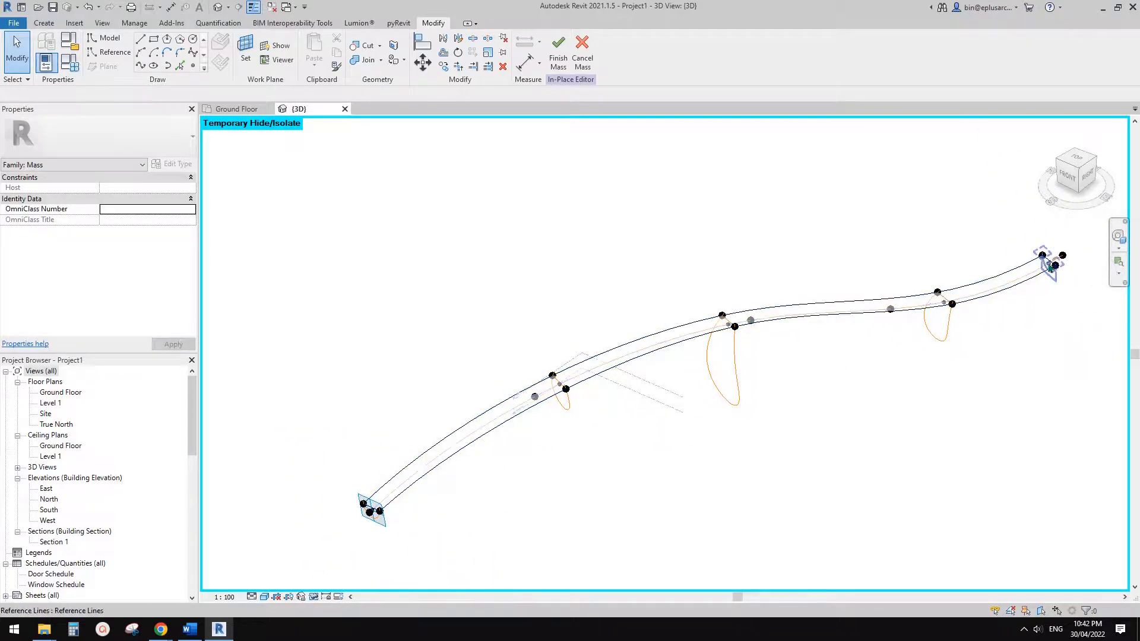
# - Inspect the new deck form along the path and reset the temporary isolation to show the shell again
pyautogui.keyDown('shift'); pyautogui.moveTo(1049, 267); pyautogui.dragTo(929, 302, button='middle'); pyautogui.keyUp('shift')
pyautogui.click(991, 278)
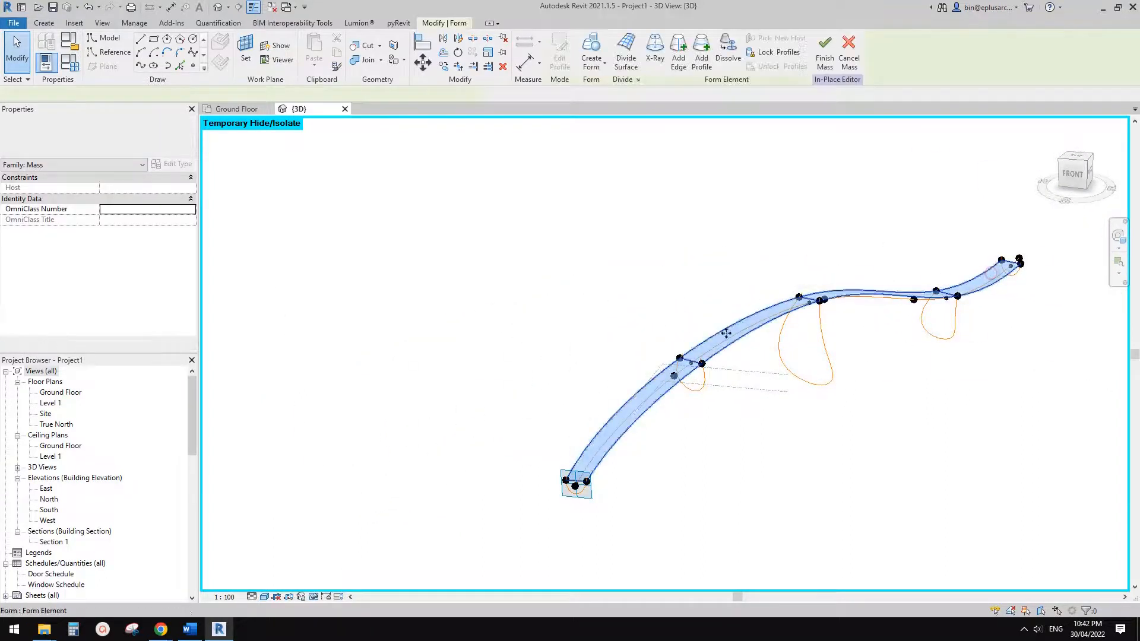
pyautogui.keyDown('shift'); pyautogui.moveTo(730, 364); pyautogui.dragTo(741, 407, button='middle'); pyautogui.keyUp('shift')
pyautogui.click(844, 403)
pyautogui.scroll(2, 885, 374)
pyautogui.keyDown('shift'); pyautogui.moveTo(885, 374); pyautogui.dragTo(771, 329, button='middle'); pyautogui.keyUp('shift')
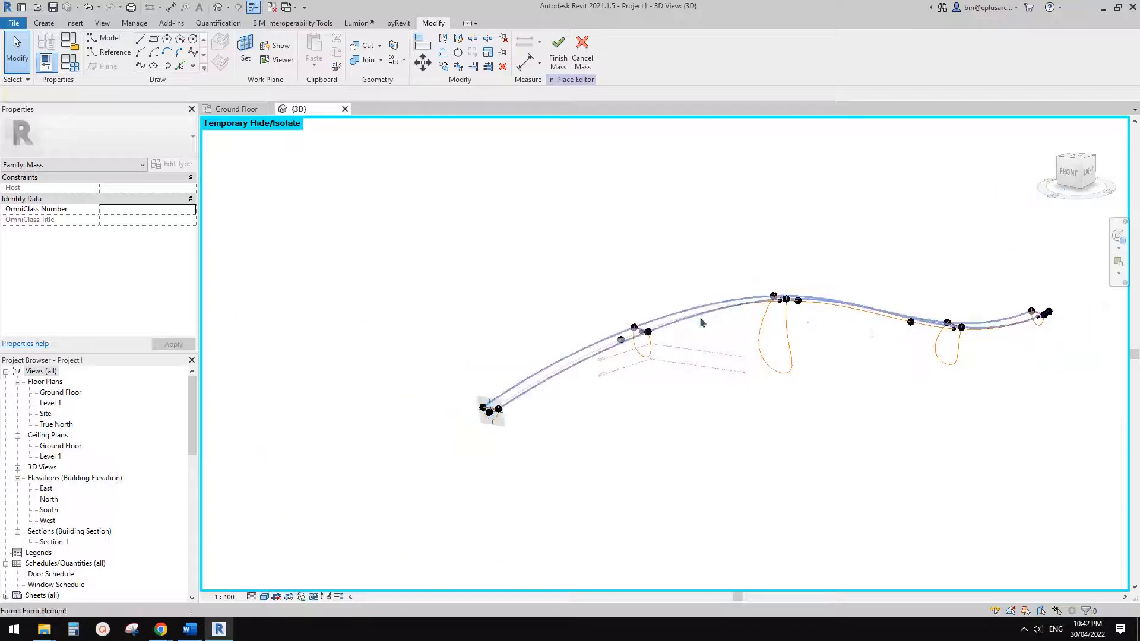
pyautogui.moveTo(887, 361)
pyautogui.keyDown('shift'); pyautogui.mouseDown(button='middle')
pyautogui.moveTo(861, 372)
pyautogui.moveTo(867, 442)
pyautogui.moveTo(823, 380)
pyautogui.mouseUp(button='middle'); pyautogui.keyUp('shift')
pyautogui.press('h')
pyautogui.press('r')
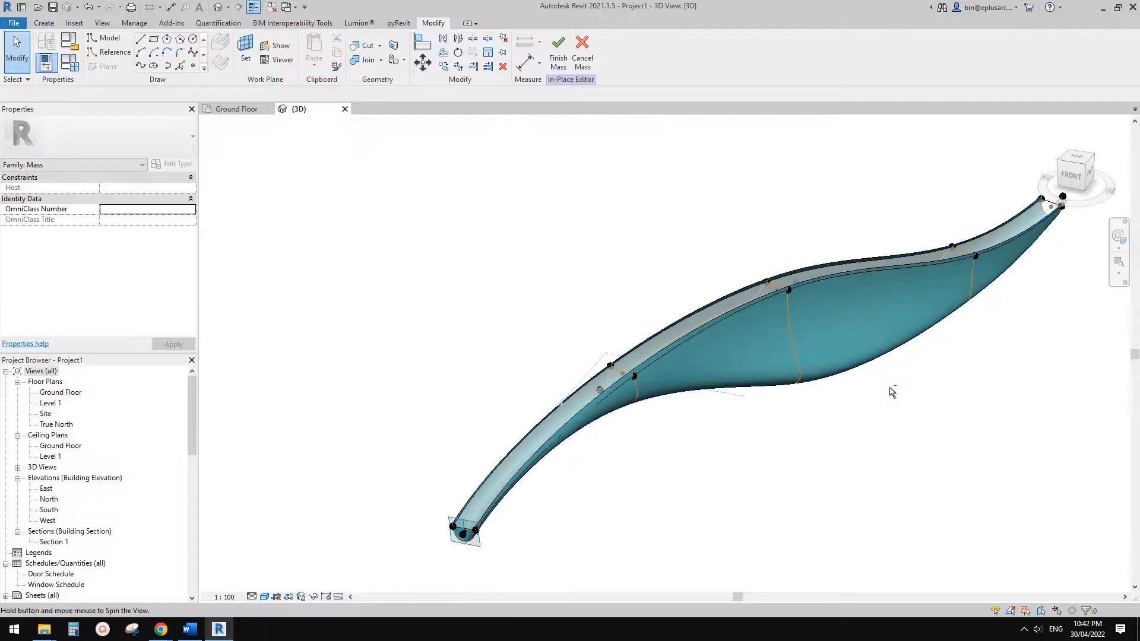
# - Examine how the deck sits inside the shell along its length, selecting the shell and deck forms in turn
pyautogui.keyDown('shift'); pyautogui.moveTo(890, 389); pyautogui.dragTo(782, 309, button='middle'); pyautogui.keyUp('shift')
pyautogui.click(857, 319)
pyautogui.keyDown('shift'); pyautogui.moveTo(794, 368); pyautogui.dragTo(625, 454, button='middle'); pyautogui.keyUp('shift')
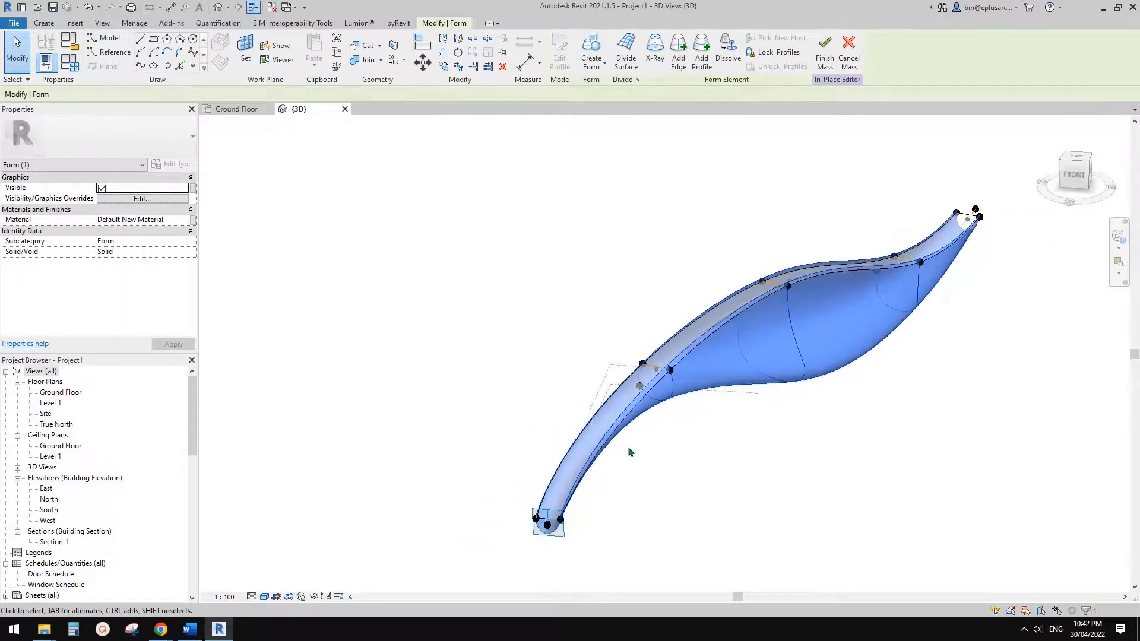
pyautogui.press('Escape')
pyautogui.click(707, 325)
pyautogui.press('Escape')
pyautogui.scroll(1, 707, 324)
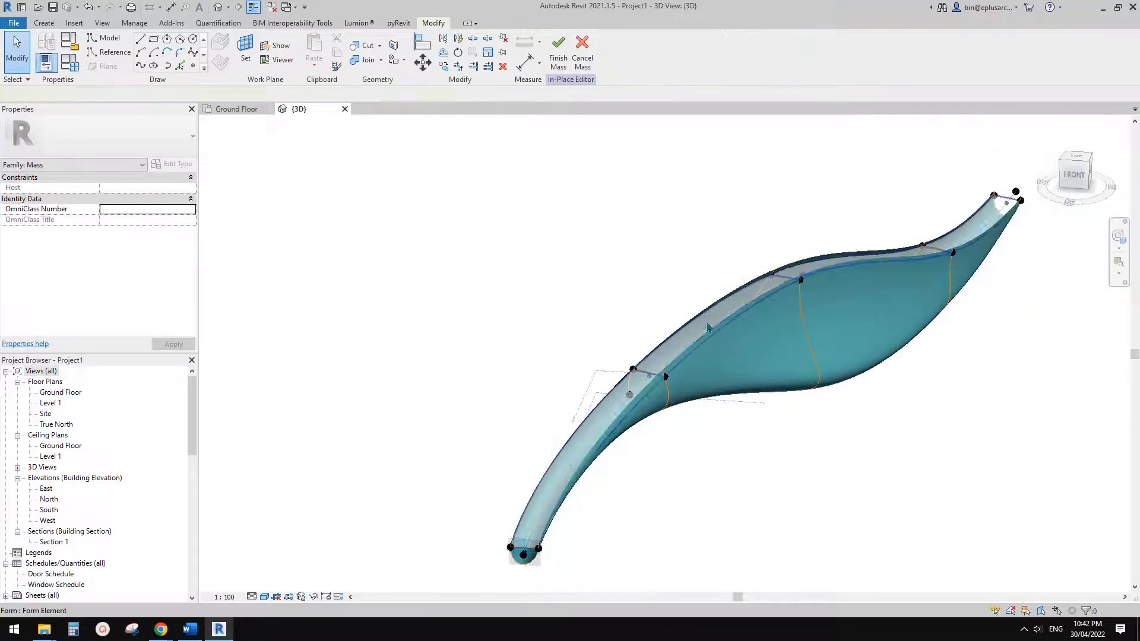
pyautogui.click(707, 325)
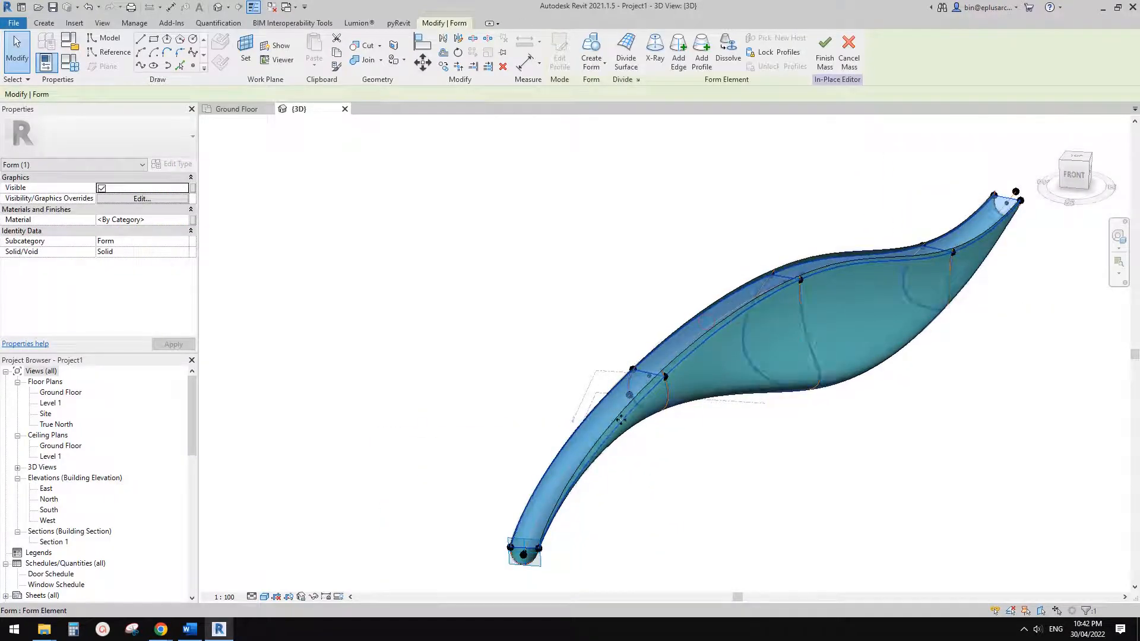
pyautogui.keyDown('shift'); pyautogui.moveTo(821, 422); pyautogui.dragTo(1031, 359, button='middle'); pyautogui.keyUp('shift')
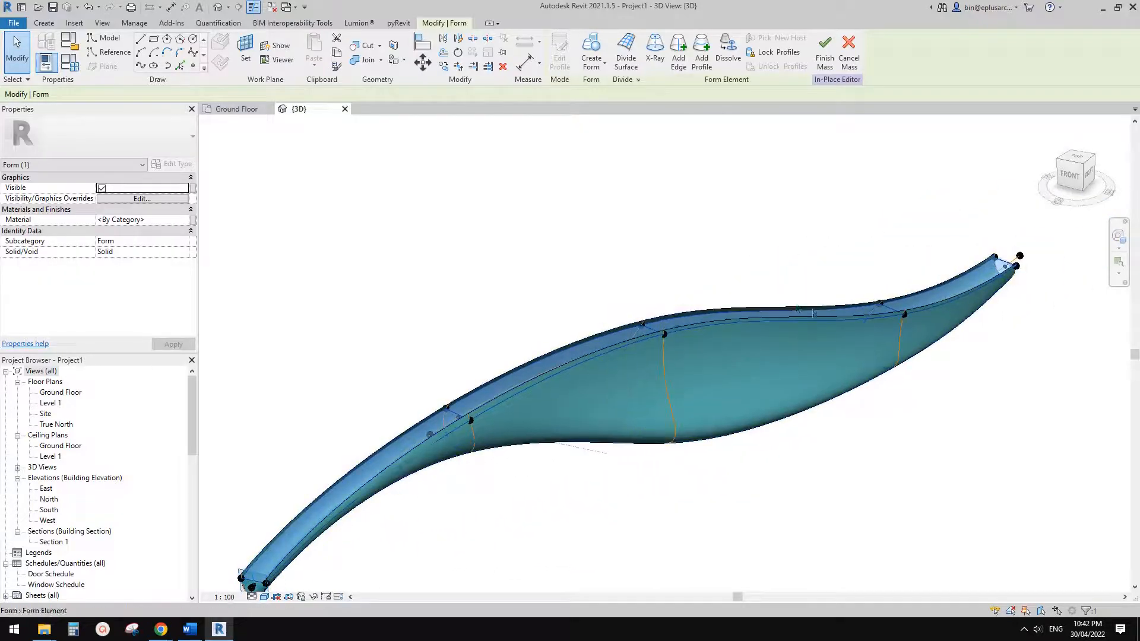
pyautogui.click(1031, 360)
pyautogui.moveTo(978, 302); pyautogui.dragTo(941, 324, button='middle')
pyautogui.scroll(3, 940, 324)
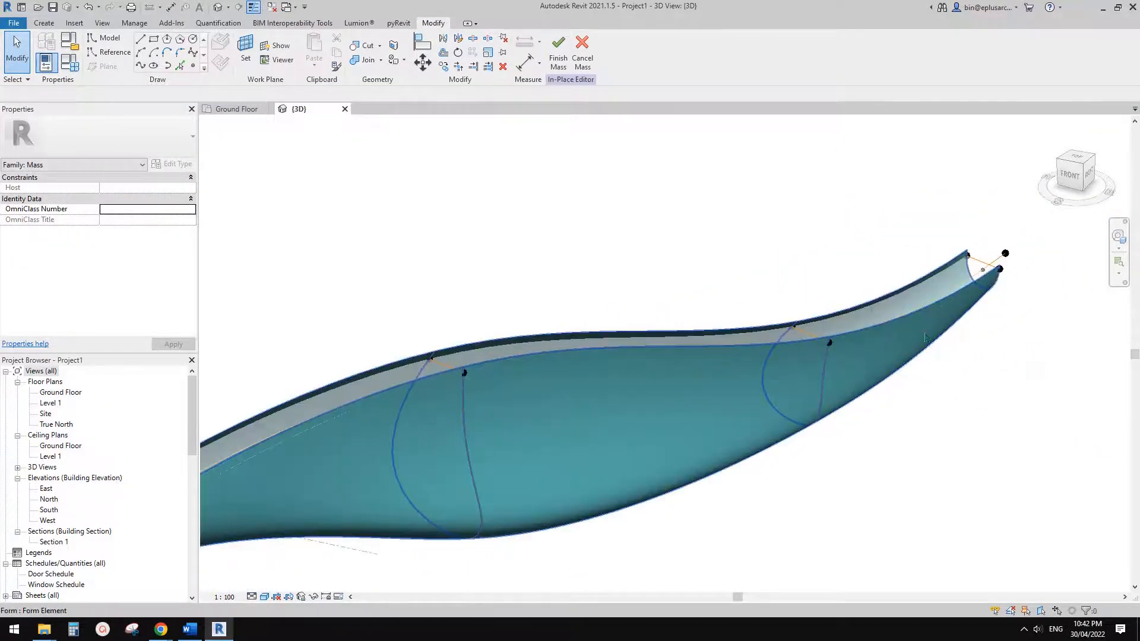
# - Copy the shell form's material name and assign Default New Material to the deck form
pyautogui.click(720, 352)
pyautogui.click(169, 219)
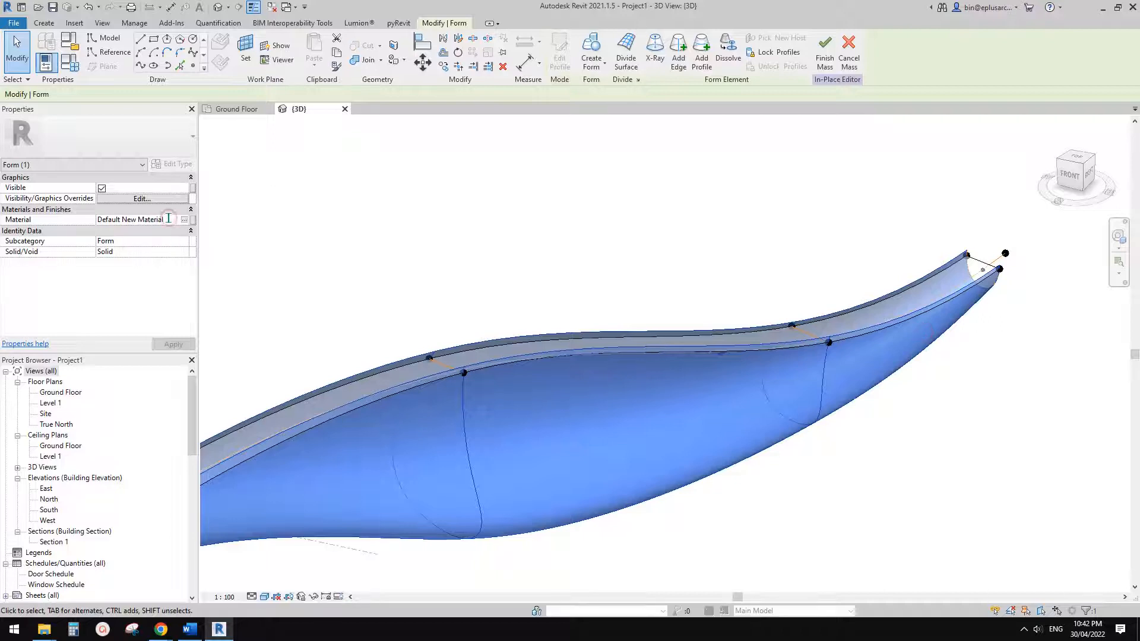
pyautogui.click(169, 219)
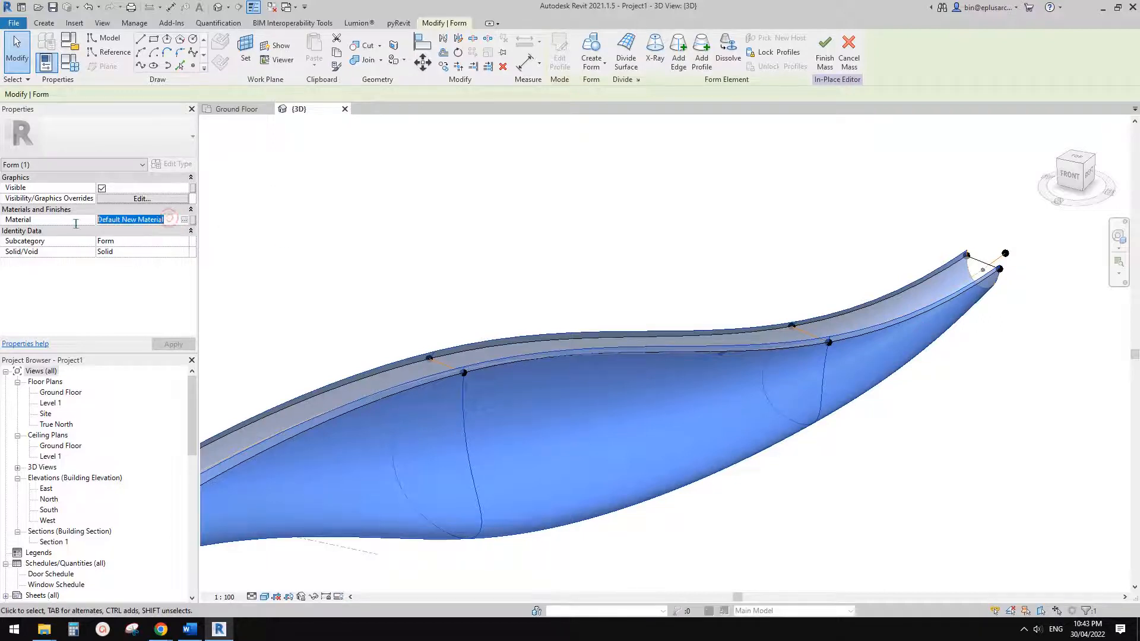
pyautogui.click(854, 260)
pyautogui.click(945, 282)
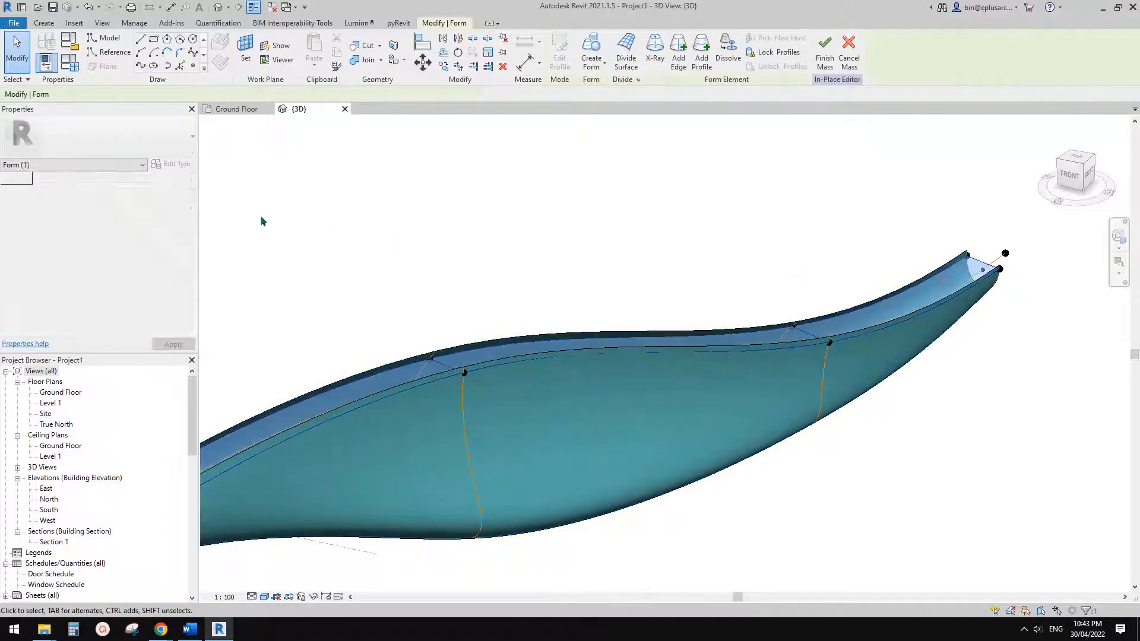
pyautogui.click(746, 230)
# - Compare the model with the bridge reference image in the browser, return to Revit and finish the in-place mass
pyautogui.moveTo(769, 258)
pyautogui.keyDown('shift'); pyautogui.mouseDown(button='middle')
pyautogui.moveTo(896, 382)
pyautogui.moveTo(905, 368)
pyautogui.moveTo(850, 392)
pyautogui.moveTo(645, 376)
pyautogui.mouseUp(button='middle'); pyautogui.keyUp('shift')
pyautogui.moveTo(747, 400); pyautogui.dragTo(527, 409, button='middle')
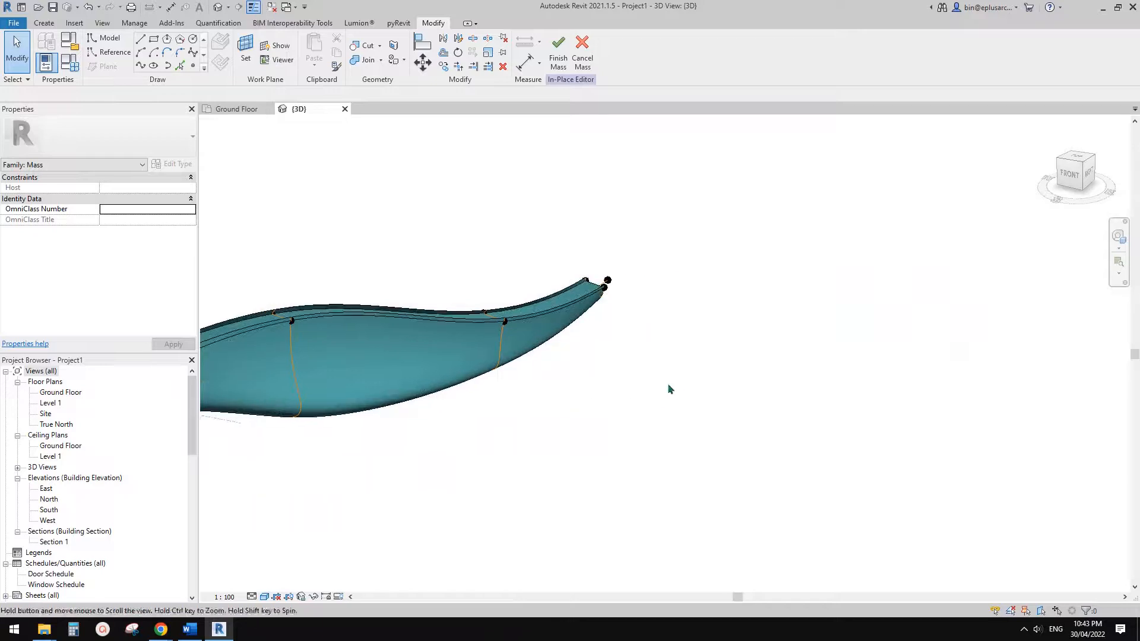
pyautogui.keyDown('shift'); pyautogui.moveTo(651, 388); pyautogui.dragTo(551, 405, button='middle'); pyautogui.keyUp('shift')
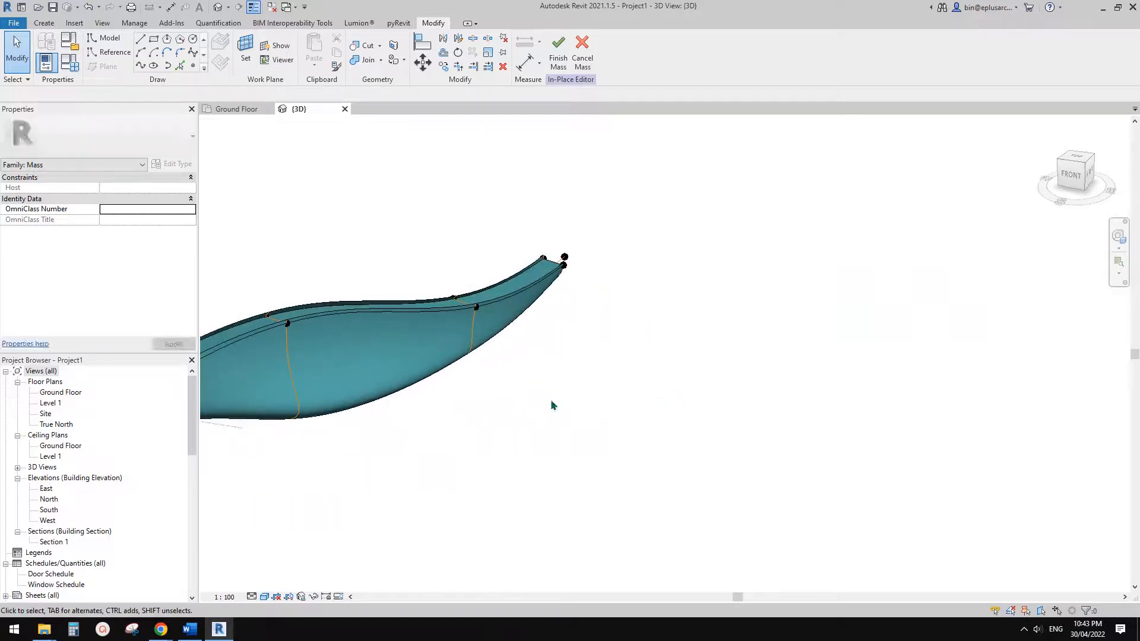
pyautogui.click(218, 633)
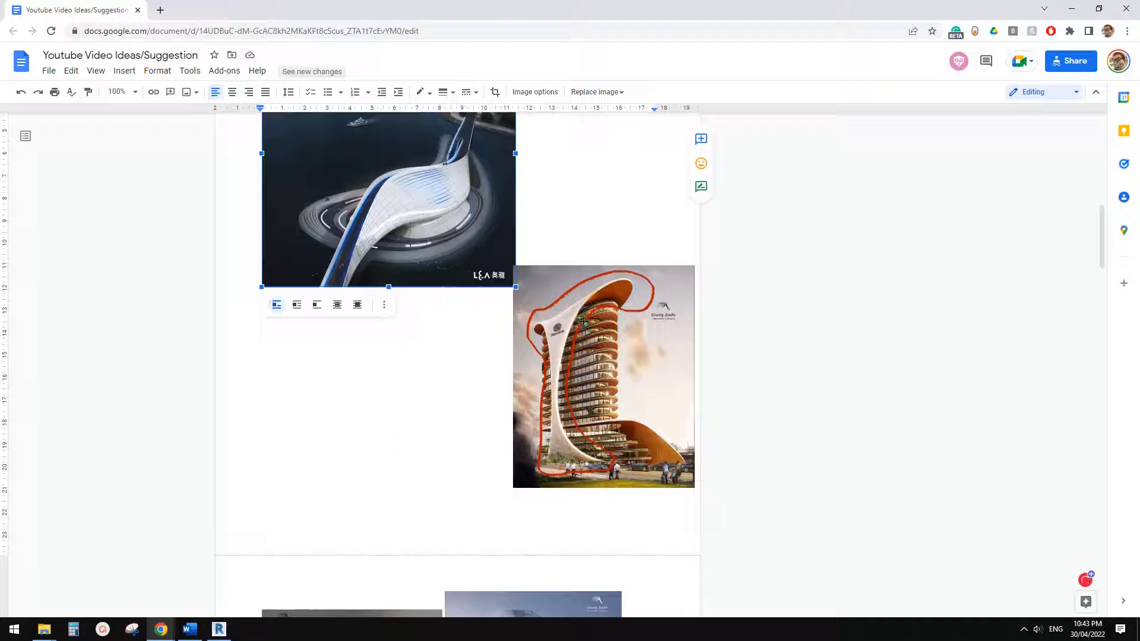
pyautogui.click(219, 632)
pyautogui.scroll(-3, 672, 408)
pyautogui.moveTo(676, 409); pyautogui.dragTo(619, 410, button='middle')
pyautogui.scroll(-5, 611, 397)
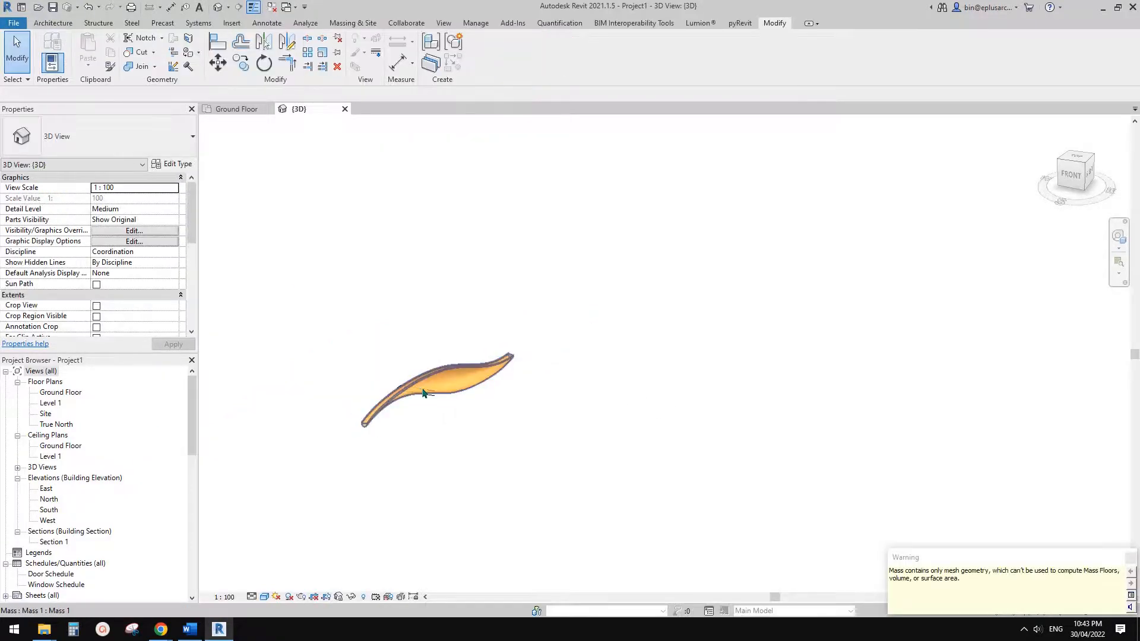
pyautogui.moveTo(735, 376); pyautogui.dragTo(565, 374, button='middle')
pyautogui.scroll(-2, 618, 375)
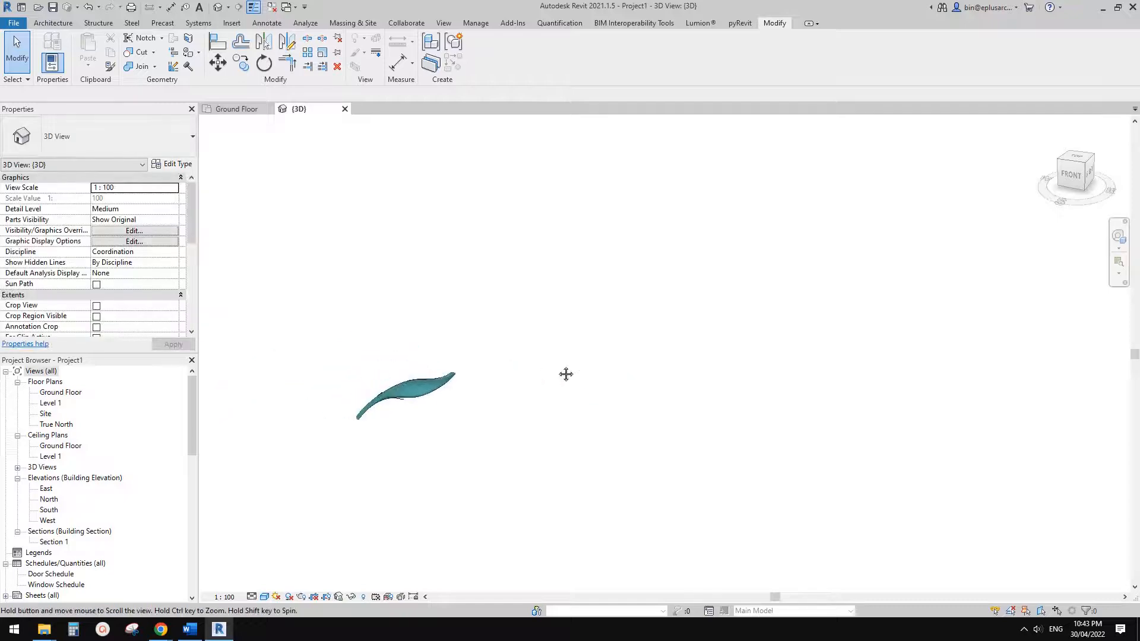
# - In the South elevation, copy the Ground Floor level 82000 straight up
pyautogui.doubleClick(50, 509)
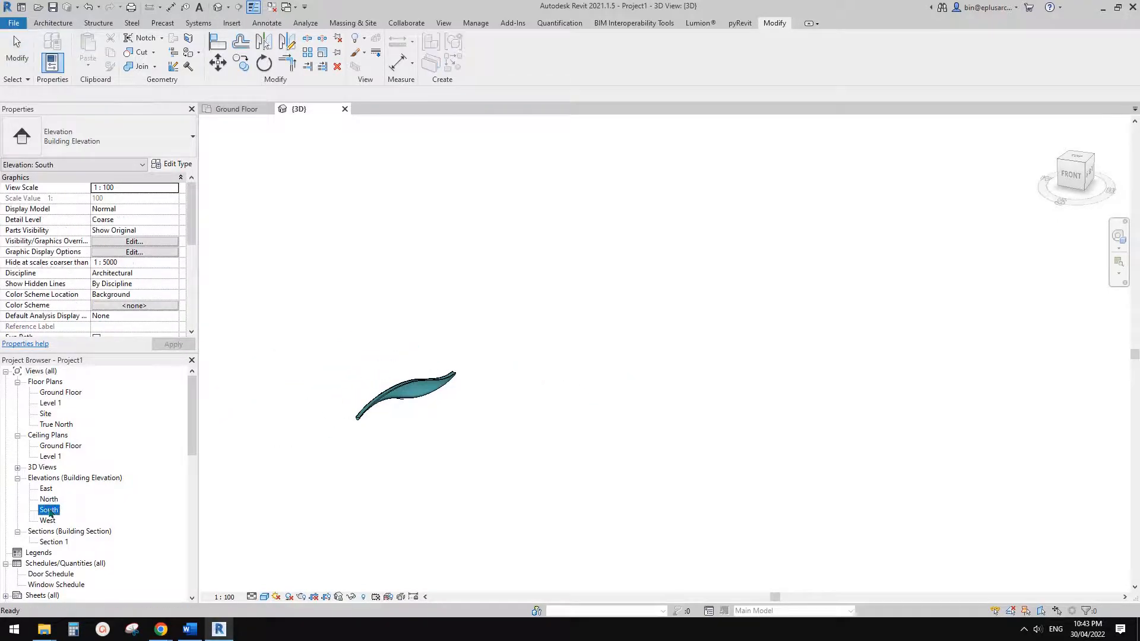
pyautogui.scroll(-3, 709, 439)
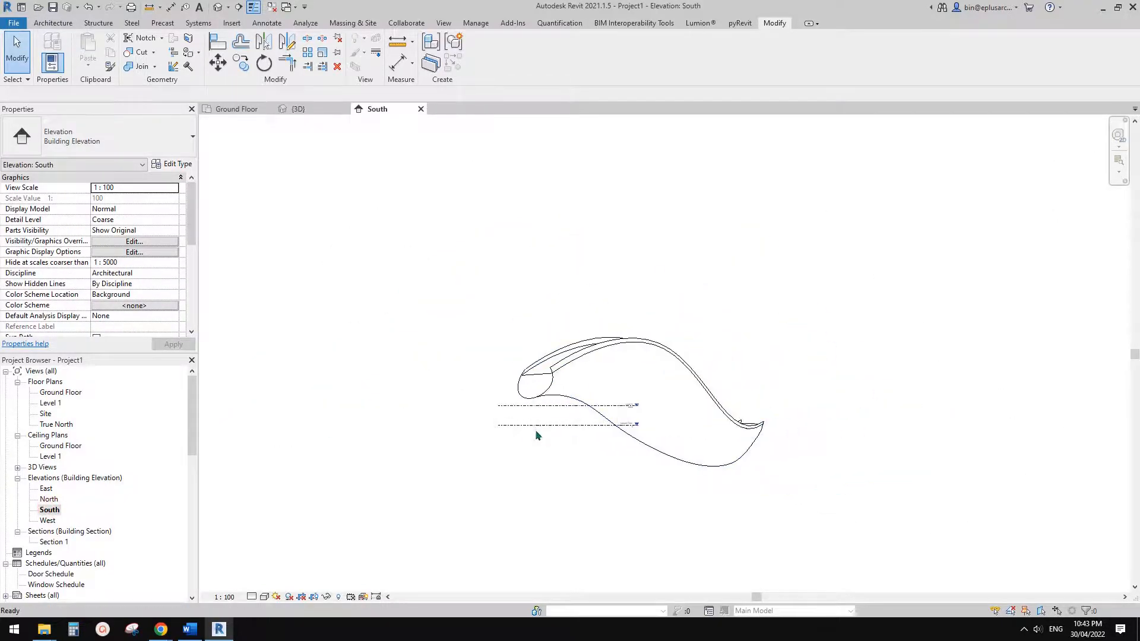
pyautogui.click(519, 425)
pyautogui.moveTo(520, 428); pyautogui.dragTo(665, 434, button='middle')
pyautogui.press('c')
pyautogui.press('o')
pyautogui.click(692, 433)
pyautogui.moveTo(705, 371); pyautogui.dragTo(704, 392, button='middle')
pyautogui.scroll(-3, 703, 387)
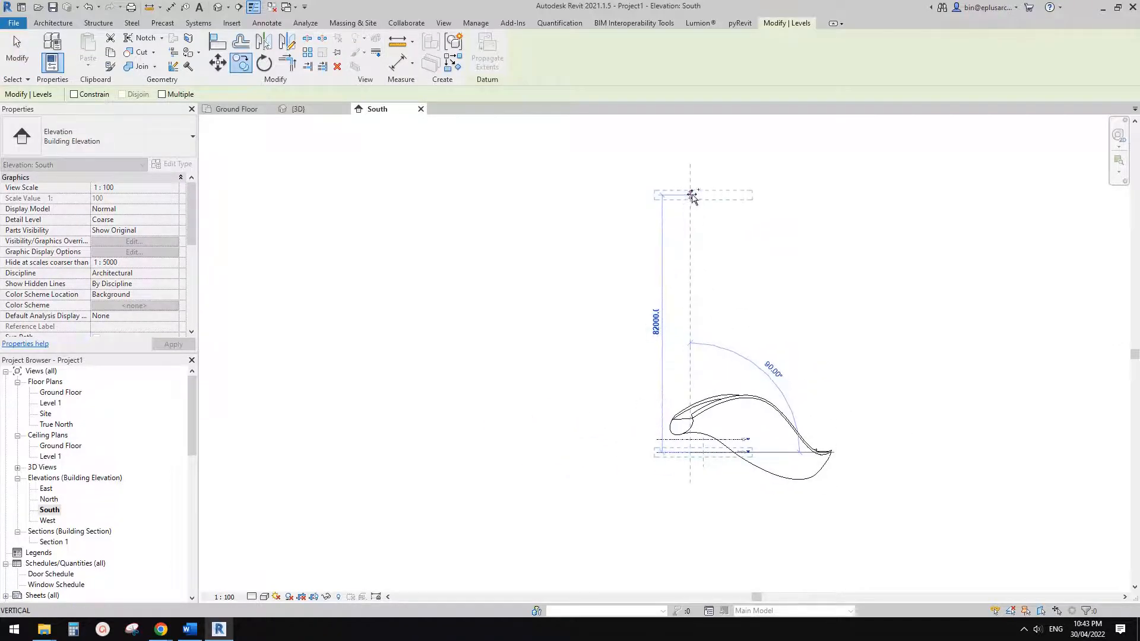
pyautogui.click(692, 196)
pyautogui.press('Escape')
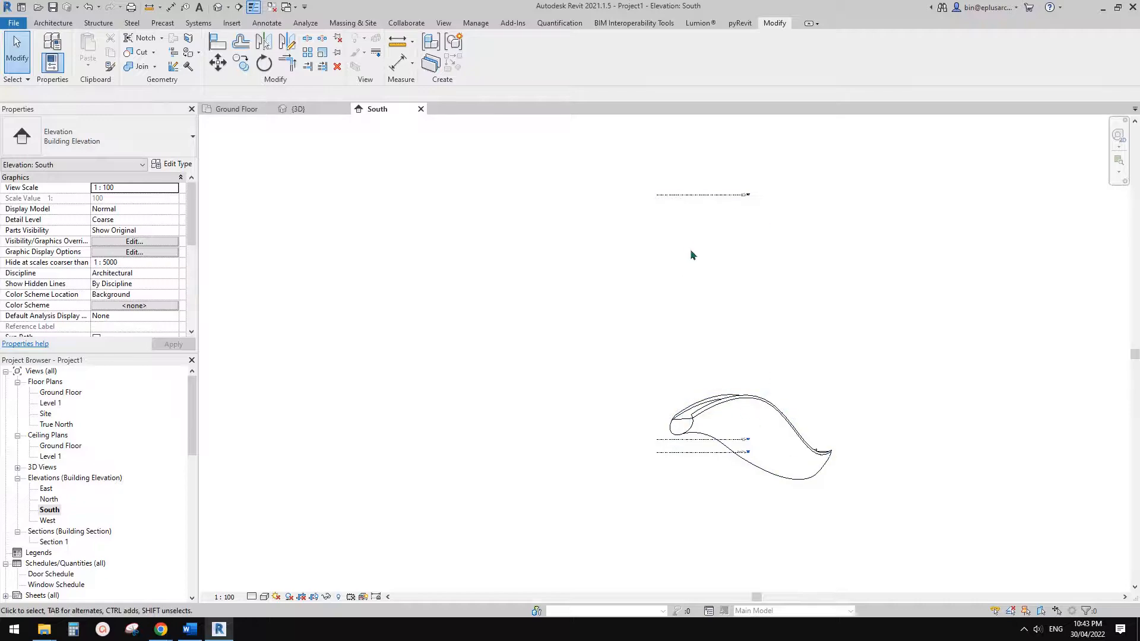
pyautogui.moveTo(735, 313)
pyautogui.mouseDown(button='middle')
pyautogui.moveTo(716, 337)
pyautogui.moveTo(702, 321)
pyautogui.moveTo(714, 308)
pyautogui.mouseUp(button='middle')
pyautogui.scroll(1, 712, 321)
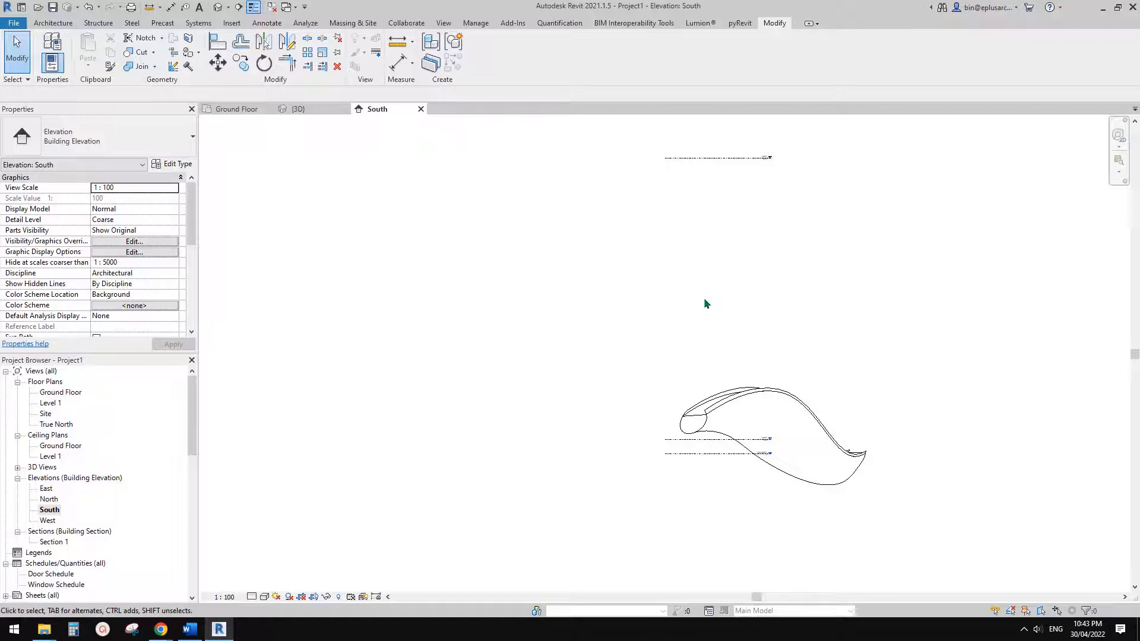
# - Open the Ground Floor plan, check the bridge reference image in the browser and return to Revit
pyautogui.doubleClick(54, 393)
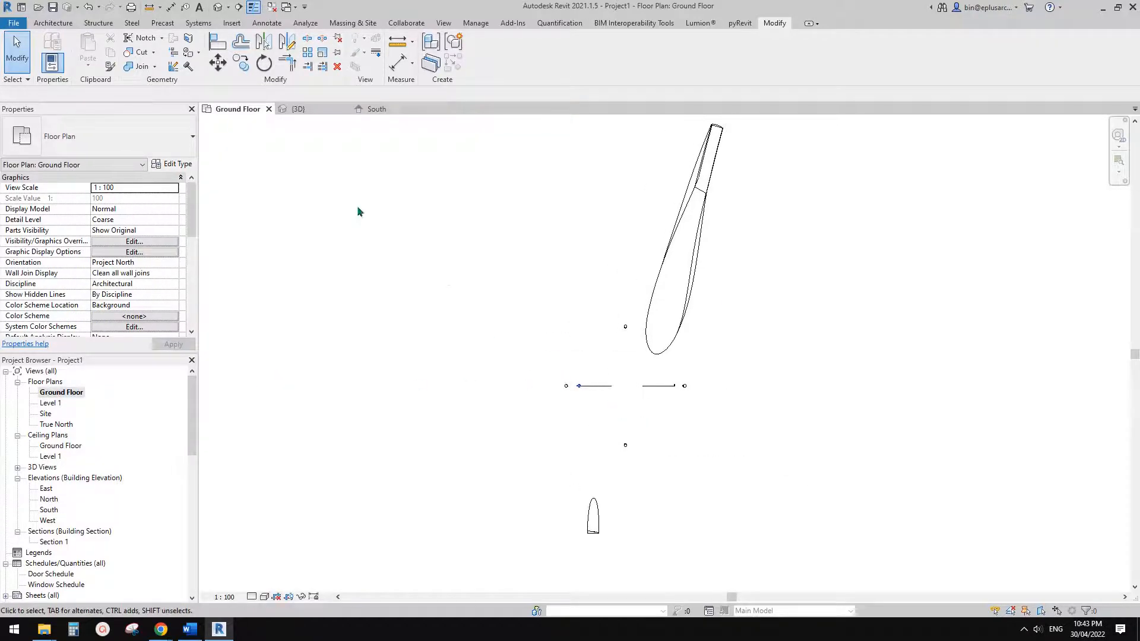
pyautogui.click(48, 22)
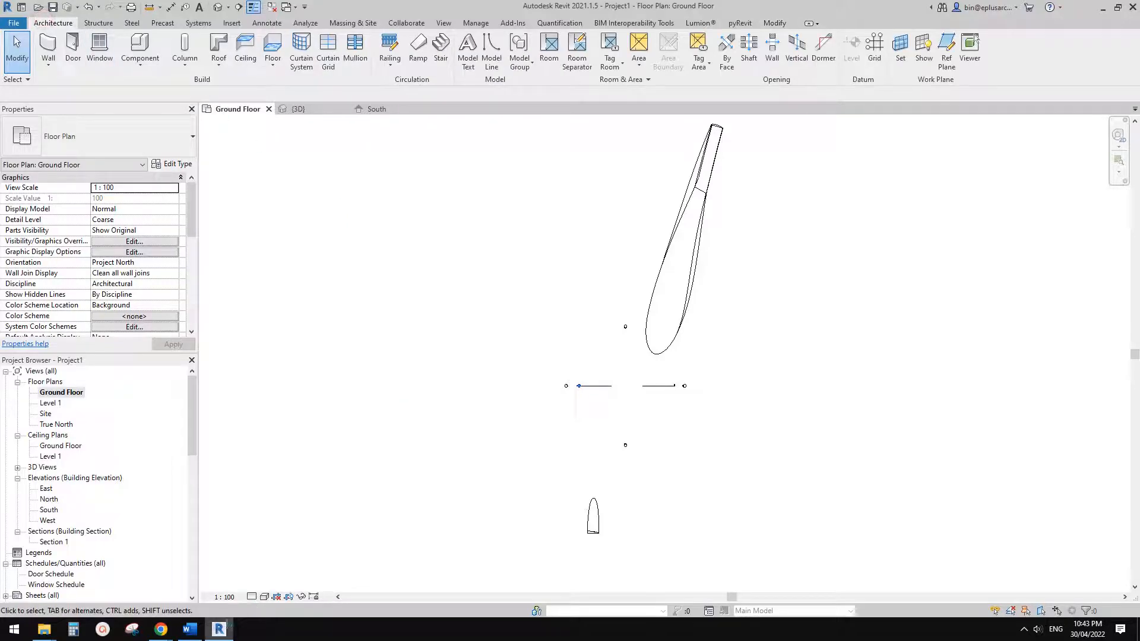
pyautogui.click(231, 629)
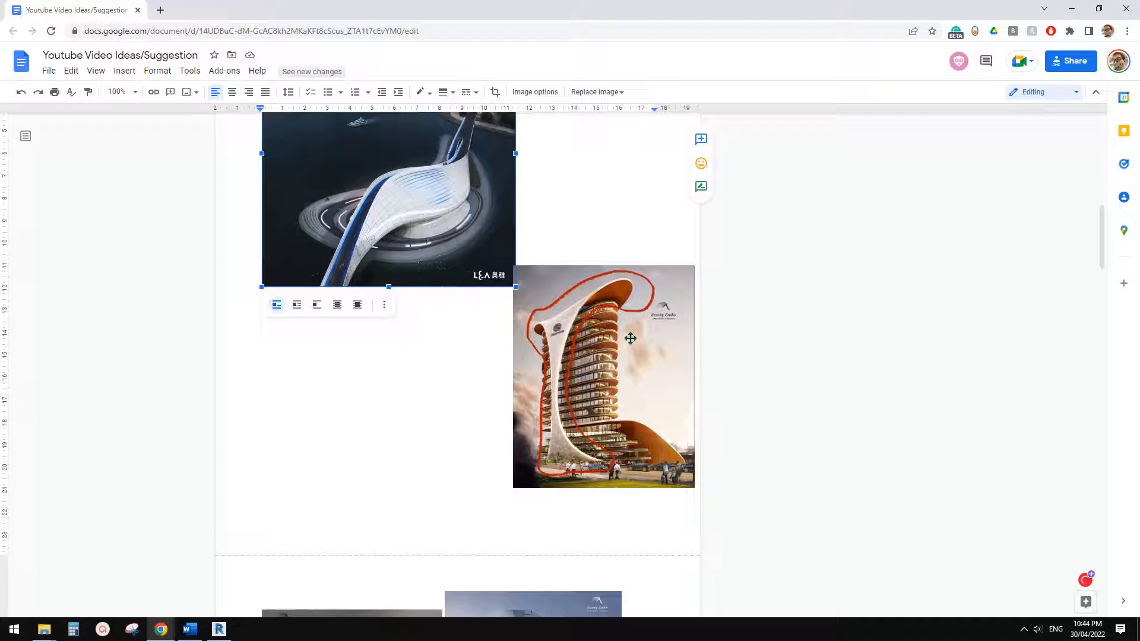
pyautogui.click(218, 631)
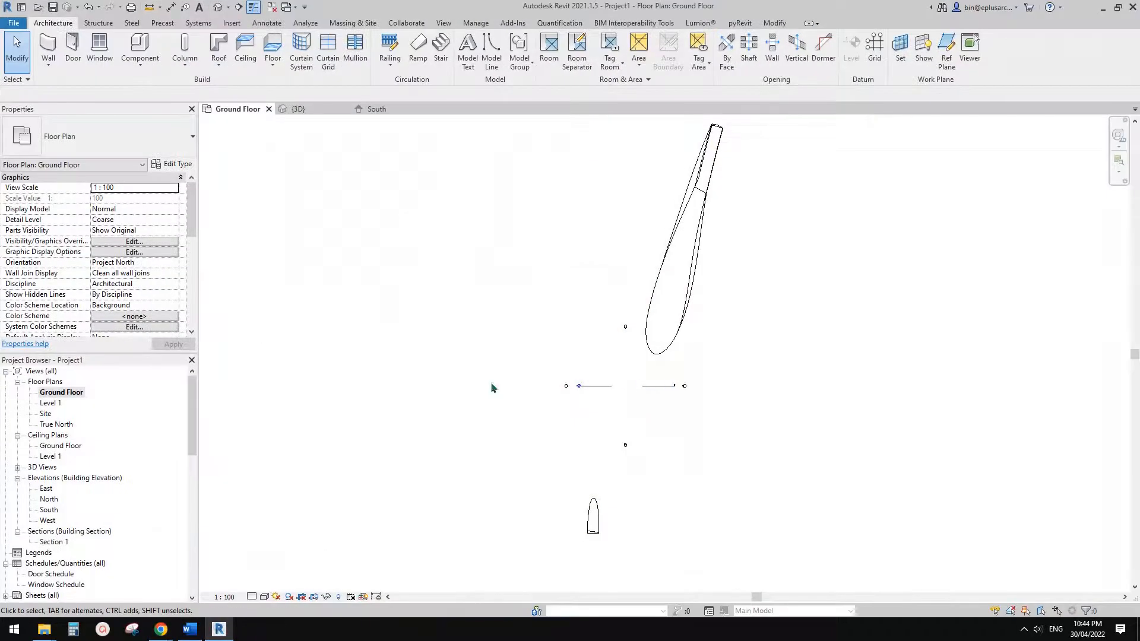
# - Draw an elliptical Double brick - 270 wall centred between the elevation markers, with radii of about 56000 and 27000
pyautogui.click(48, 64)
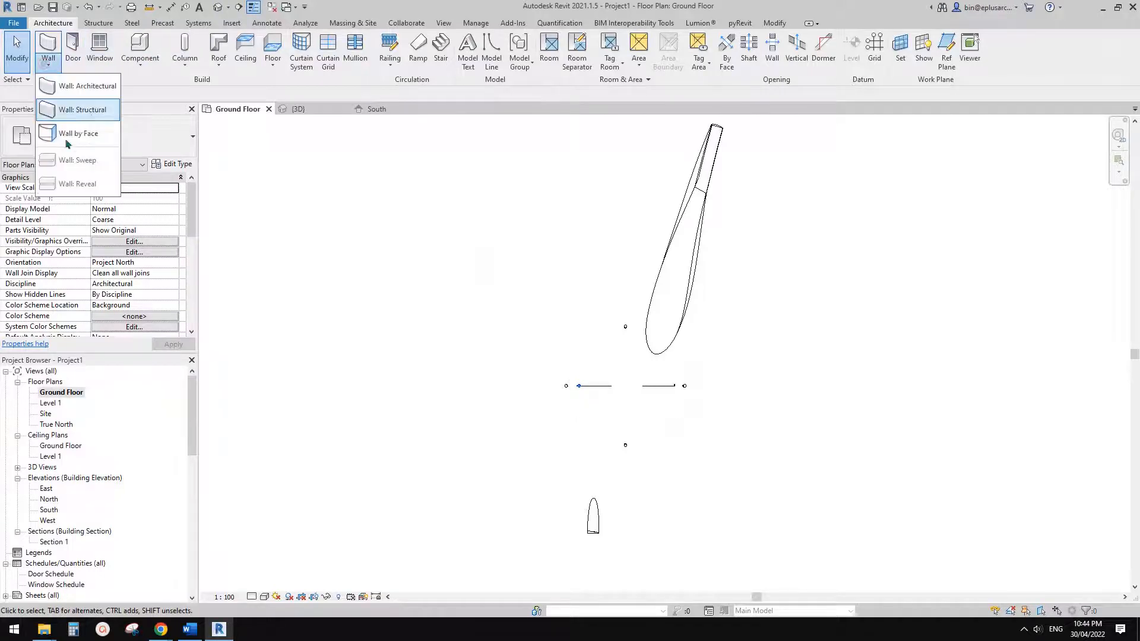
pyautogui.click(82, 111)
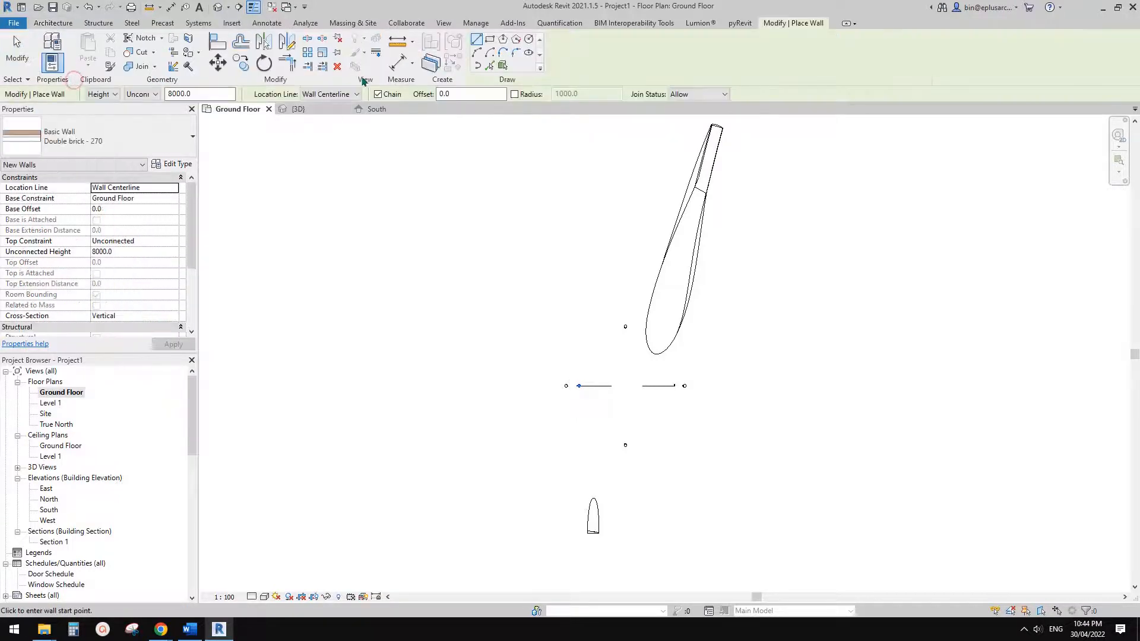
pyautogui.click(527, 55)
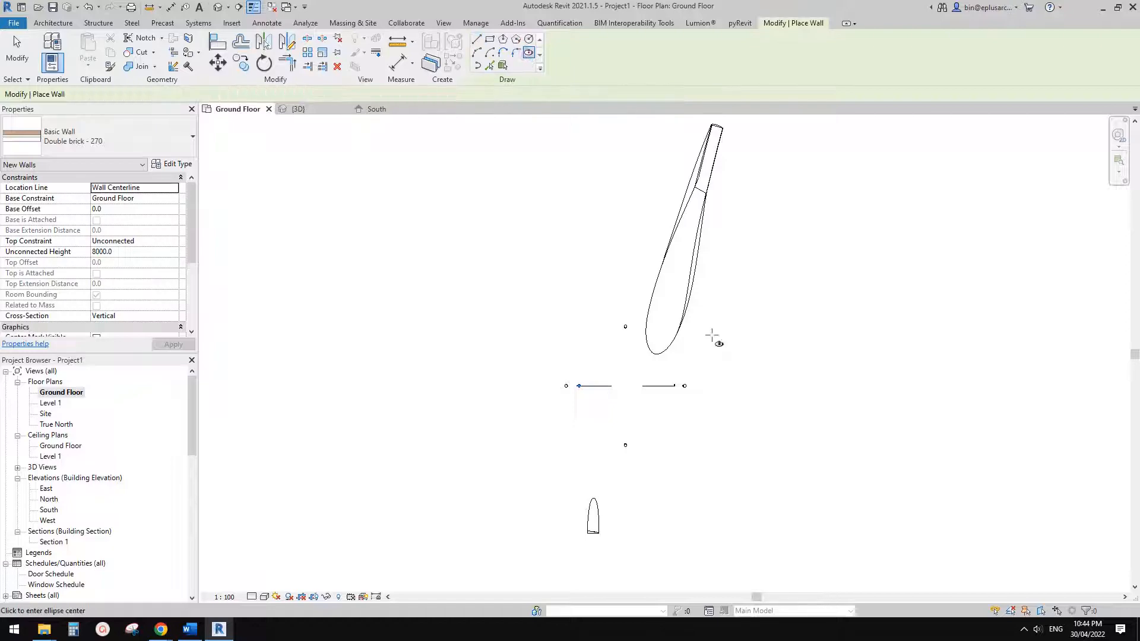
pyautogui.click(626, 387)
pyautogui.click(769, 387)
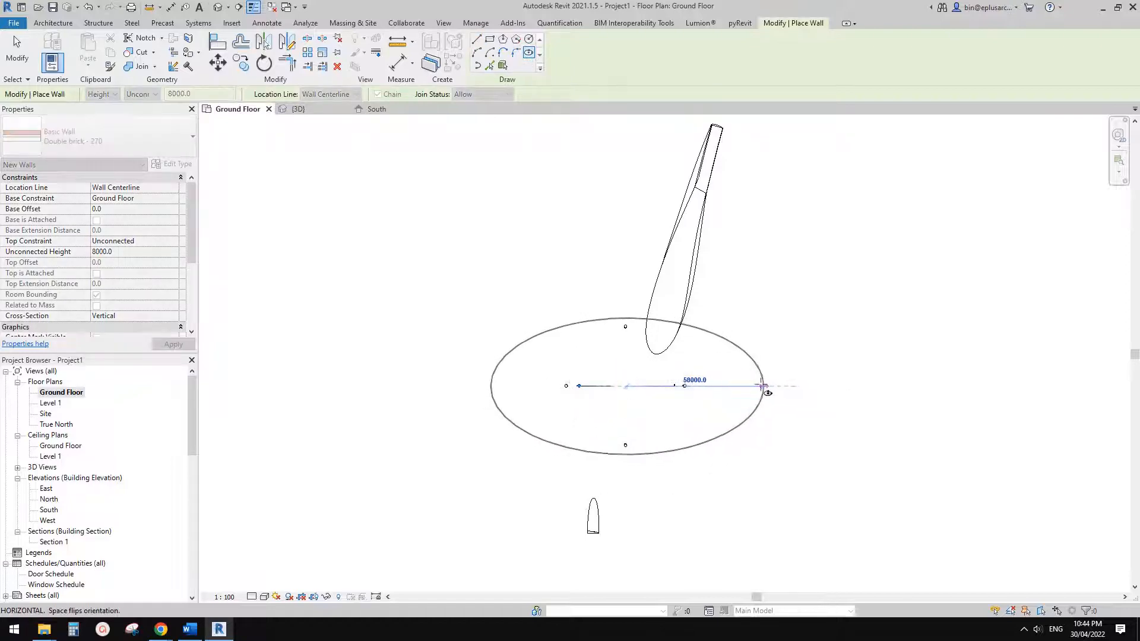
pyautogui.click(623, 323)
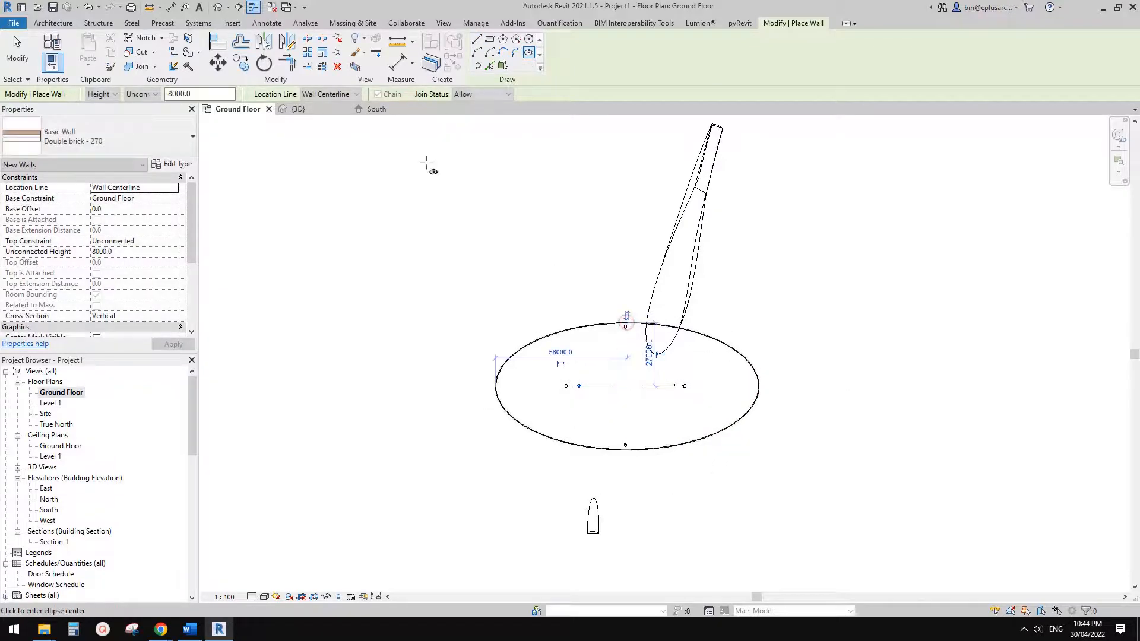
pyautogui.press('Escape')
pyautogui.press('Escape')
# - In the 3D view, select both halves of the elliptical wall and set their top constraint to Up to level: Level 2
pyautogui.click(218, 8)
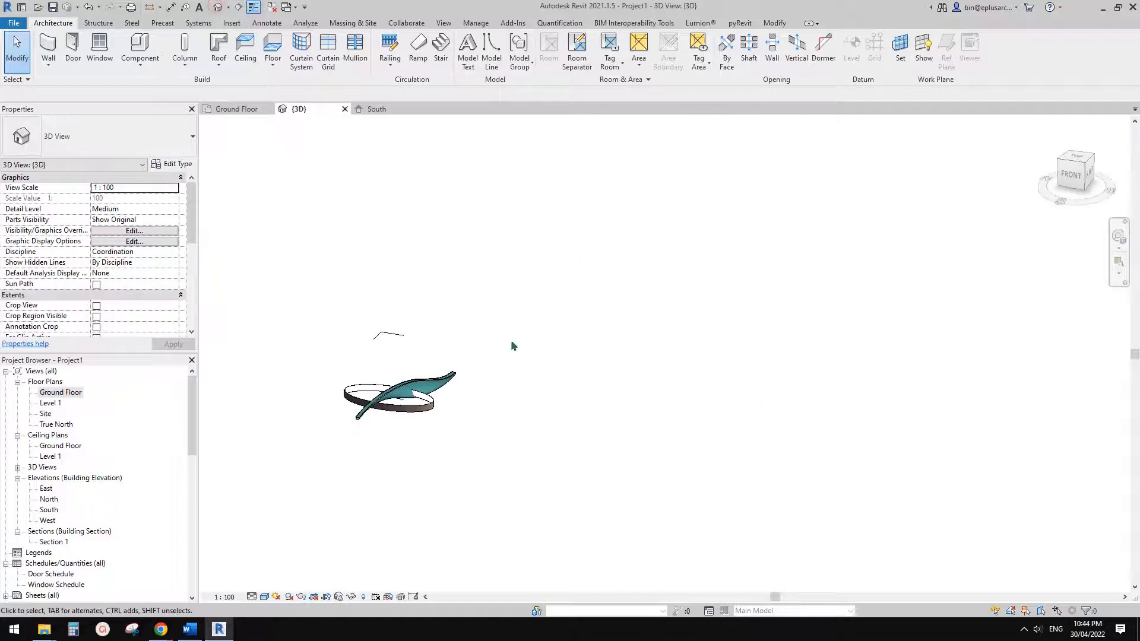
pyautogui.click(452, 375)
pyautogui.keyDown('ctrl'); pyautogui.click(452, 369); pyautogui.keyUp('ctrl')
pyautogui.moveTo(454, 368); pyautogui.dragTo(784, 382, button='middle')
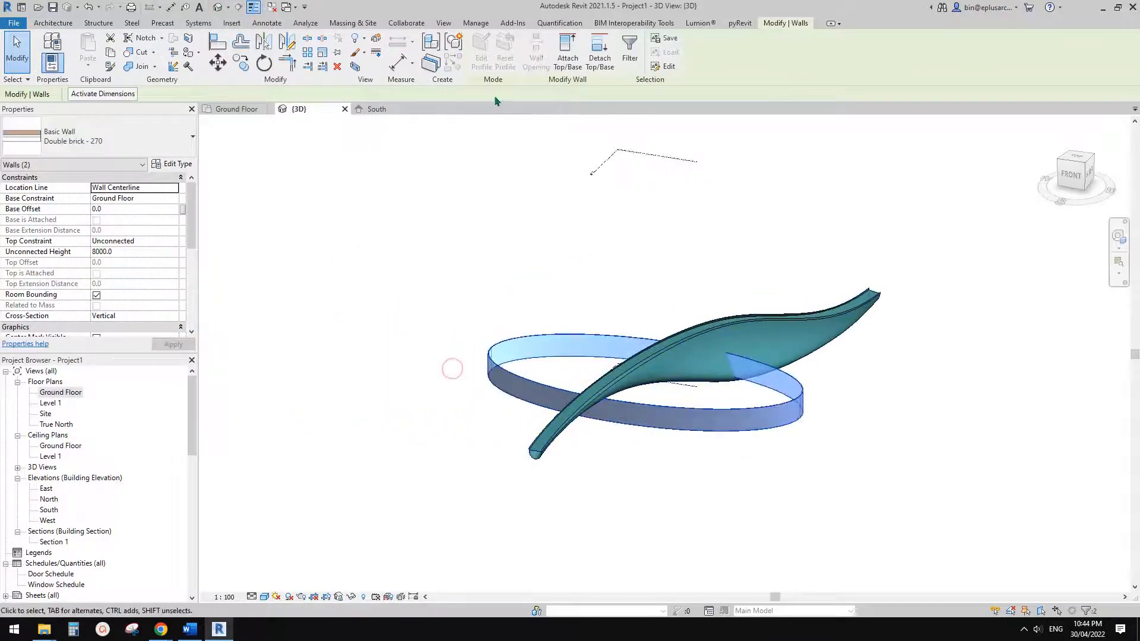
pyautogui.click(172, 242)
pyautogui.click(150, 279)
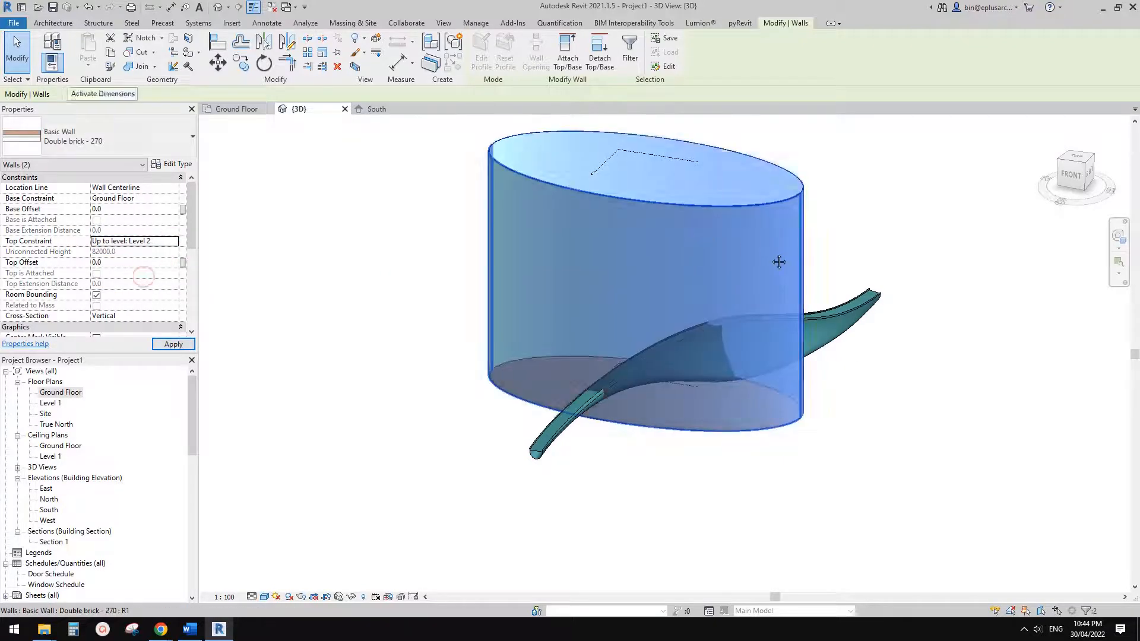
pyautogui.press('Escape')
# - Select the full chain of the elliptical wall and scale it down graphically from its centre
pyautogui.keyDown('shift'); pyautogui.moveTo(781, 262); pyautogui.dragTo(764, 317, button='middle'); pyautogui.keyUp('shift')
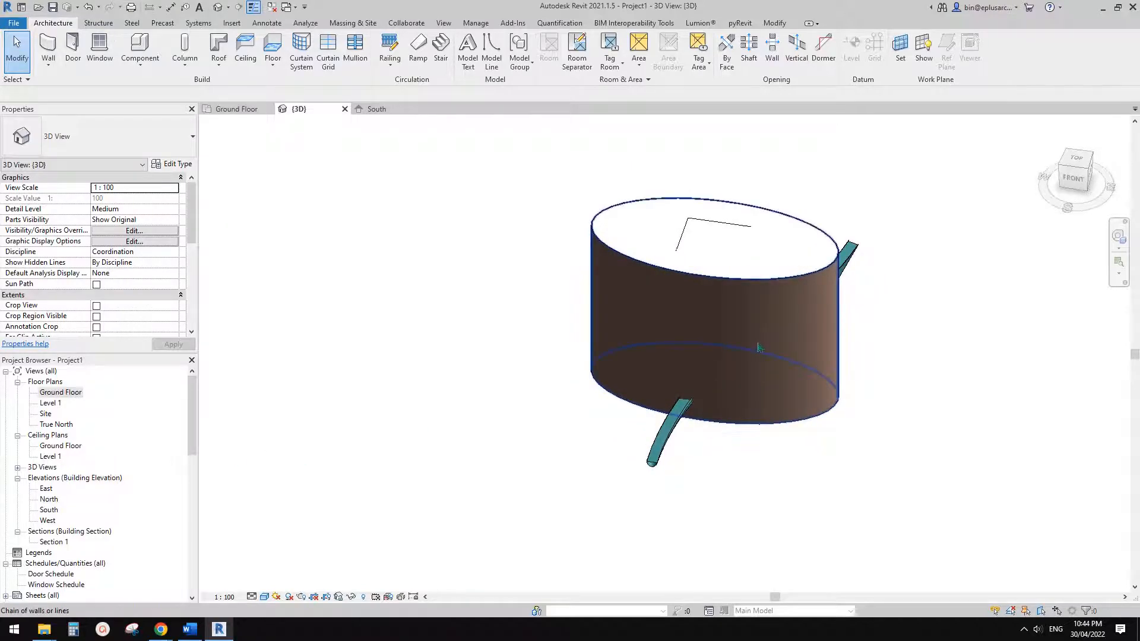
pyautogui.click(757, 346)
pyautogui.moveTo(757, 346)
pyautogui.keyDown('shift'); pyautogui.mouseDown(button='middle')
pyautogui.moveTo(725, 458)
pyautogui.moveTo(731, 375)
pyautogui.moveTo(720, 346)
pyautogui.moveTo(742, 341)
pyautogui.mouseUp(button='middle'); pyautogui.keyUp('shift')
pyautogui.press('r')
pyautogui.press('e')
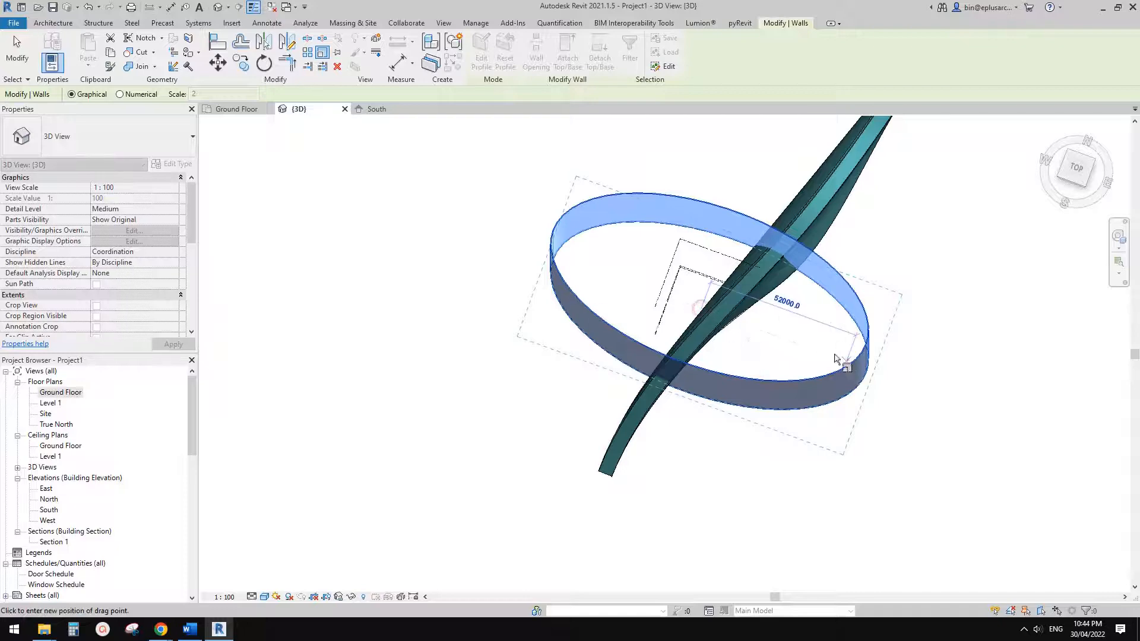
pyautogui.click(761, 336)
pyautogui.press('Escape')
pyautogui.keyDown('shift'); pyautogui.moveTo(789, 412); pyautogui.dragTo(751, 161, button='middle'); pyautogui.keyUp('shift')
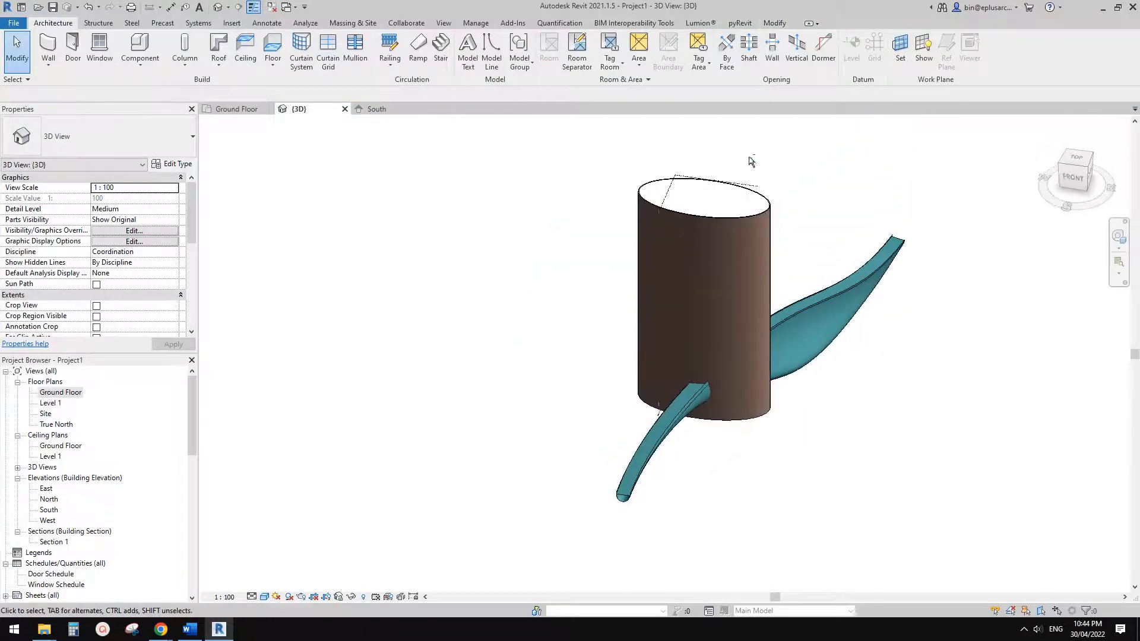
# - Move the bridge mass and the scaled elliptical wall apart so that the wall stands clear on its own
pyautogui.keyDown('shift'); pyautogui.moveTo(773, 277); pyautogui.dragTo(693, 327, button='middle'); pyautogui.keyUp('shift')
pyautogui.moveTo(693, 327); pyautogui.dragTo(964, 219)
pyautogui.scroll(-2, 840, 347)
pyautogui.moveTo(840, 347); pyautogui.dragTo(725, 418, button='middle')
pyautogui.scroll(1, 725, 417)
pyautogui.moveTo(889, 250); pyautogui.dragTo(987, 152)
pyautogui.click(687, 354)
pyautogui.scroll(3, 574, 354)
pyautogui.moveTo(574, 354); pyautogui.dragTo(829, 352, button='middle')
pyautogui.scroll(2, 729, 355)
pyautogui.keyDown('shift'); pyautogui.moveTo(720, 345); pyautogui.dragTo(719, 250, button='middle'); pyautogui.keyUp('shift')
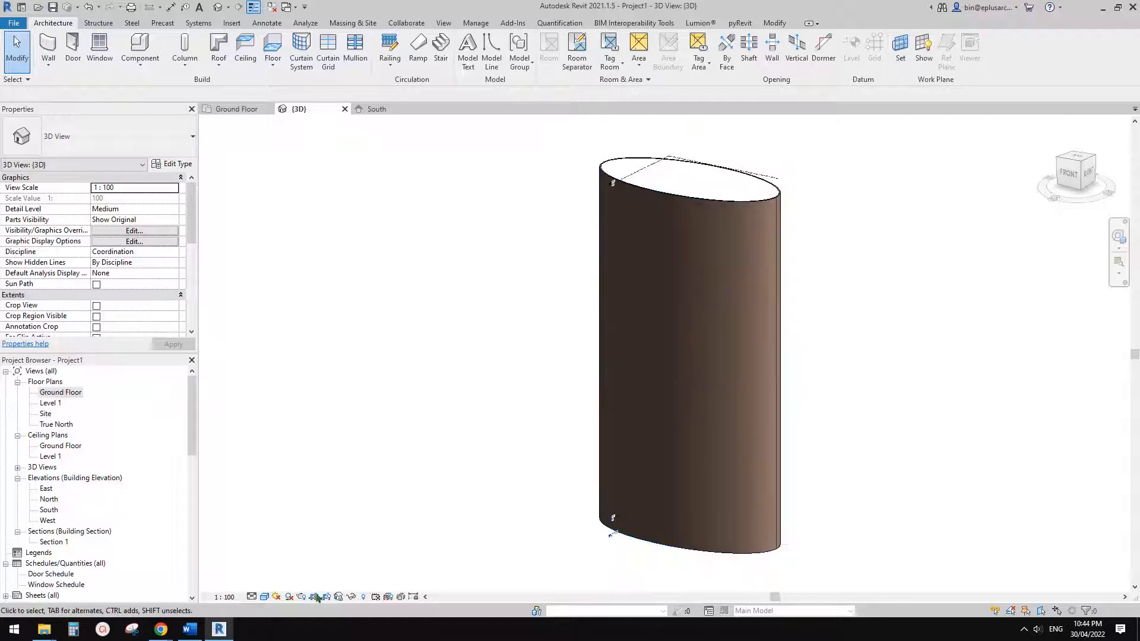
# - Return to Revit and examine the elliptical wall's base and top rims from below and above
pyautogui.click(218, 631)
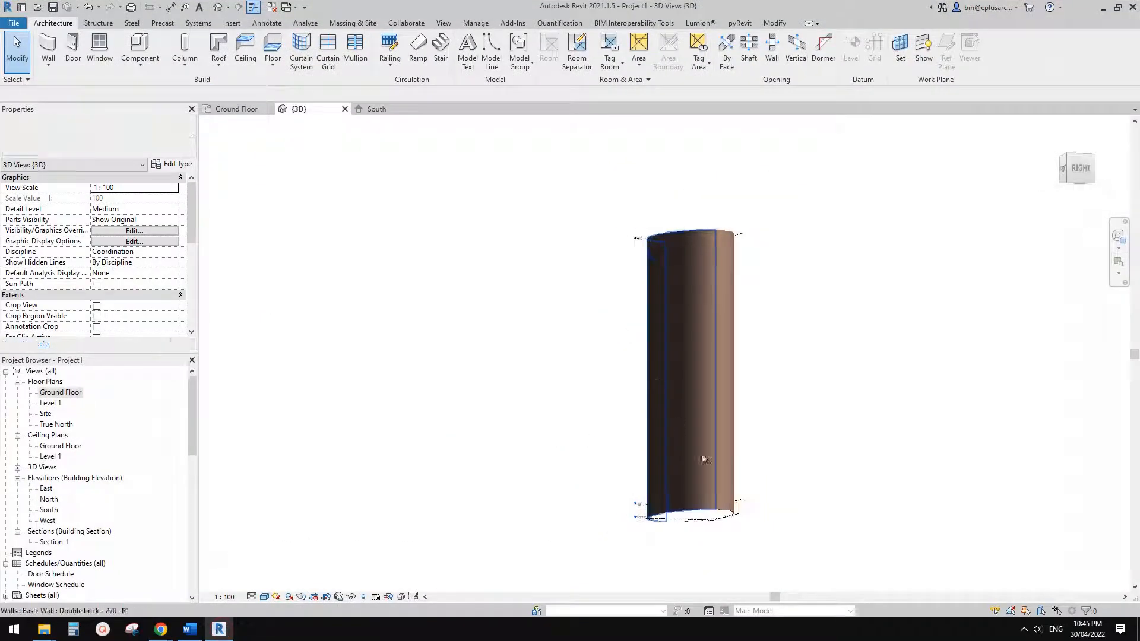
pyautogui.scroll(3, 689, 499)
pyautogui.scroll(1, 711, 438)
pyautogui.moveTo(689, 499); pyautogui.dragTo(671, 482, button='middle')
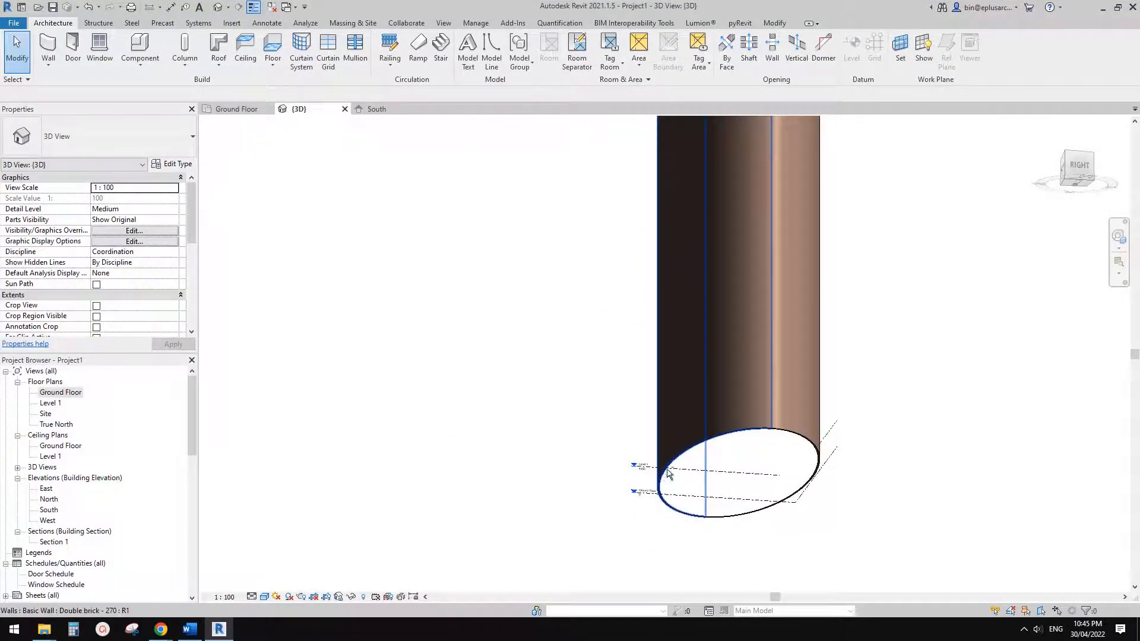
pyautogui.scroll(-4, 641, 469)
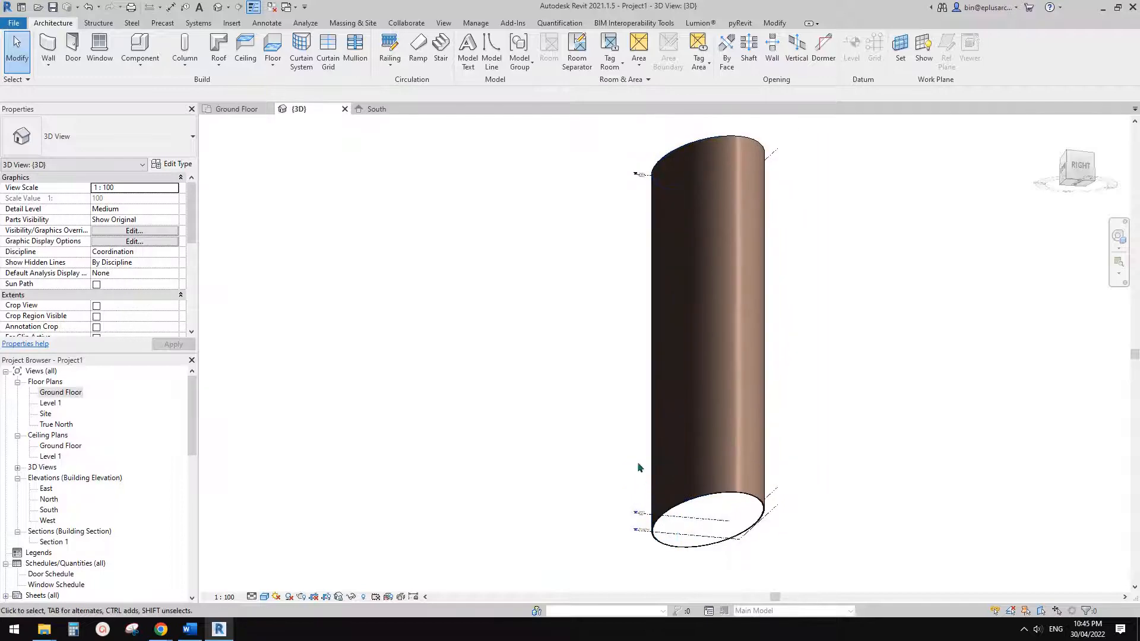
pyautogui.scroll(-1, 600, 258)
pyautogui.moveTo(627, 189); pyautogui.dragTo(629, 415, button='middle')
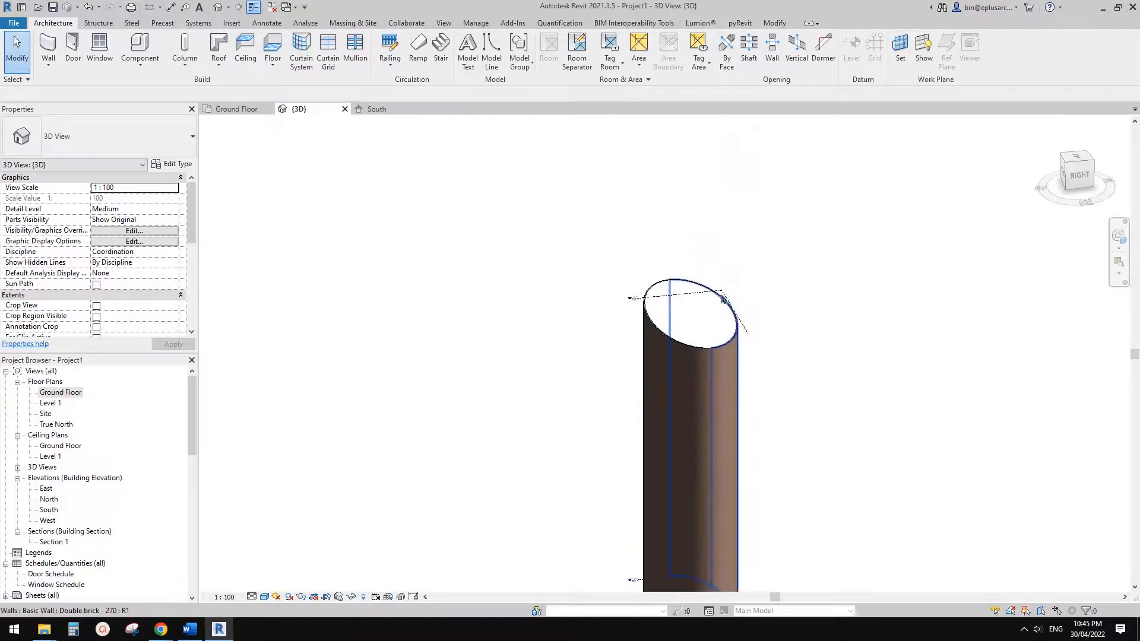
pyautogui.keyDown('shift'); pyautogui.moveTo(731, 310); pyautogui.dragTo(523, 274, button='middle'); pyautogui.keyUp('shift')
# - Start a new in-place model in the Mass category, accepting the default name
pyautogui.click(140, 58)
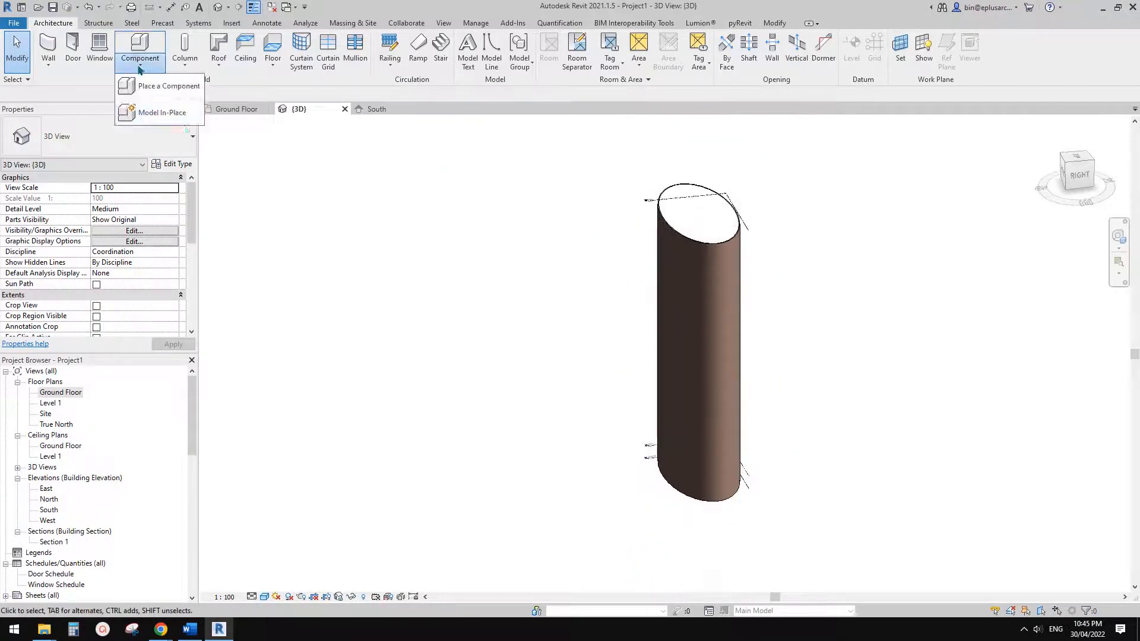
pyautogui.click(166, 113)
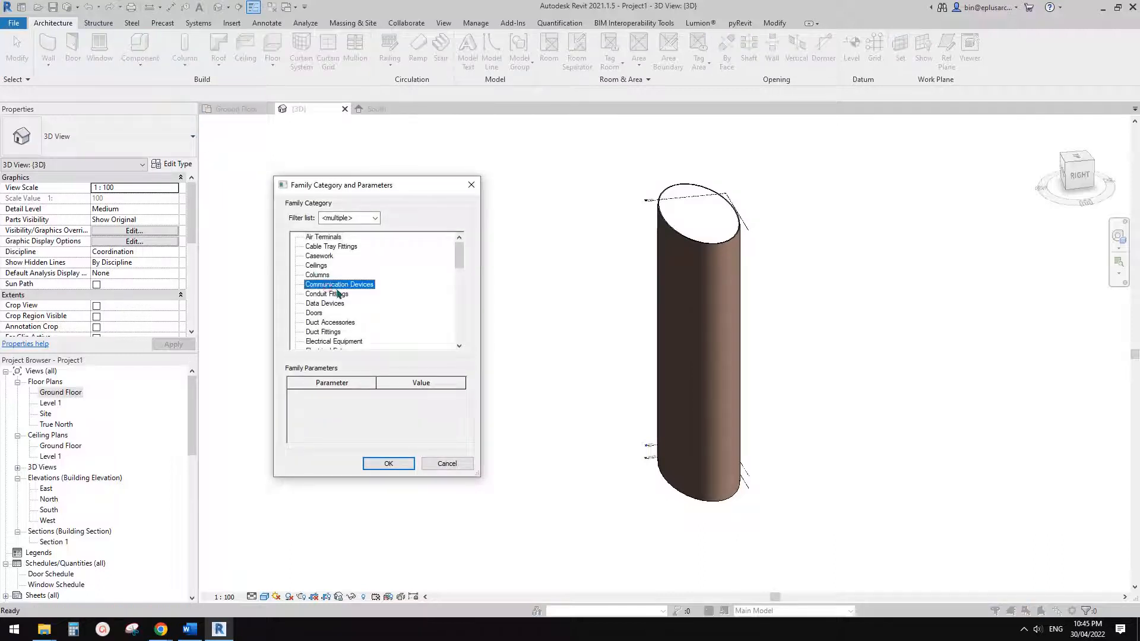
pyautogui.scroll(-4, 338, 294)
pyautogui.click(311, 332)
pyautogui.click(395, 463)
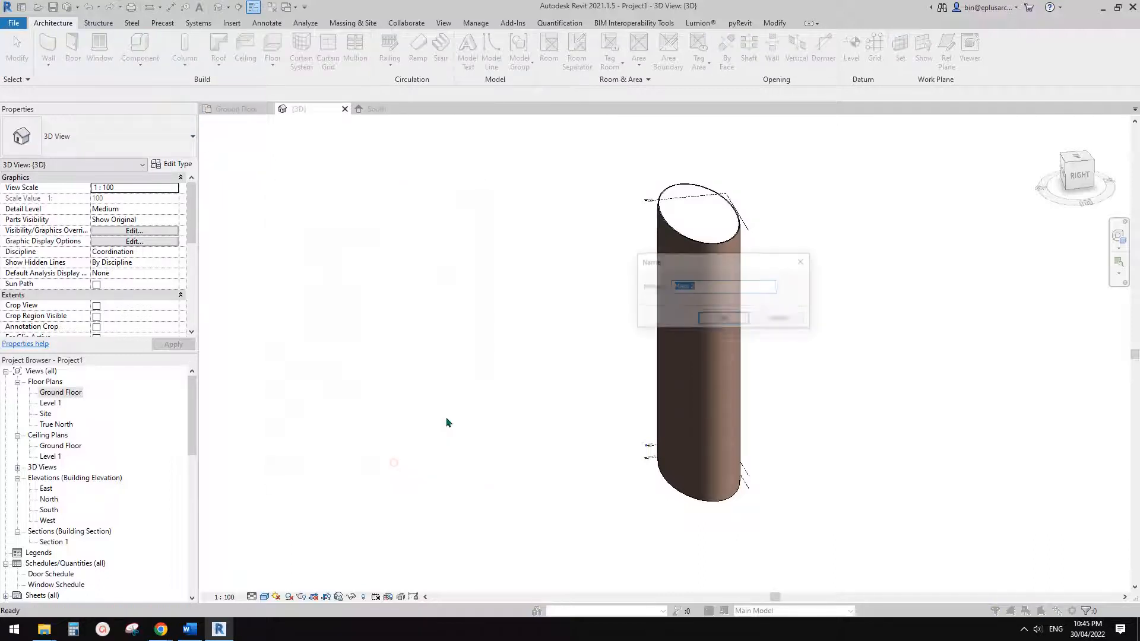
pyautogui.click(736, 319)
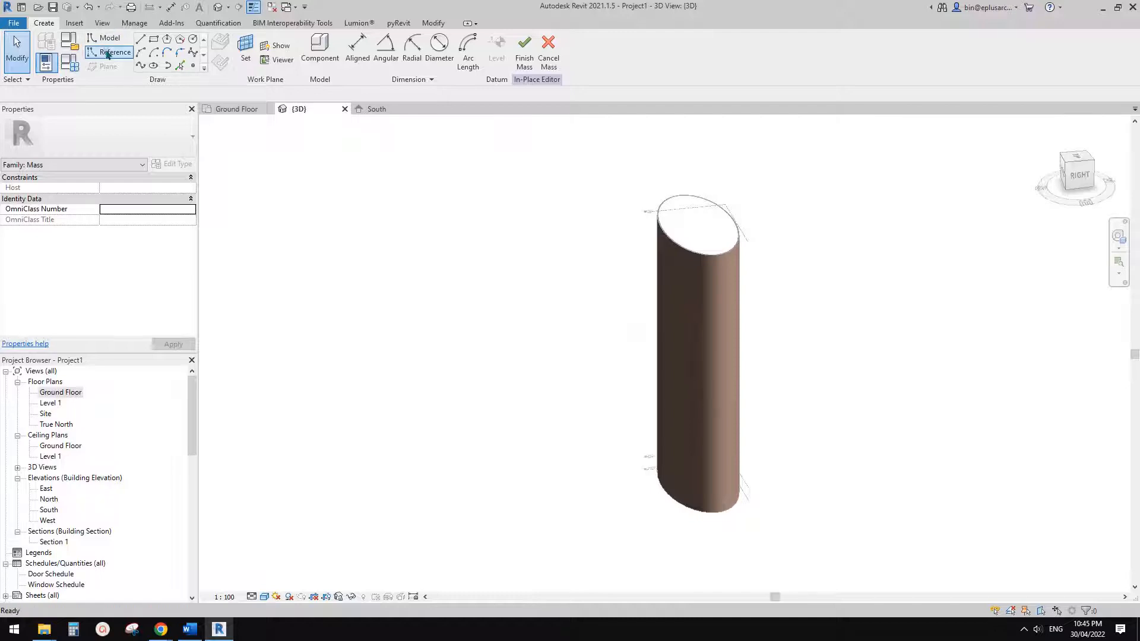
# - Start a through-points spline reference line at the midpoint of the wall's back base rim and run it to the front base rim
pyautogui.click(108, 52)
pyautogui.click(140, 67)
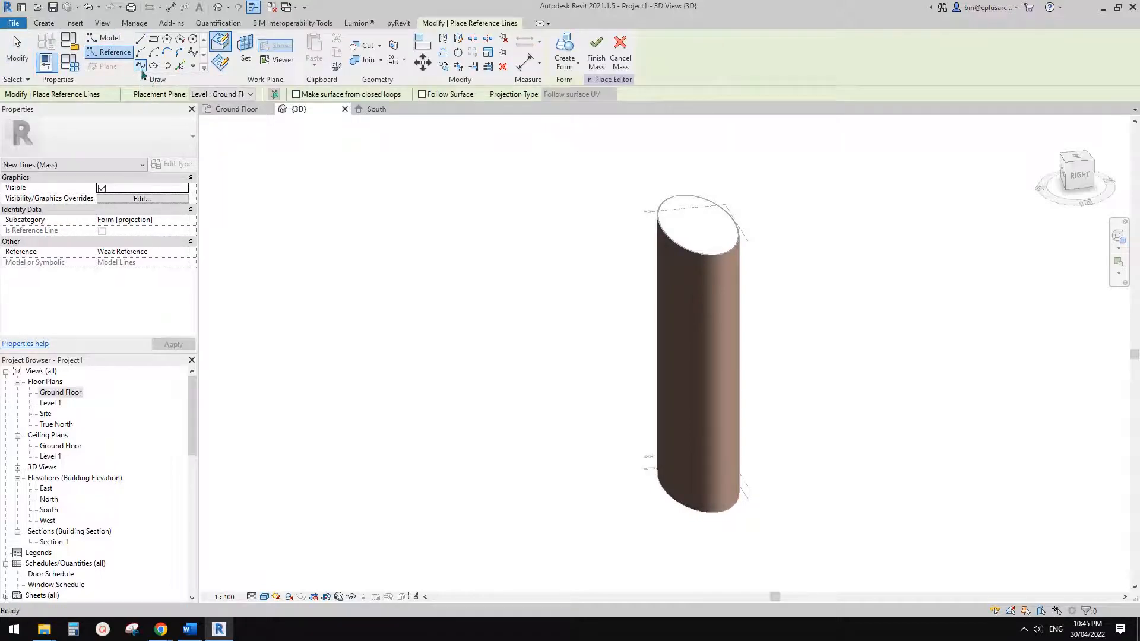
pyautogui.moveTo(678, 439); pyautogui.dragTo(667, 320, button='middle')
pyautogui.scroll(5, 686, 469)
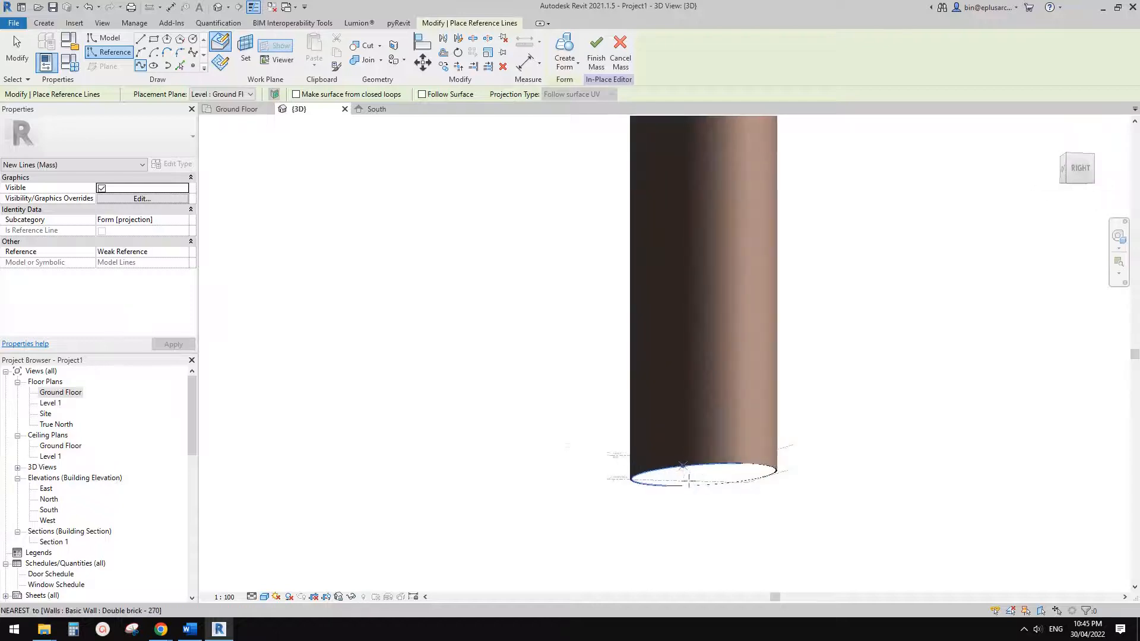
pyautogui.keyDown('shift'); pyautogui.moveTo(687, 469); pyautogui.dragTo(687, 383, button='middle'); pyautogui.keyUp('shift')
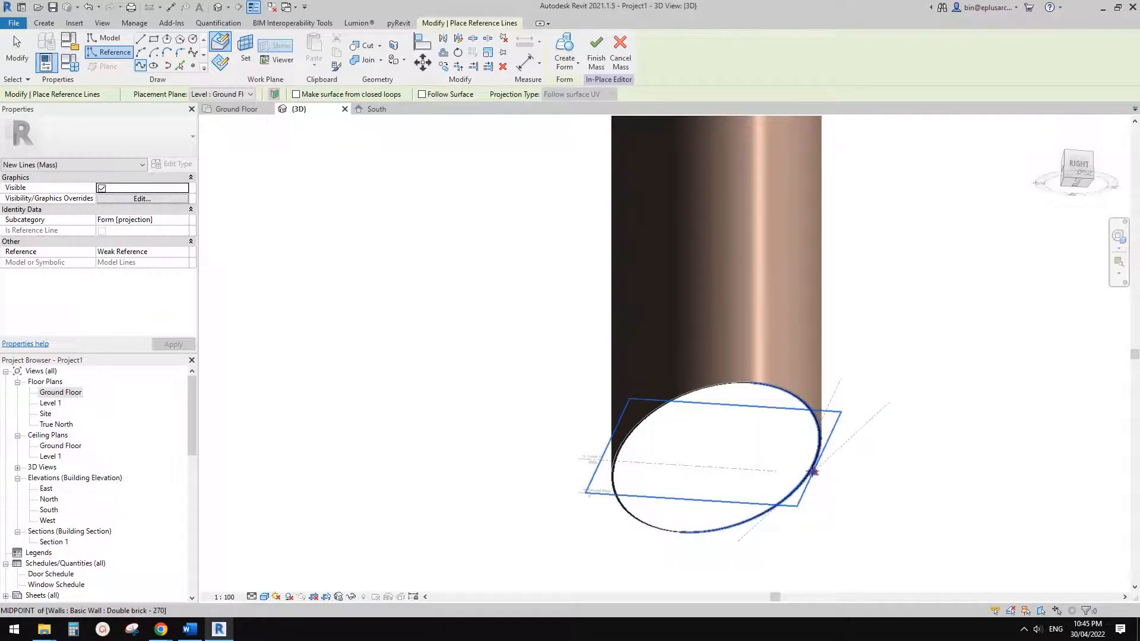
pyautogui.scroll(2, 810, 471)
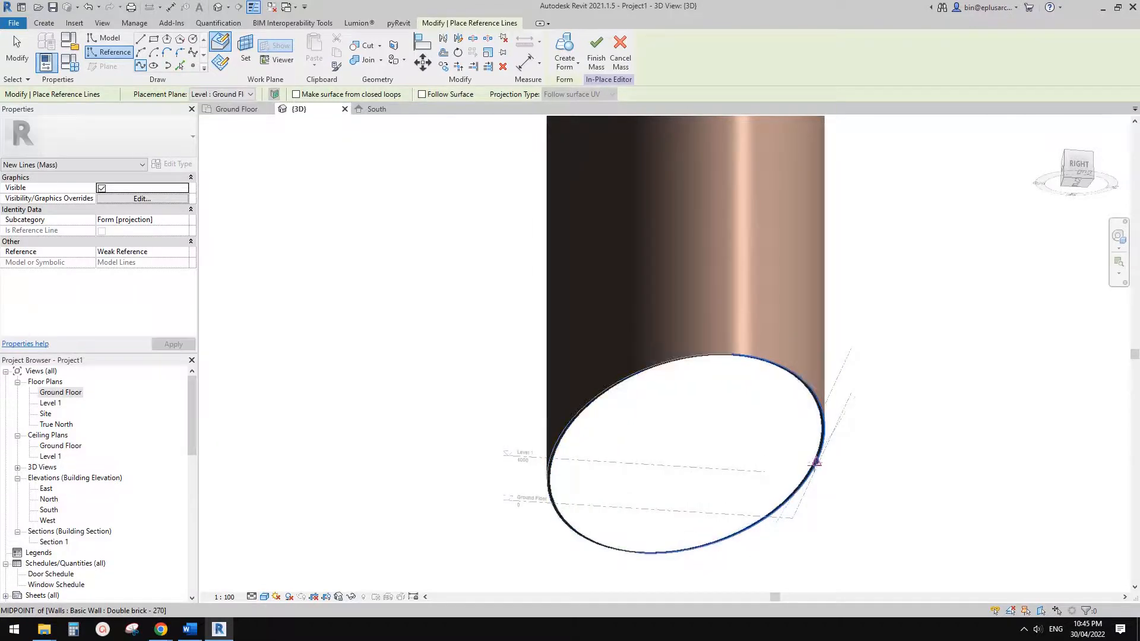
pyautogui.click(813, 465)
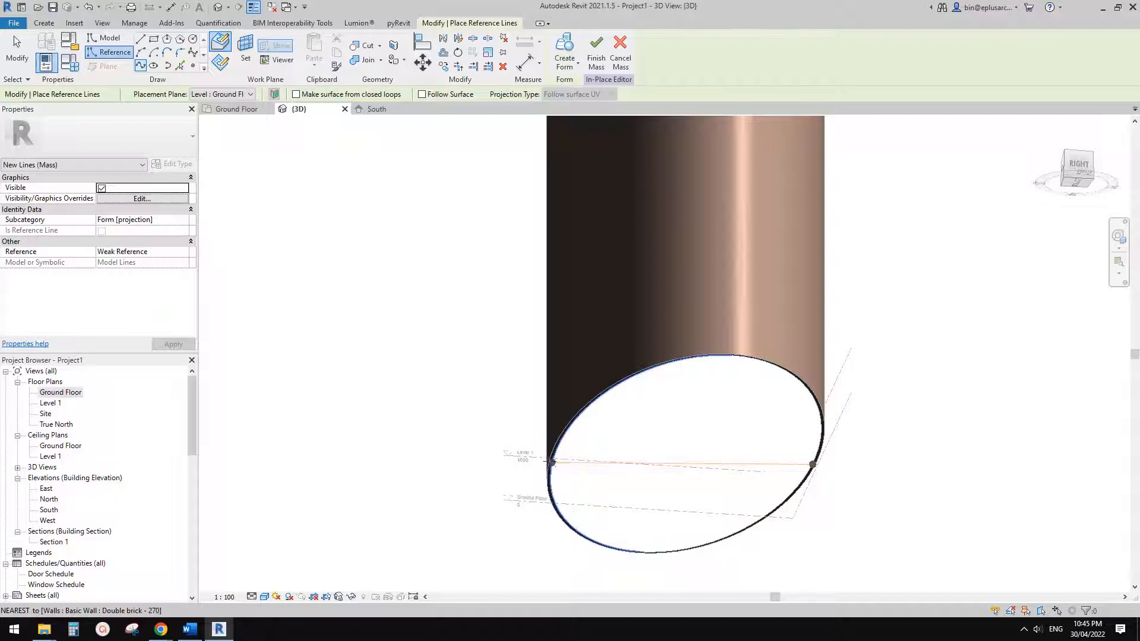
pyautogui.click(550, 460)
# - With drawing on faces enabled, continue the spline to a point about halfway up the wall's front face
pyautogui.scroll(-4, 495, 367)
pyautogui.keyDown('shift'); pyautogui.moveTo(504, 326); pyautogui.dragTo(565, 501, button='middle'); pyautogui.keyUp('shift')
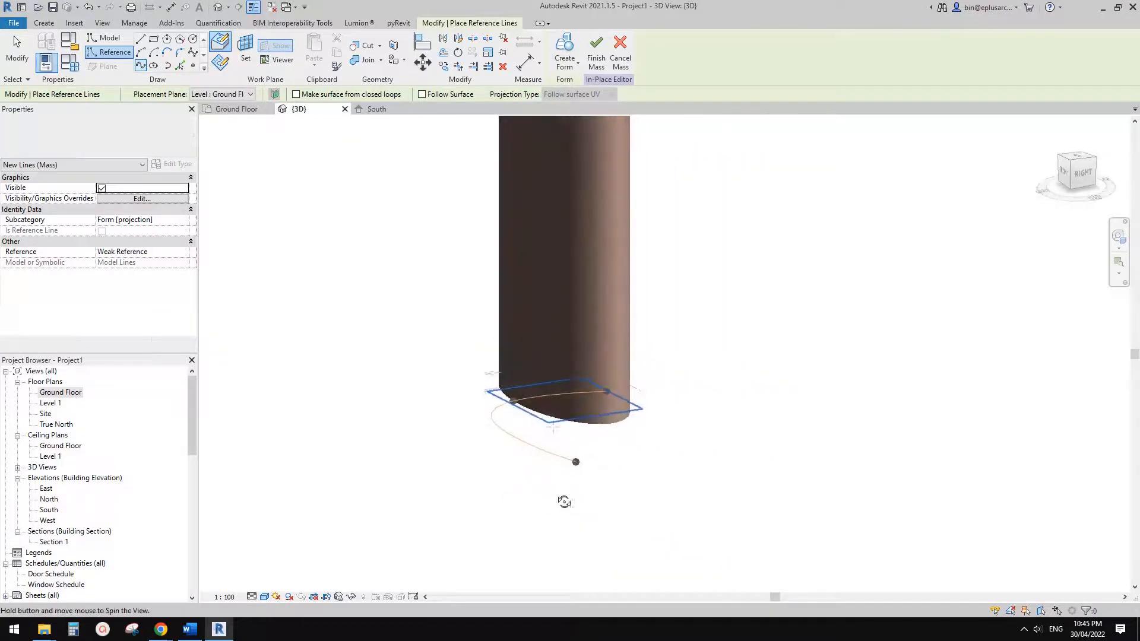
pyautogui.scroll(-2, 550, 416)
pyautogui.moveTo(529, 386)
pyautogui.keyDown('shift'); pyautogui.mouseDown(button='middle')
pyautogui.moveTo(535, 409)
pyautogui.moveTo(514, 376)
pyautogui.moveTo(545, 380)
pyautogui.mouseUp(button='middle'); pyautogui.keyUp('shift')
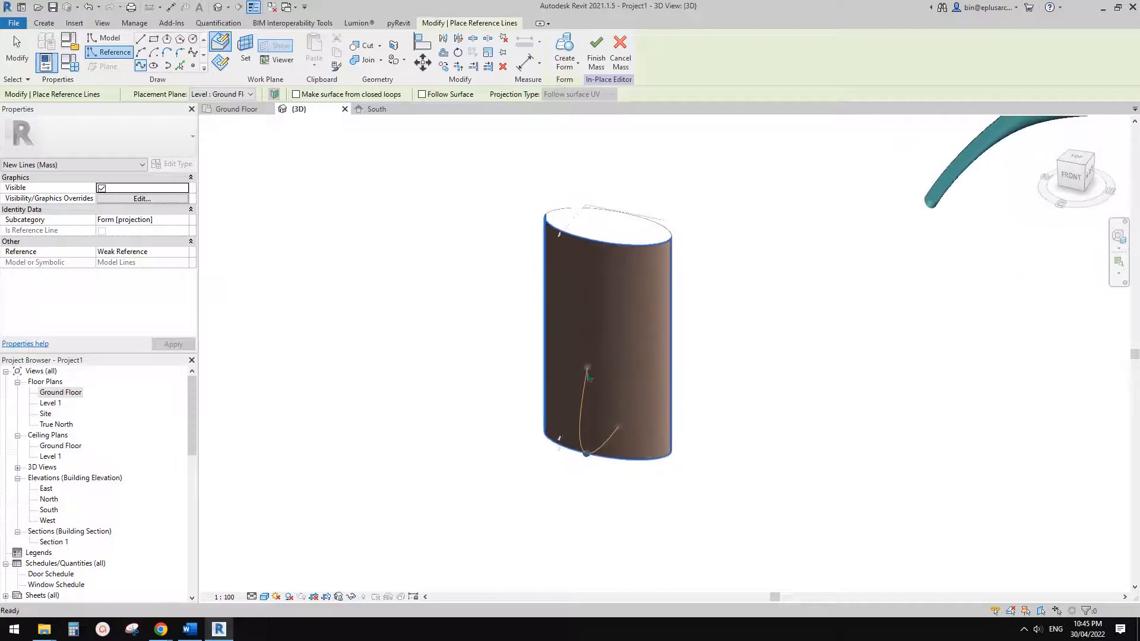
pyautogui.click(226, 50)
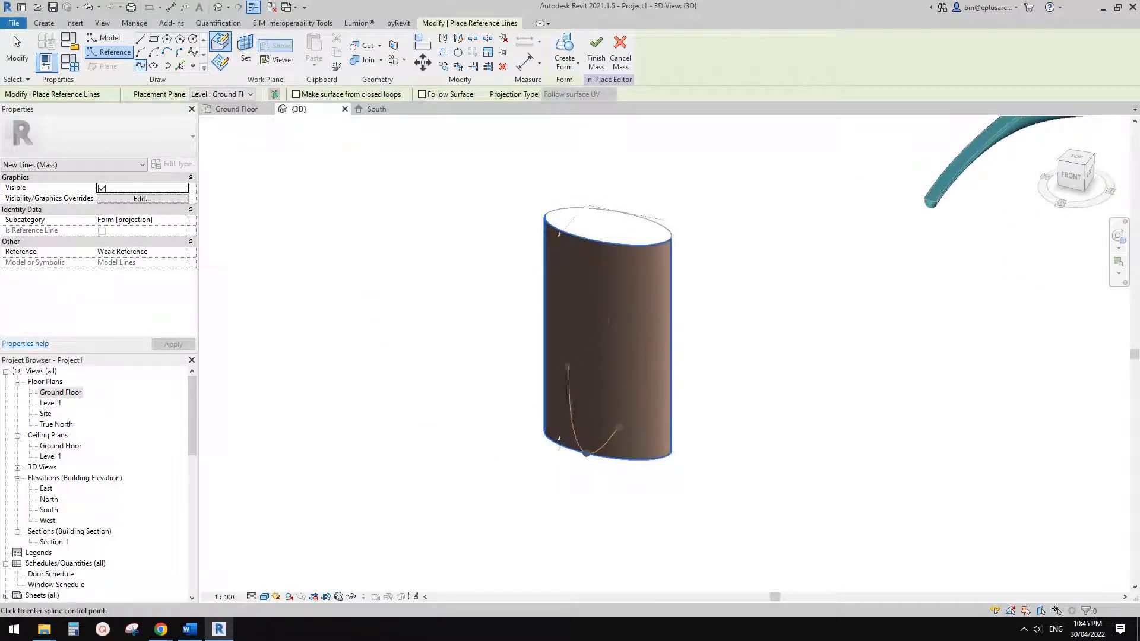
pyautogui.keyDown('shift'); pyautogui.moveTo(592, 371); pyautogui.dragTo(500, 450, button='middle'); pyautogui.keyUp('shift')
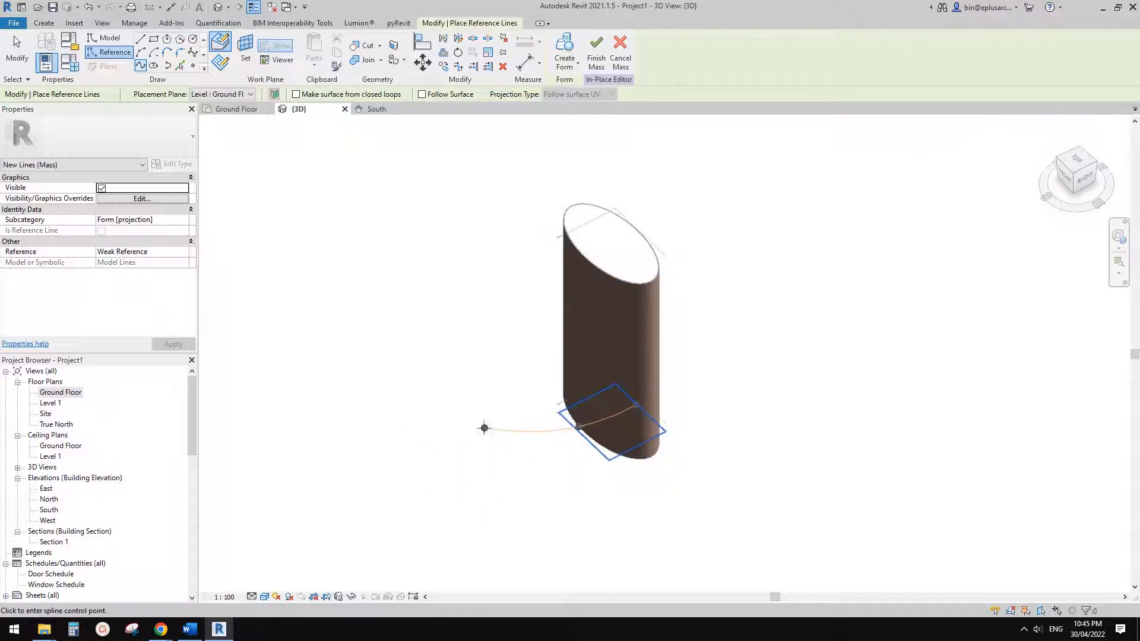
pyautogui.keyDown('shift'); pyautogui.moveTo(485, 428); pyautogui.dragTo(584, 336, button='middle'); pyautogui.keyUp('shift')
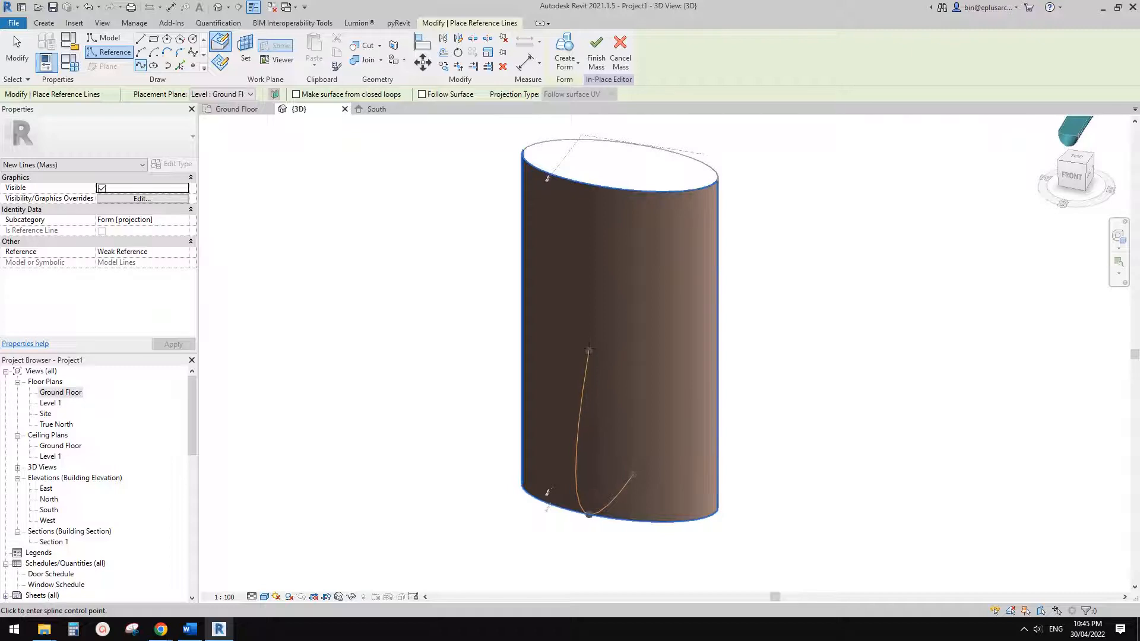
pyautogui.click(593, 339)
# - Continue the spline through the midpoint of the front top rim, end it on the back top rim, and finish the line
pyautogui.moveTo(654, 240); pyautogui.dragTo(615, 359, button='middle')
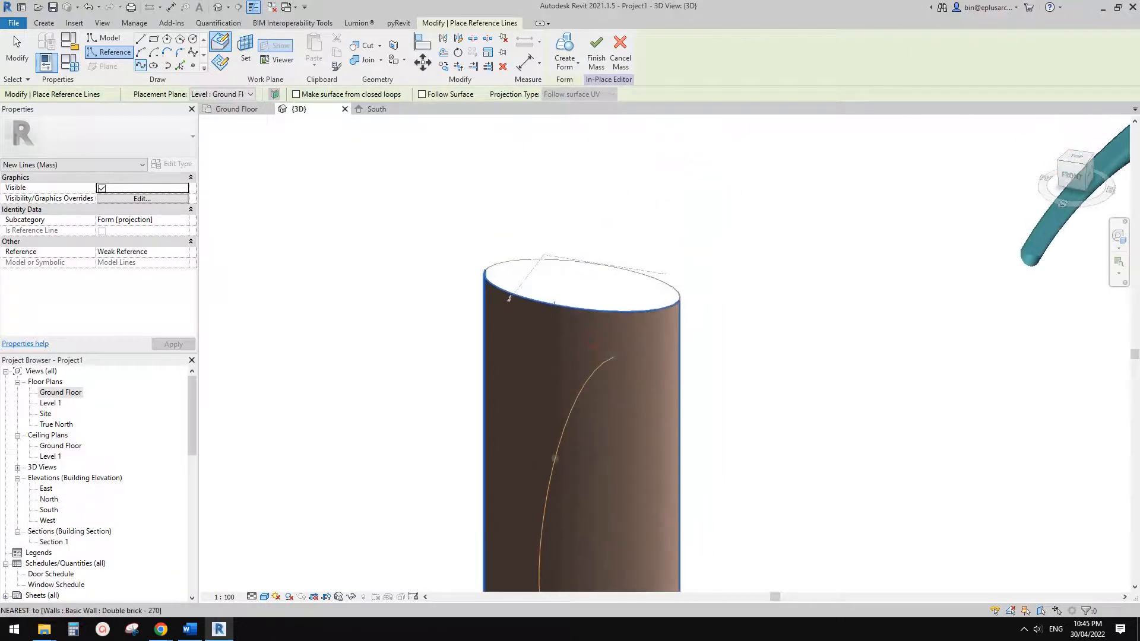
pyautogui.click(565, 305)
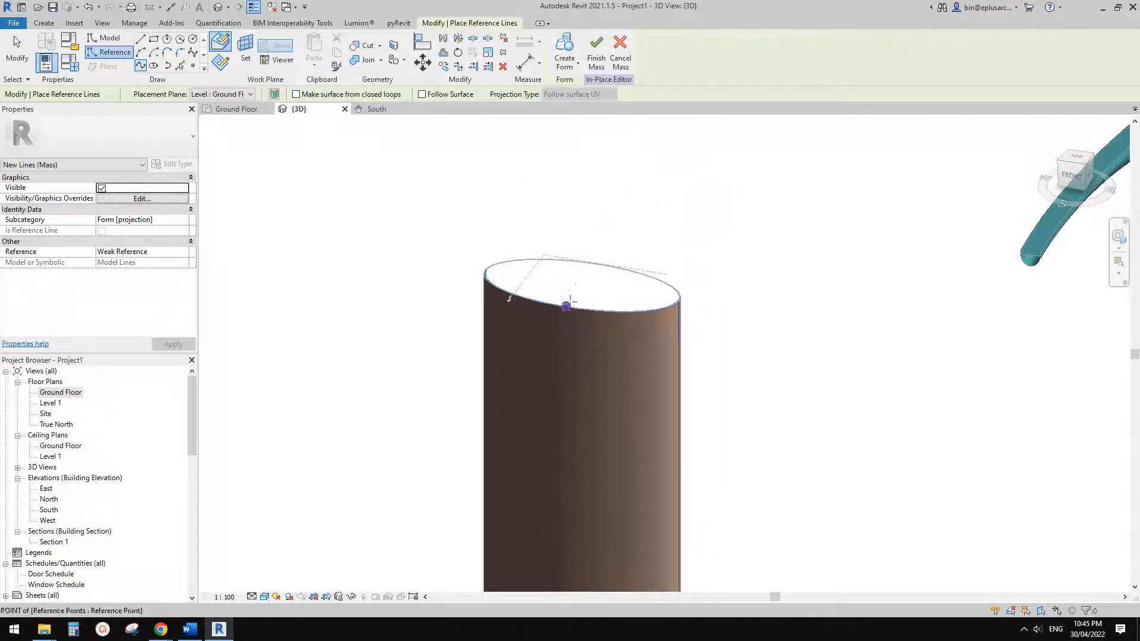
pyautogui.click(599, 263)
pyautogui.scroll(-3, 600, 263)
pyautogui.keyDown('shift'); pyautogui.moveTo(599, 263); pyautogui.dragTo(514, 313, button='middle'); pyautogui.keyUp('shift')
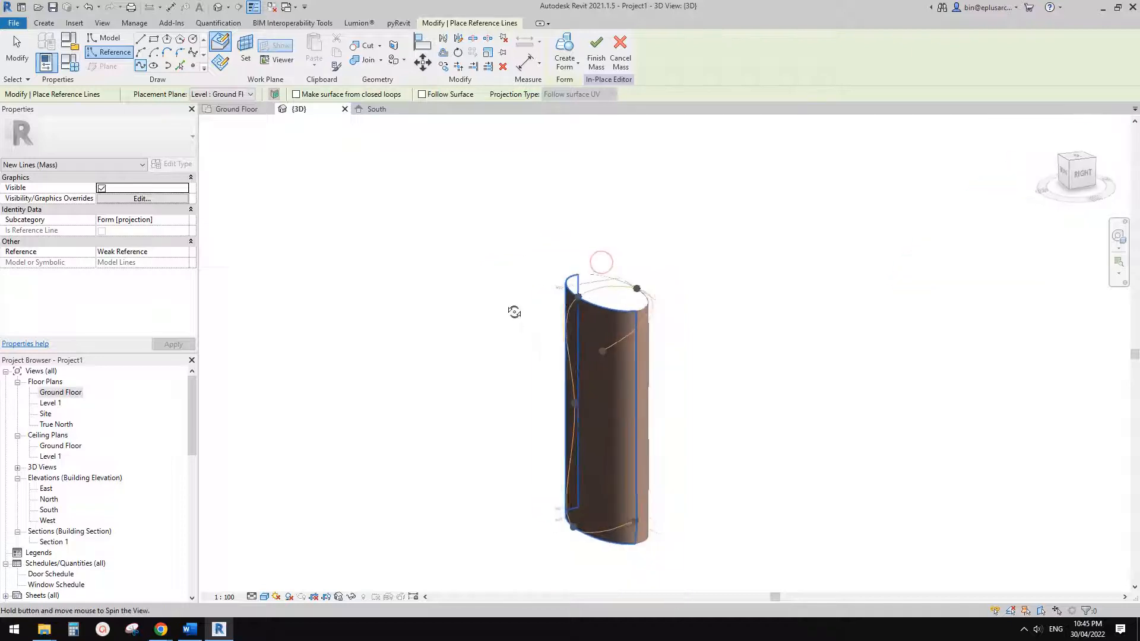
pyautogui.press('Escape')
pyautogui.press('Escape')
# - Select the spline's mid-height reference point and set its host to <not associated>
pyautogui.scroll(1, 653, 389)
pyautogui.moveTo(653, 389); pyautogui.dragTo(740, 355, button='middle')
pyautogui.keyDown('shift'); pyautogui.moveTo(740, 355); pyautogui.dragTo(677, 377, button='middle'); pyautogui.keyUp('shift')
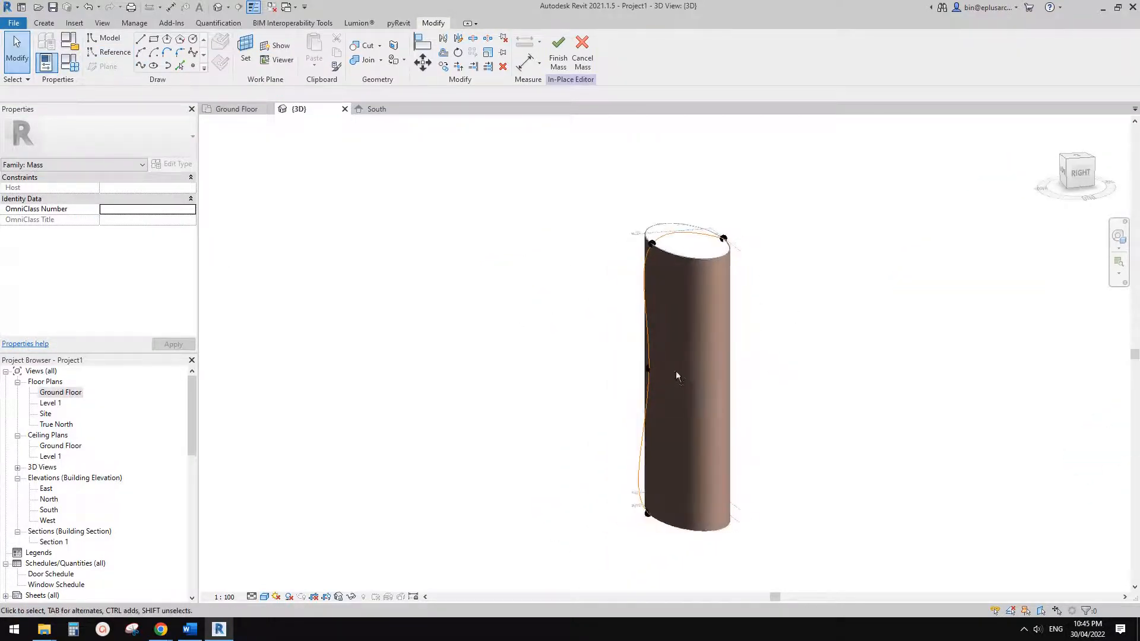
pyautogui.scroll(2, 618, 377)
pyautogui.moveTo(598, 352); pyautogui.dragTo(664, 392)
pyautogui.keyDown('shift'); pyautogui.moveTo(663, 391); pyautogui.dragTo(738, 412, button='middle'); pyautogui.keyUp('shift')
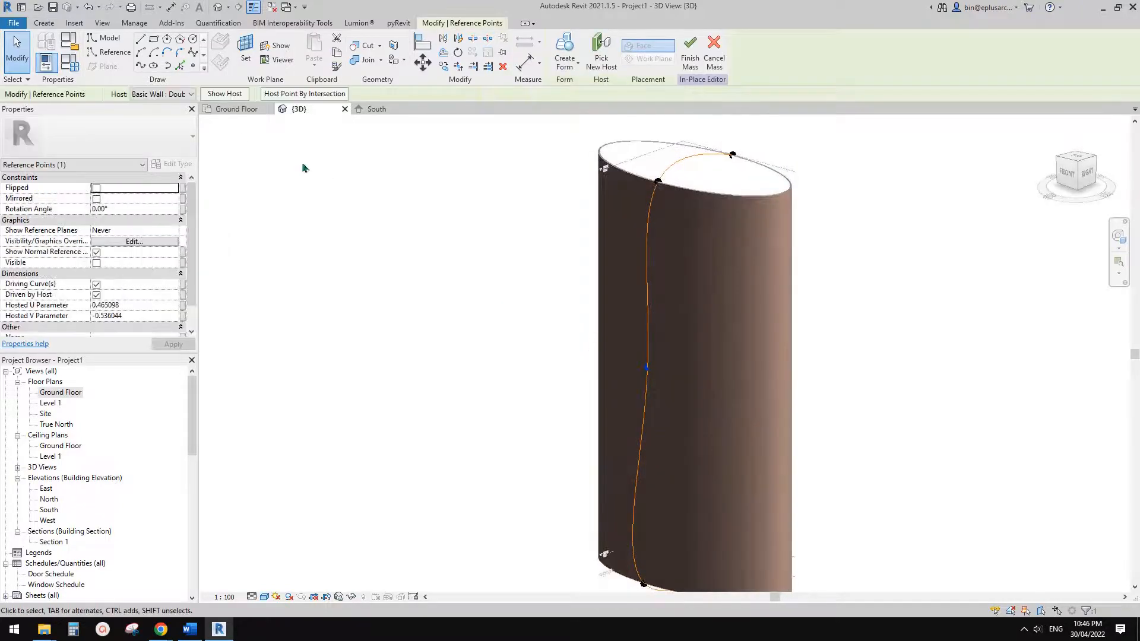
pyautogui.click(225, 94)
pyautogui.press('Escape')
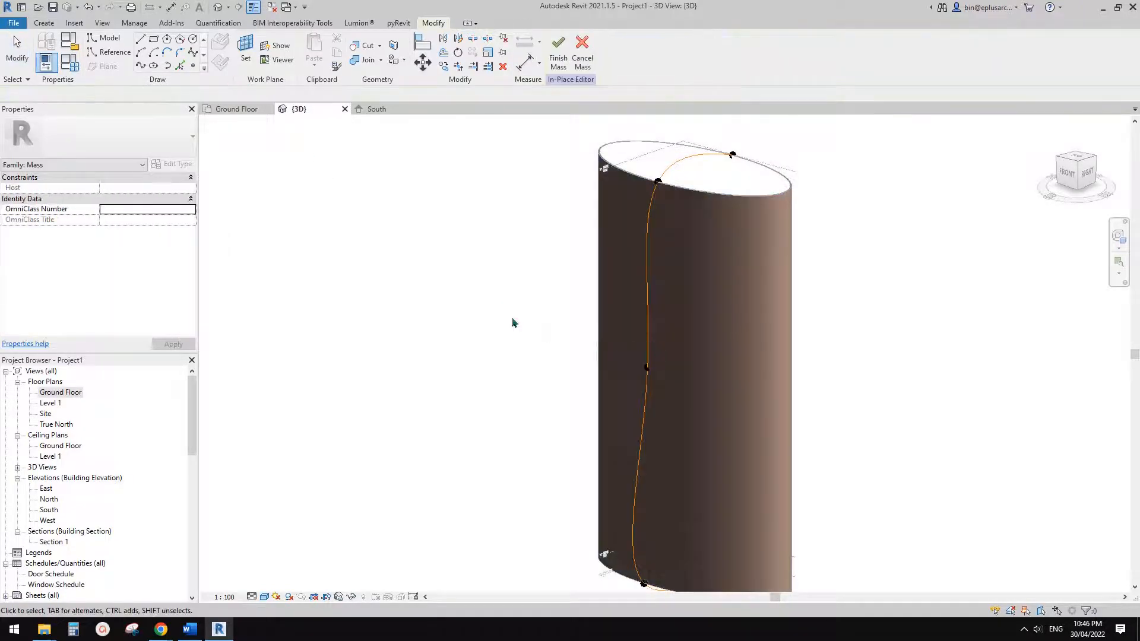
pyautogui.moveTo(518, 321); pyautogui.dragTo(672, 402)
pyautogui.click(182, 94)
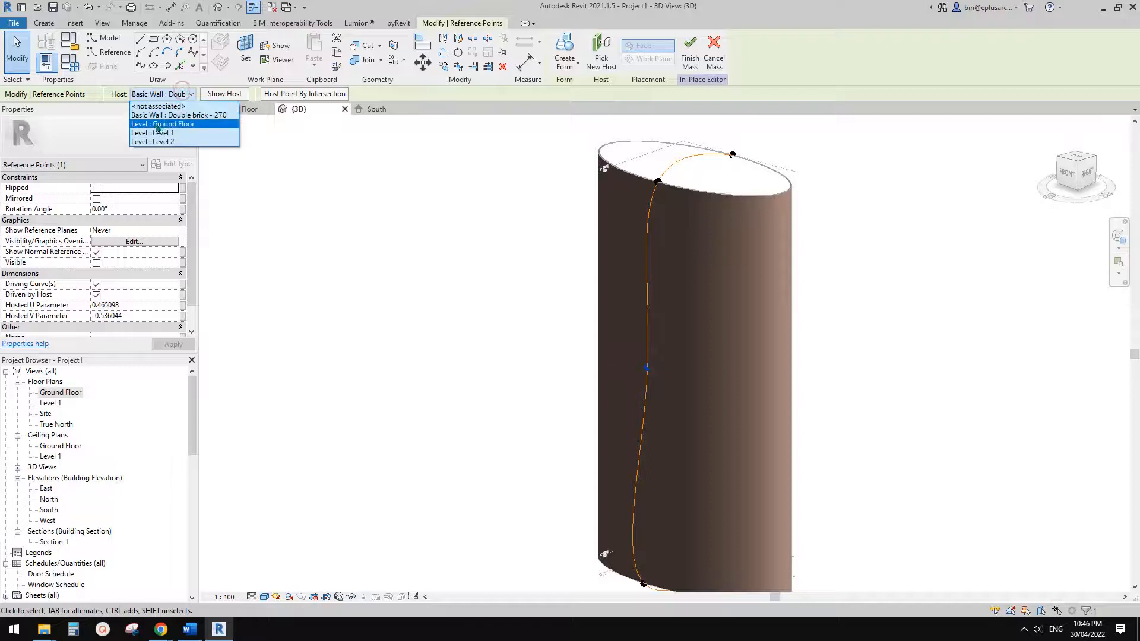
pyautogui.click(162, 105)
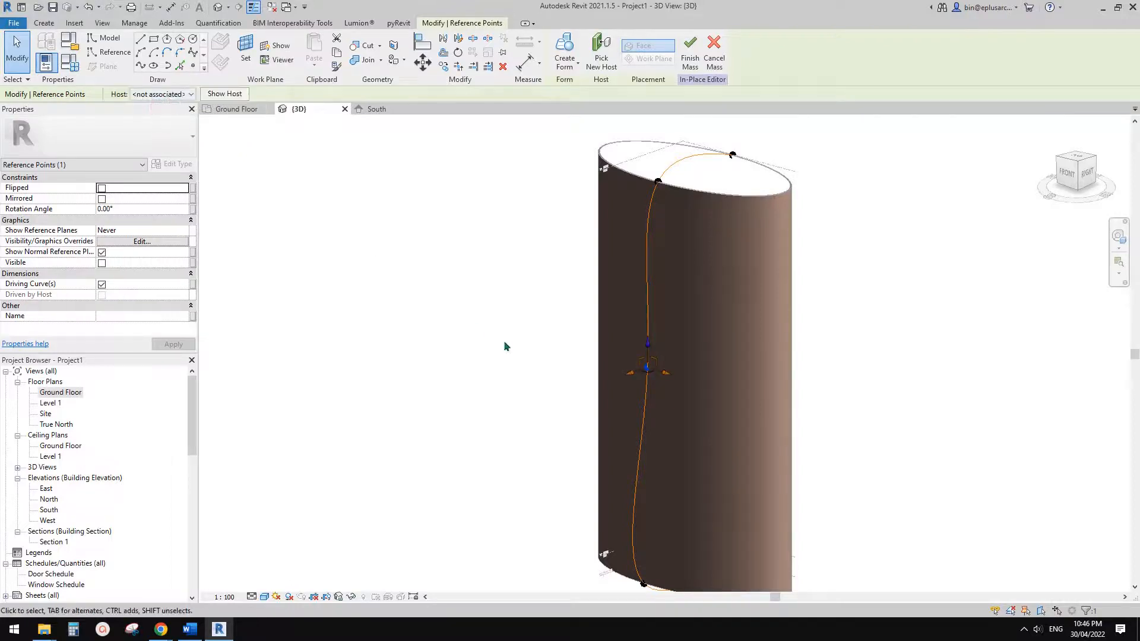
# - Pull the freed mid-height spline point outward from the wall's front face to bow the curve
pyautogui.keyDown('shift'); pyautogui.moveTo(505, 347); pyautogui.dragTo(475, 385, button='middle'); pyautogui.keyUp('shift')
pyautogui.moveTo(624, 373); pyautogui.dragTo(593, 372)
pyautogui.click(805, 234)
pyautogui.keyDown('shift'); pyautogui.moveTo(664, 321); pyautogui.dragTo(682, 382, button='middle'); pyautogui.keyUp('shift')
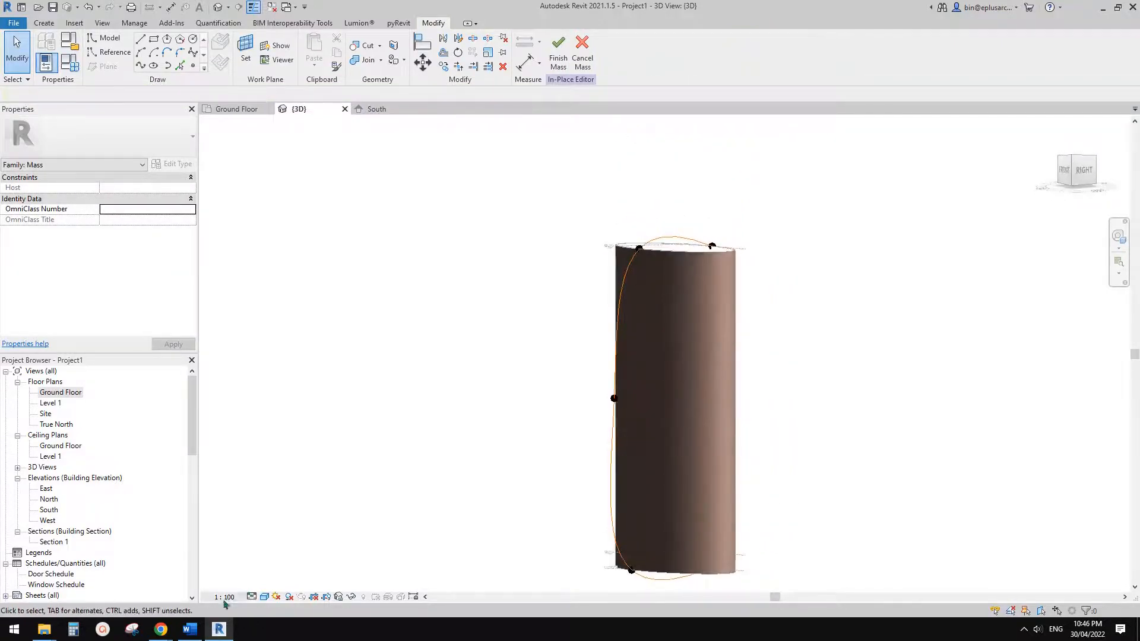
# - Check the tower reference image in the browser, return to Revit, and set the front top-rim spline point's host to <not associated>
pyautogui.click(215, 634)
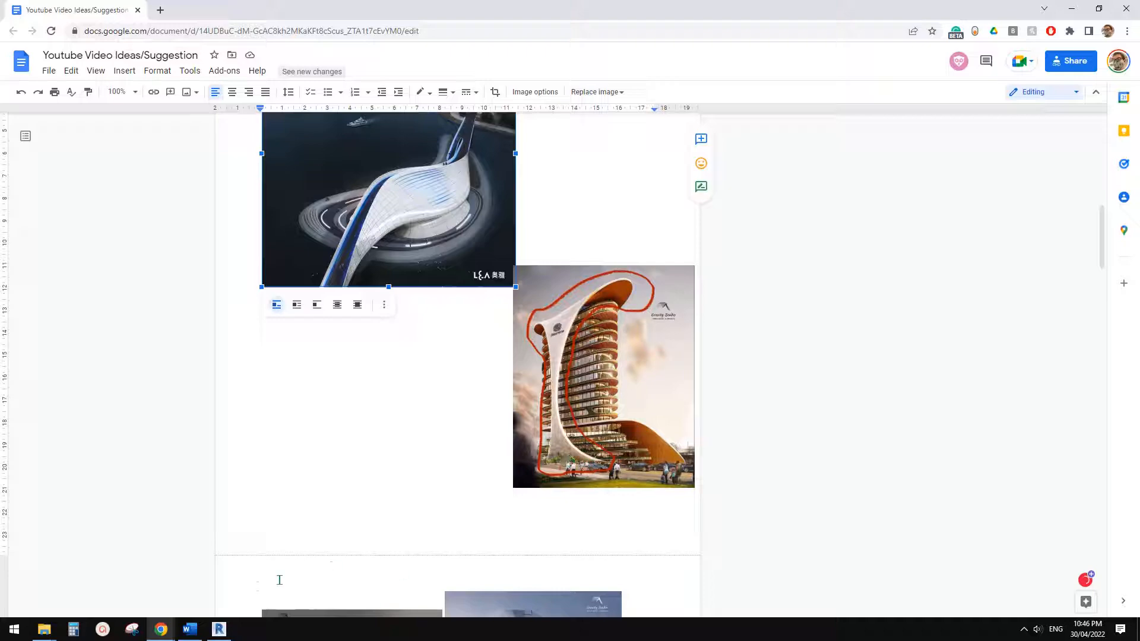
pyautogui.click(219, 629)
pyautogui.keyDown('shift'); pyautogui.moveTo(750, 344); pyautogui.dragTo(631, 209, button='middle'); pyautogui.keyUp('shift')
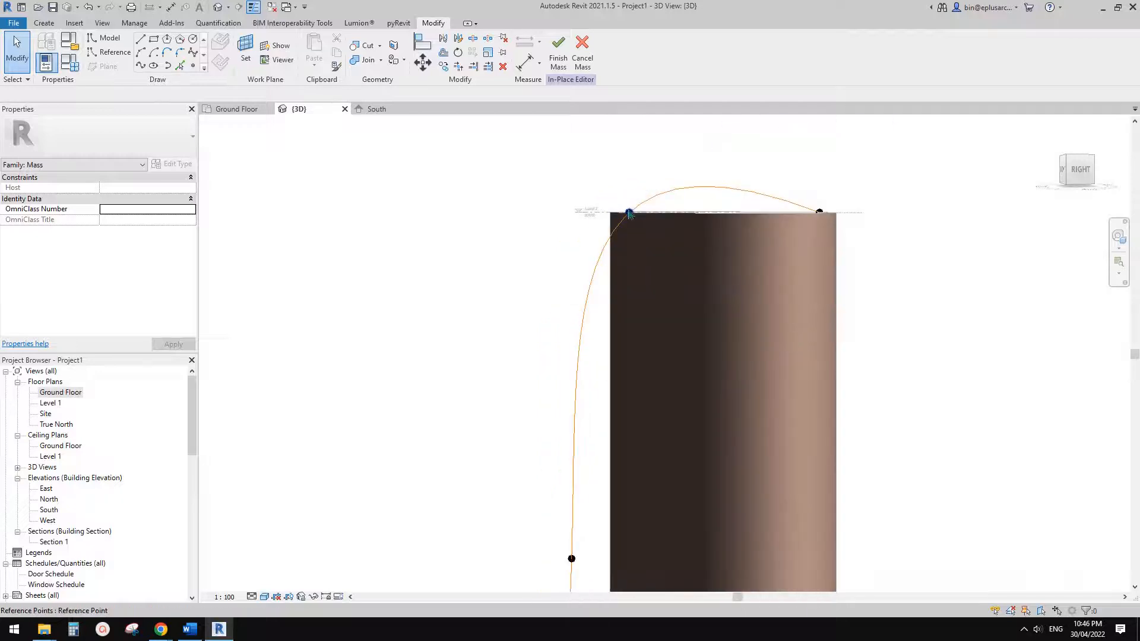
pyautogui.click(629, 211)
pyautogui.click(191, 94)
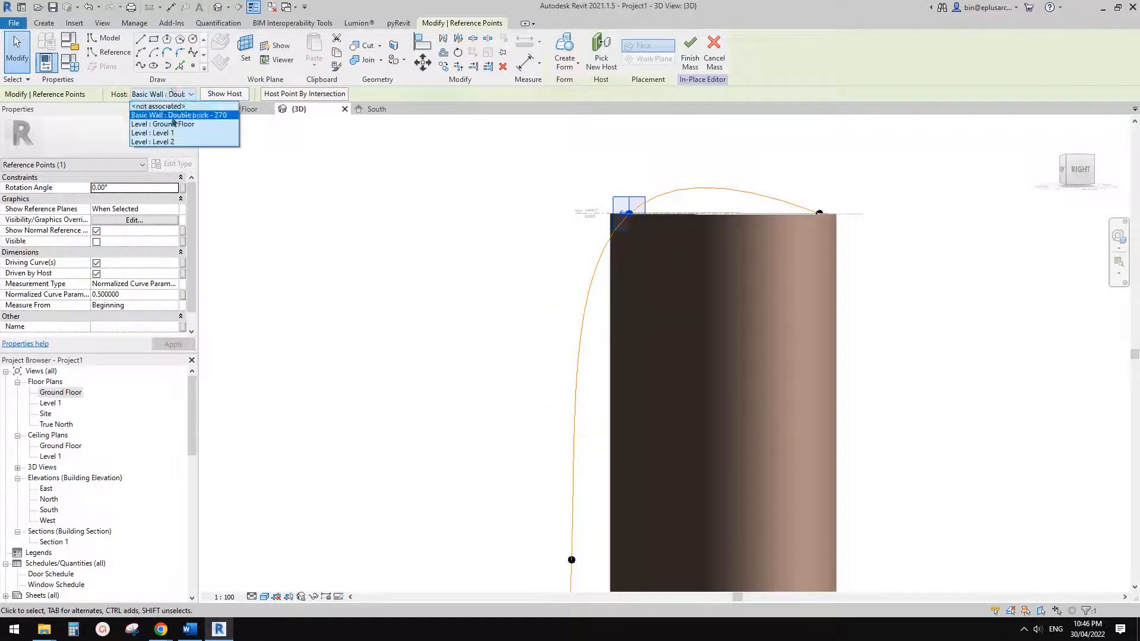
pyautogui.click(158, 111)
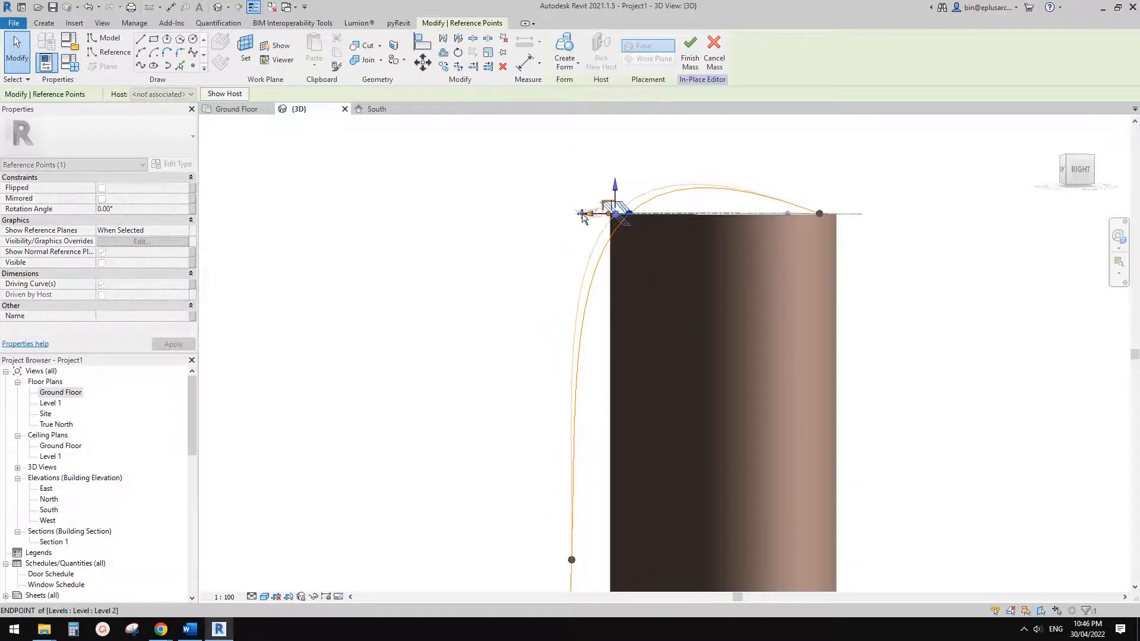
# - Place a reference point on the spline's arch above the wall, between the front and back top-rim points
pyautogui.scroll(2, 617, 190)
pyautogui.click(193, 66)
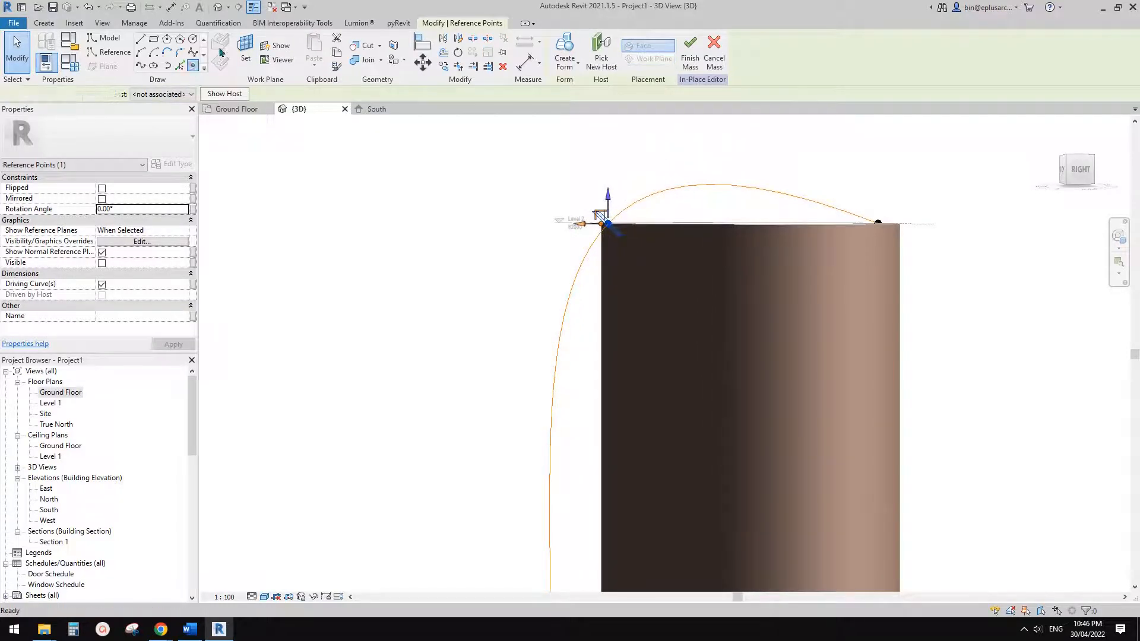
pyautogui.press('Escape')
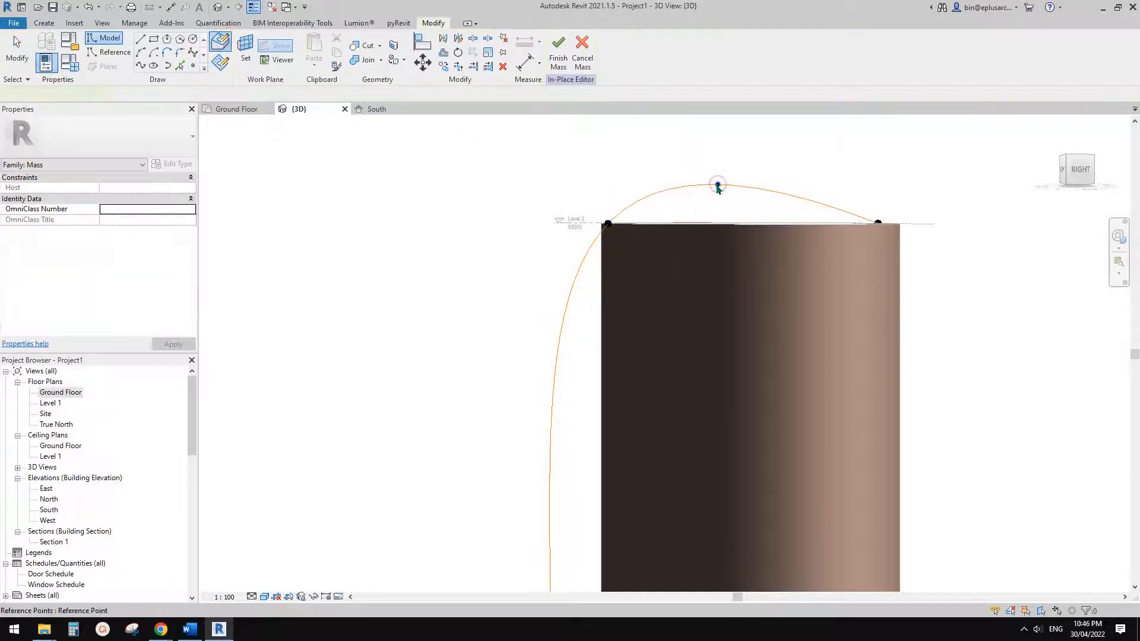
# - Turn the reference point on the arch above the wall into a driving point of the spline
pyautogui.click(718, 186)
pyautogui.click(294, 95)
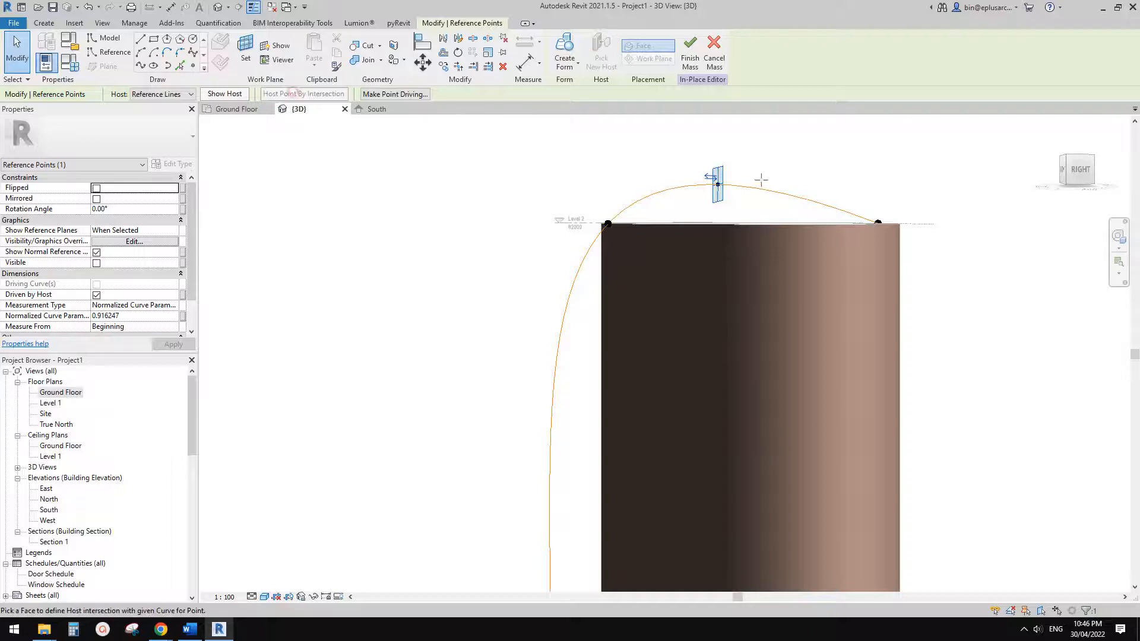
pyautogui.press('Escape')
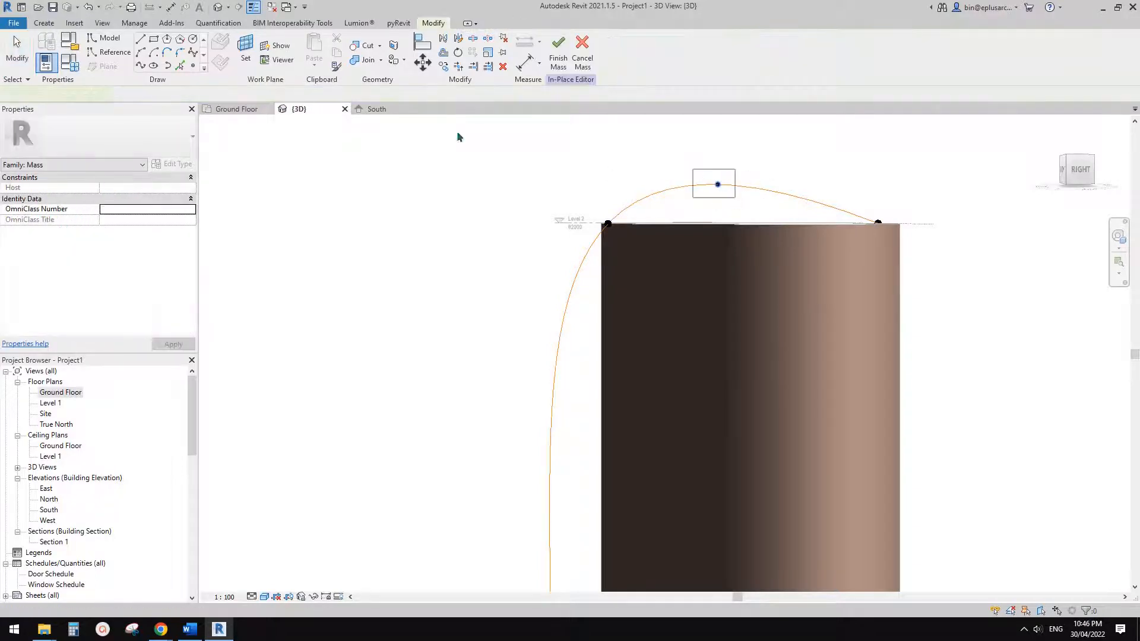
pyautogui.click(717, 184)
pyautogui.click(377, 95)
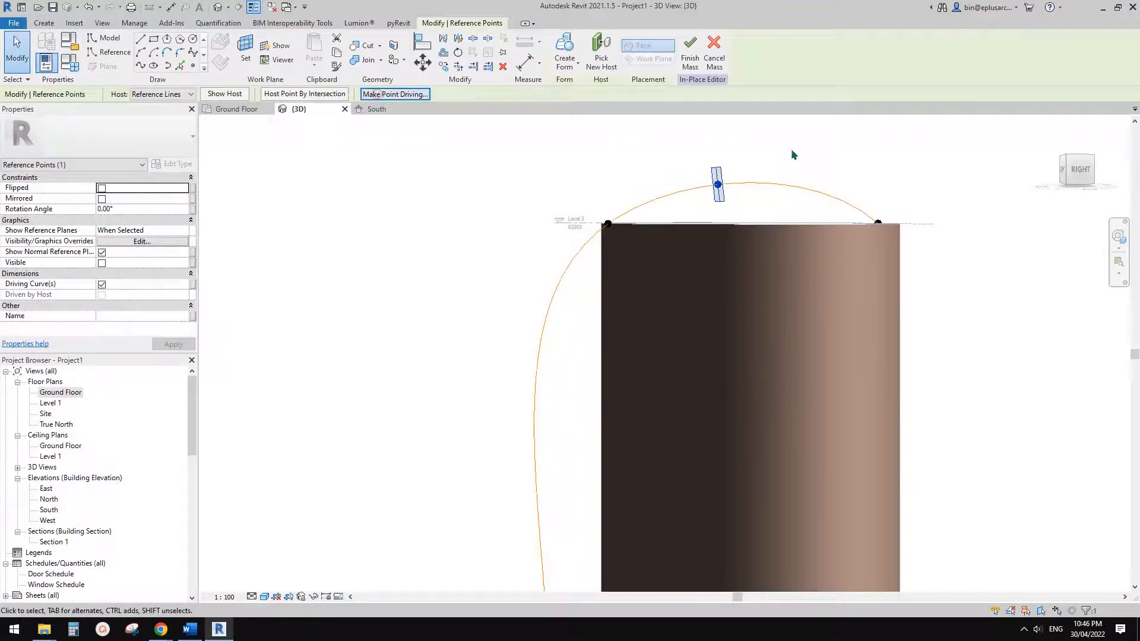
# - Lower the arch's driving point slightly to flatten the curve over the top of the wall
pyautogui.press('Escape')
pyautogui.click(718, 184)
pyautogui.keyDown('shift'); pyautogui.moveTo(726, 177); pyautogui.dragTo(729, 186, button='middle'); pyautogui.keyUp('shift')
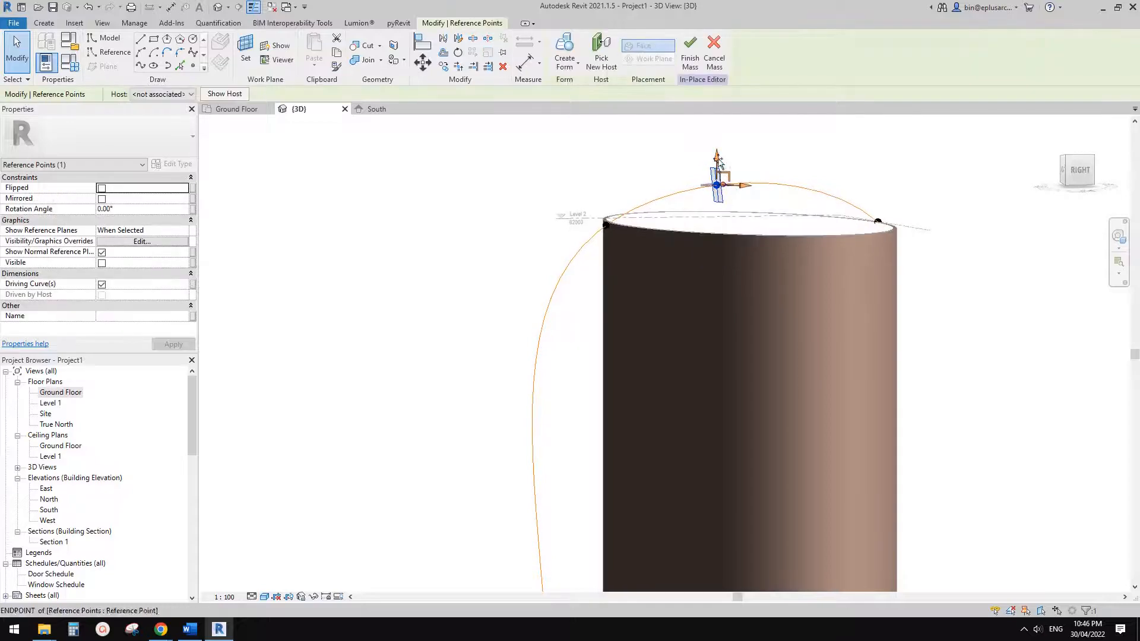
pyautogui.moveTo(717, 159); pyautogui.dragTo(718, 173)
# - Move the front top-rim spline point outward from the wall face and slightly up, then deselect it
pyautogui.moveTo(555, 173); pyautogui.dragTo(622, 229)
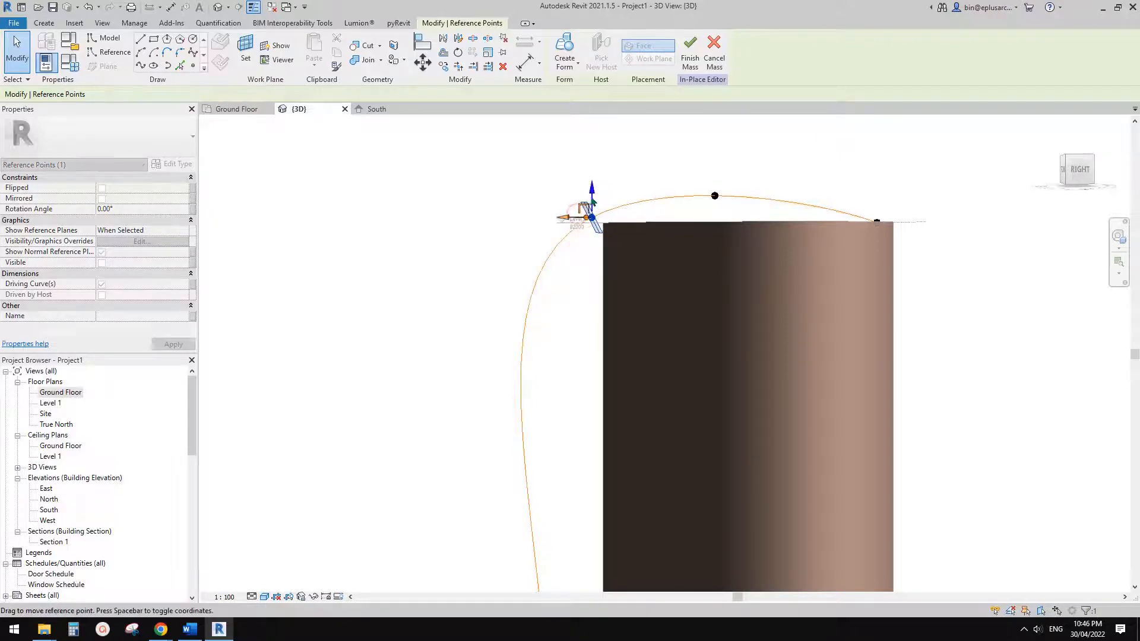
pyautogui.moveTo(583, 218); pyautogui.dragTo(583, 217)
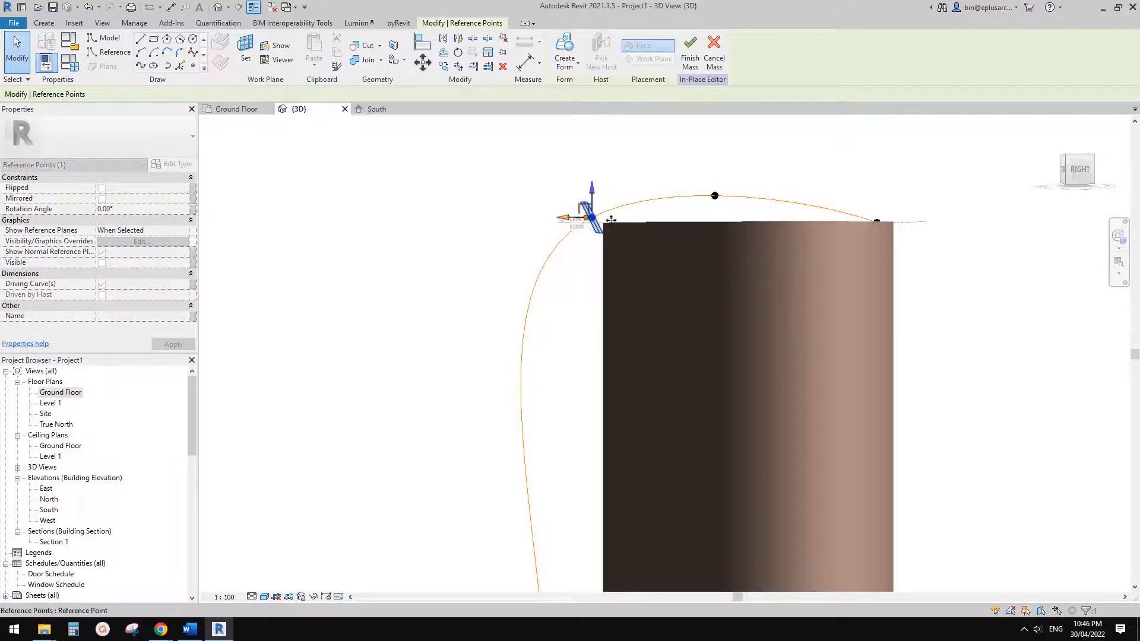
pyautogui.keyDown('shift'); pyautogui.moveTo(611, 218); pyautogui.dragTo(712, 200, button='middle'); pyautogui.keyUp('shift')
pyautogui.click(741, 235)
# - Start placing another reference point for the ribbon at the front of the elliptical wall
pyautogui.keyDown('shift'); pyautogui.moveTo(744, 249); pyautogui.dragTo(669, 239, button='middle'); pyautogui.keyUp('shift')
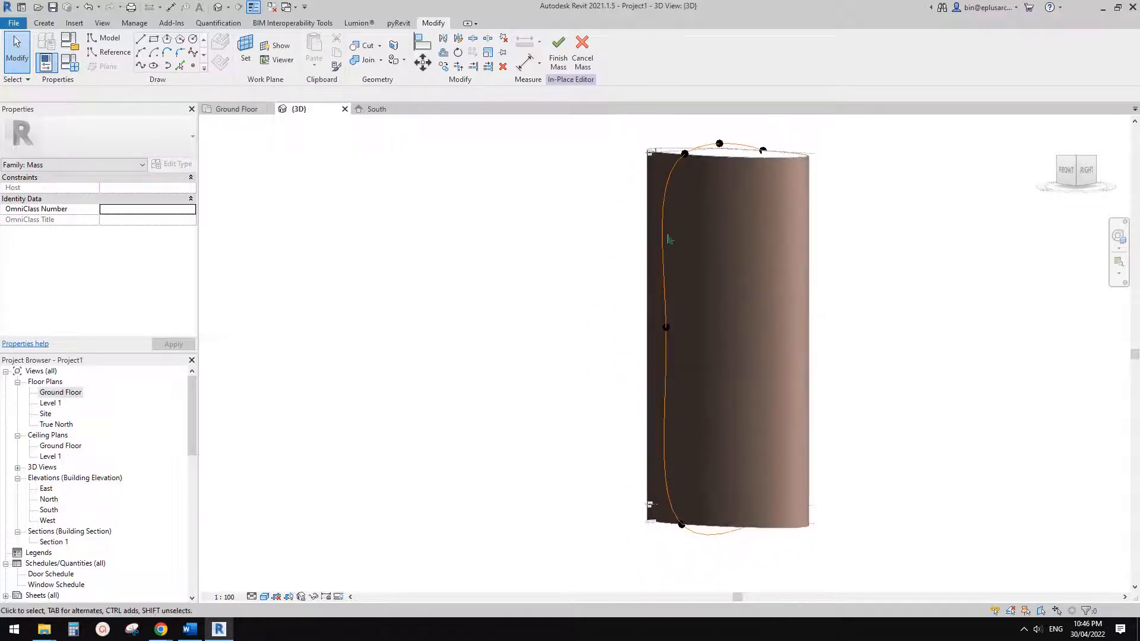
pyautogui.click(191, 66)
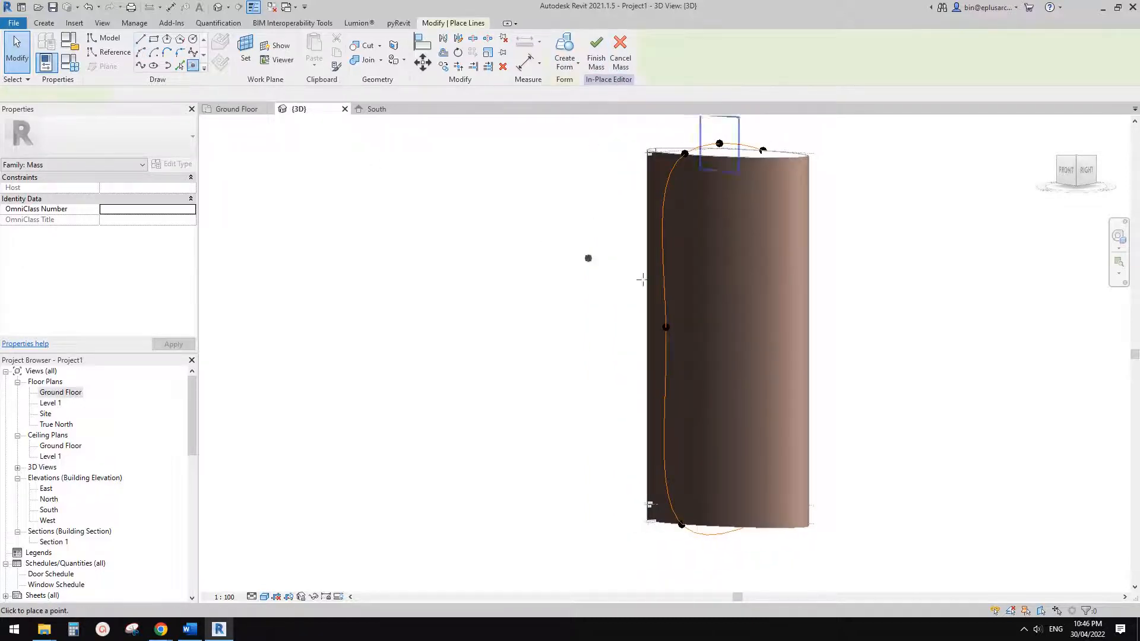
pyautogui.moveTo(588, 257)
pyautogui.keyDown('shift'); pyautogui.mouseDown(button='middle')
pyautogui.moveTo(683, 296)
pyautogui.moveTo(711, 345)
pyautogui.mouseUp(button='middle'); pyautogui.keyUp('shift')
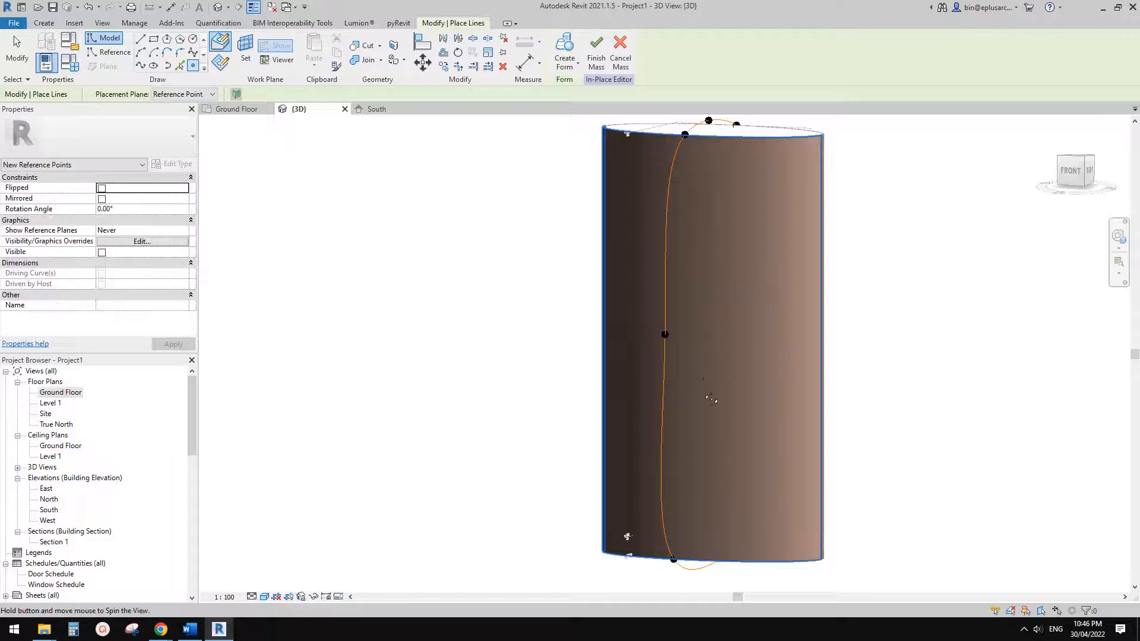
pyautogui.keyDown('shift'); pyautogui.moveTo(711, 399); pyautogui.dragTo(739, 400, button='middle'); pyautogui.keyUp('shift')
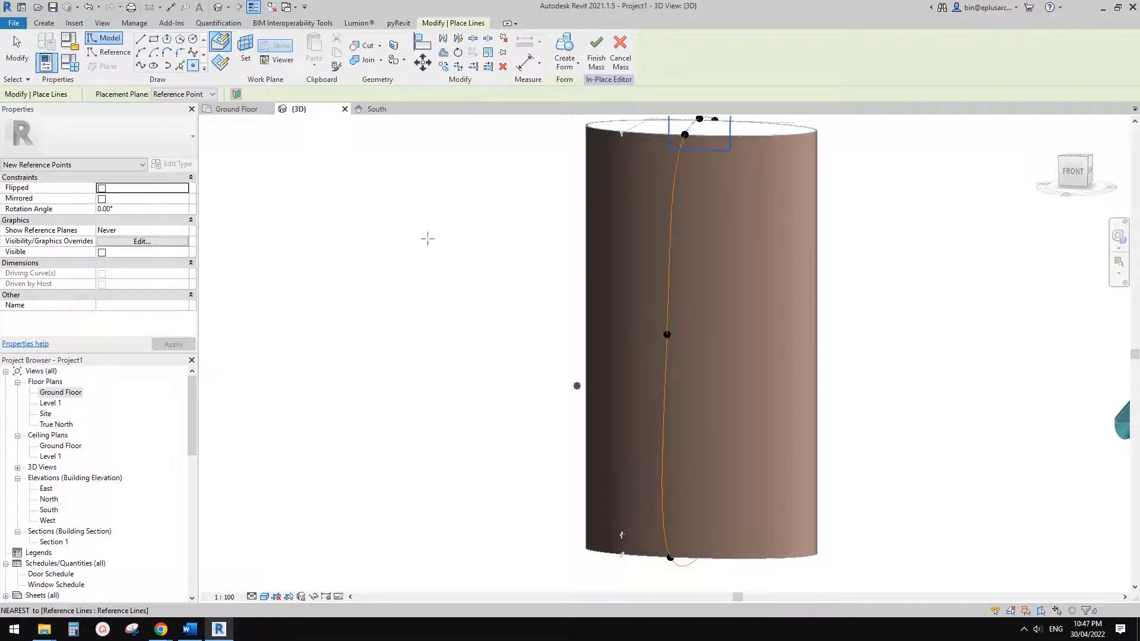
# - Place a reference point on the lower part of the spline path in front of the tower
pyautogui.click(669, 425)
pyautogui.press('Escape')
pyautogui.press('Escape')
pyautogui.keyDown('shift'); pyautogui.moveTo(669, 425); pyautogui.dragTo(600, 456, button='middle'); pyautogui.keyUp('shift')
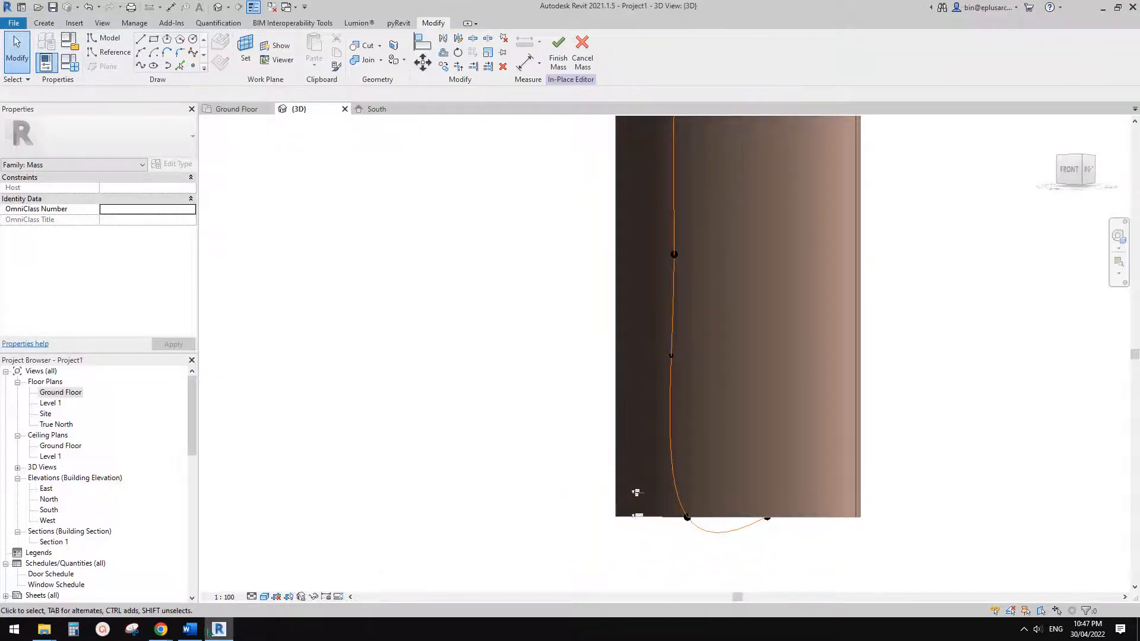
# - Consult the tower image in the Google Docs document and slide the point down the path to a normalized curve parameter of about 0.26
pyautogui.click(163, 630)
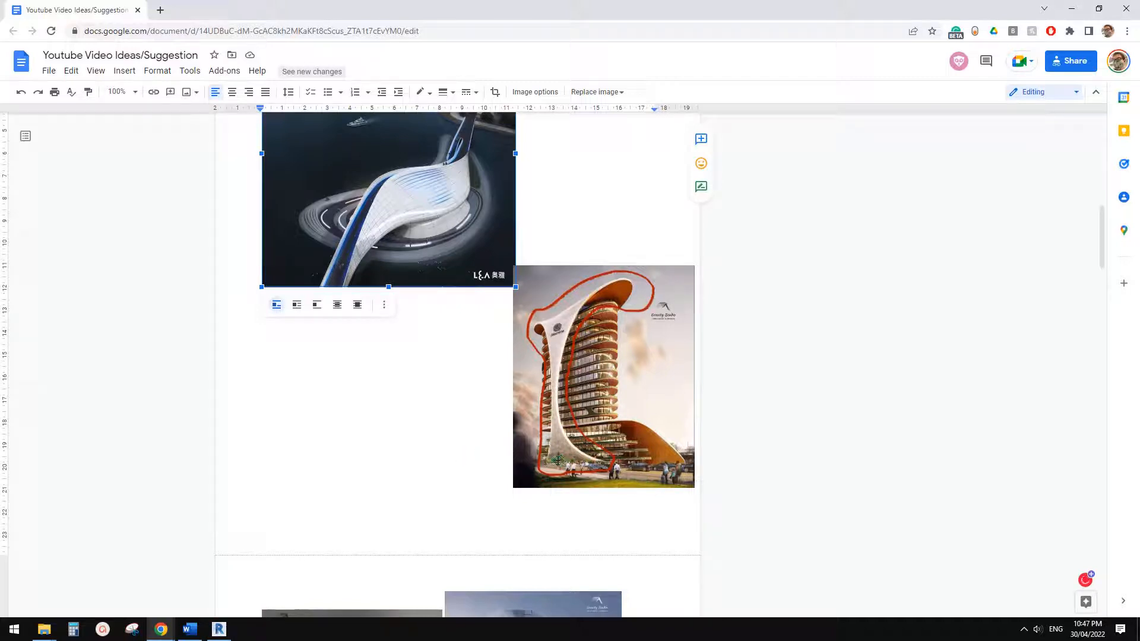
pyautogui.click(219, 629)
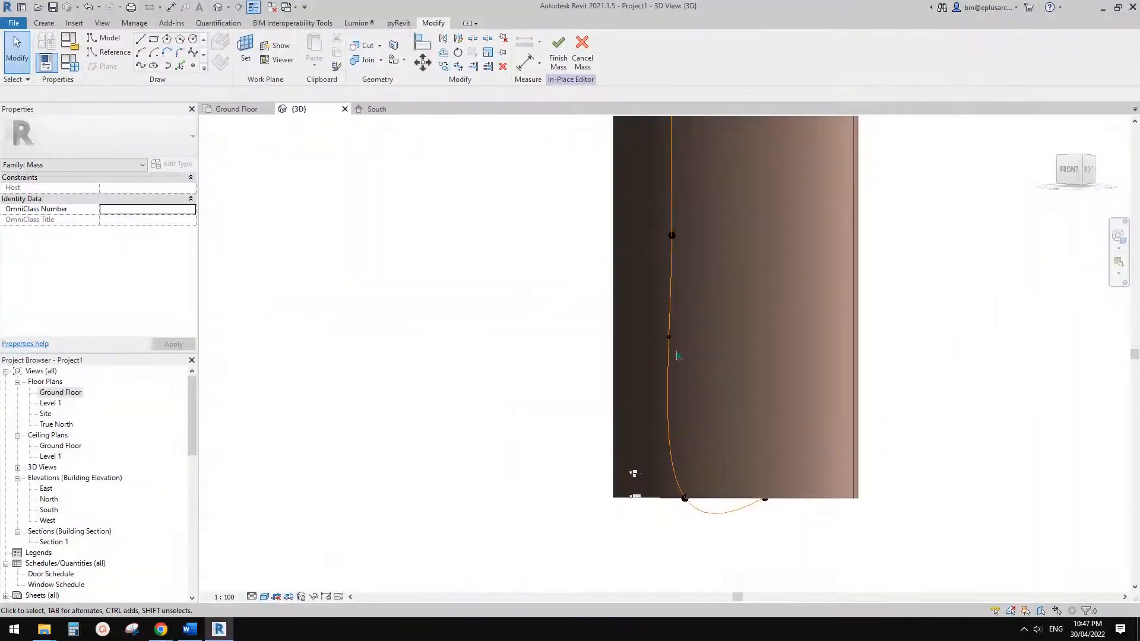
pyautogui.moveTo(670, 339); pyautogui.dragTo(669, 452)
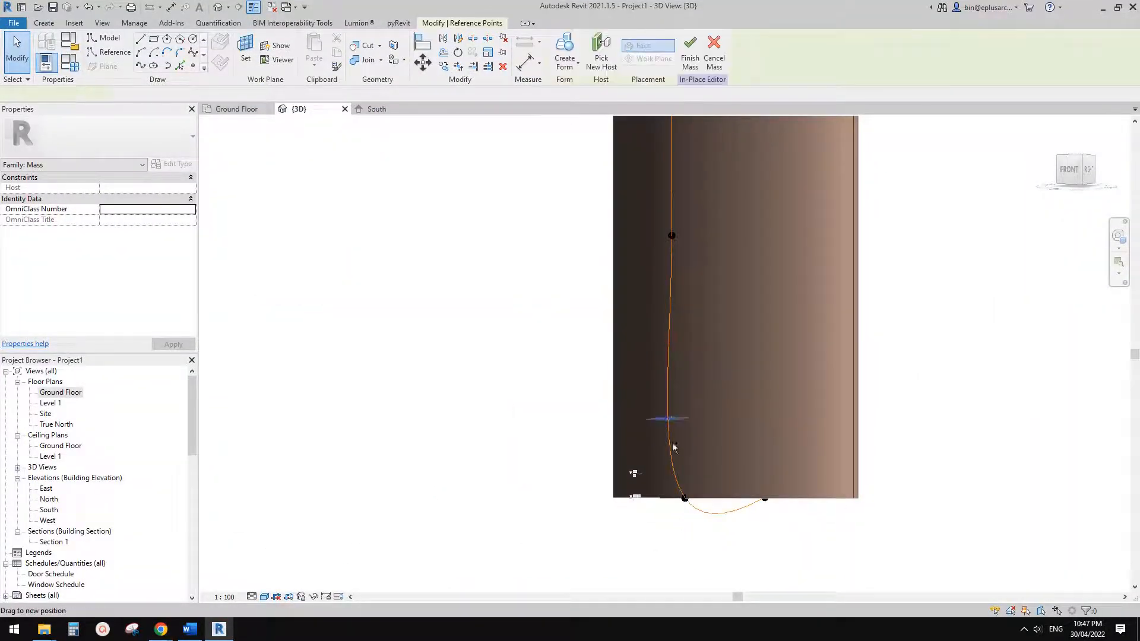
pyautogui.hotkey('alt', 'Tab')
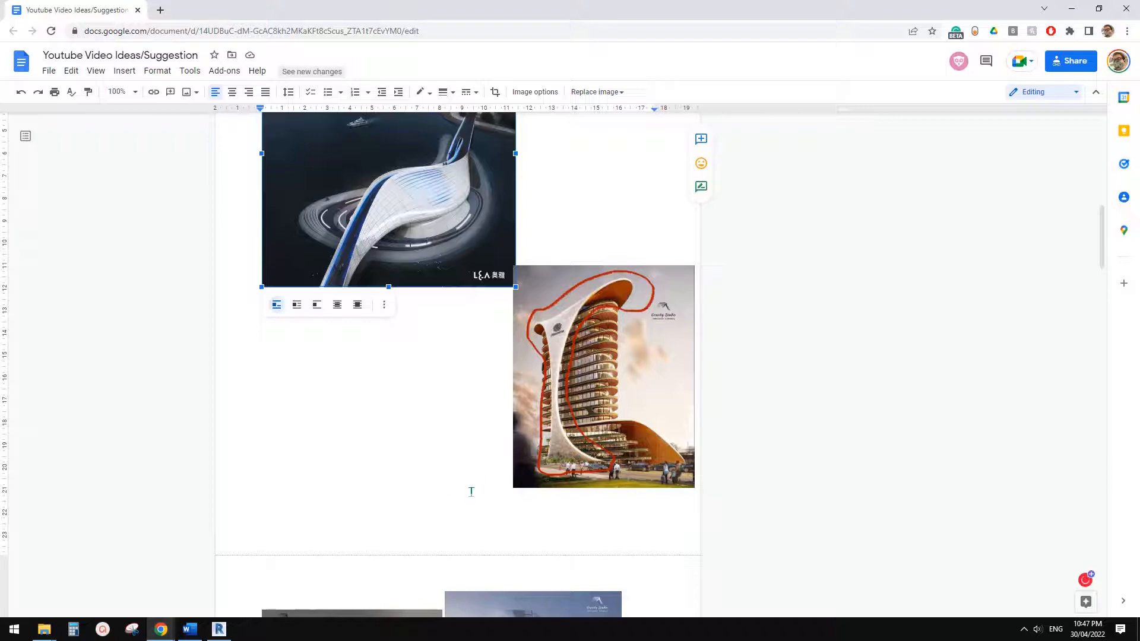
pyautogui.click(225, 633)
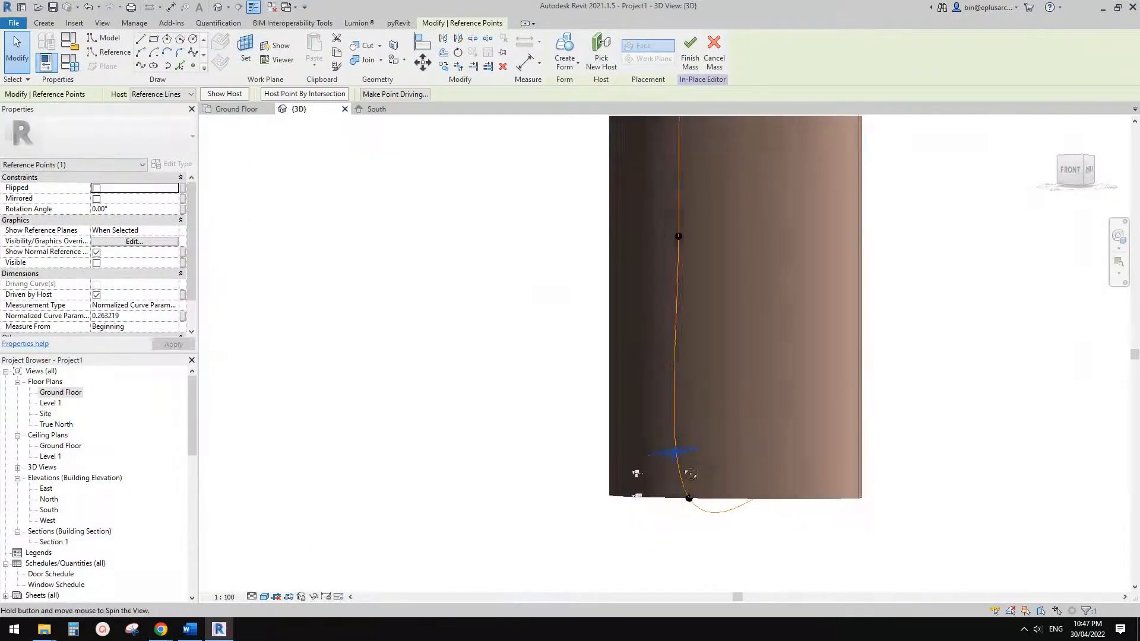
# - Set the reference point's plane as the work plane and draw a 10000 mm horizontal reference line starting at the point
pyautogui.click(113, 52)
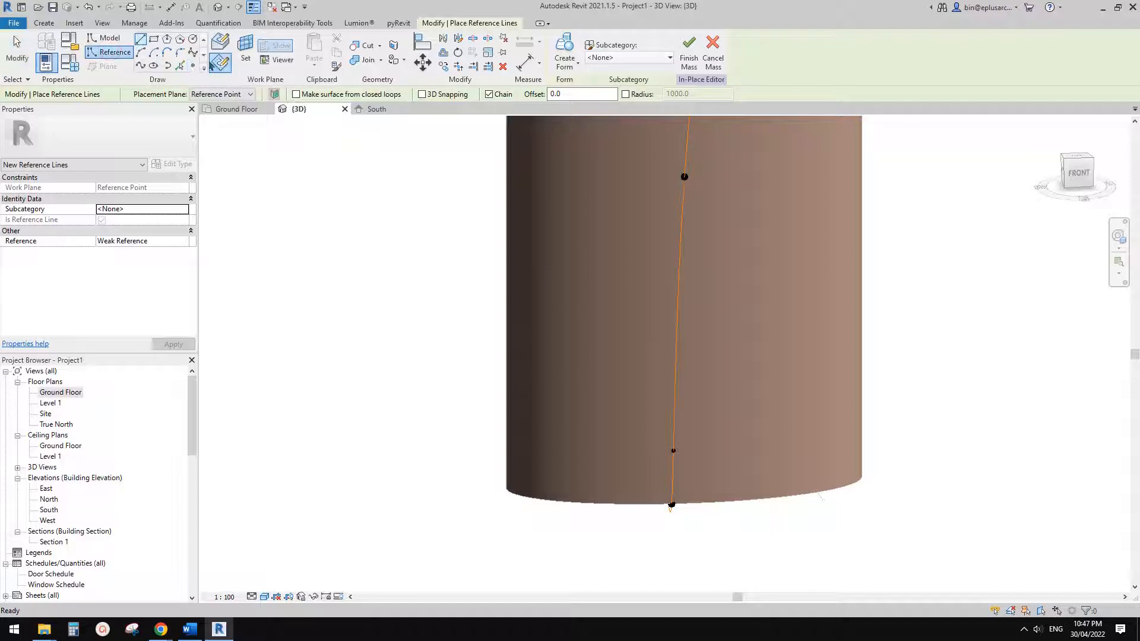
pyautogui.click(253, 58)
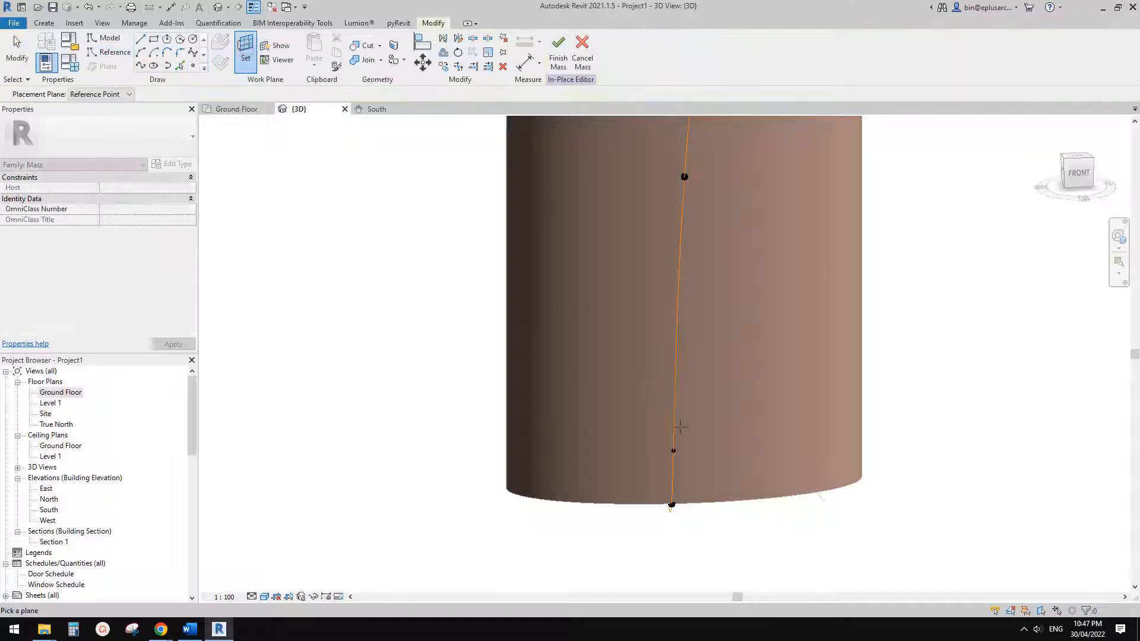
pyautogui.click(673, 451)
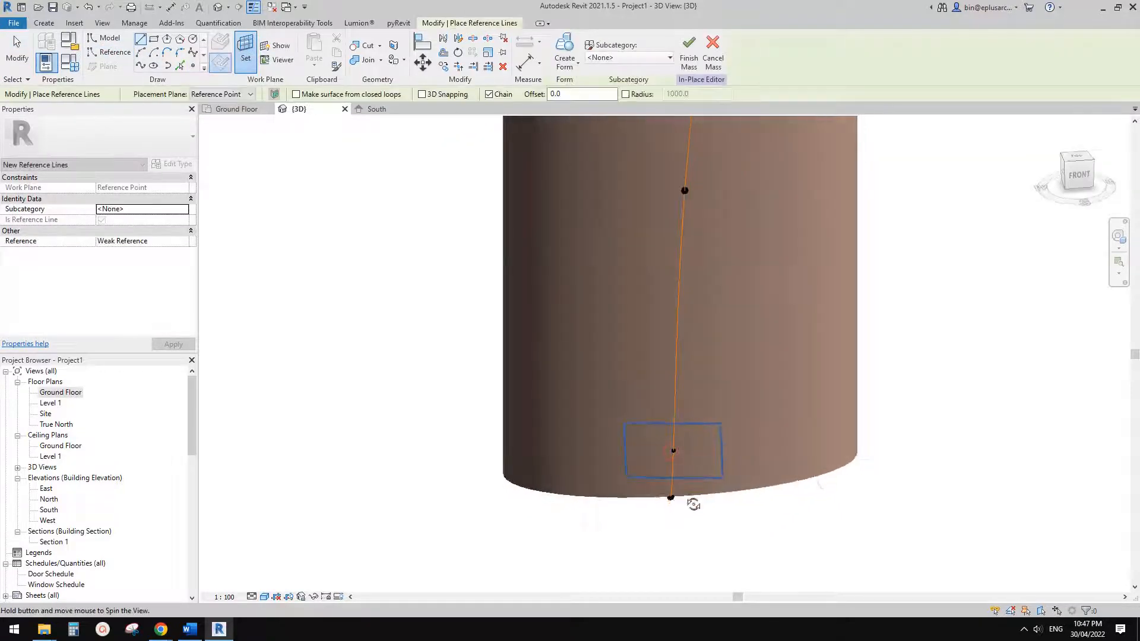
pyautogui.click(754, 450)
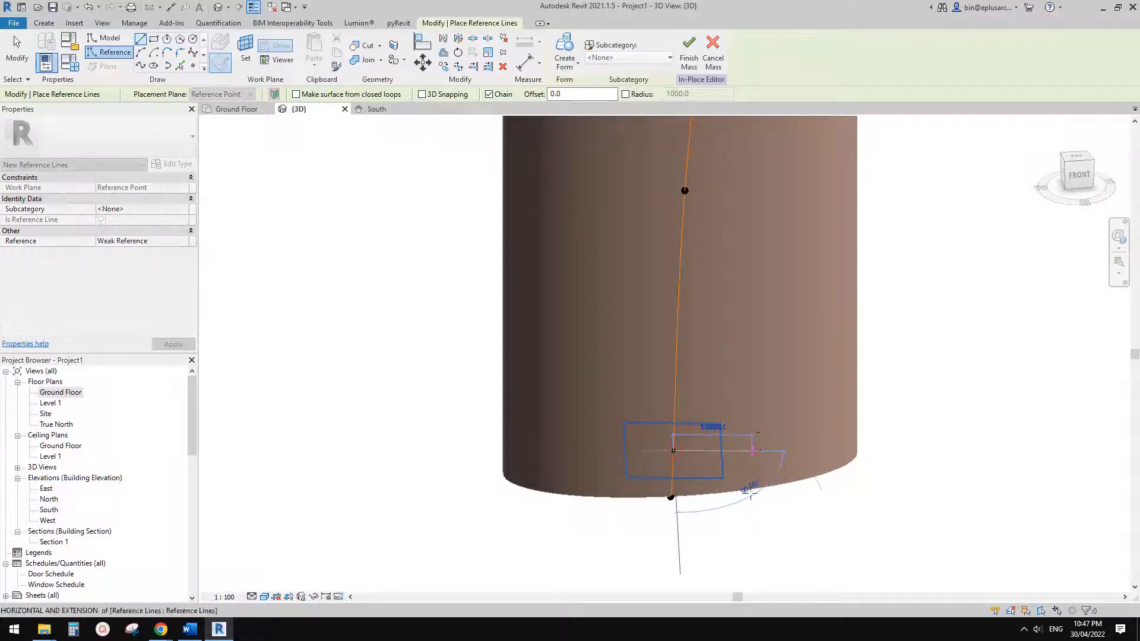
pyautogui.press('Escape')
pyautogui.press('Escape')
# - Extend both ends of the reference line past the point to a total length of about 32000 mm
pyautogui.click(709, 452)
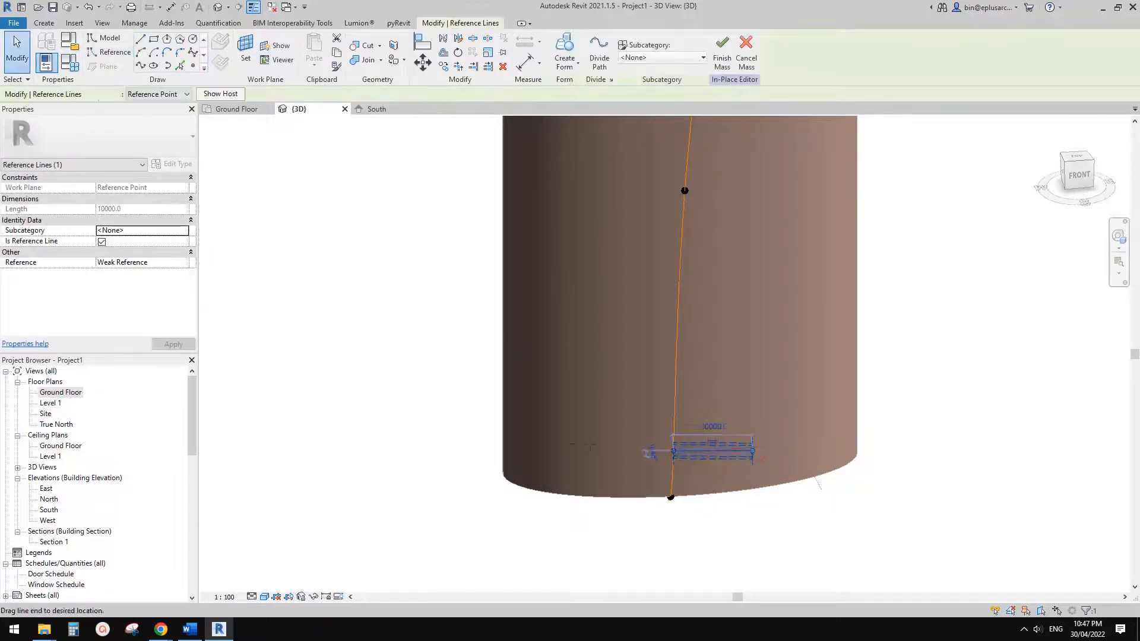
pyautogui.moveTo(674, 450); pyautogui.dragTo(554, 442)
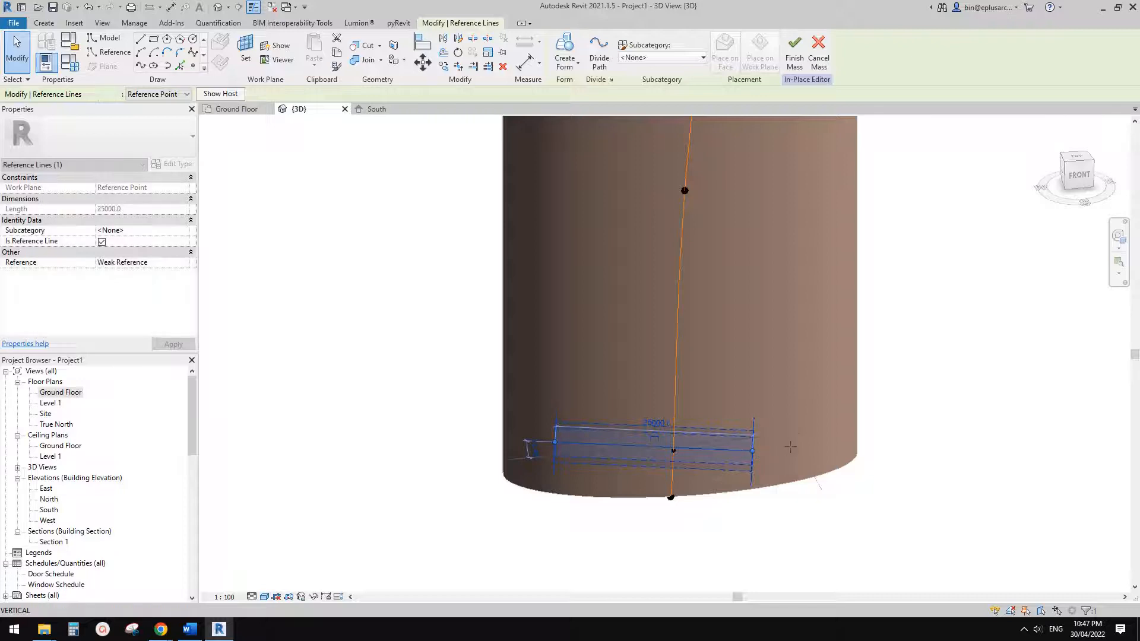
pyautogui.moveTo(790, 447); pyautogui.dragTo(801, 449)
pyautogui.moveTo(557, 450); pyautogui.dragTo(548, 443)
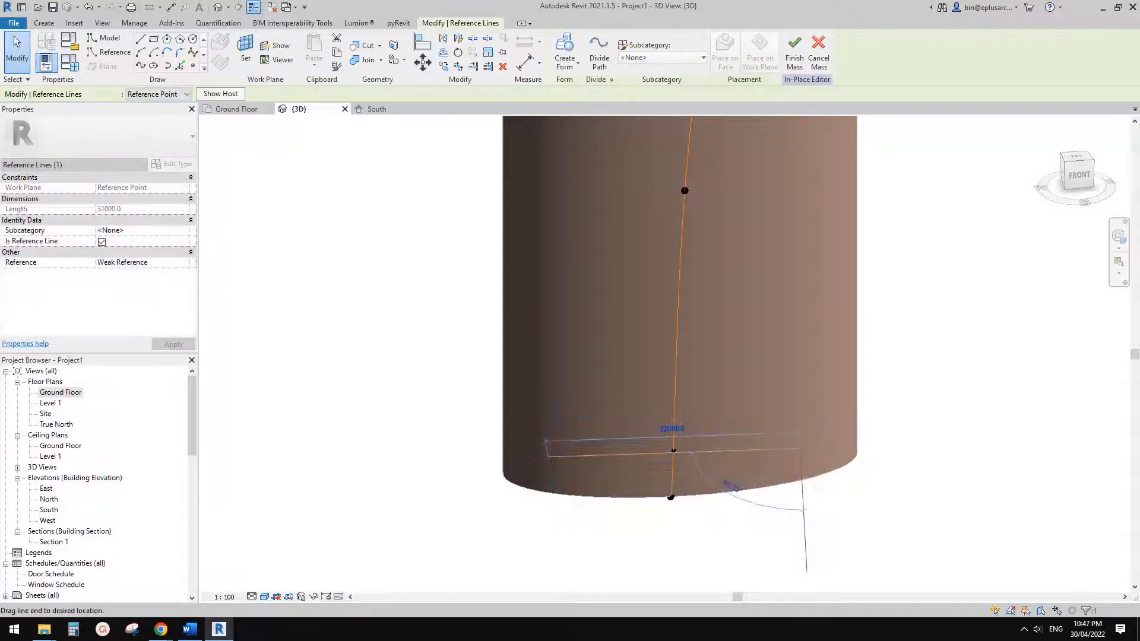
pyautogui.keyDown('shift'); pyautogui.moveTo(771, 427); pyautogui.dragTo(533, 410, button='middle'); pyautogui.keyUp('shift')
pyautogui.click(533, 409)
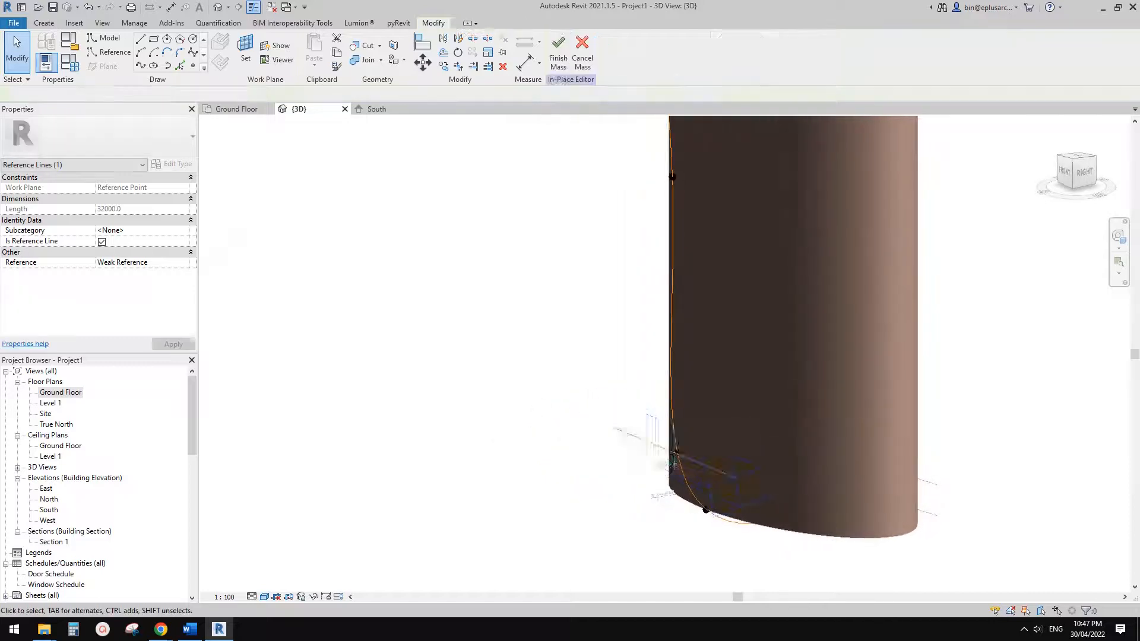
# - Set the reference point hosting the line to always show its reference planes
pyautogui.scroll(5, 679, 459)
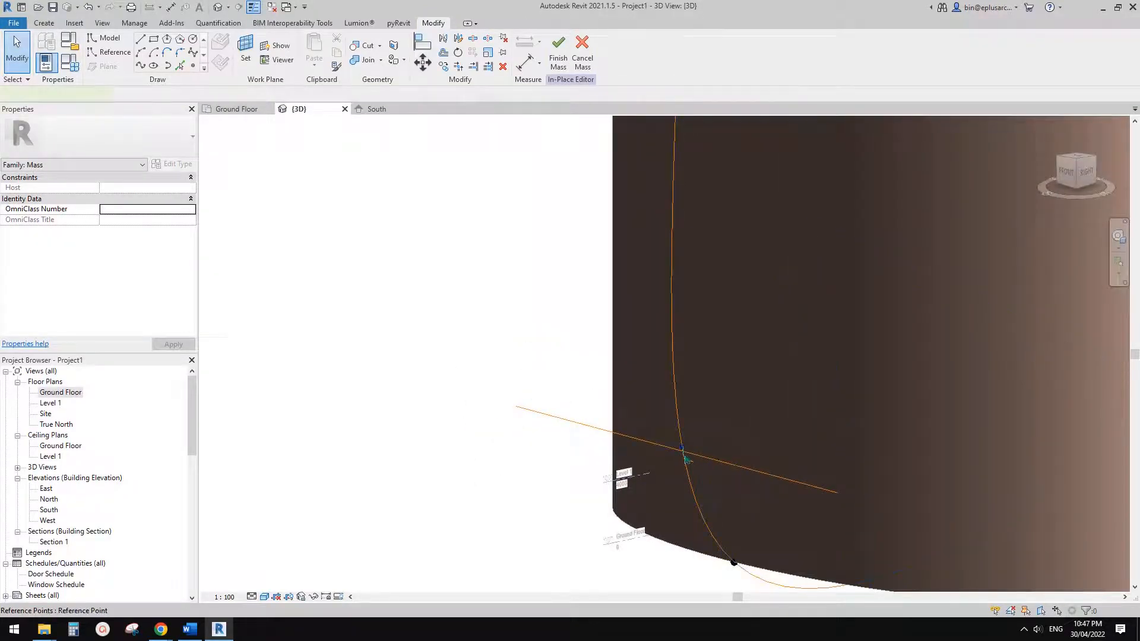
pyautogui.click(685, 456)
pyautogui.moveTo(685, 456); pyautogui.dragTo(688, 410, button='middle')
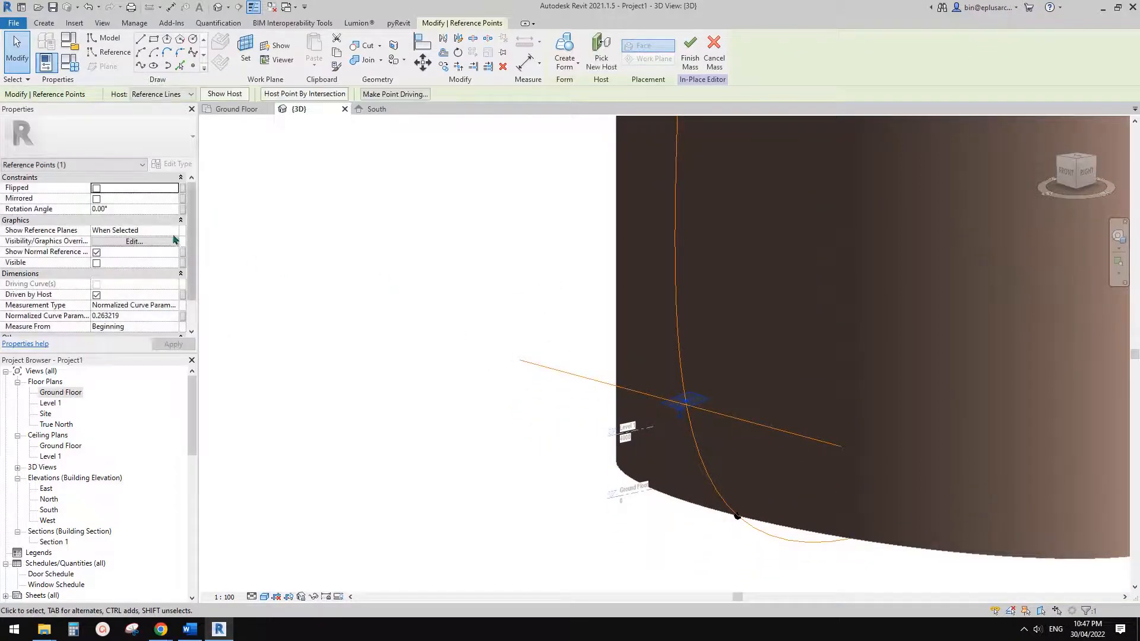
pyautogui.click(173, 231)
pyautogui.click(172, 231)
pyautogui.click(108, 258)
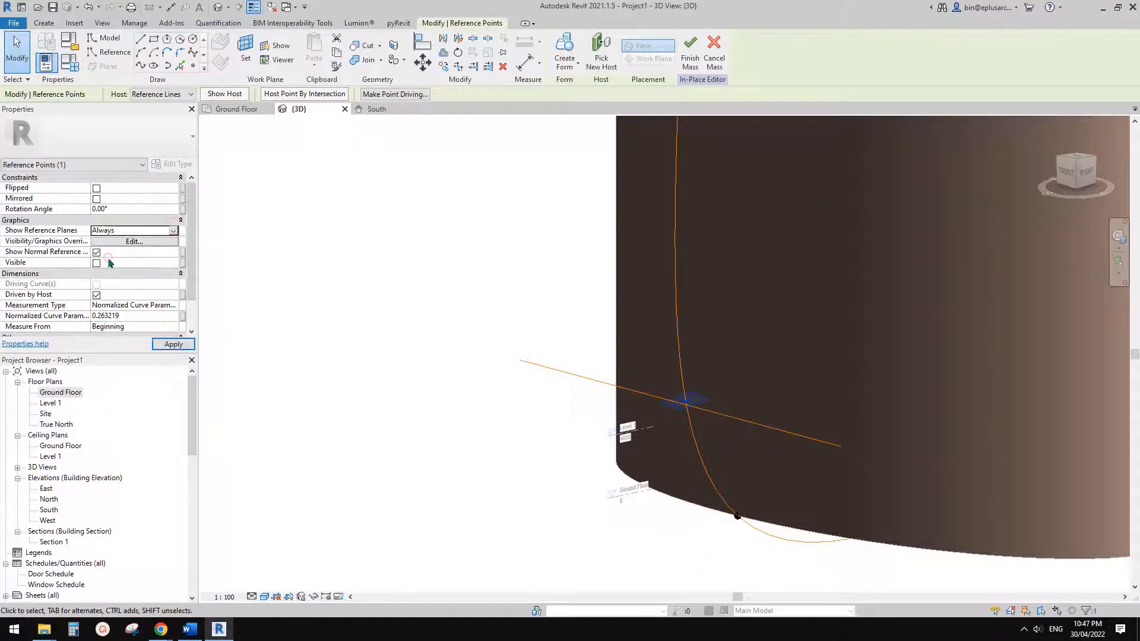
pyautogui.click(613, 357)
# - Slide the hosted point with its line down the path to the tower's base, at a normalized curve parameter of about 0.16
pyautogui.keyDown('shift'); pyautogui.moveTo(741, 397); pyautogui.dragTo(736, 454, button='middle'); pyautogui.keyUp('shift')
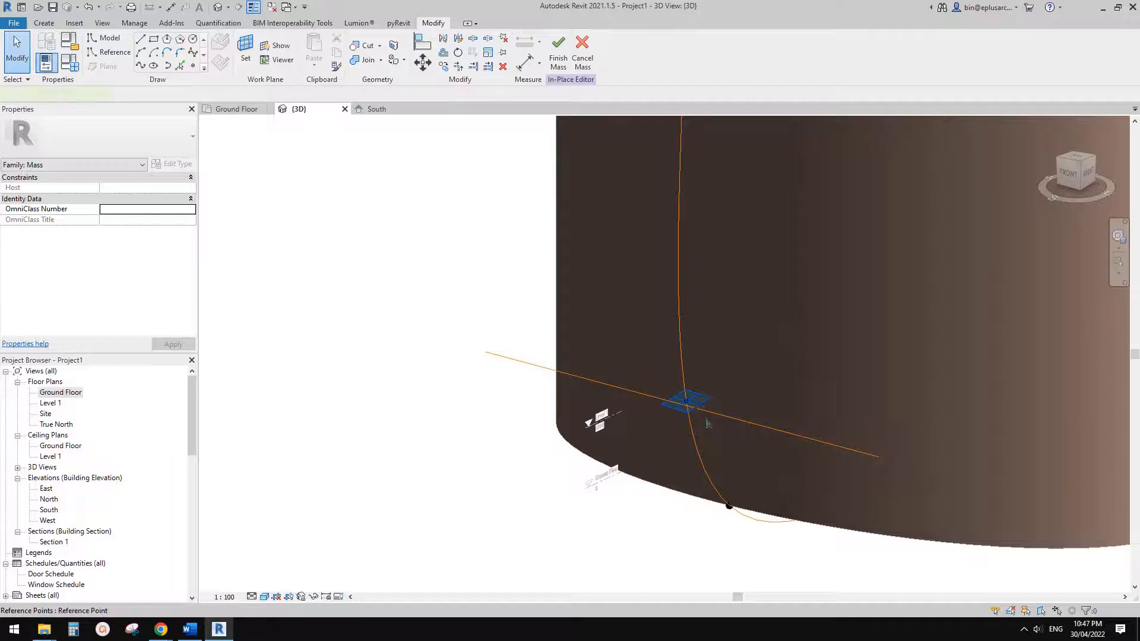
pyautogui.moveTo(706, 422); pyautogui.dragTo(765, 505)
pyautogui.keyDown('shift'); pyautogui.moveTo(796, 461); pyautogui.dragTo(715, 374, button='middle'); pyautogui.keyUp('shift')
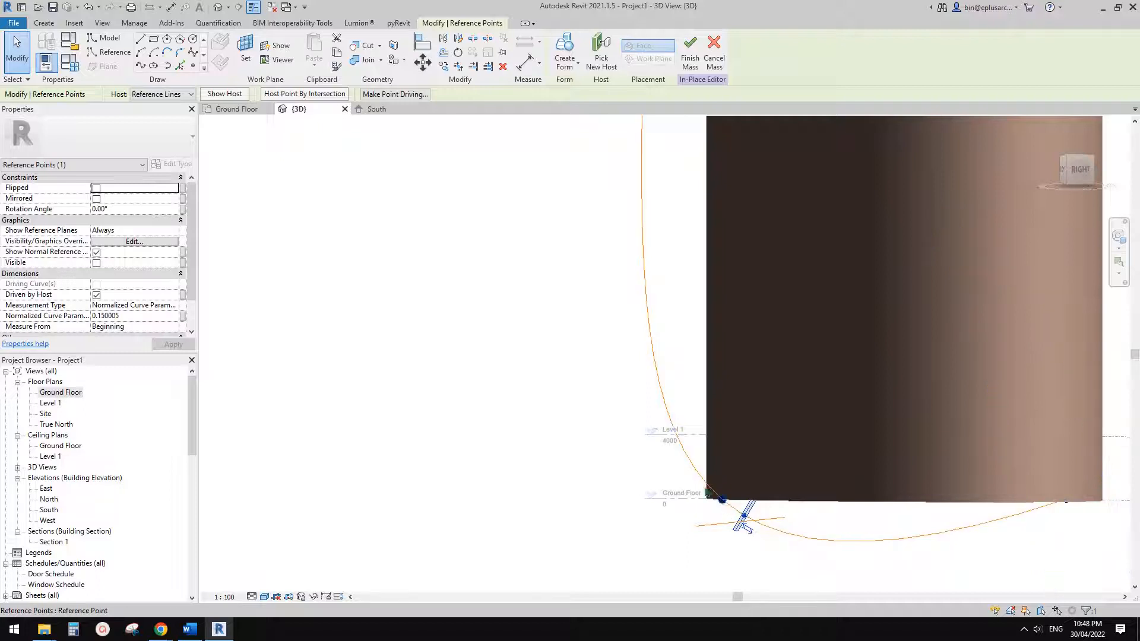
pyautogui.keyDown('shift'); pyautogui.moveTo(737, 488); pyautogui.dragTo(724, 506, button='middle'); pyautogui.keyUp('shift')
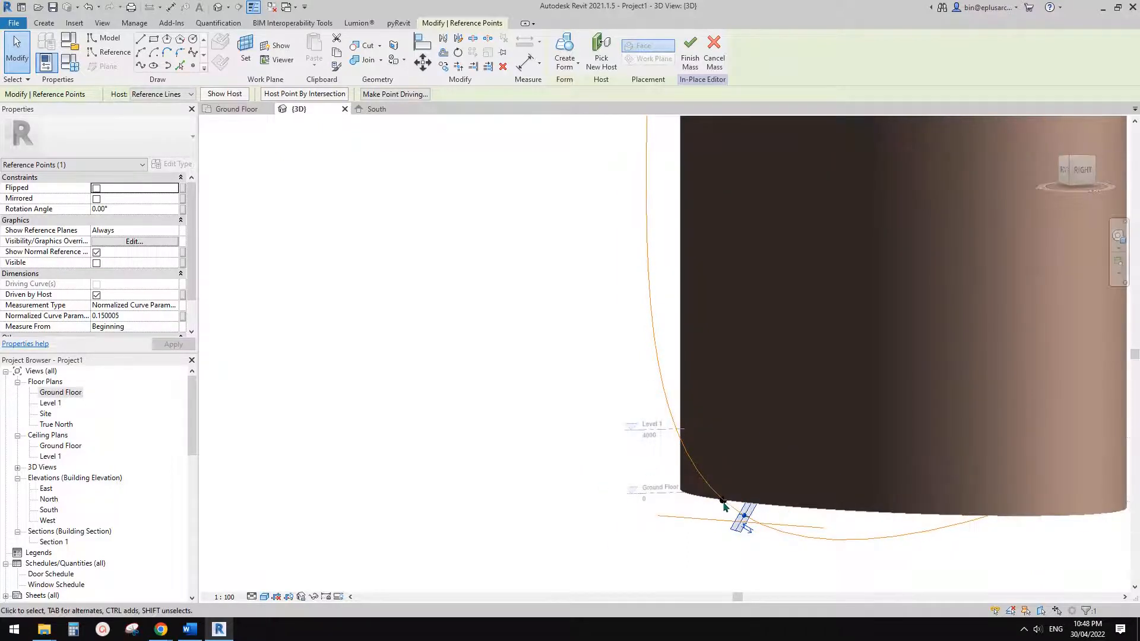
pyautogui.click(723, 502)
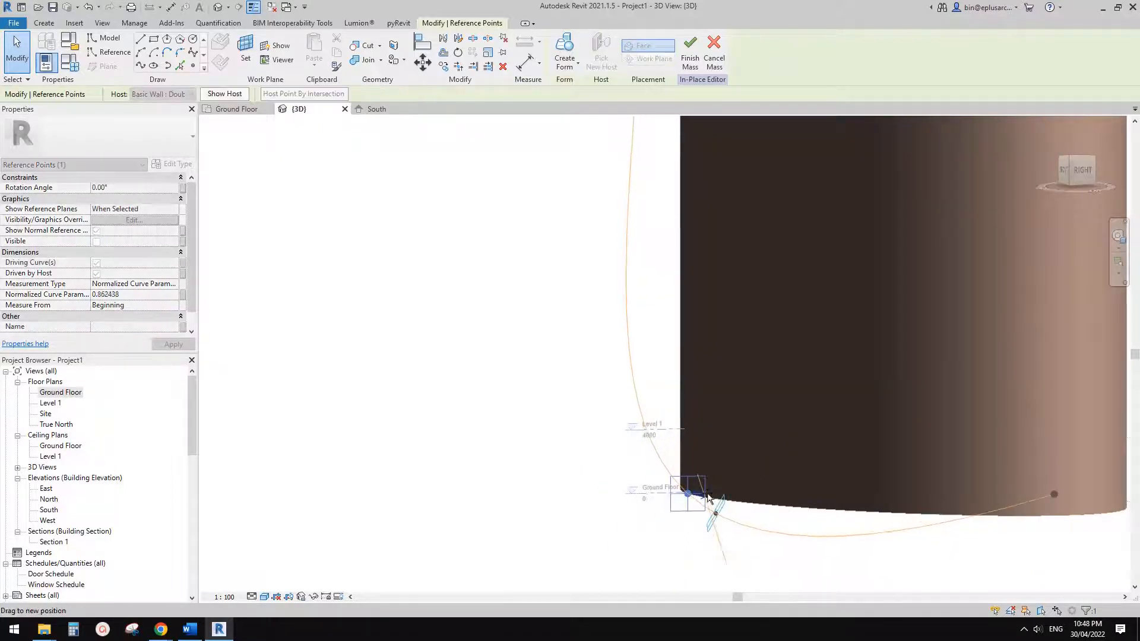
pyautogui.press('Escape')
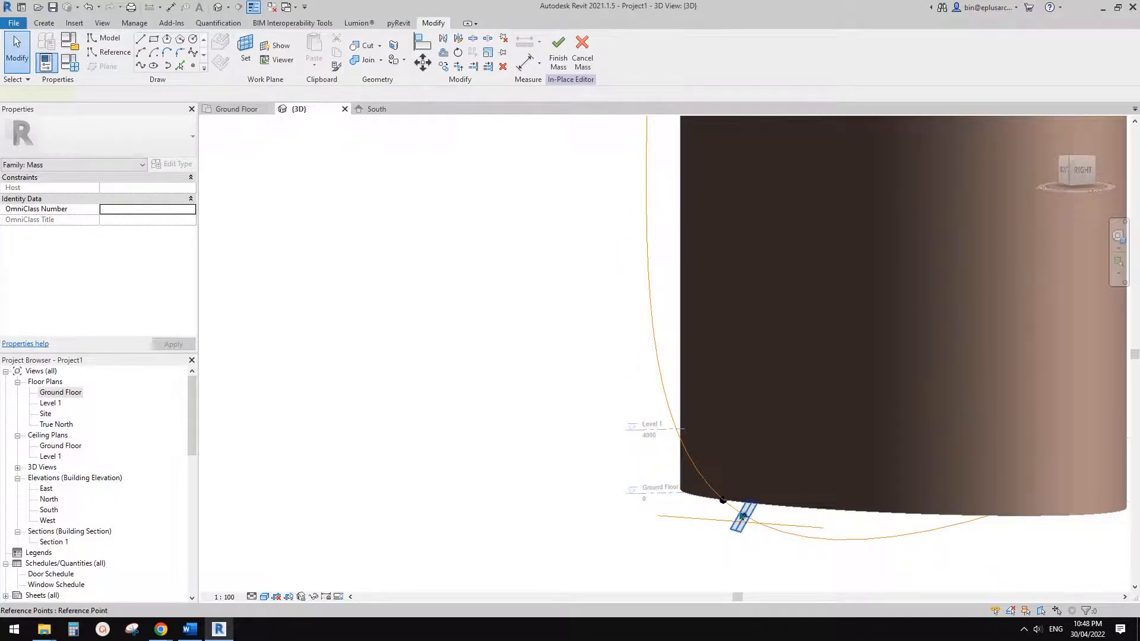
pyautogui.click(742, 515)
pyautogui.keyDown('shift'); pyautogui.moveTo(738, 509); pyautogui.dragTo(724, 516, button='middle'); pyautogui.keyUp('shift')
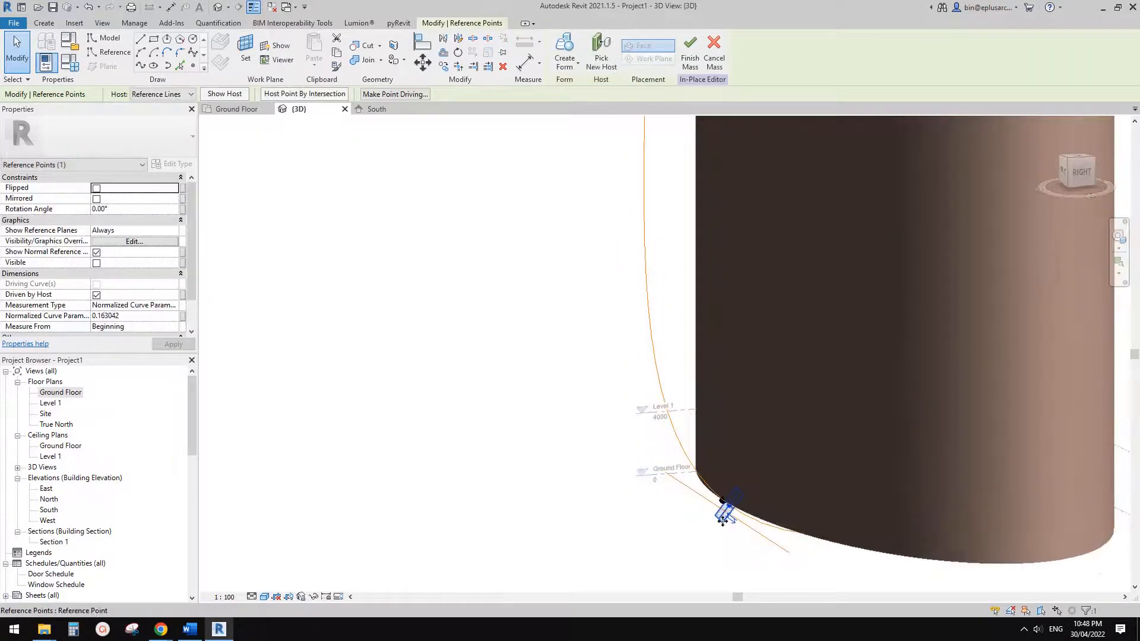
# - Select the base reference point together with its line and copy them to a free spot beside the tower
pyautogui.keyDown('ctrl'); pyautogui.click(690, 487); pyautogui.keyUp('ctrl')
pyautogui.scroll(-2, 689, 474)
pyautogui.press('c')
pyautogui.press('o')
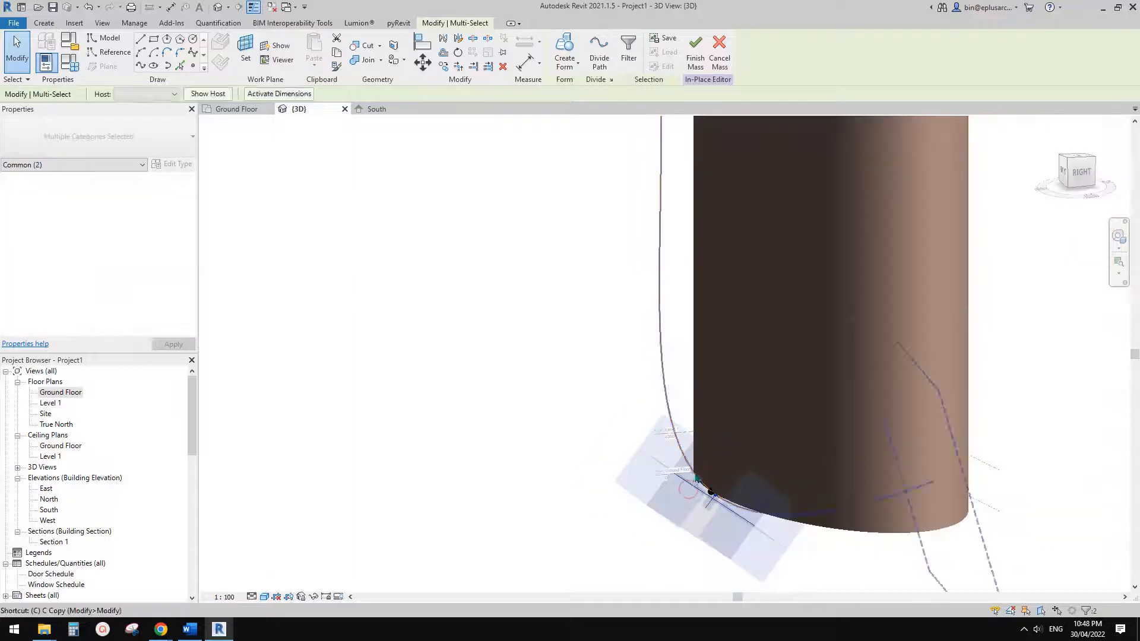
pyautogui.click(720, 477)
pyautogui.click(602, 376)
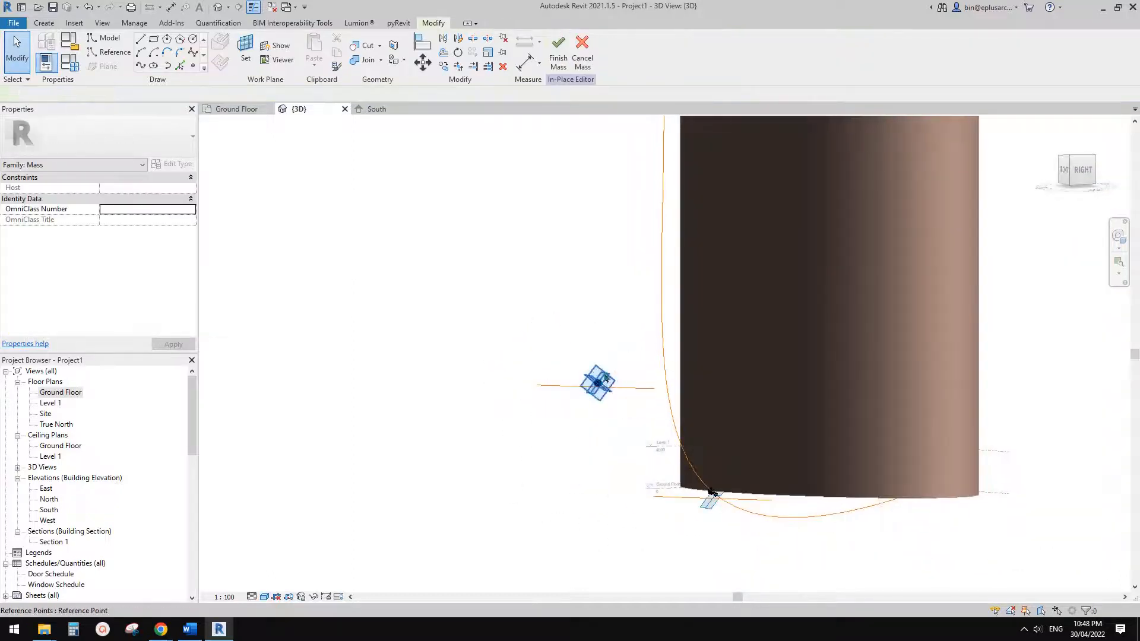
# - Attach the copied point to the path partway up the tower and shorten its reference line to roughly half the base line
pyautogui.click(657, 299)
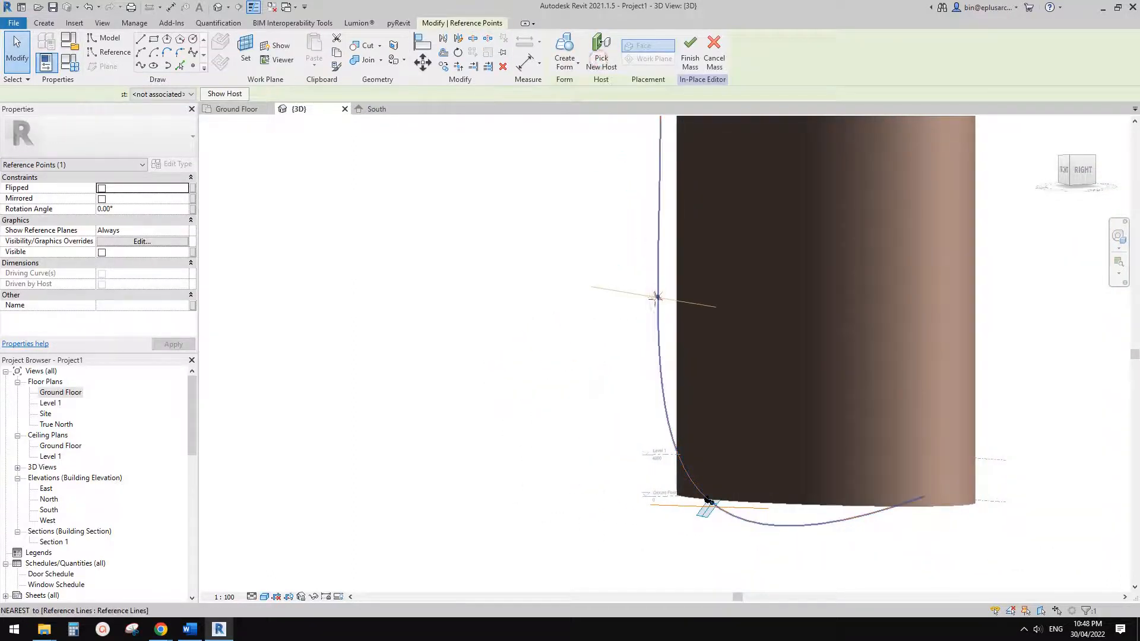
pyautogui.click(672, 306)
pyautogui.keyDown('shift'); pyautogui.moveTo(672, 307); pyautogui.dragTo(695, 297, button='middle'); pyautogui.keyUp('shift')
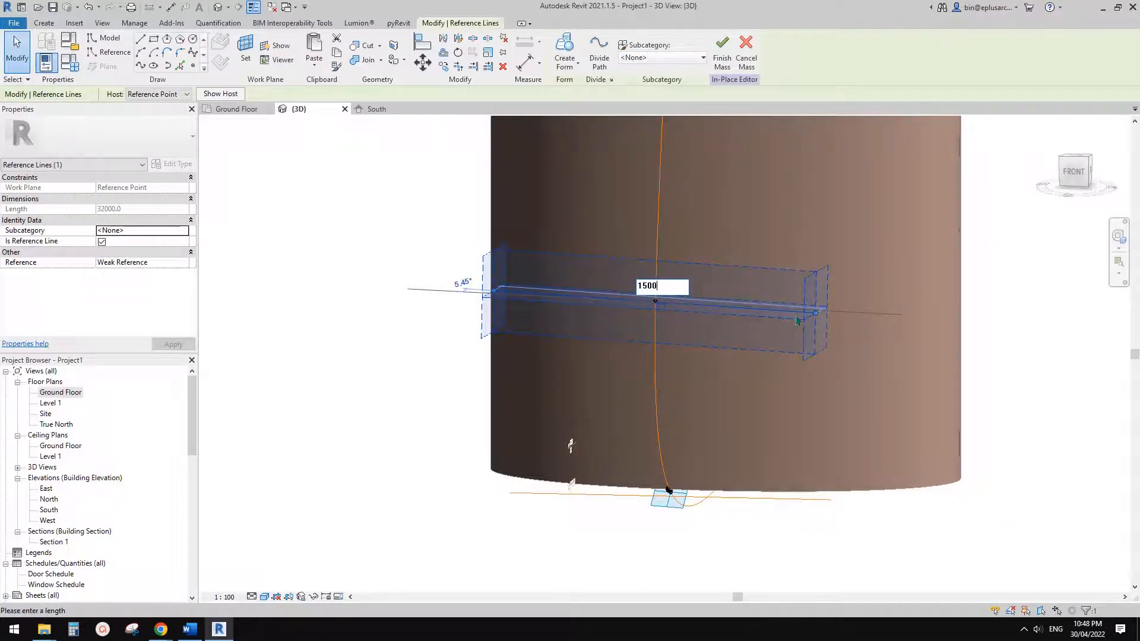
pyautogui.press('Return')
pyautogui.press('Escape')
pyautogui.scroll(-3, 683, 313)
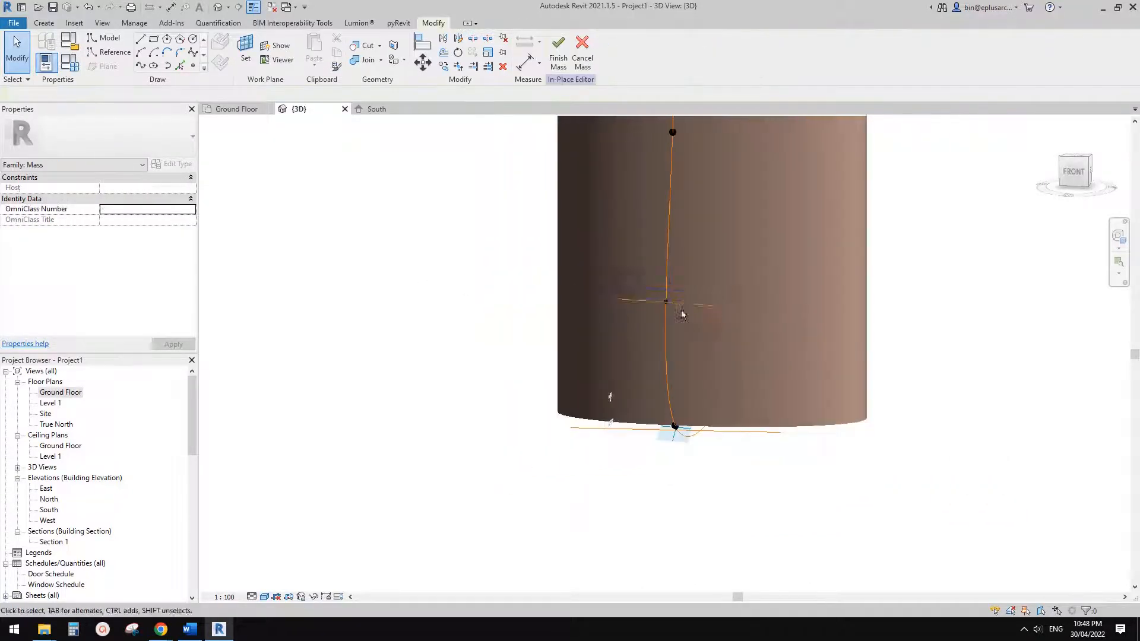
# - Compare with the tower image in Google Docs and slide the copied point down the path to a normalized curve parameter of about 0.3
pyautogui.keyDown('shift'); pyautogui.moveTo(682, 313); pyautogui.dragTo(625, 301, button='middle'); pyautogui.keyUp('shift')
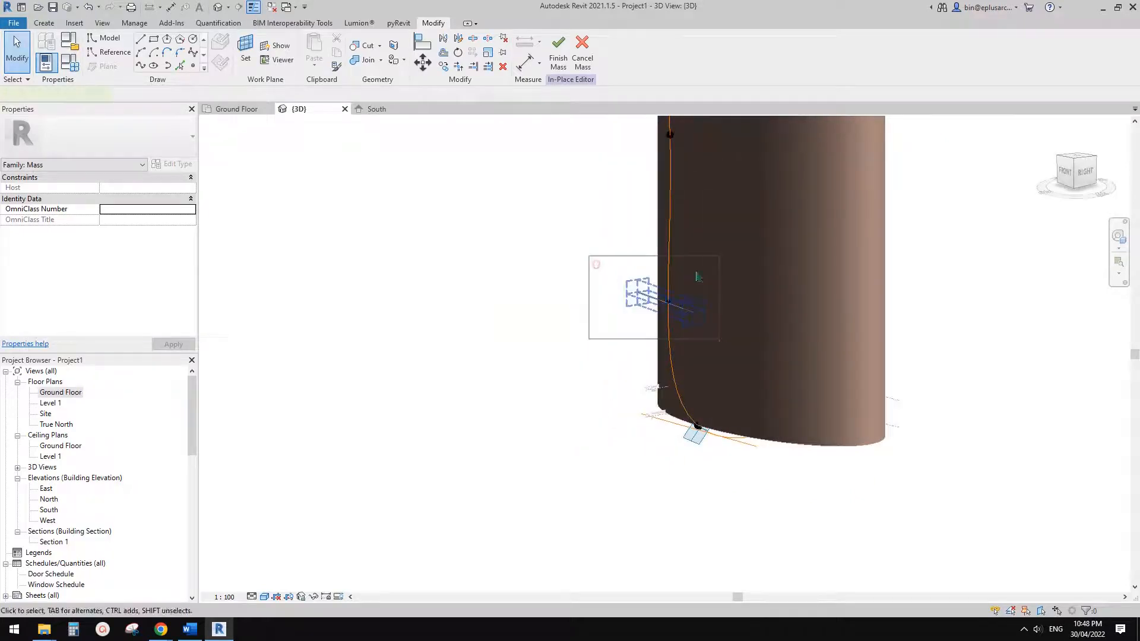
pyautogui.moveTo(589, 256); pyautogui.dragTo(720, 339)
pyautogui.moveTo(625, 309); pyautogui.dragTo(645, 461, button='middle')
pyautogui.click(161, 629)
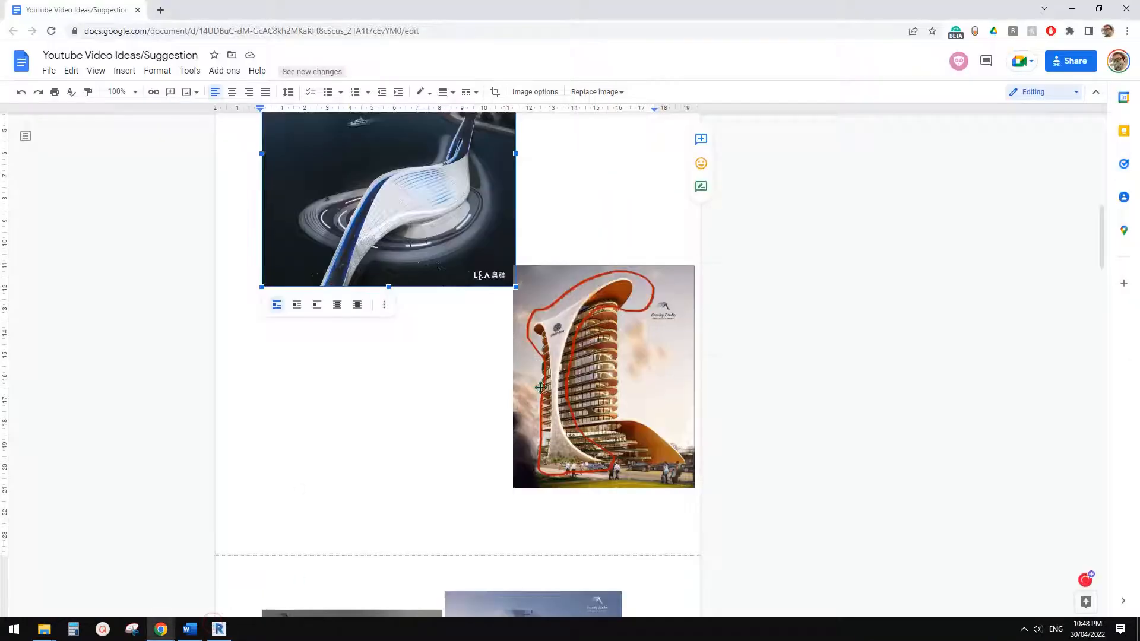
pyautogui.click(219, 629)
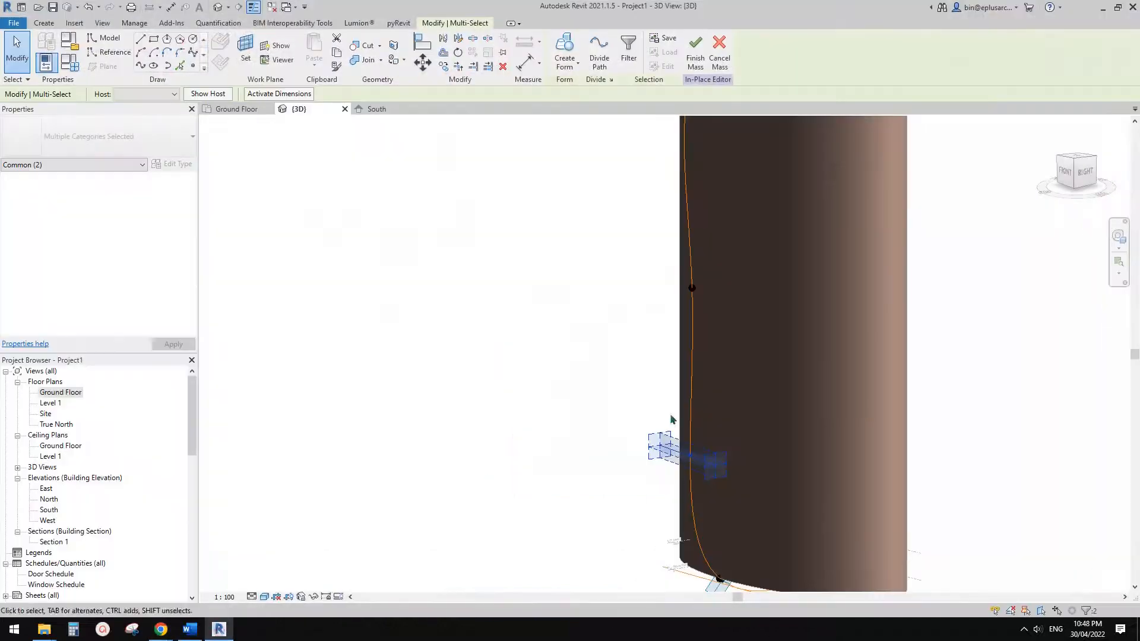
pyautogui.keyDown('shift'); pyautogui.moveTo(742, 463); pyautogui.dragTo(719, 446, button='middle'); pyautogui.keyUp('shift')
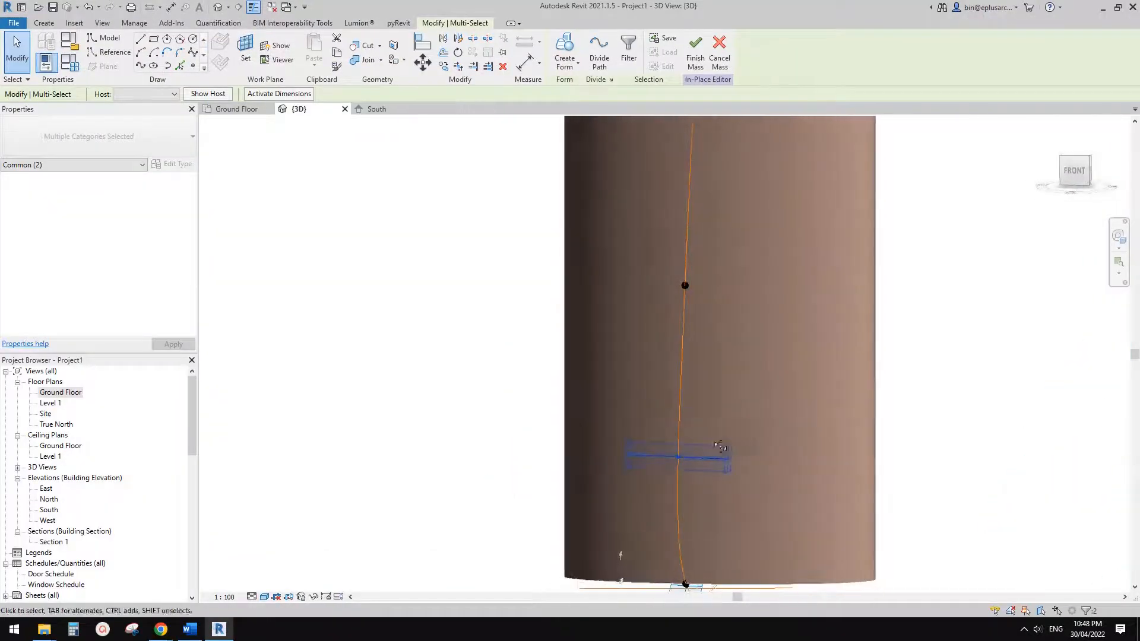
pyautogui.press('Escape')
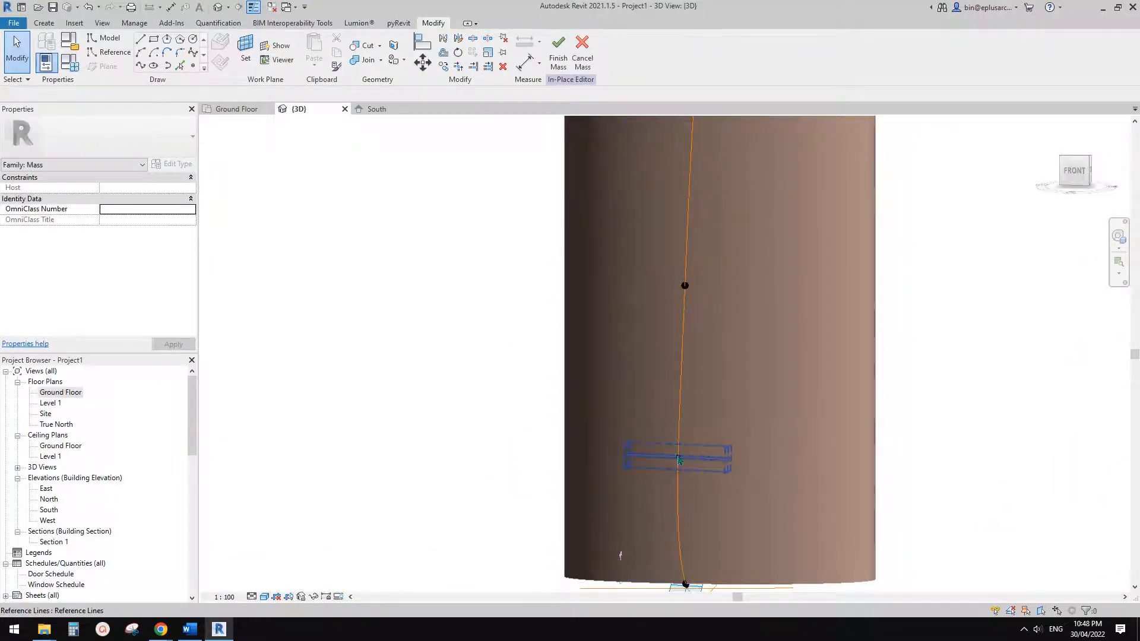
pyautogui.click(678, 458)
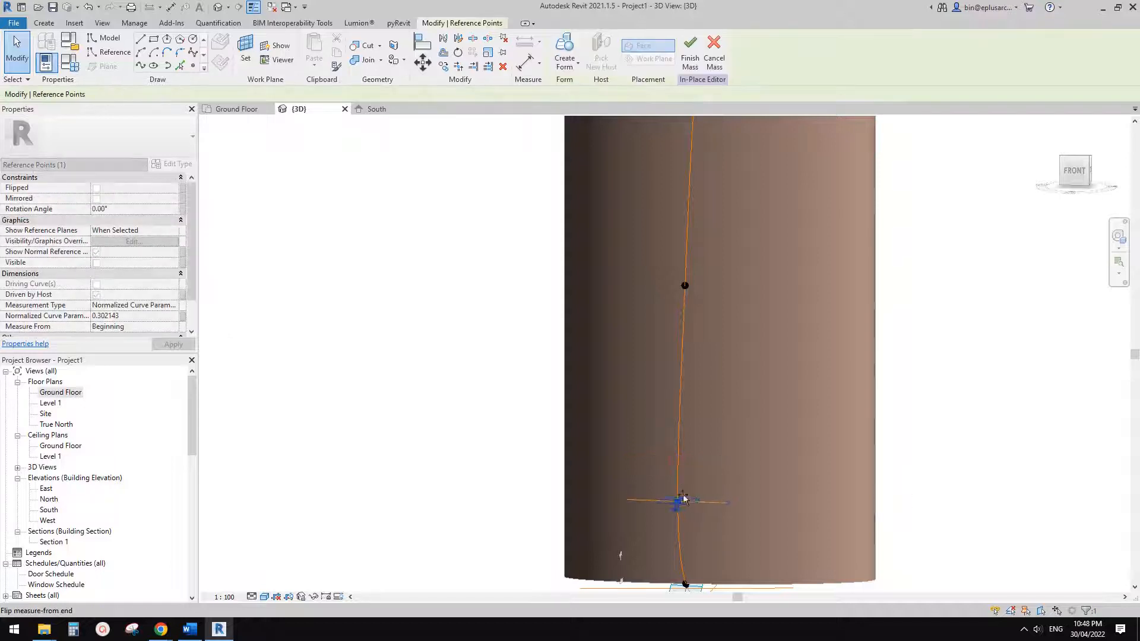
# - Select the hosted point with its reference line low on the path and copy them to a free spot beside the tower
pyautogui.keyDown('shift'); pyautogui.moveTo(682, 500); pyautogui.dragTo(611, 484, button='middle'); pyautogui.keyUp('shift')
pyautogui.moveTo(565, 465); pyautogui.dragTo(718, 522)
pyautogui.press('c')
pyautogui.press('o')
pyautogui.click(687, 502)
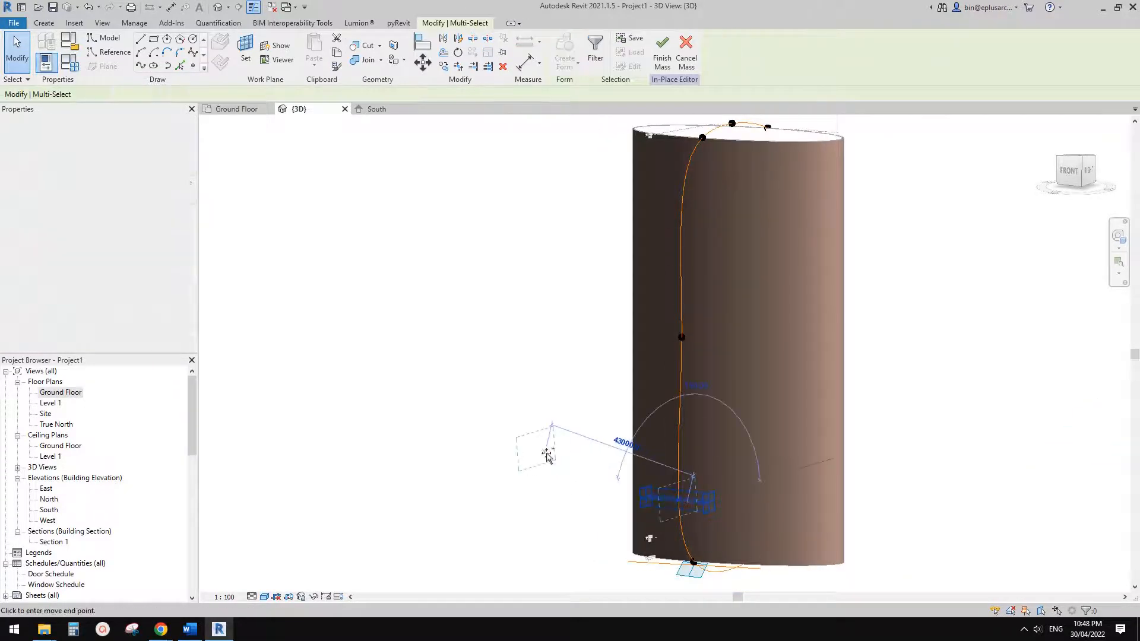
pyautogui.click(545, 452)
pyautogui.press('Escape')
# - Set the copied reference line's length to 3000 mm
pyautogui.click(557, 455)
pyautogui.scroll(1, 552, 444)
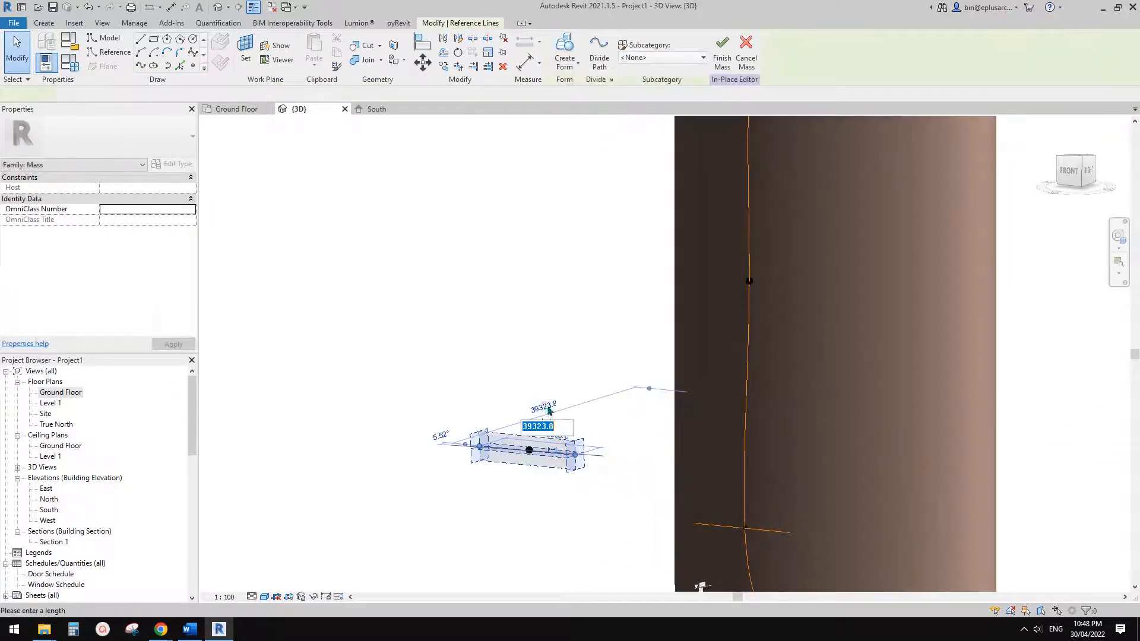
pyautogui.click(562, 438)
pyautogui.write('300')
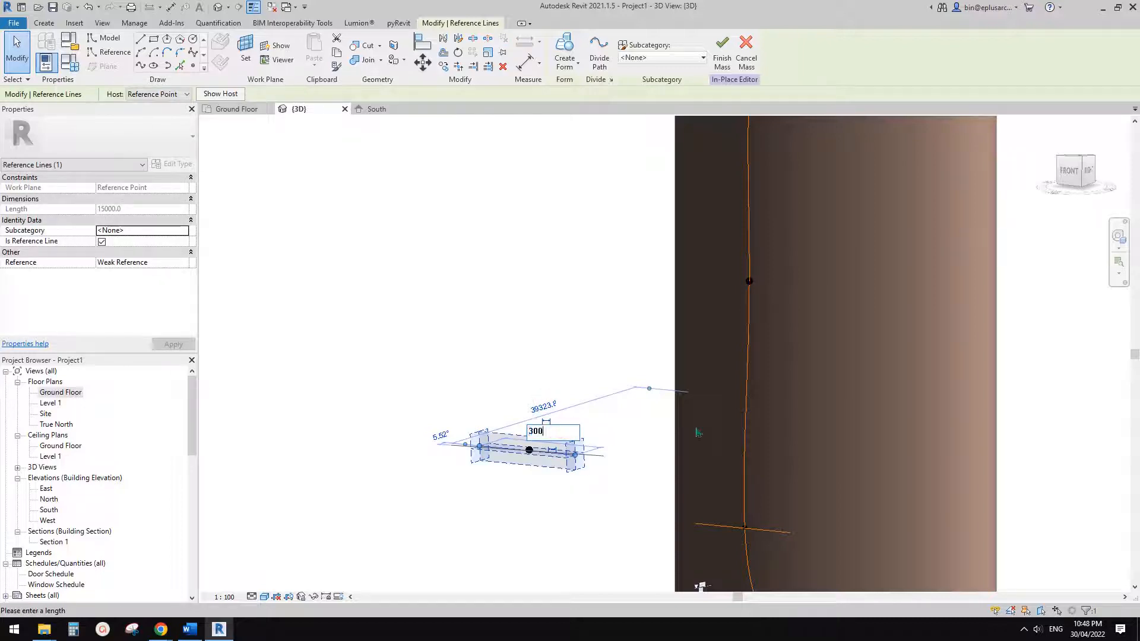
pyautogui.write('0')
pyautogui.press('Return')
pyautogui.press('Escape')
# - Rehost the copied point with its short line onto the spline path at about mid-height of the tower
pyautogui.scroll(2, 526, 448)
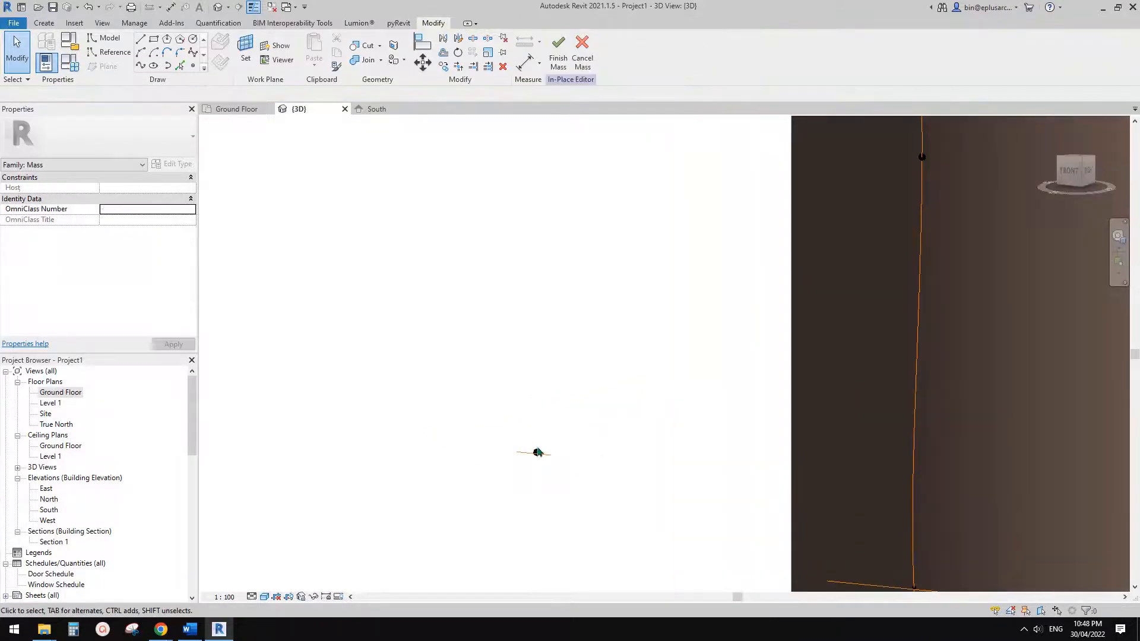
pyautogui.click(544, 462)
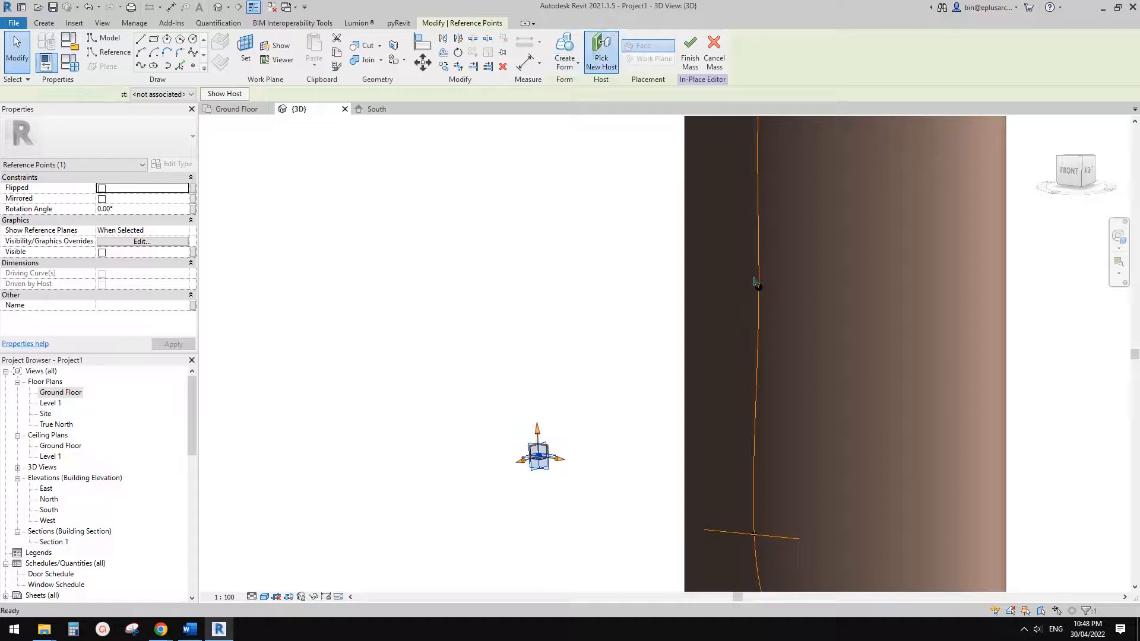
pyautogui.press('Escape')
pyautogui.scroll(-2, 721, 353)
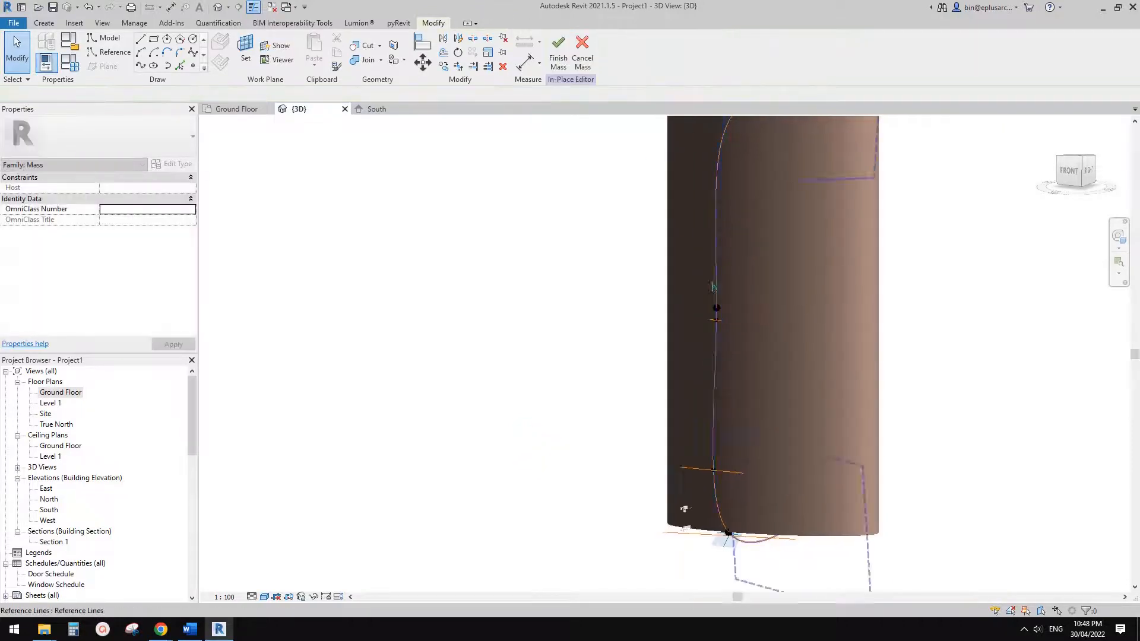
# - Copy the low hosted point with its line beside the tower and rehost the copy onto the path's upper part, below the roof
pyautogui.moveTo(726, 483)
pyautogui.mouseDown()
pyautogui.moveTo(745, 494)
pyautogui.moveTo(729, 474)
pyautogui.mouseUp()
pyautogui.click(624, 424)
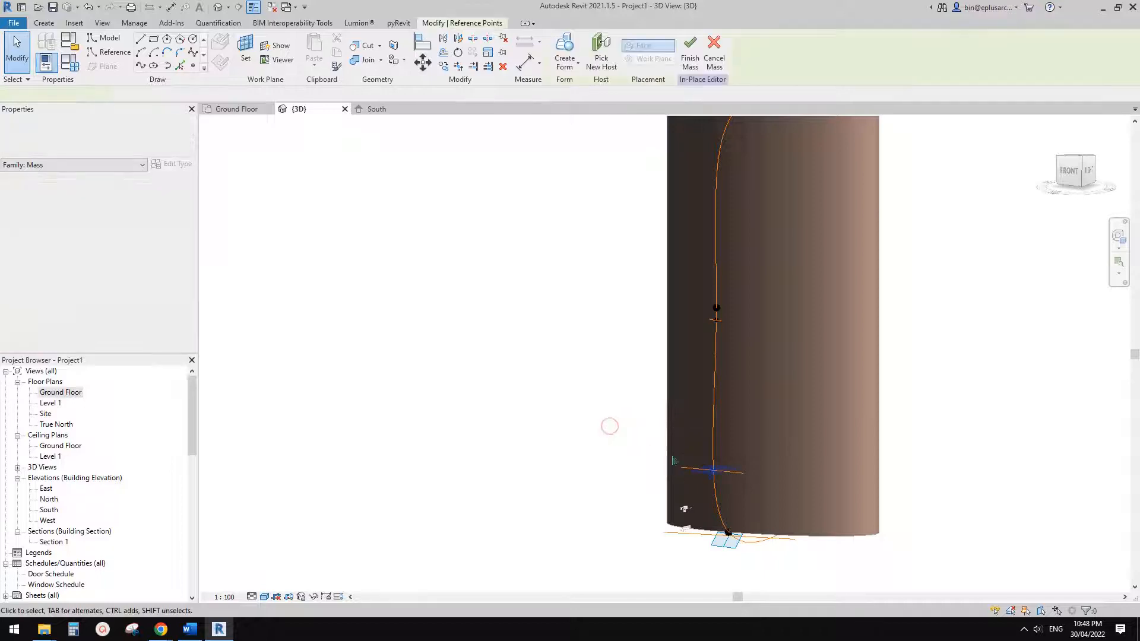
pyautogui.moveTo(619, 433); pyautogui.dragTo(751, 487)
pyautogui.moveTo(603, 445); pyautogui.dragTo(604, 460)
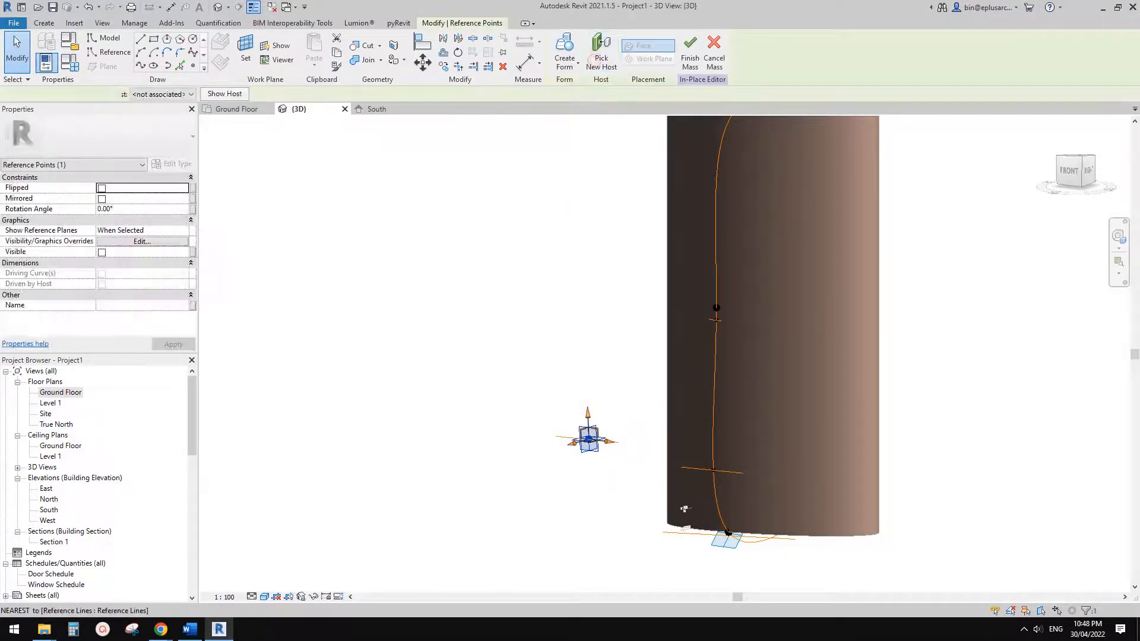
pyautogui.moveTo(695, 226); pyautogui.dragTo(683, 299, button='middle')
pyautogui.click(706, 256)
pyautogui.moveTo(726, 389); pyautogui.dragTo(707, 240, button='middle')
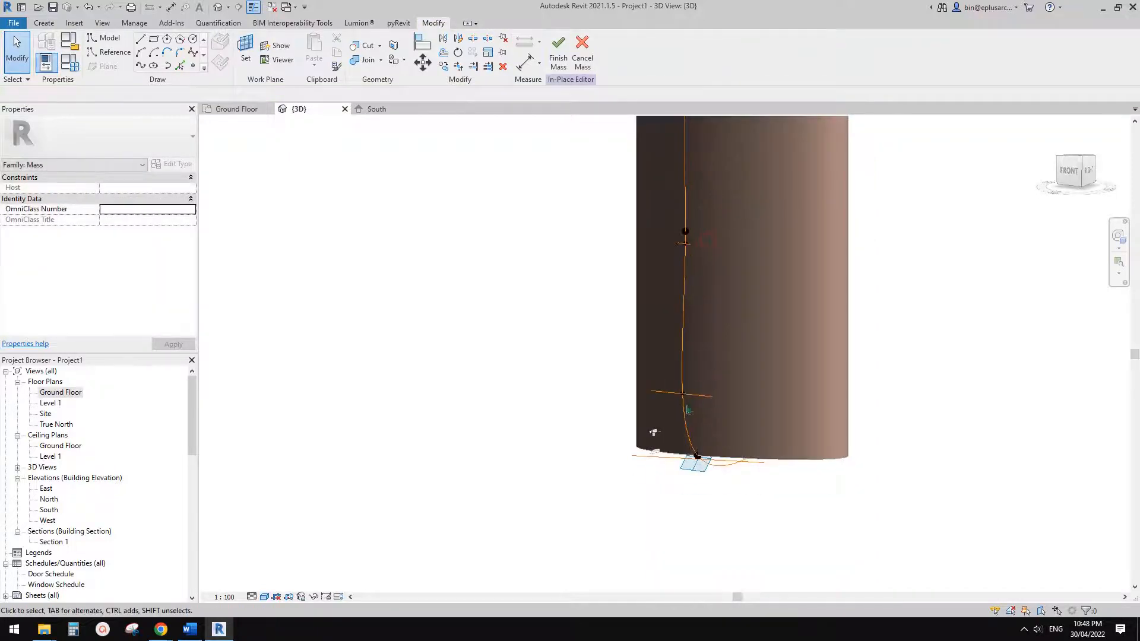
# - Select the base reference line together with its reference point and copy them to a free spot beside the tower
pyautogui.click(644, 458)
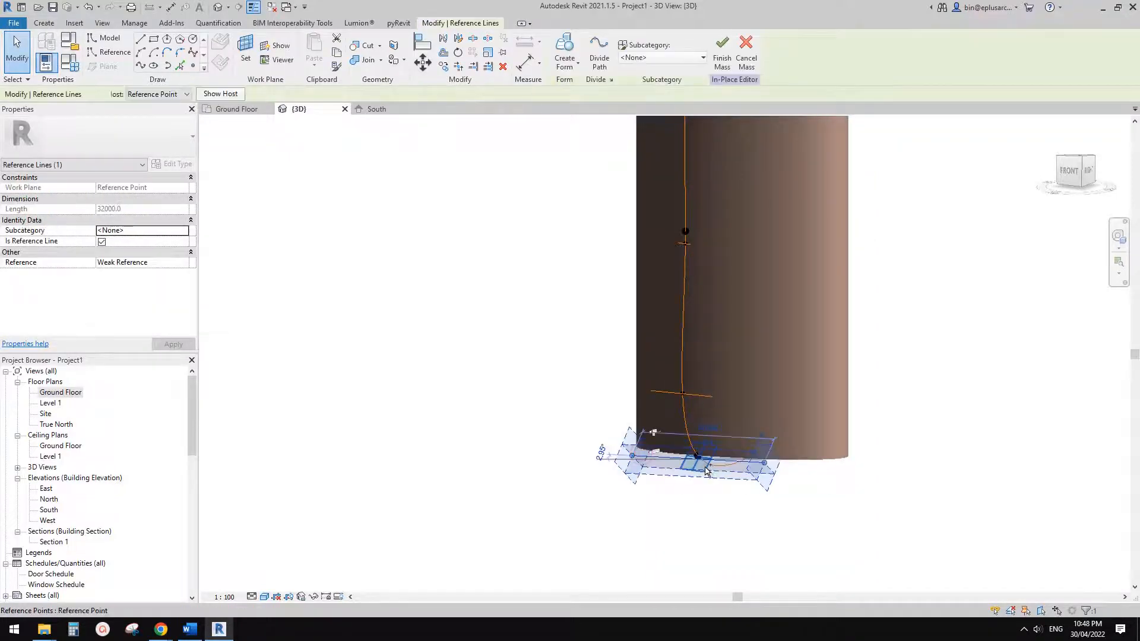
pyautogui.keyDown('ctrl'); pyautogui.click(705, 467); pyautogui.keyUp('ctrl')
pyautogui.press('c')
pyautogui.press('o')
pyautogui.click(711, 454)
pyautogui.click(555, 393)
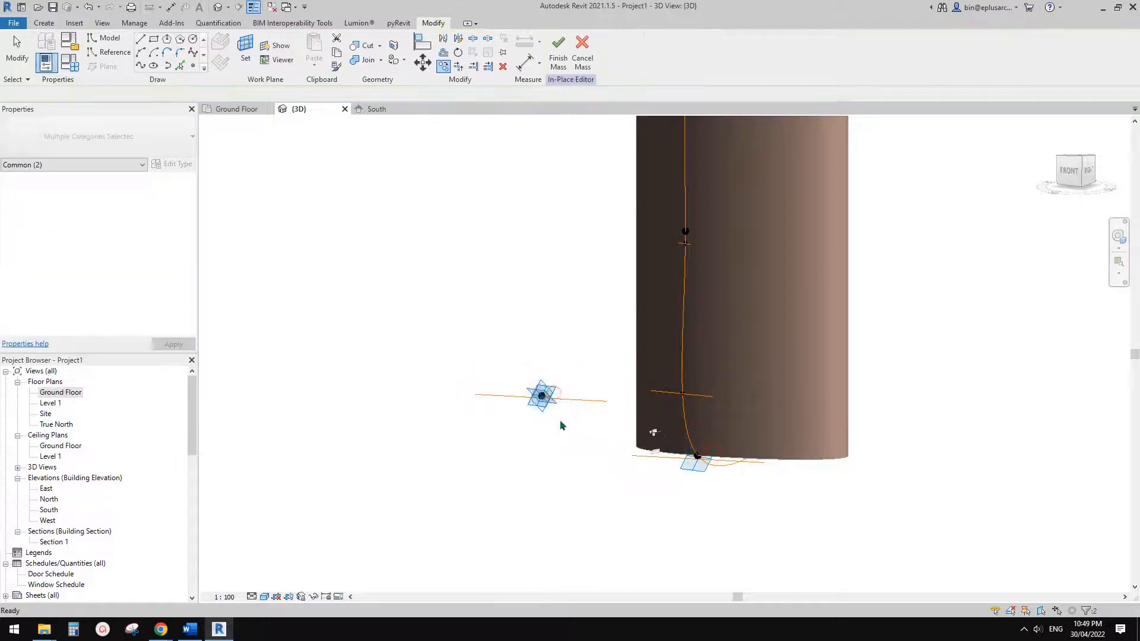
# - Rehost the copied base point onto the spline path where it bends over the tower's roof
pyautogui.click(543, 406)
pyautogui.moveTo(603, 344); pyautogui.dragTo(593, 498, button='middle')
pyautogui.click(600, 46)
pyautogui.scroll(2, 715, 181)
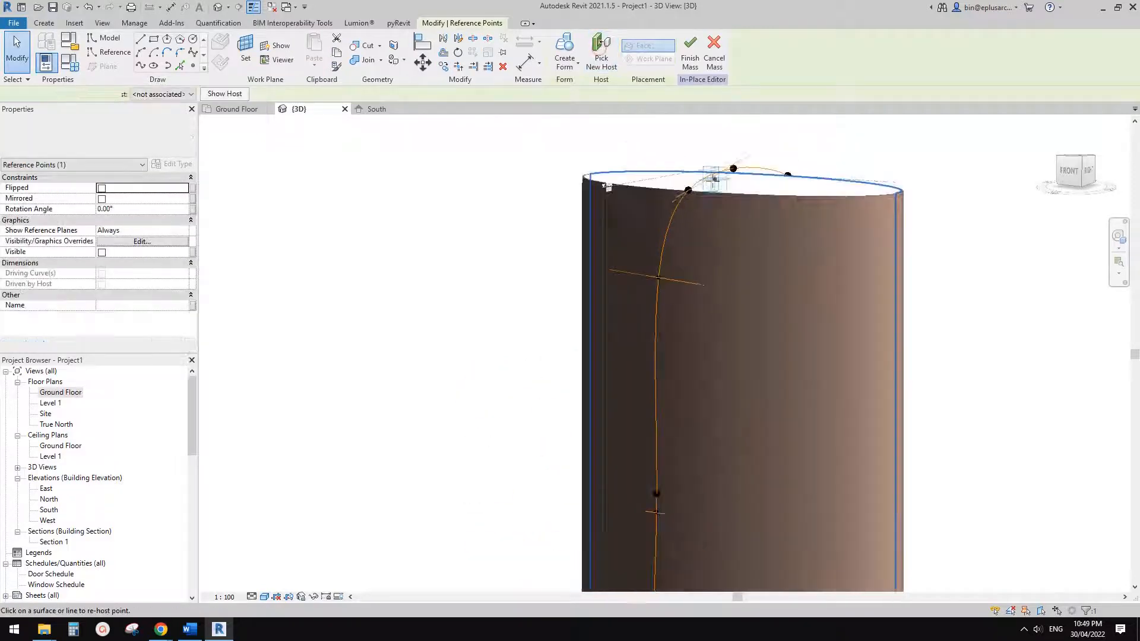
pyautogui.click(715, 180)
pyautogui.scroll(1, 702, 184)
pyautogui.press('Escape')
pyautogui.scroll(-1, 724, 230)
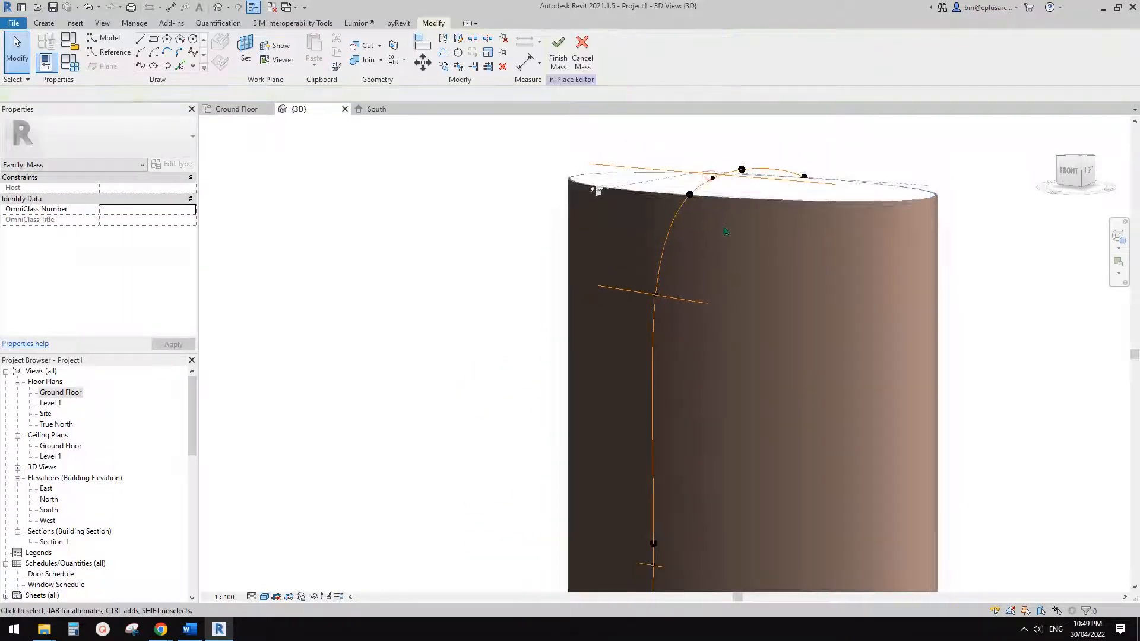
# - Compare with the tower image in Google Docs and set the roof reference line's length to 50000 mm in Revit
pyautogui.hotkey('alt', 'Tab')
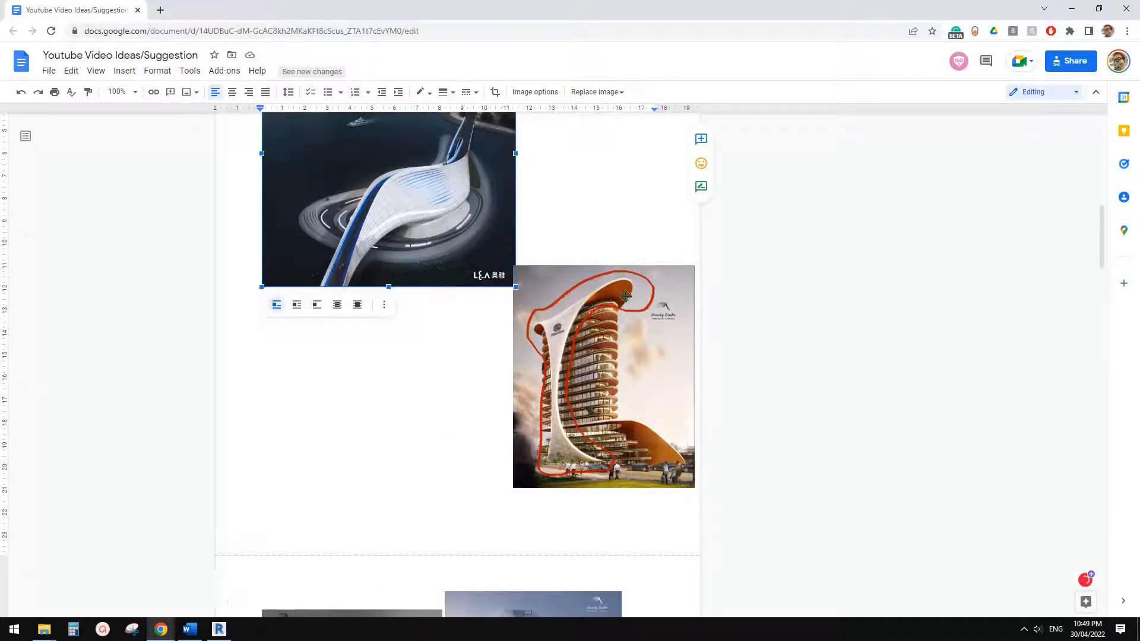
pyautogui.click(219, 630)
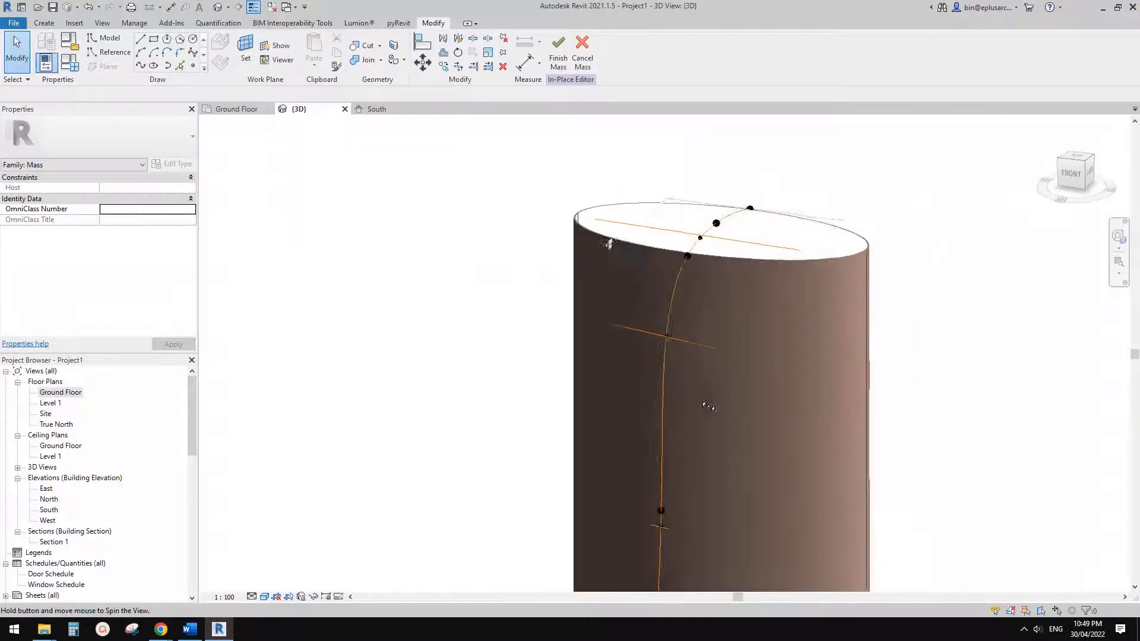
pyautogui.click(729, 236)
pyautogui.click(695, 202)
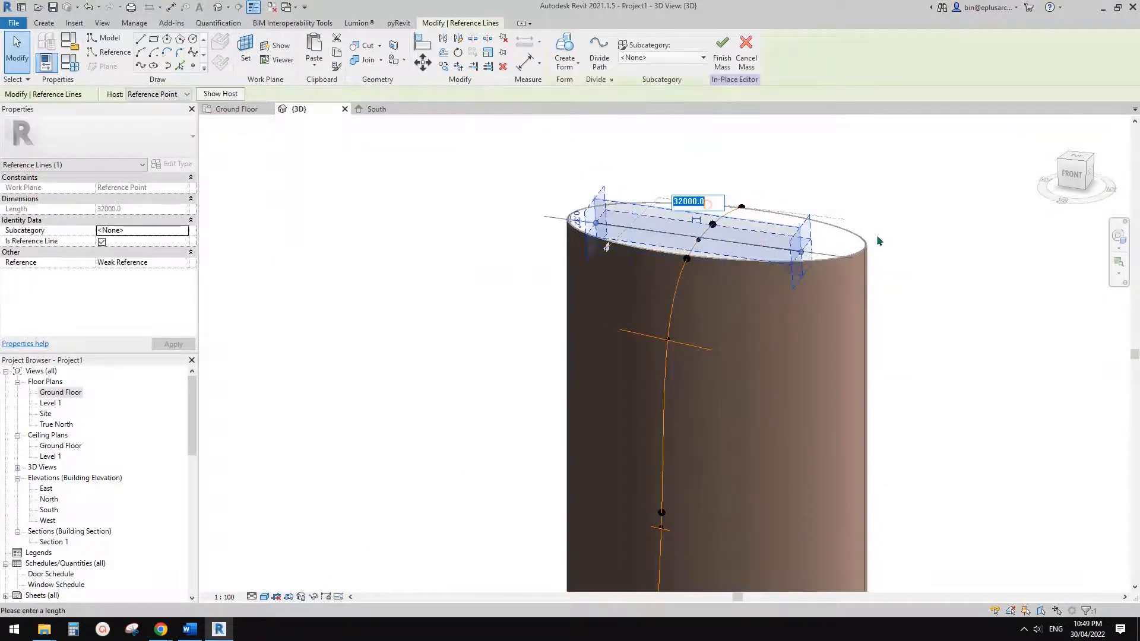
pyautogui.write('500')
pyautogui.press('Return')
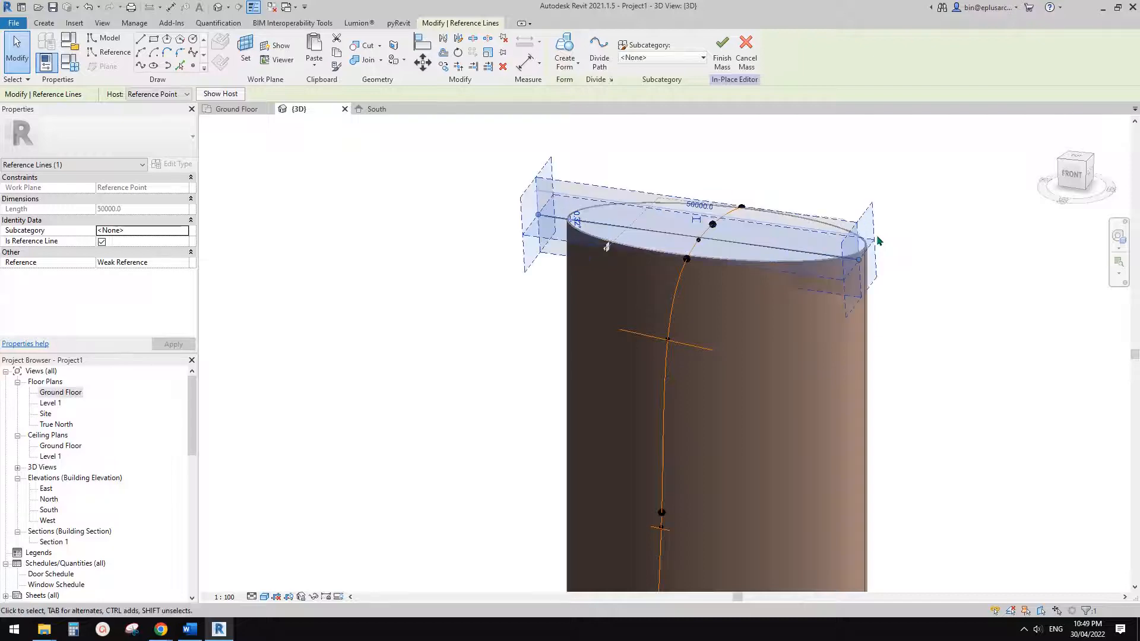
# - Select the hosted point with its line just below the roof and copy them to a free spot beside the tower
pyautogui.keyDown('shift'); pyautogui.moveTo(877, 239); pyautogui.dragTo(915, 208, button='middle'); pyautogui.keyUp('shift')
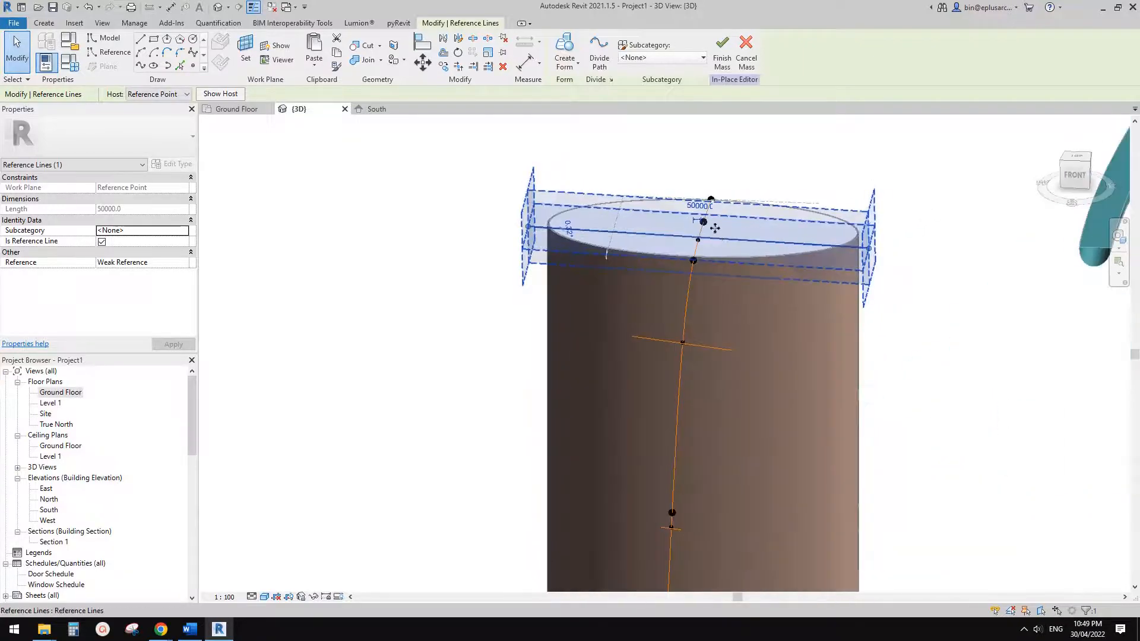
pyautogui.keyDown('shift'); pyautogui.moveTo(743, 320); pyautogui.dragTo(629, 338, button='middle'); pyautogui.keyUp('shift')
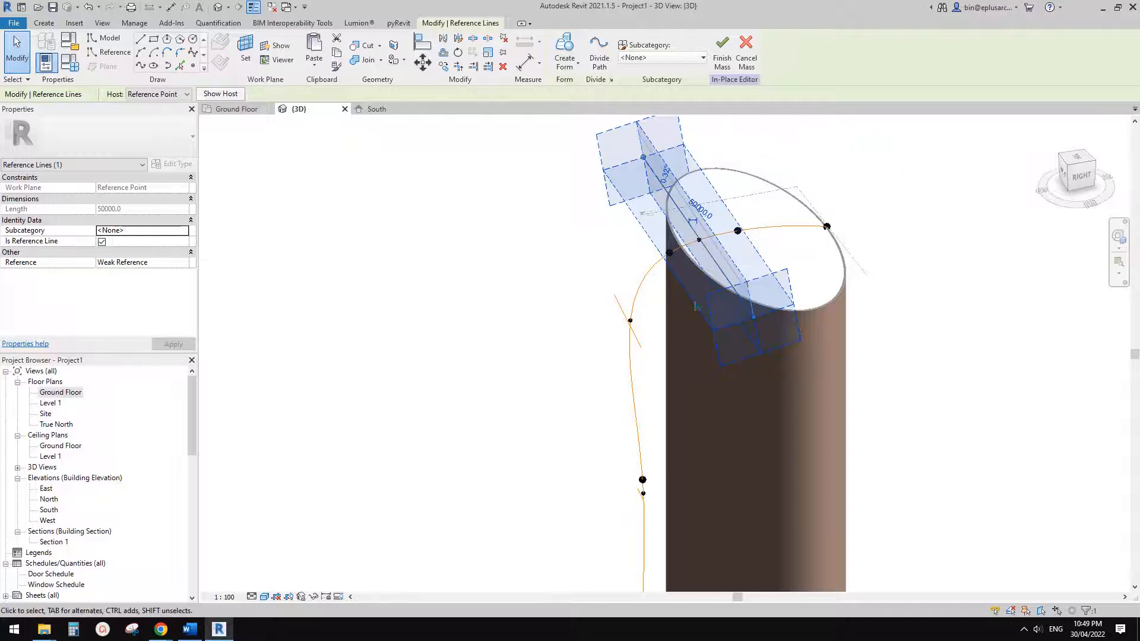
pyautogui.moveTo(562, 268); pyautogui.dragTo(660, 377)
pyautogui.keyDown('ctrl'); pyautogui.moveTo(632, 323); pyautogui.dragTo(531, 268); pyautogui.keyUp('ctrl')
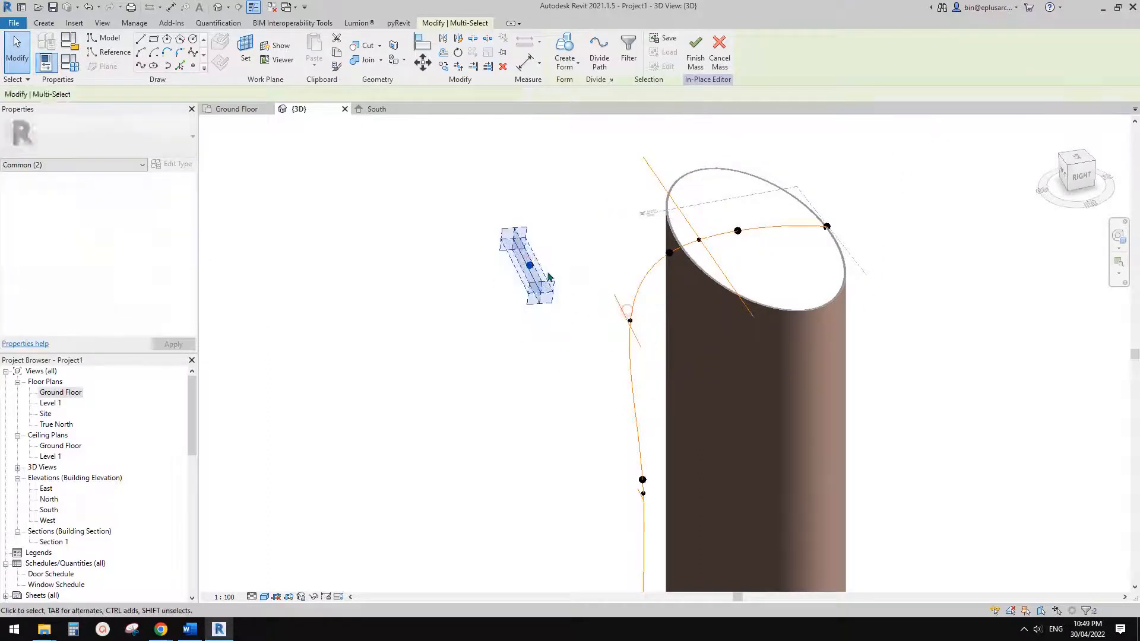
pyautogui.click(526, 257)
# - Rehost the copied point with its line onto the far end of the spline path at the roof's back edge
pyautogui.click(530, 267)
pyautogui.keyDown('shift'); pyautogui.moveTo(528, 265); pyautogui.dragTo(663, 262, button='middle'); pyautogui.keyUp('shift')
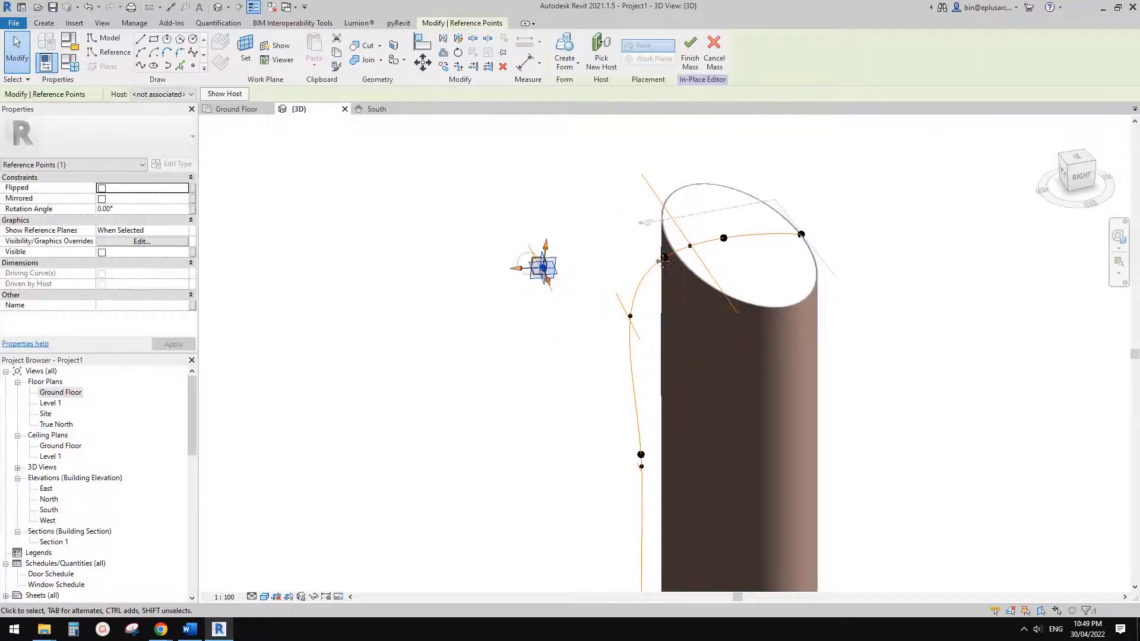
pyautogui.click(602, 53)
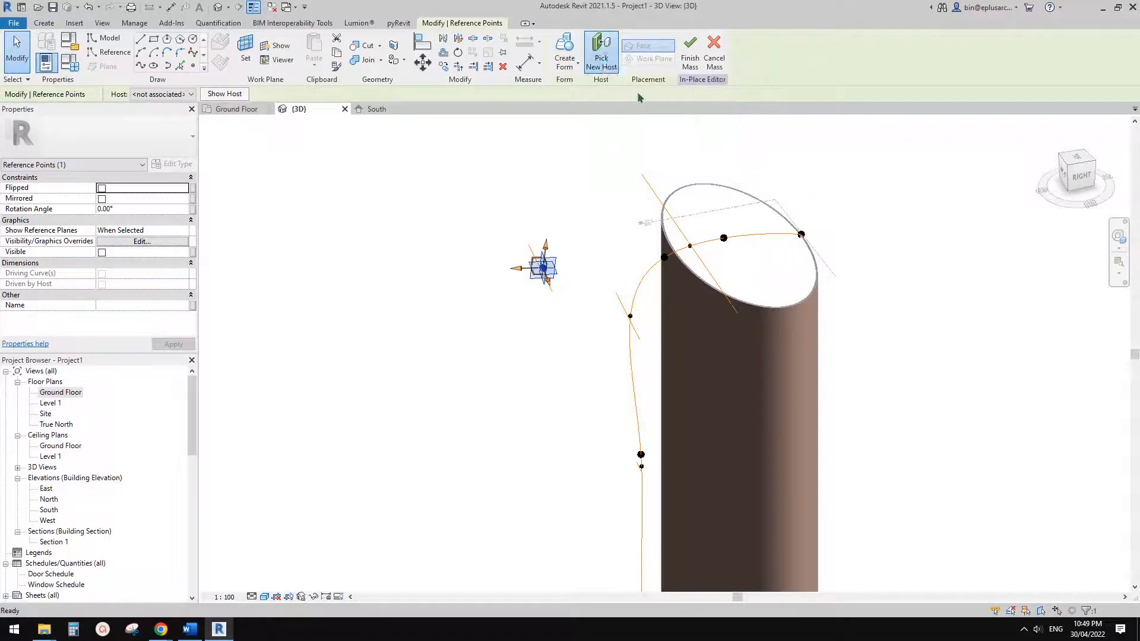
pyautogui.click(789, 233)
pyautogui.keyDown('shift'); pyautogui.moveTo(793, 237); pyautogui.dragTo(816, 185, button='middle'); pyautogui.keyUp('shift')
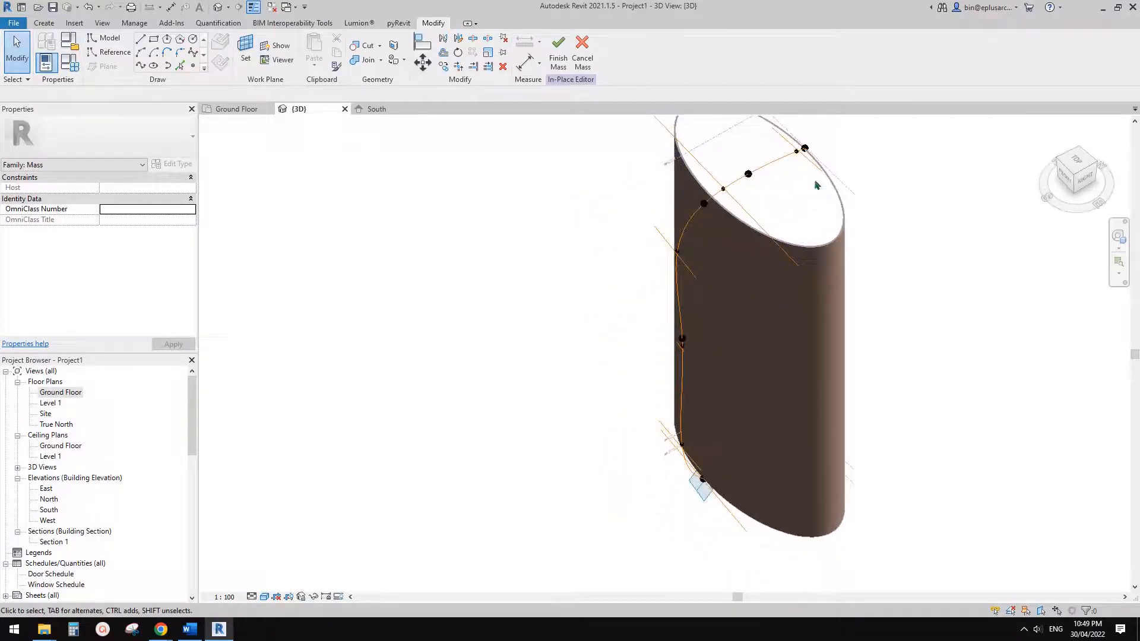
# - Try to create a form from the spline path and all six hosted reference lines
pyautogui.click(818, 168)
pyautogui.keyDown('ctrl'); pyautogui.click(771, 162); pyautogui.keyUp('ctrl')
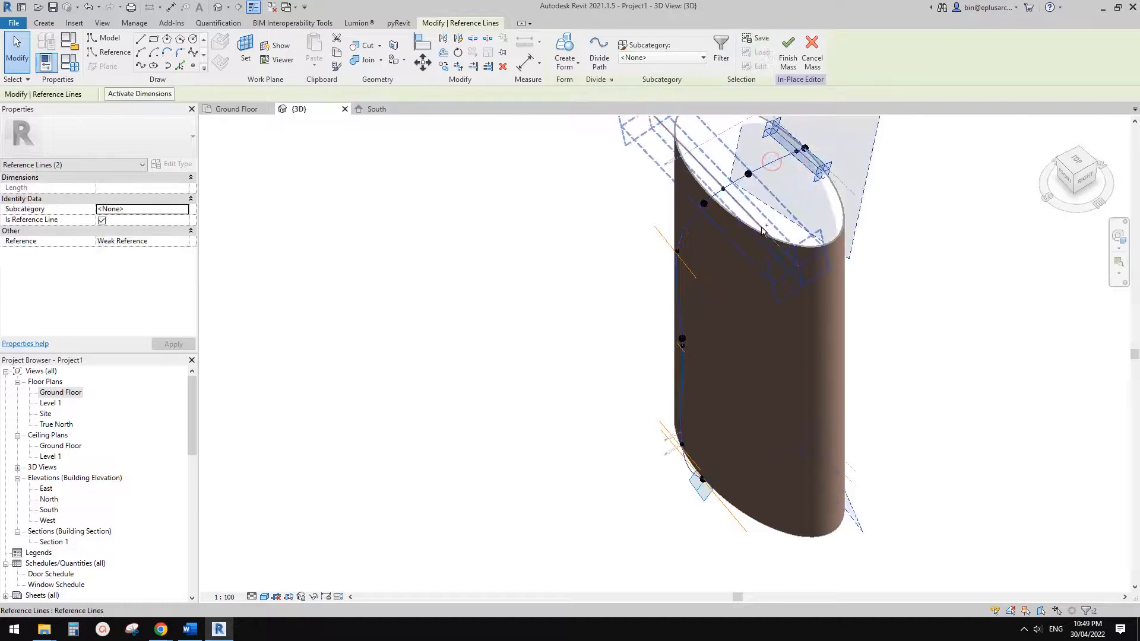
pyautogui.keyDown('ctrl'); pyautogui.click(761, 226); pyautogui.keyUp('ctrl')
pyautogui.scroll(2, 701, 325)
pyautogui.keyDown('ctrl'); pyautogui.click(686, 339); pyautogui.keyUp('ctrl')
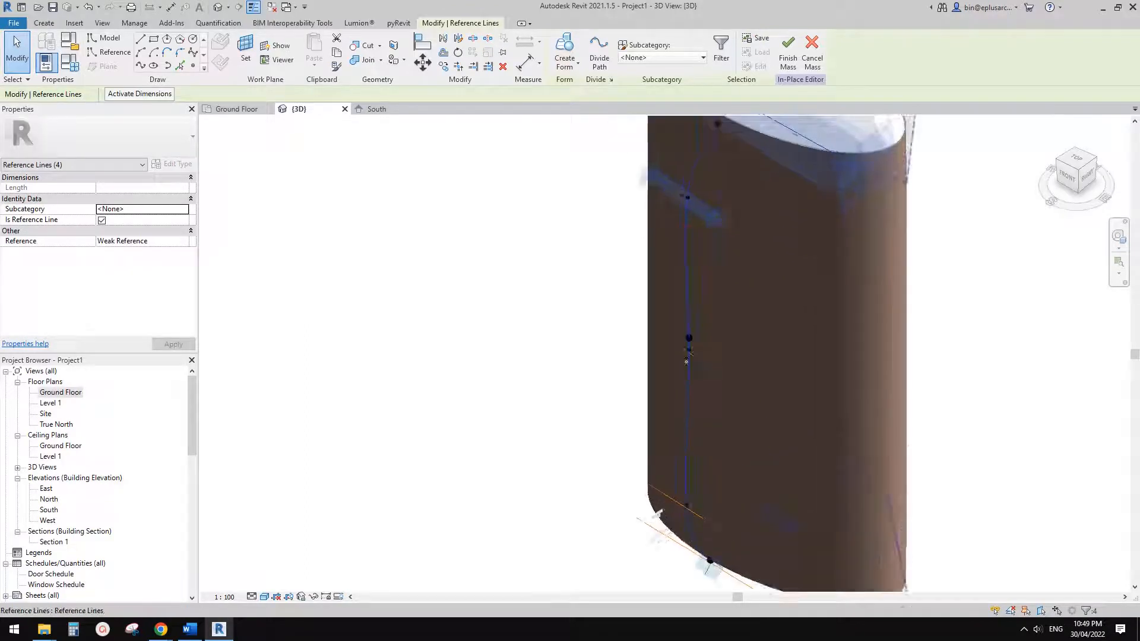
pyautogui.scroll(3, 687, 344)
pyautogui.scroll(-3, 683, 338)
pyautogui.scroll(2, 705, 438)
pyautogui.keyDown('ctrl'); pyautogui.click(710, 396); pyautogui.keyUp('ctrl')
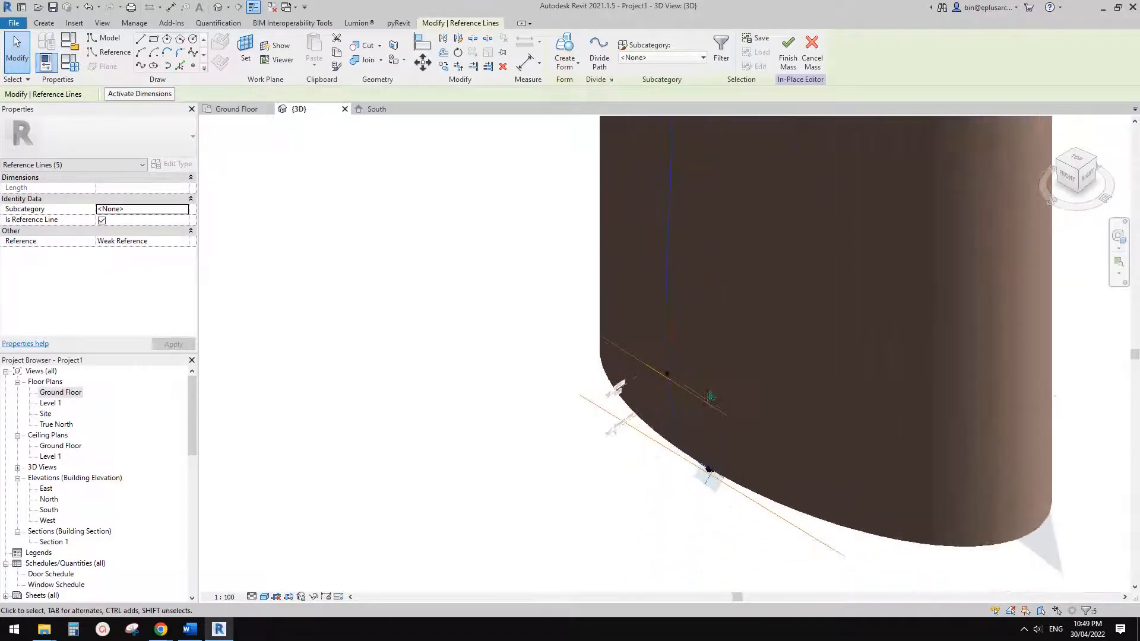
pyautogui.keyDown('ctrl'); pyautogui.click(696, 396); pyautogui.keyUp('ctrl')
pyautogui.keyDown('ctrl'); pyautogui.click(750, 498); pyautogui.keyUp('ctrl')
pyautogui.scroll(-4, 746, 486)
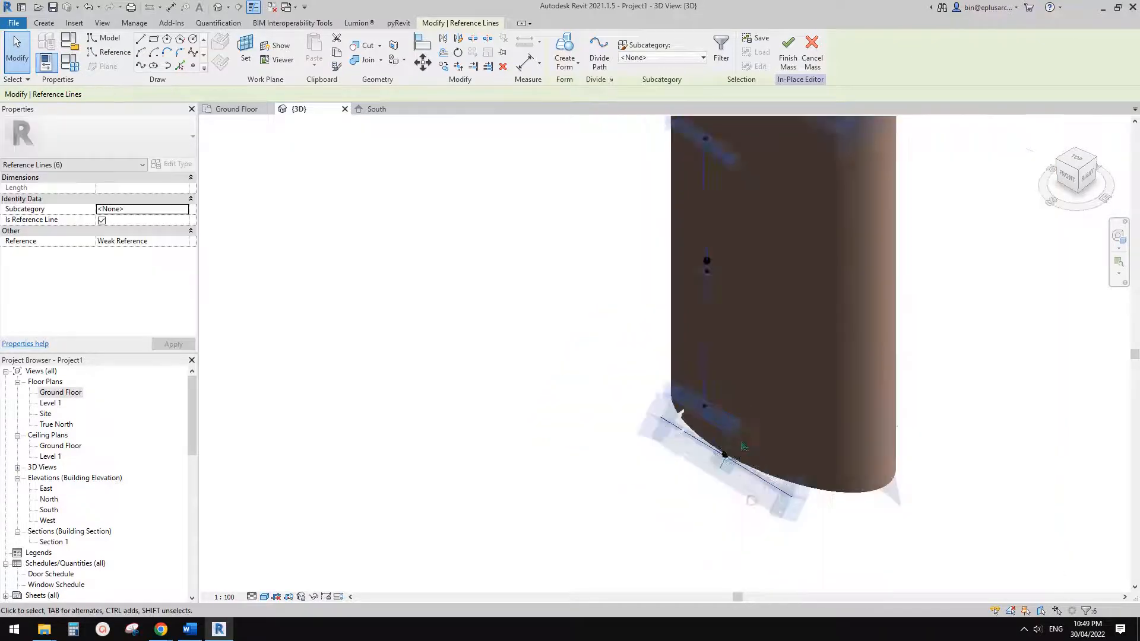
pyautogui.keyDown('shift'); pyautogui.moveTo(734, 379); pyautogui.dragTo(708, 365, button='middle'); pyautogui.keyUp('shift')
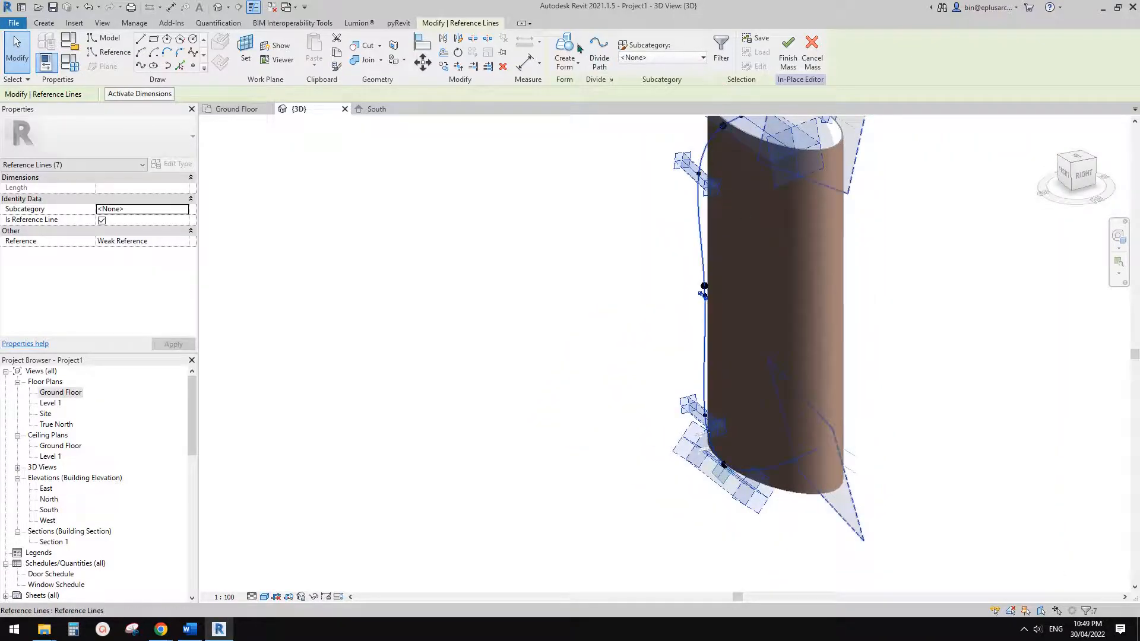
pyautogui.click(577, 47)
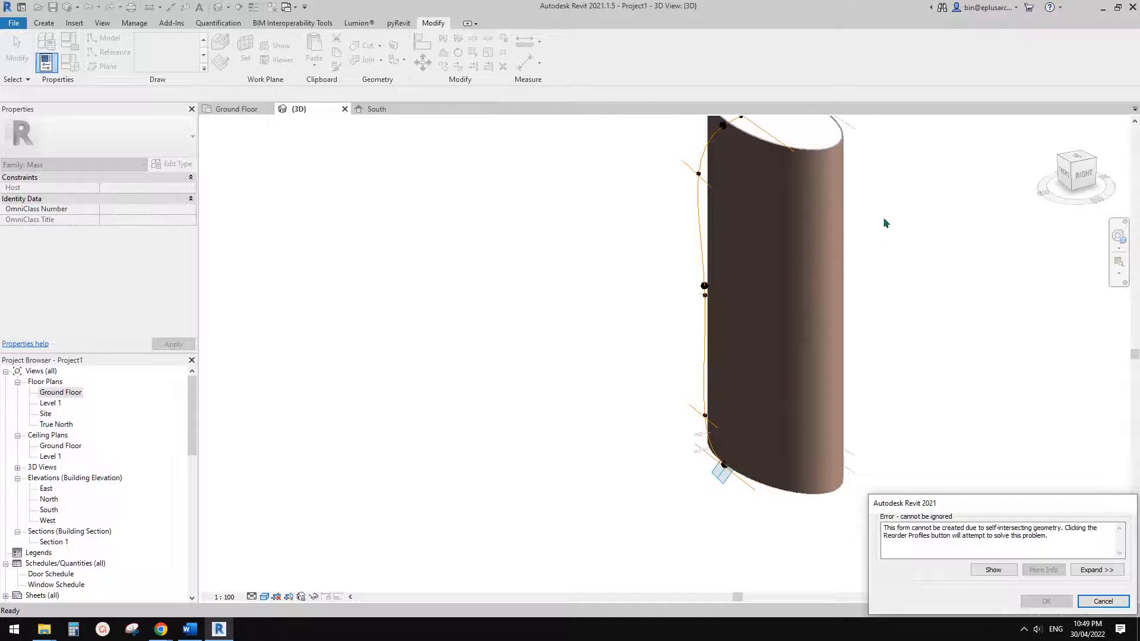
pyautogui.press('Escape')
# - Shorten the reference line at the tower's base to a length of about 20000 mm
pyautogui.keyDown('shift'); pyautogui.moveTo(889, 282); pyautogui.dragTo(905, 305, button='middle'); pyautogui.keyUp('shift')
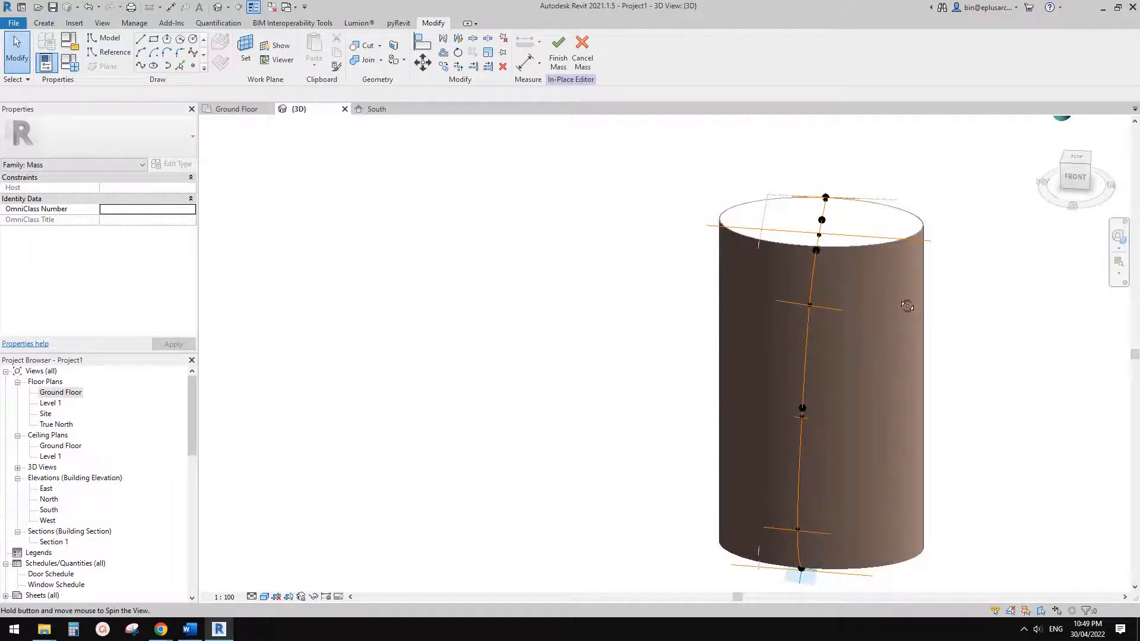
pyautogui.click(860, 241)
pyautogui.scroll(-1, 843, 332)
pyautogui.moveTo(843, 333); pyautogui.dragTo(835, 285, button='middle')
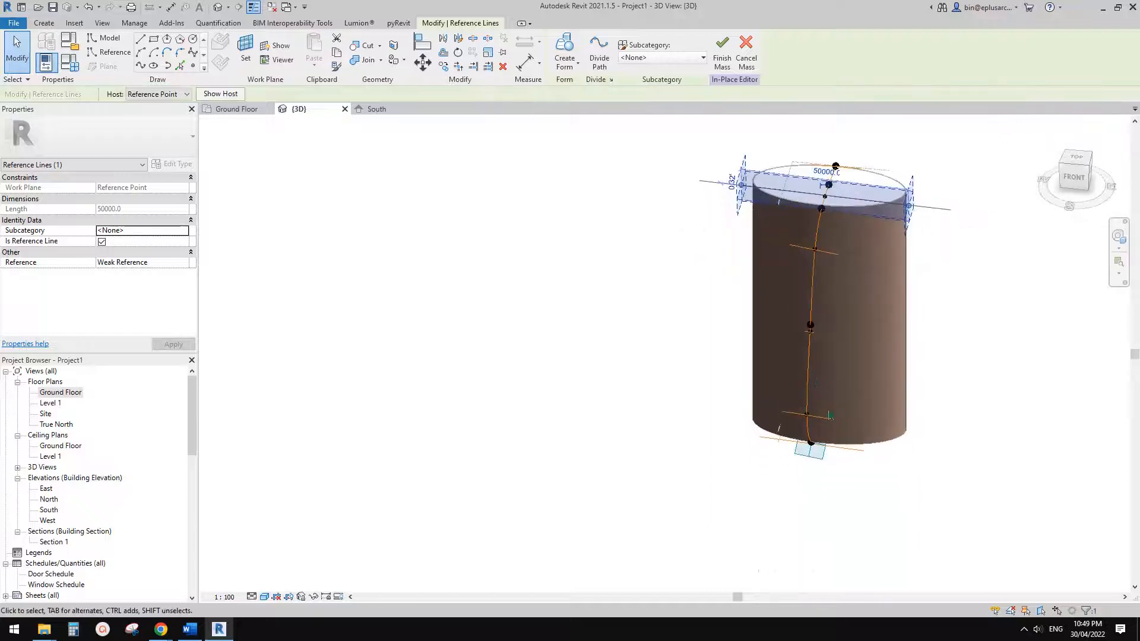
pyautogui.scroll(2, 830, 449)
pyautogui.keyDown('shift'); pyautogui.moveTo(830, 449); pyautogui.dragTo(834, 420, button='middle'); pyautogui.keyUp('shift')
pyautogui.click(866, 497)
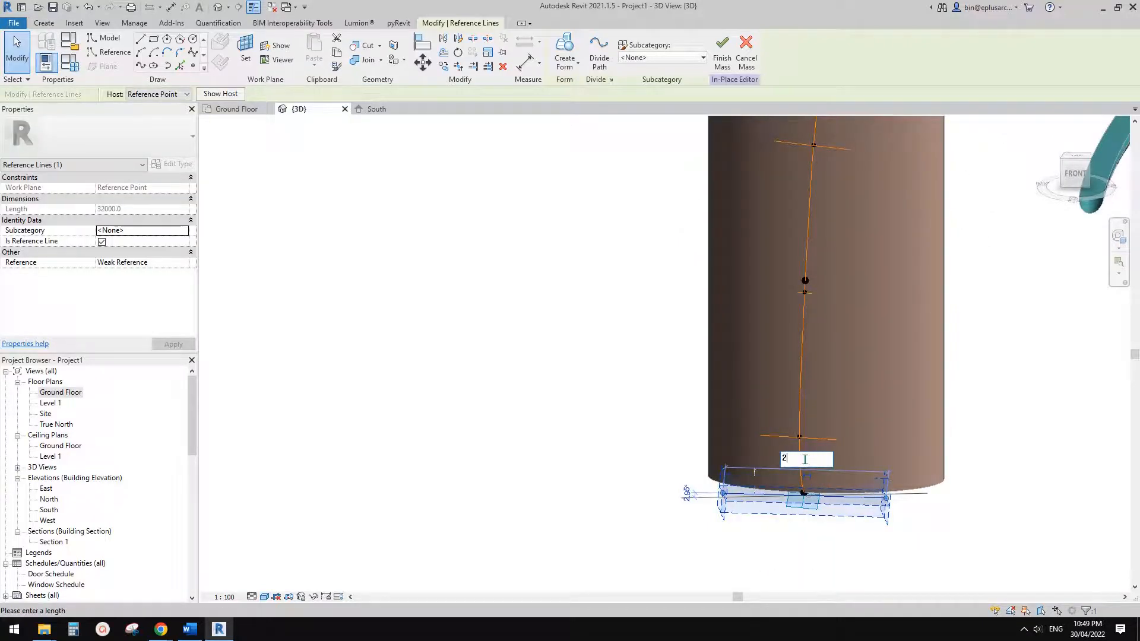
pyautogui.press('Return')
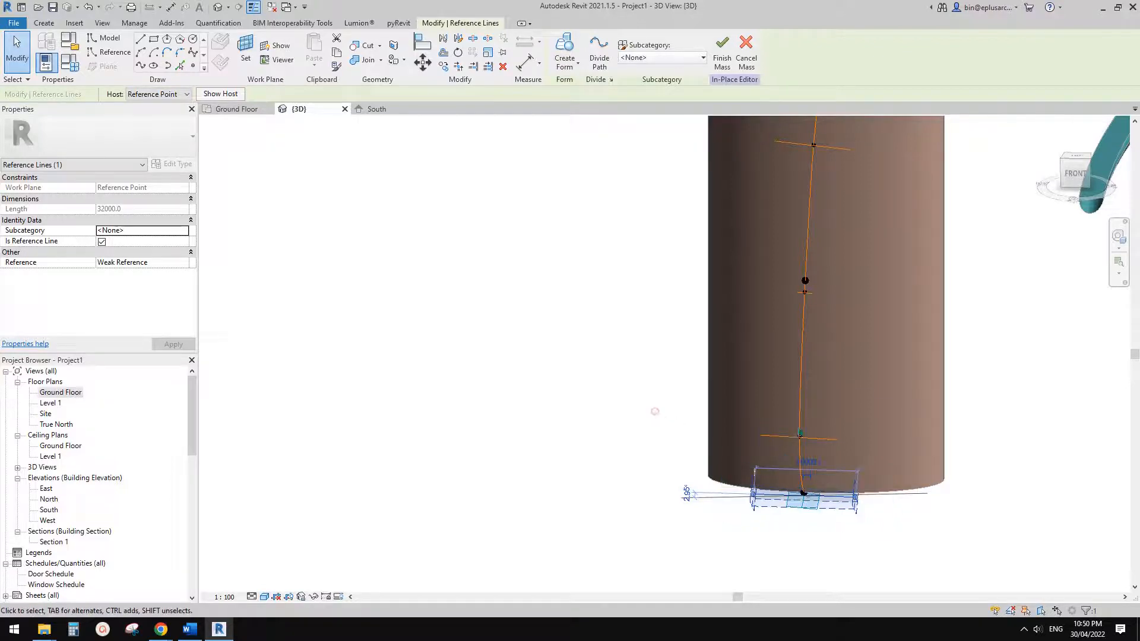
pyautogui.click(655, 412)
# - Set the length of the hosted reference line at the tower's mid-height to 10000 mm
pyautogui.moveTo(827, 306); pyautogui.dragTo(821, 397, button='middle')
pyautogui.click(808, 385)
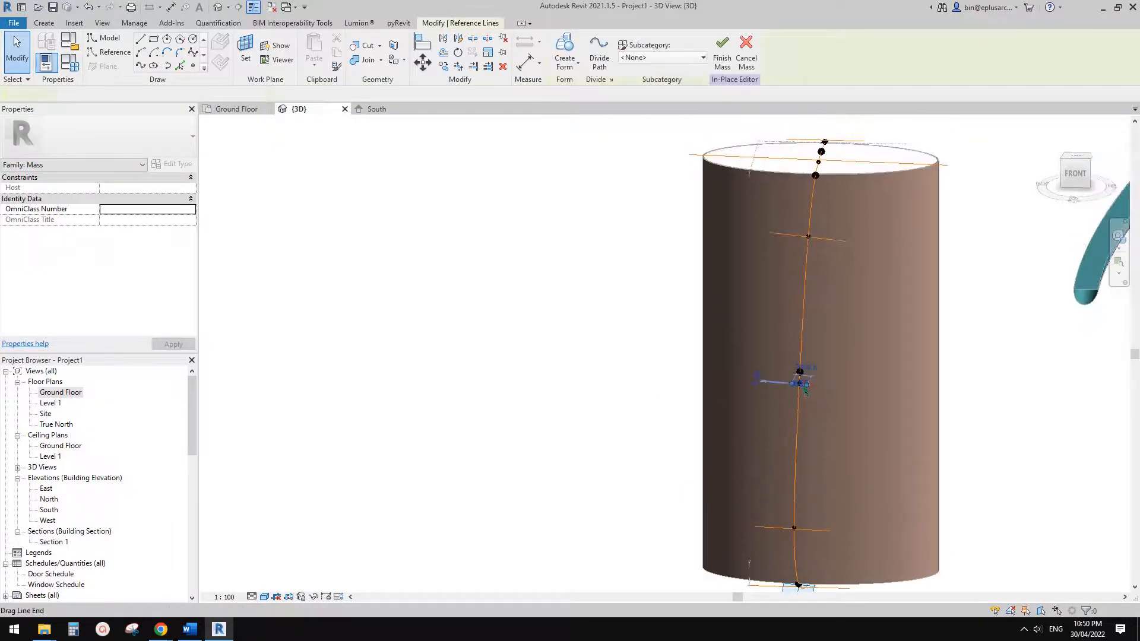
pyautogui.scroll(2, 805, 380)
pyautogui.click(814, 372)
pyautogui.write('1000')
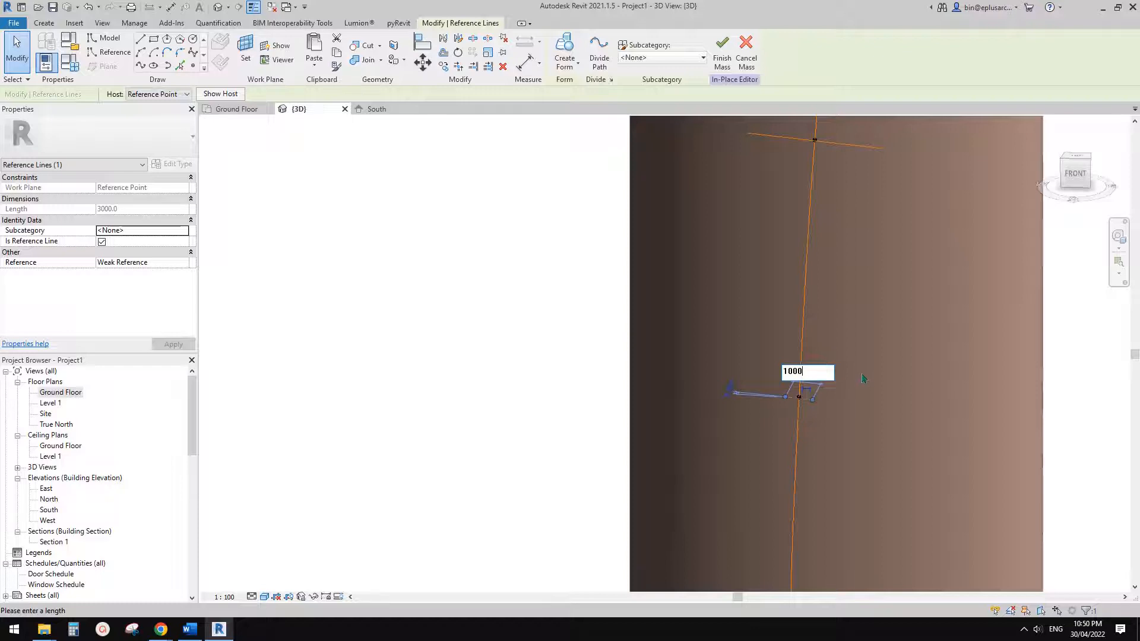
pyautogui.press('Return')
pyautogui.scroll(-2, 873, 358)
pyautogui.moveTo(845, 323); pyautogui.dragTo(807, 444, button='middle')
pyautogui.press('Escape')
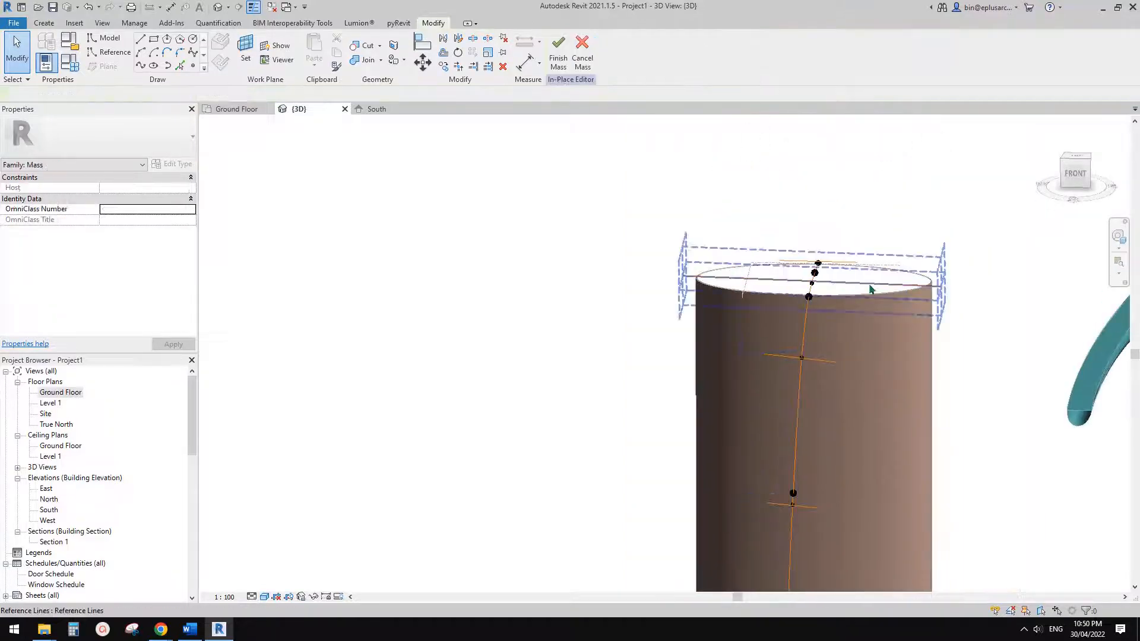
# - Set the length of the hosted reference line across the front part of the roof to 20000 mm
pyautogui.click(870, 284)
pyautogui.scroll(1, 853, 275)
pyautogui.click(799, 241)
pyautogui.write('20')
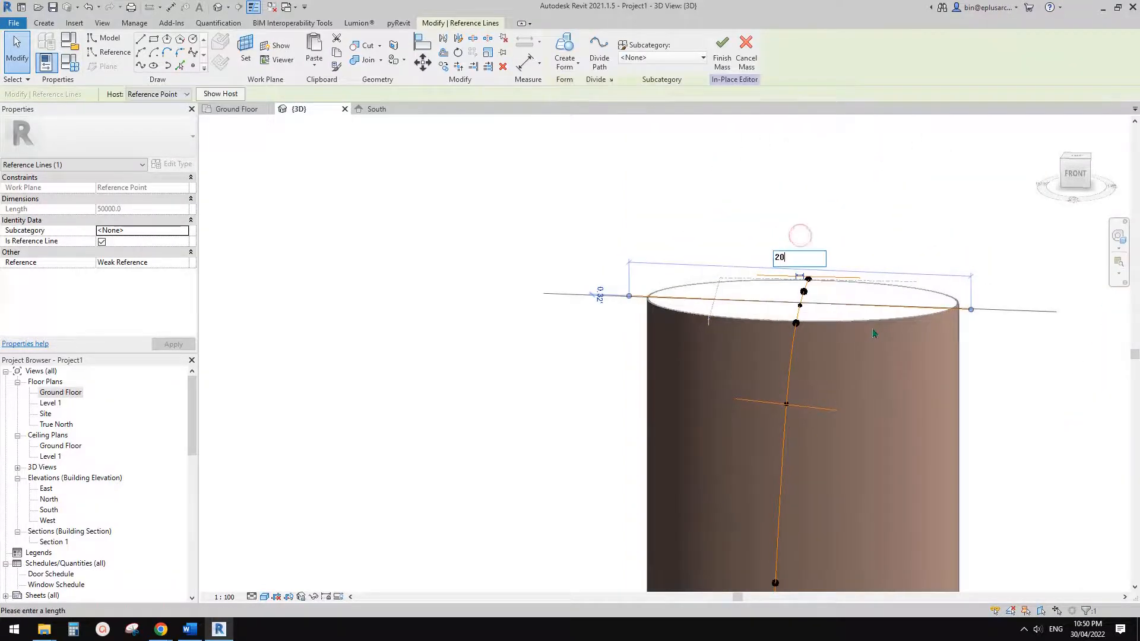
pyautogui.write('000')
pyautogui.press('Return')
pyautogui.press('Escape')
# - Try to create a form from the spline path and all six reference lines with the revised lengths
pyautogui.keyDown('shift'); pyautogui.moveTo(923, 247); pyautogui.dragTo(871, 351, button='middle'); pyautogui.keyUp('shift')
pyautogui.click(873, 266)
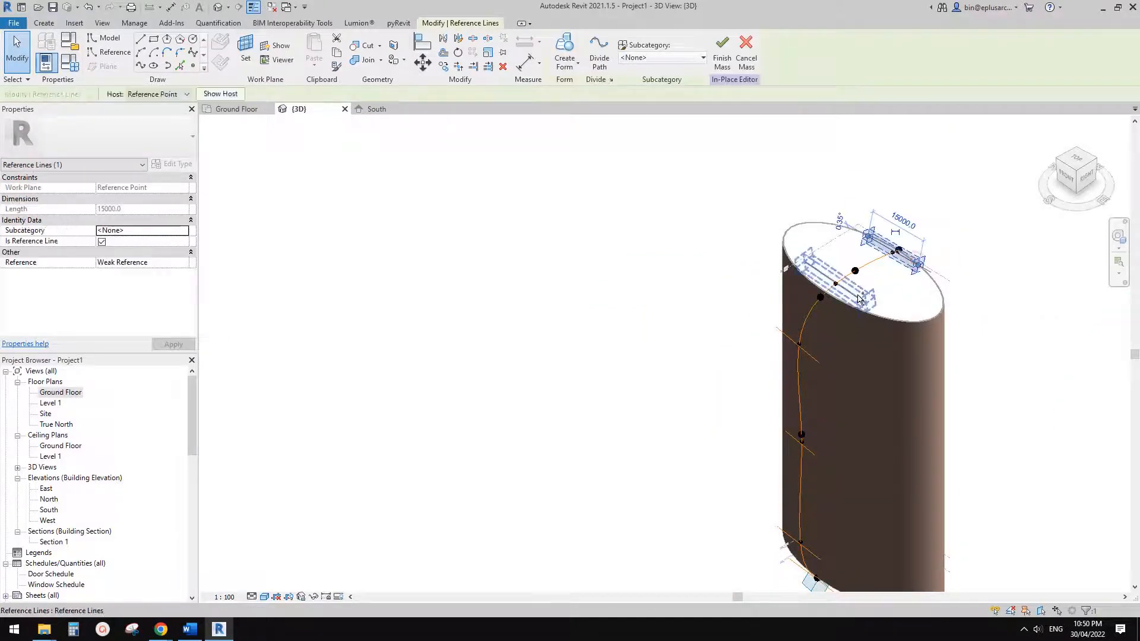
pyautogui.keyDown('ctrl'); pyautogui.click(807, 354); pyautogui.keyUp('ctrl')
pyautogui.keyDown('ctrl'); pyautogui.click(811, 454); pyautogui.keyUp('ctrl')
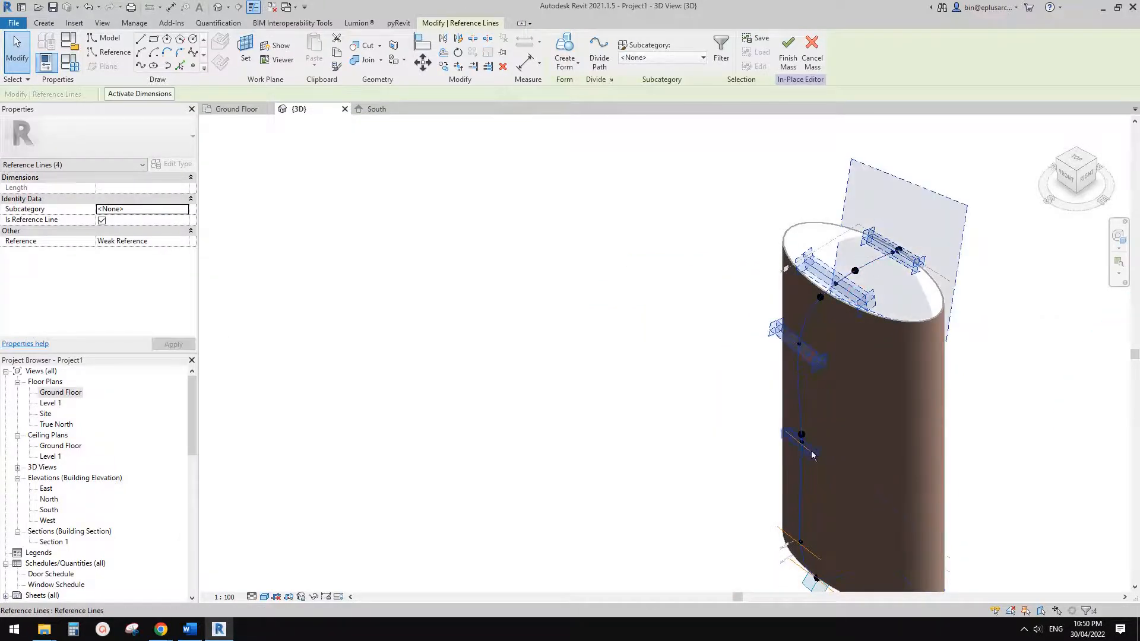
pyautogui.moveTo(850, 334); pyautogui.dragTo(875, 183, button='middle')
pyautogui.scroll(4, 850, 454)
pyautogui.keyDown('ctrl'); pyautogui.click(874, 445); pyautogui.keyUp('ctrl')
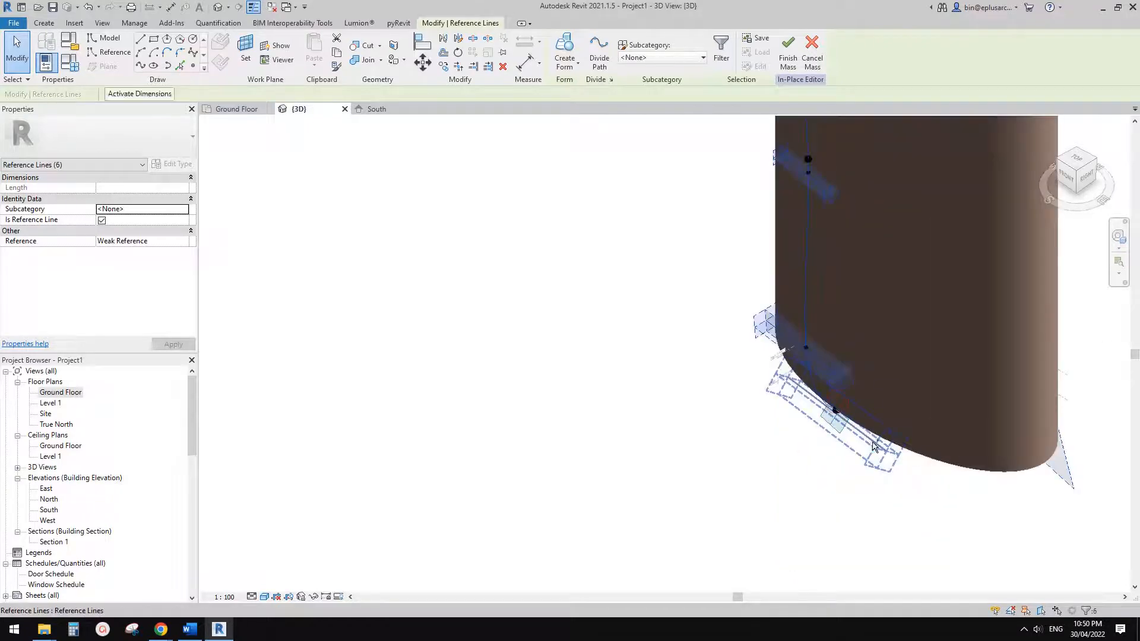
pyautogui.scroll(-3, 868, 439)
pyautogui.keyDown('shift'); pyautogui.moveTo(868, 410); pyautogui.dragTo(888, 323, button='middle'); pyautogui.keyUp('shift')
pyautogui.scroll(-2, 864, 345)
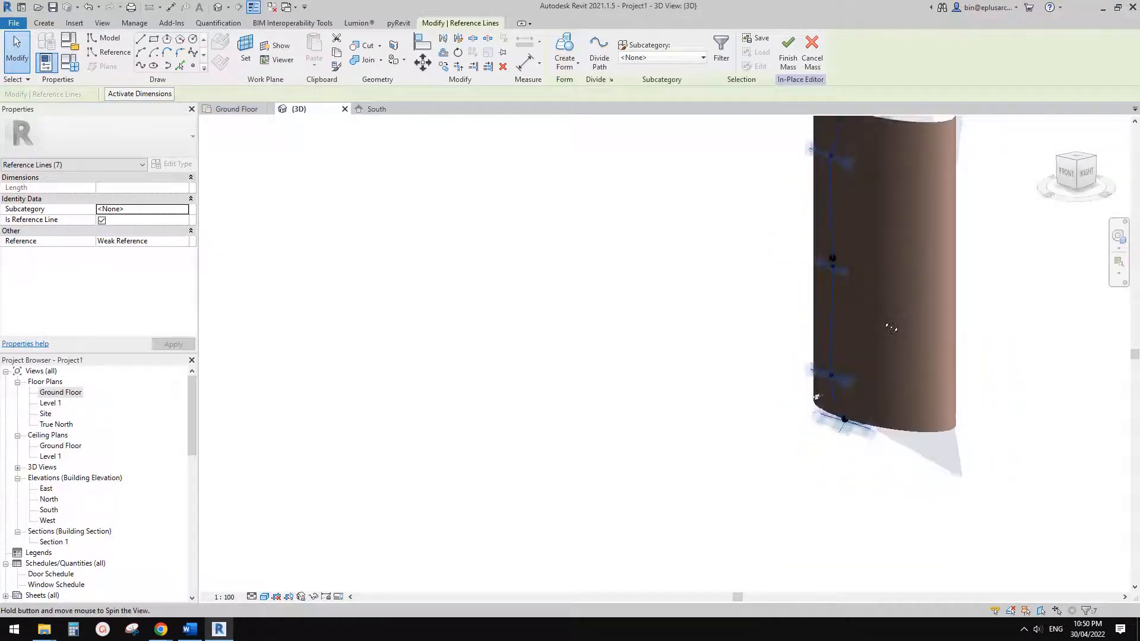
pyautogui.click(564, 48)
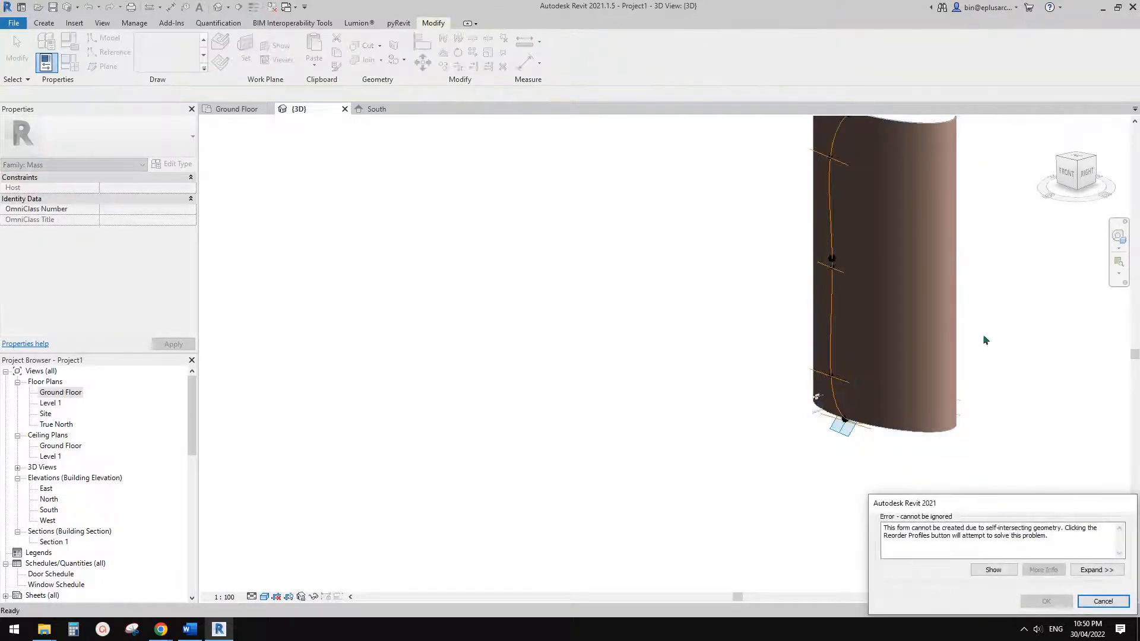
pyautogui.press('Escape')
# - Set the length of the hosted reference line at the tower's mid-height to 20000 mm
pyautogui.moveTo(934, 373); pyautogui.dragTo(903, 357, button='middle')
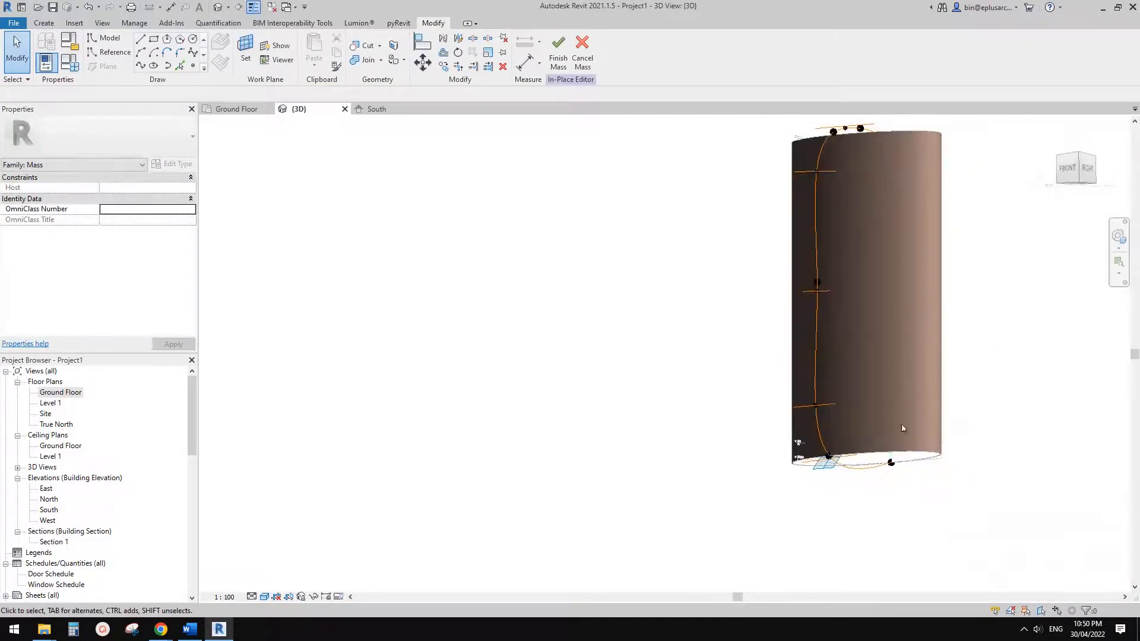
pyautogui.scroll(1, 872, 466)
pyautogui.scroll(-2, 873, 466)
pyautogui.keyDown('shift'); pyautogui.moveTo(874, 466); pyautogui.dragTo(894, 68, button='middle'); pyautogui.keyUp('shift')
pyautogui.scroll(2, 885, 267)
pyautogui.click(872, 236)
pyautogui.scroll(2, 869, 233)
pyautogui.click(858, 299)
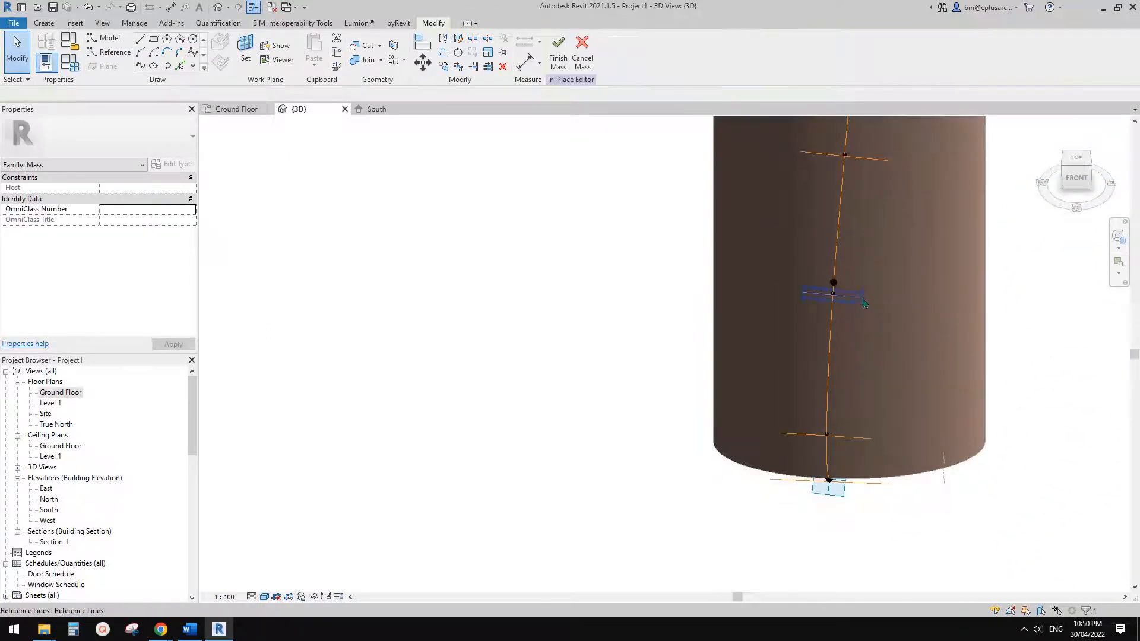
pyautogui.moveTo(875, 312); pyautogui.dragTo(879, 318, button='middle')
pyautogui.click(846, 273)
pyautogui.write('200')
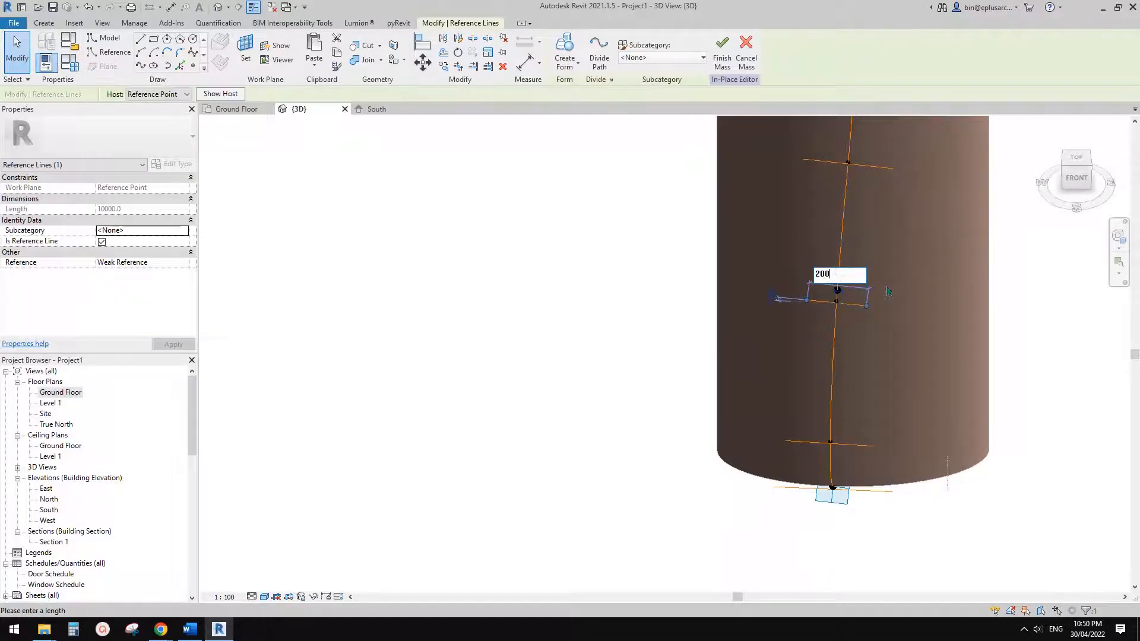
pyautogui.scroll(-1, 1005, 318)
pyautogui.moveTo(1005, 319); pyautogui.dragTo(982, 339, button='middle')
pyautogui.click(1023, 310)
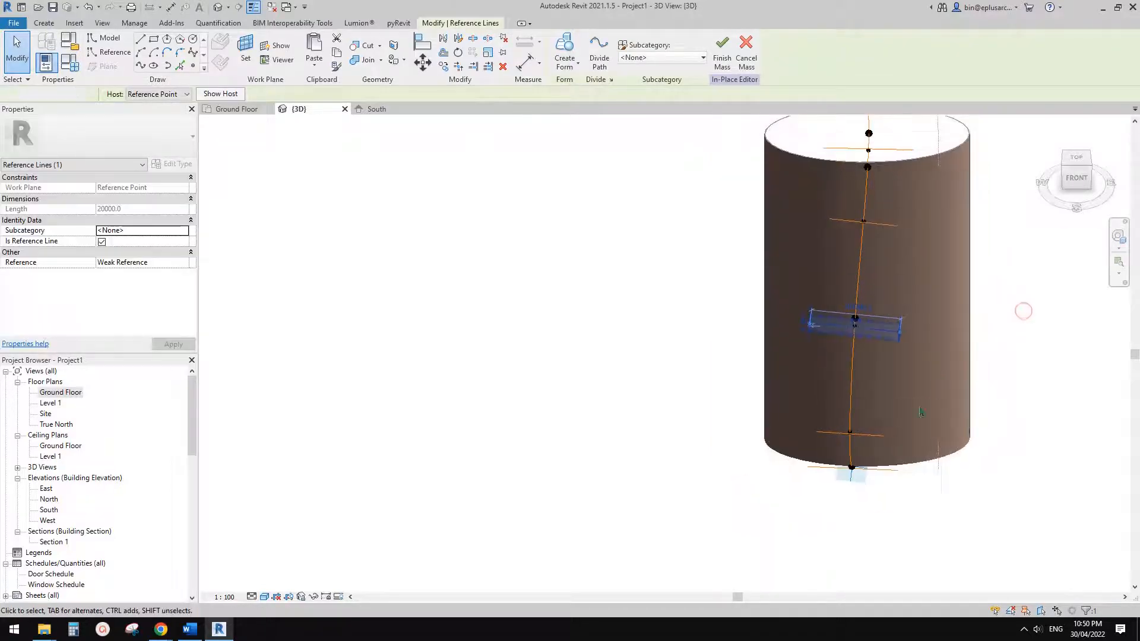
# - Try again to create a form from the six reference lines and the spline path after widening the mid-height line
pyautogui.click(871, 435)
pyautogui.keyDown('ctrl'); pyautogui.click(890, 471); pyautogui.keyUp('ctrl')
pyautogui.keyDown('ctrl'); pyautogui.click(850, 358); pyautogui.keyUp('ctrl')
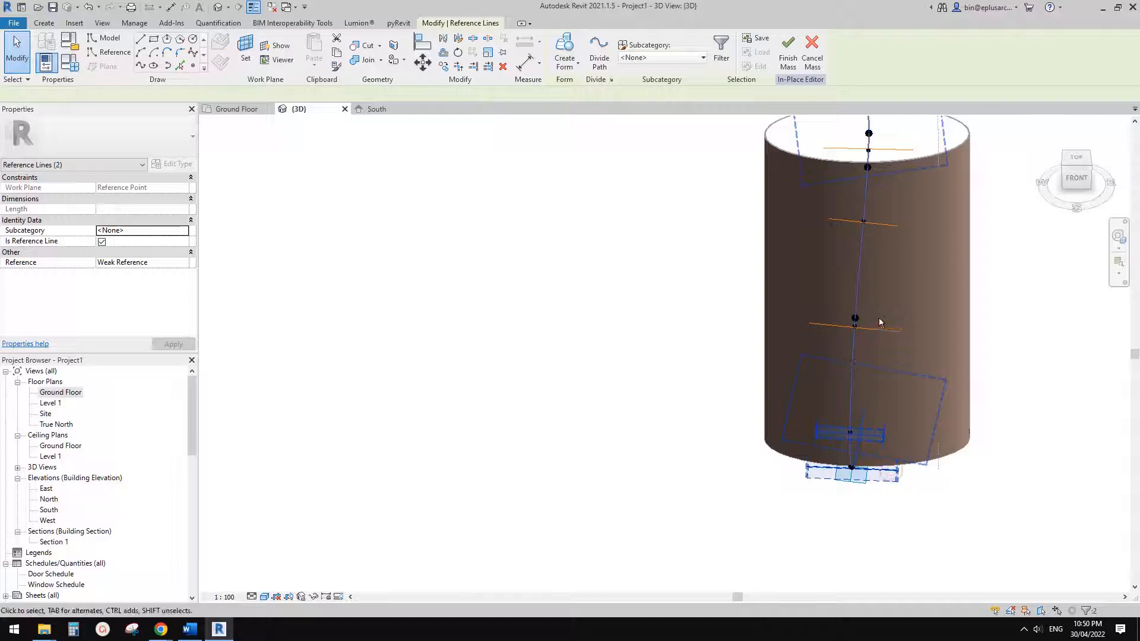
pyautogui.keyDown('ctrl'); pyautogui.click(892, 229); pyautogui.keyUp('ctrl')
pyautogui.keyDown('shift'); pyautogui.moveTo(892, 228); pyautogui.dragTo(852, 240, button='middle'); pyautogui.keyUp('shift')
pyautogui.keyDown('ctrl'); pyautogui.click(905, 224); pyautogui.keyUp('ctrl')
pyautogui.scroll(1, 907, 221)
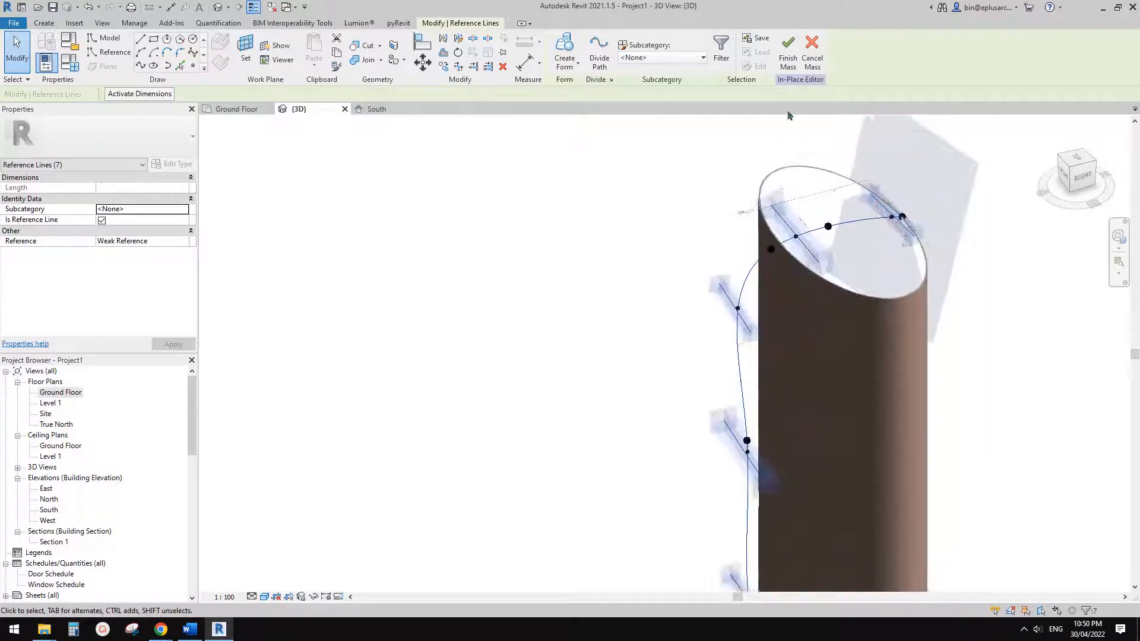
pyautogui.click(571, 44)
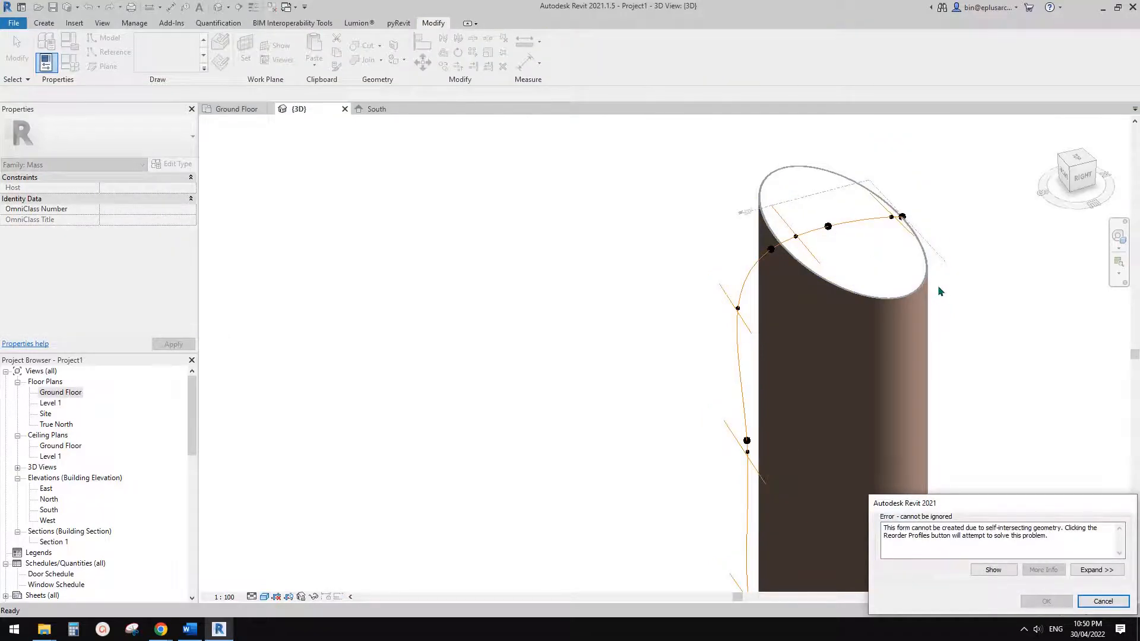
pyautogui.press('Escape')
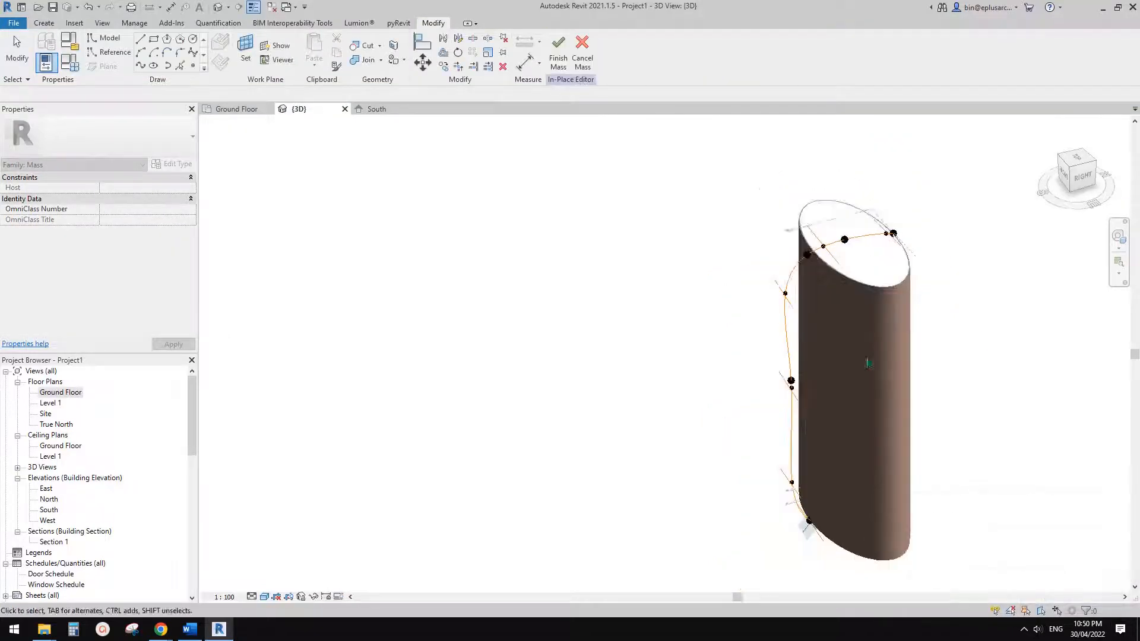
# - Try to create a form from the hosted reference lines alone, leaving the spline path out of the selection
pyautogui.keyDown('shift'); pyautogui.moveTo(962, 309); pyautogui.dragTo(924, 172, button='middle'); pyautogui.keyUp('shift')
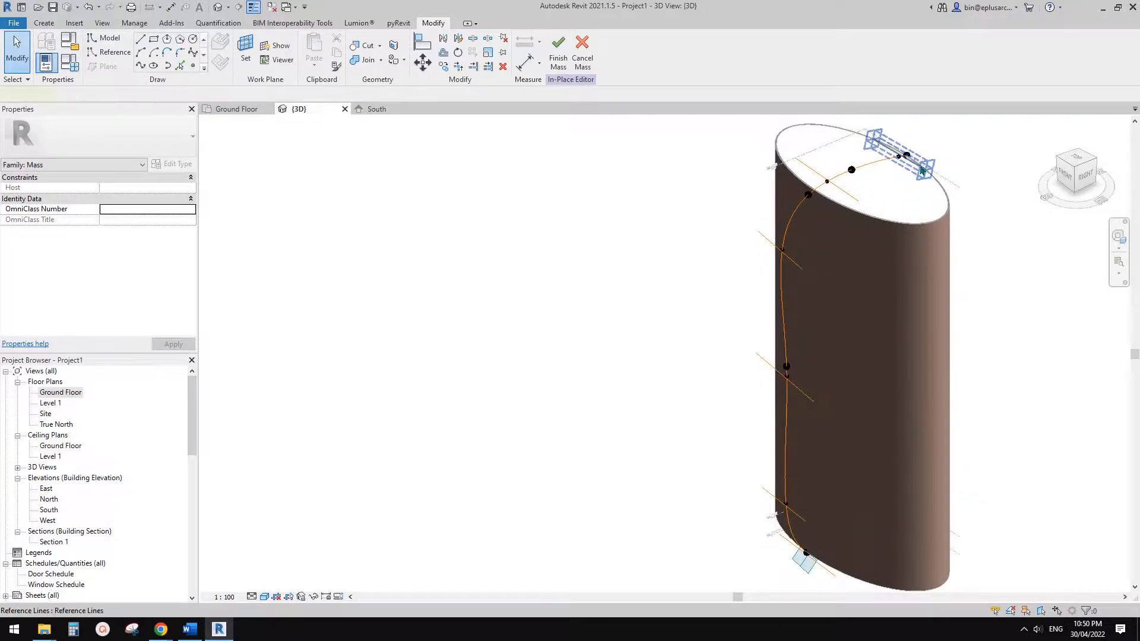
pyautogui.click(922, 172)
pyautogui.keyDown('ctrl'); pyautogui.click(831, 178); pyautogui.keyUp('ctrl')
pyautogui.keyDown('ctrl'); pyautogui.click(777, 246); pyautogui.keyUp('ctrl')
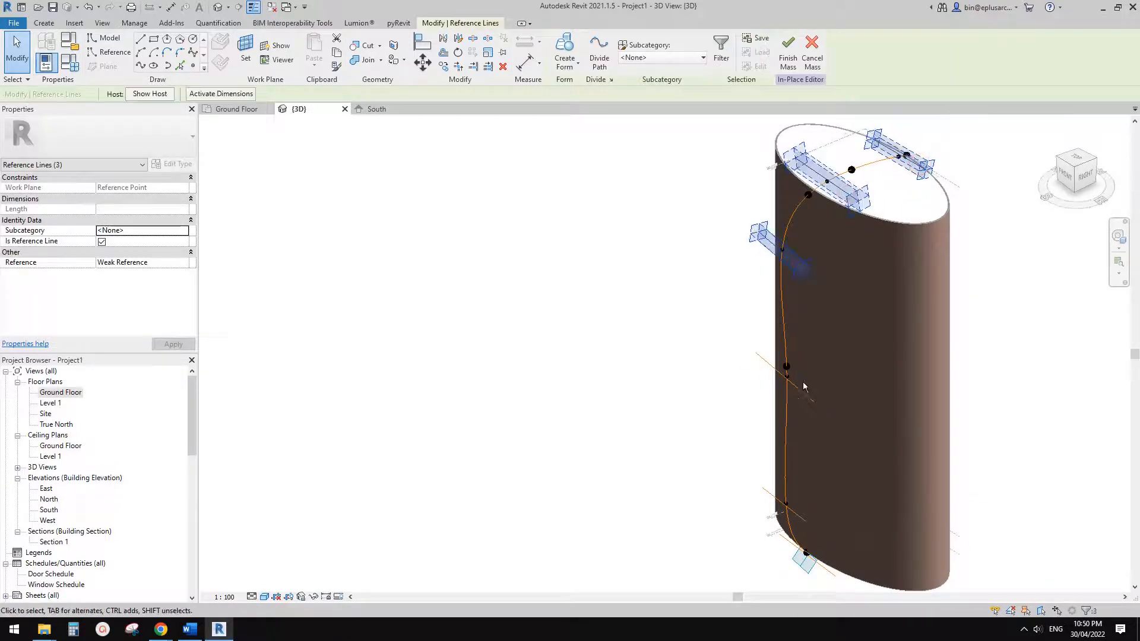
pyautogui.keyDown('ctrl'); pyautogui.click(817, 399); pyautogui.keyUp('ctrl')
pyautogui.keyDown('shift'); pyautogui.moveTo(834, 510); pyautogui.dragTo(816, 445, button='middle'); pyautogui.keyUp('shift')
pyautogui.click(567, 46)
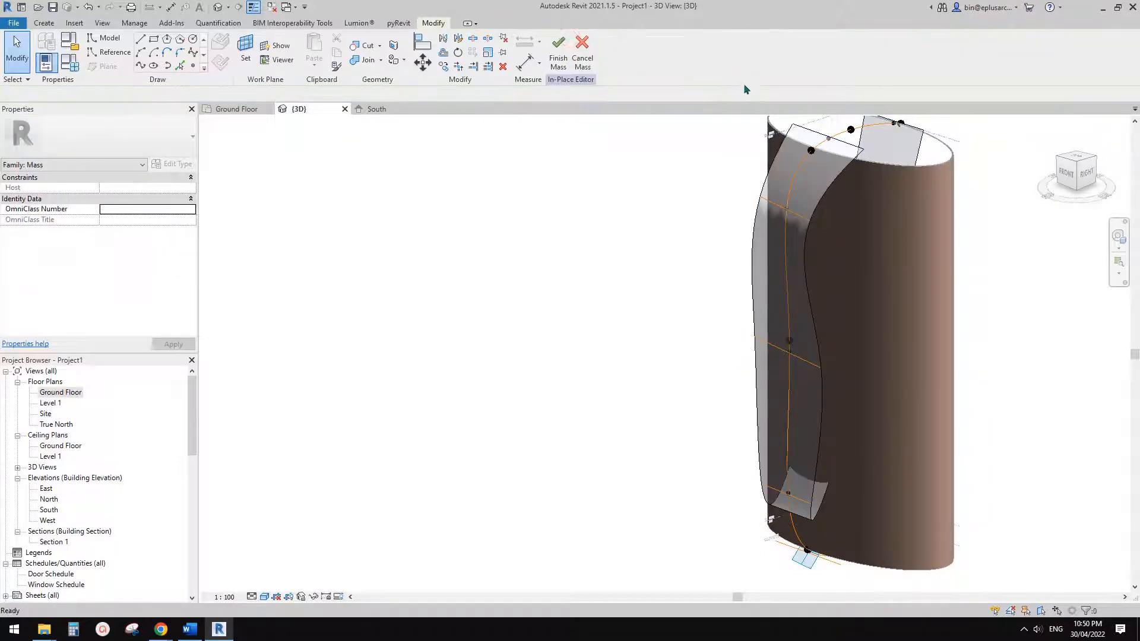
# - Examine the form made from the reference lines from the tower's side and undo it
pyautogui.keyDown('shift'); pyautogui.moveTo(744, 83); pyautogui.dragTo(817, 87, button='middle'); pyautogui.keyUp('shift')
pyautogui.keyDown('shift'); pyautogui.moveTo(809, 332); pyautogui.dragTo(814, 460, button='middle'); pyautogui.keyUp('shift')
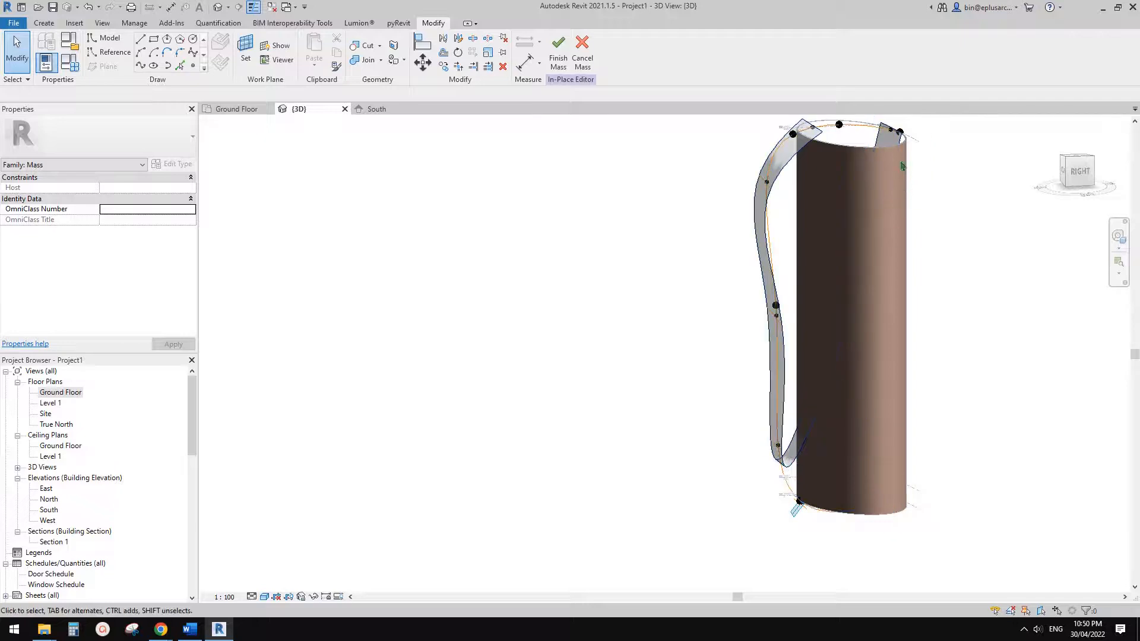
pyautogui.keyDown('shift'); pyautogui.moveTo(869, 187); pyautogui.dragTo(893, 154, button='middle'); pyautogui.keyUp('shift')
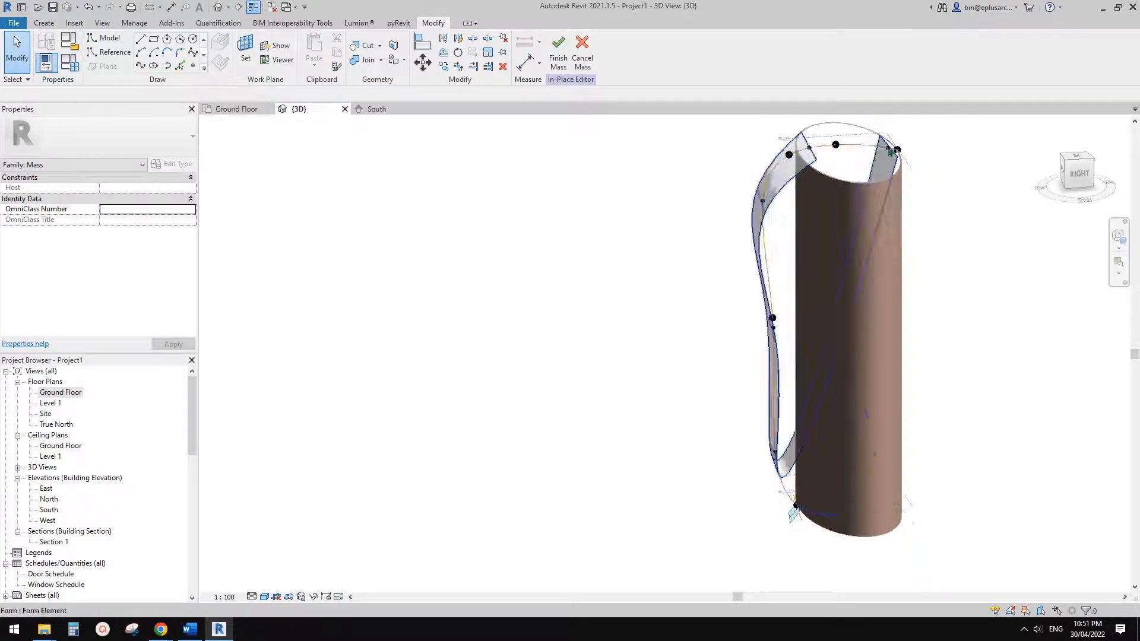
pyautogui.click(892, 154)
pyautogui.scroll(3, 811, 155)
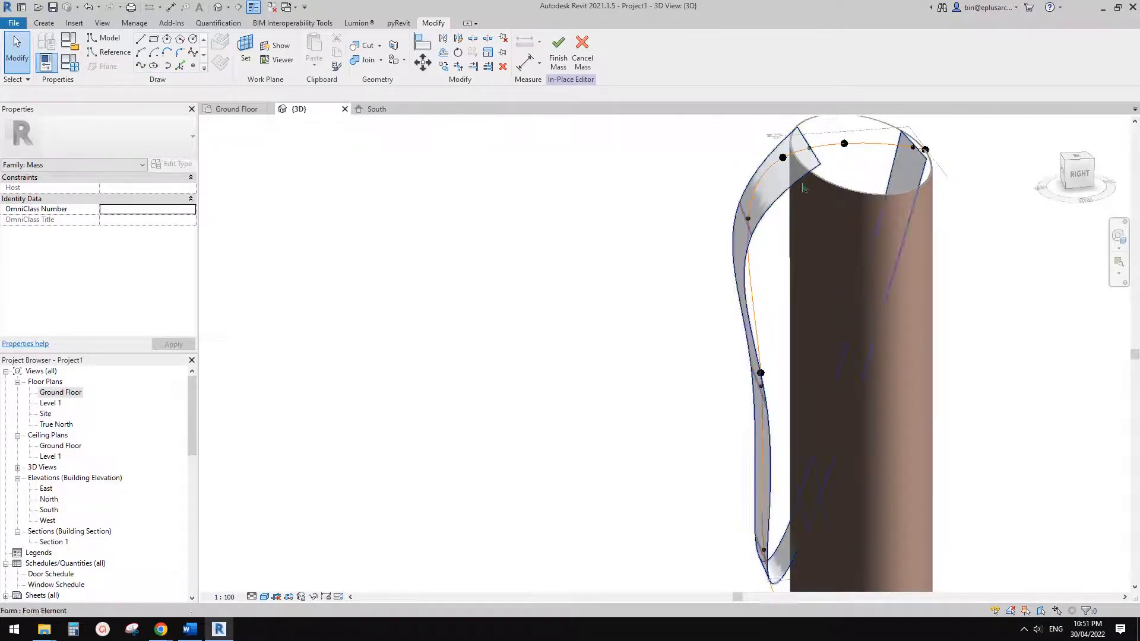
pyautogui.scroll(-2, 807, 196)
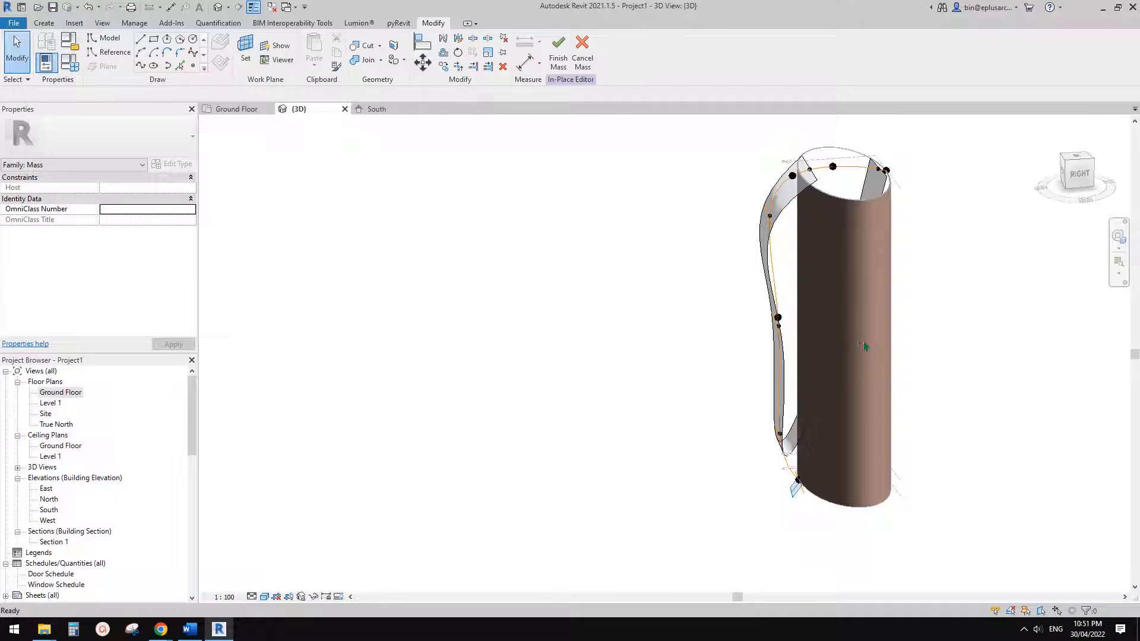
pyautogui.hotkey('ctrl', 'z')
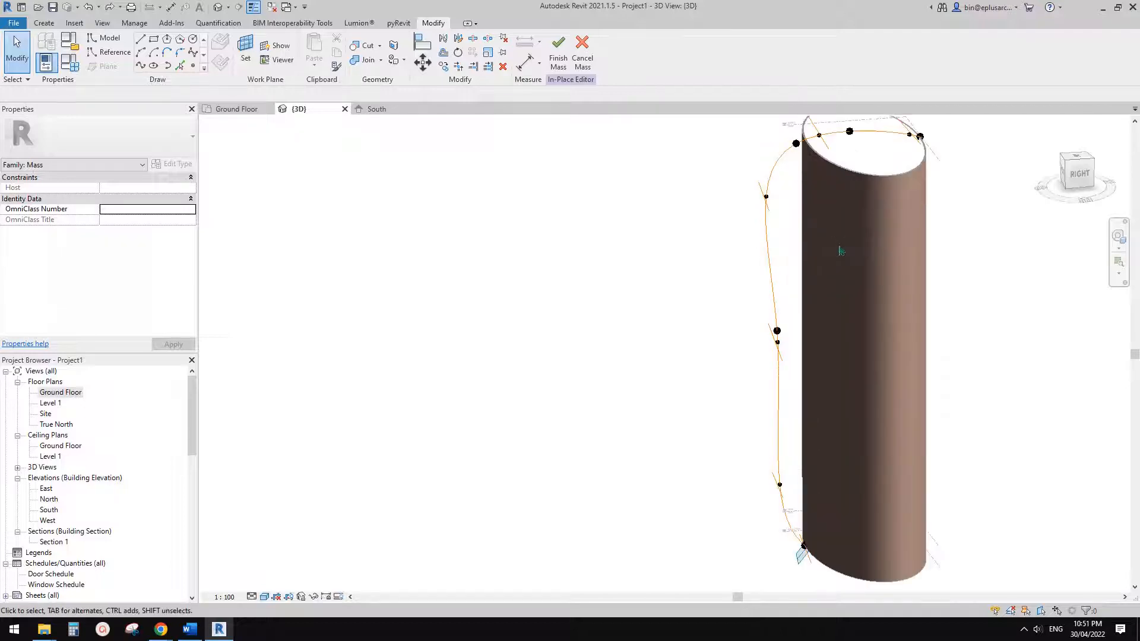
# - Create a form over the roof from the two roof reference lines and the spline path
pyautogui.scroll(3, 907, 238)
pyautogui.click(901, 226)
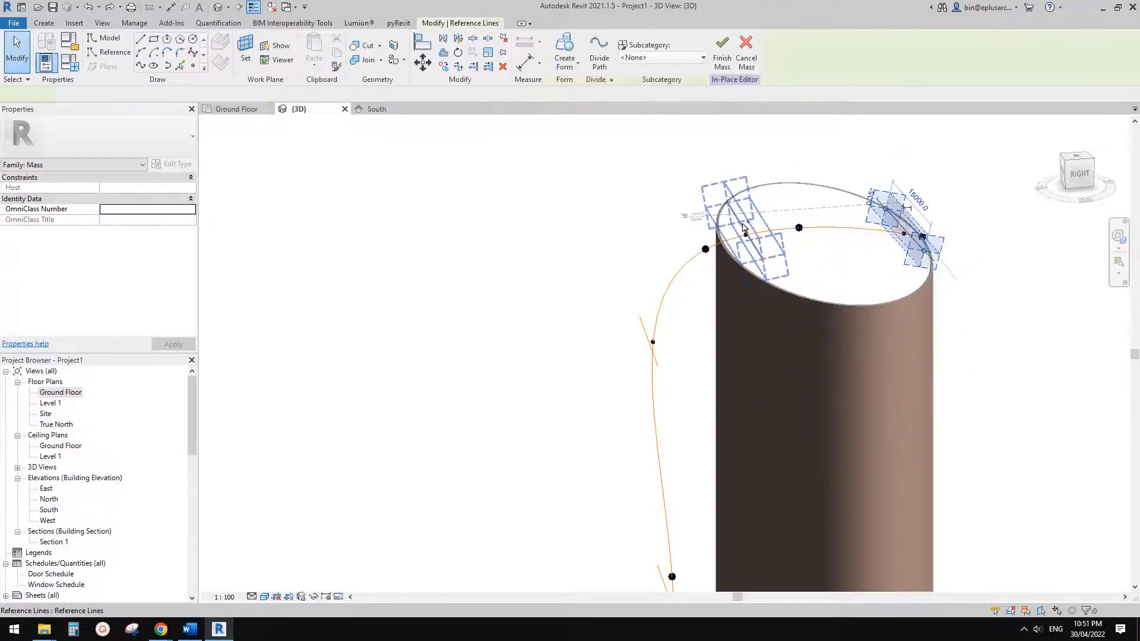
pyautogui.keyDown('ctrl'); pyautogui.click(738, 222); pyautogui.keyUp('ctrl')
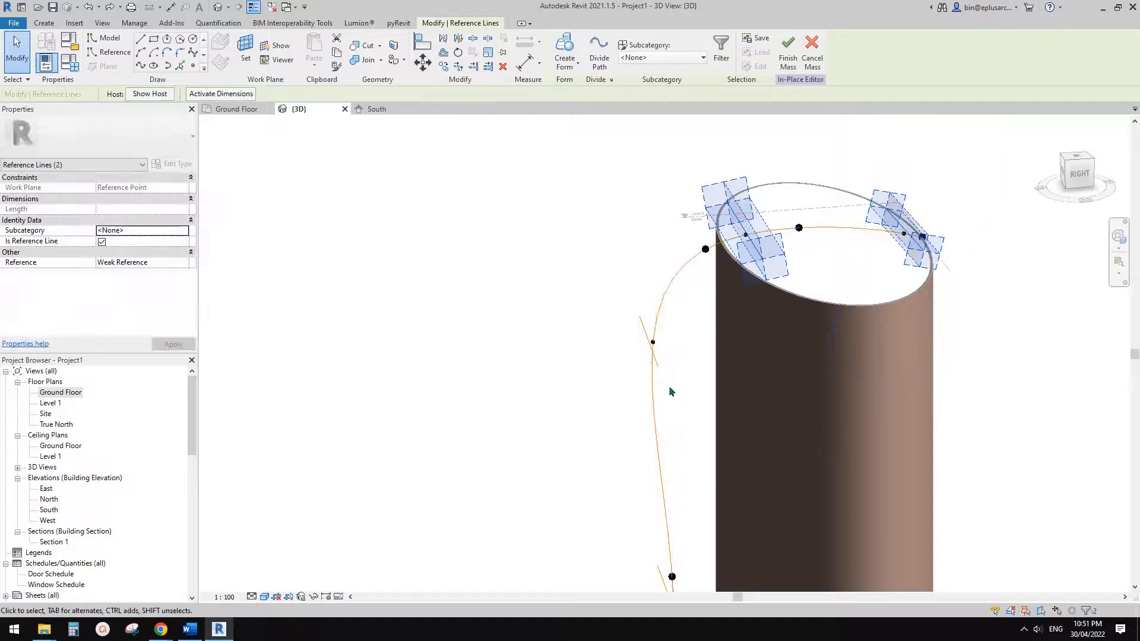
pyautogui.keyDown('shift'); pyautogui.moveTo(672, 389); pyautogui.dragTo(692, 380, button='middle'); pyautogui.keyUp('shift')
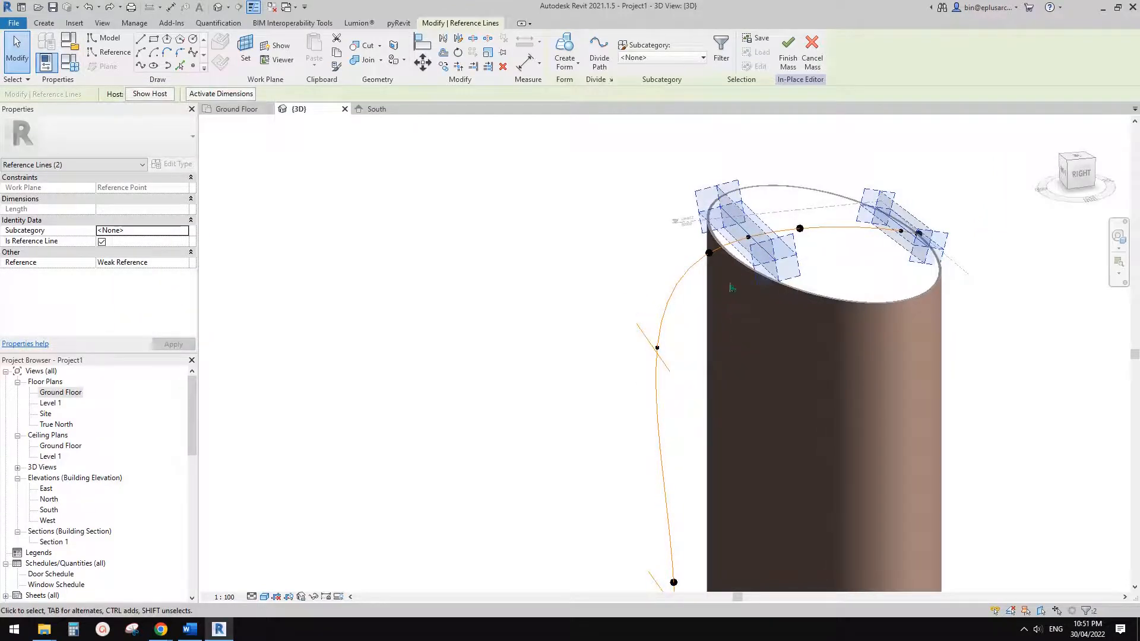
pyautogui.keyDown('ctrl'); pyautogui.click(684, 270); pyautogui.keyUp('ctrl')
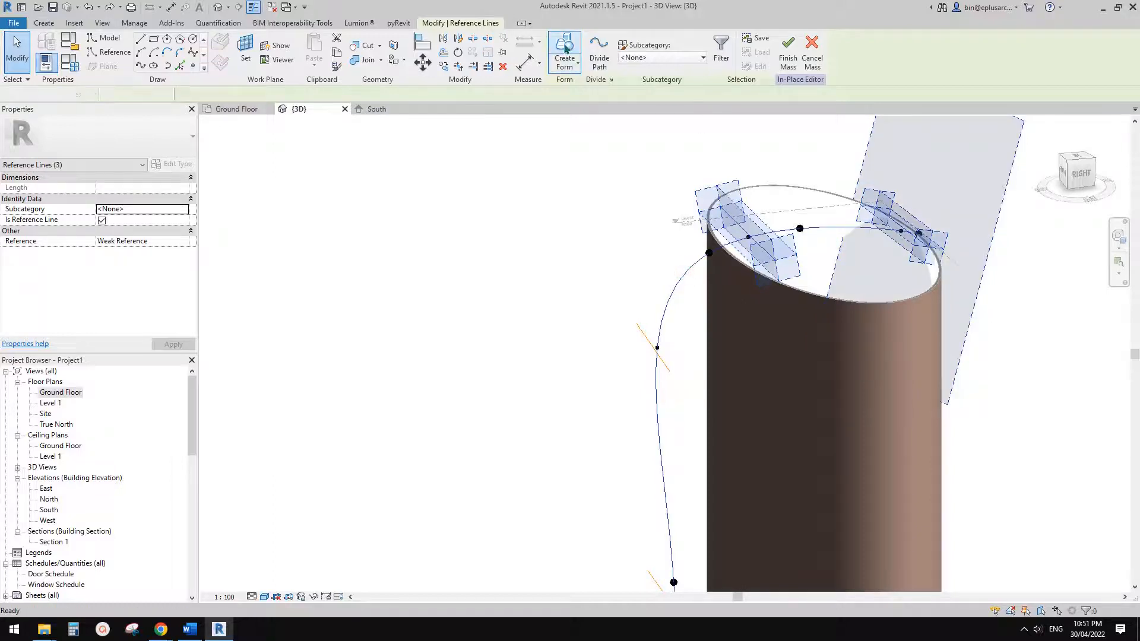
pyautogui.click(565, 50)
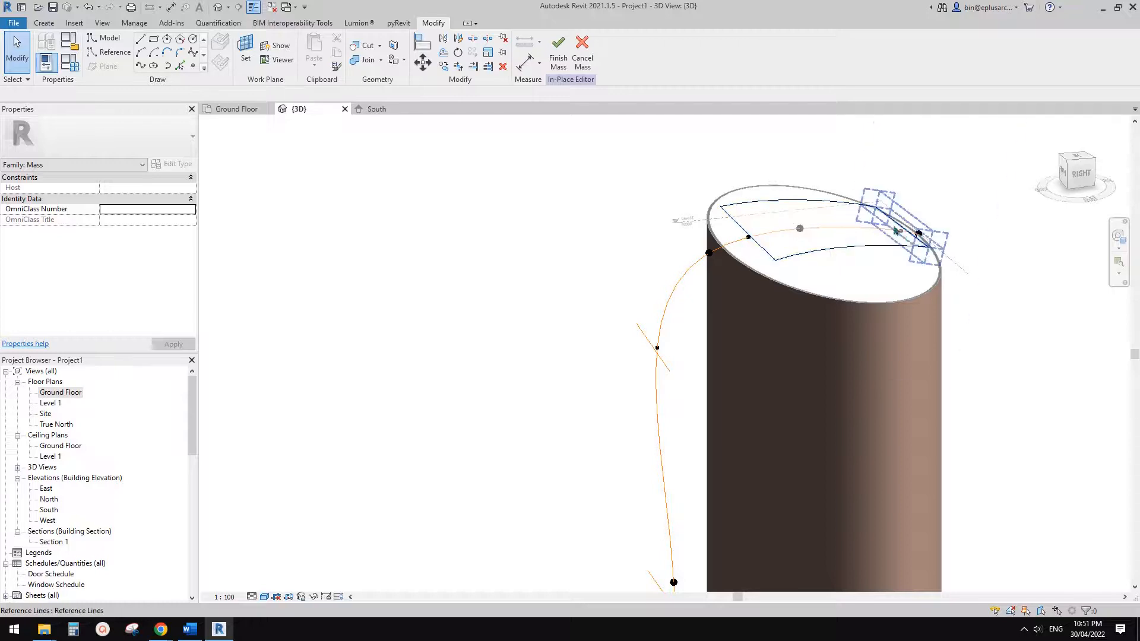
# - Try to create a form from the existing roof form and the hosted reference line just below the roof
pyautogui.click(813, 242)
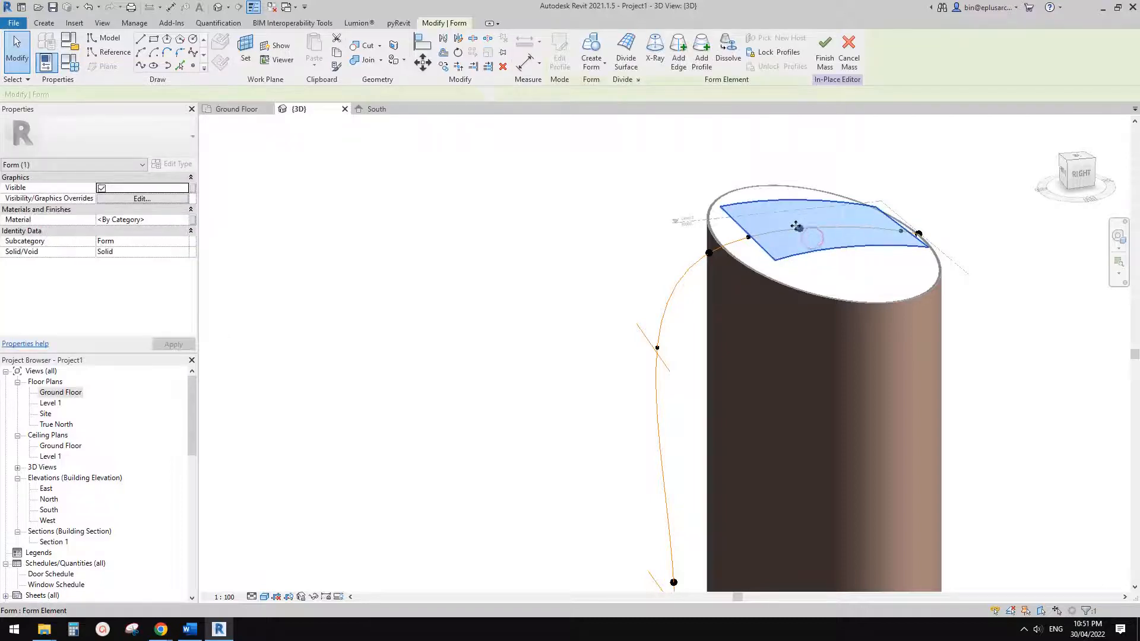
pyautogui.keyDown('ctrl'); pyautogui.click(644, 337); pyautogui.keyUp('ctrl')
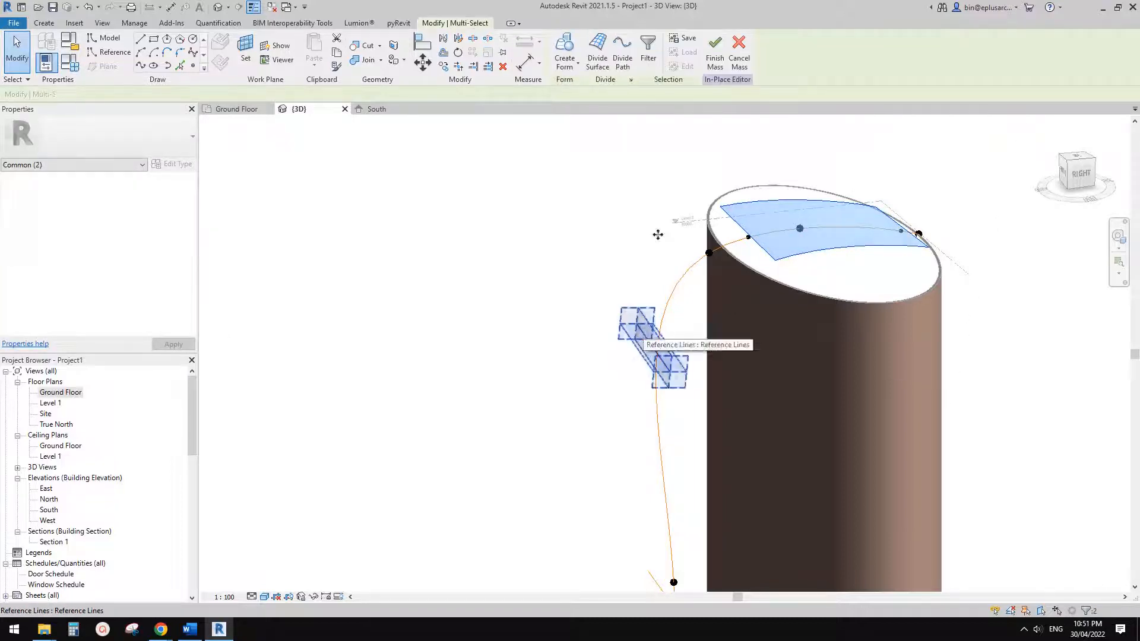
pyautogui.click(575, 48)
pyautogui.click(661, 152)
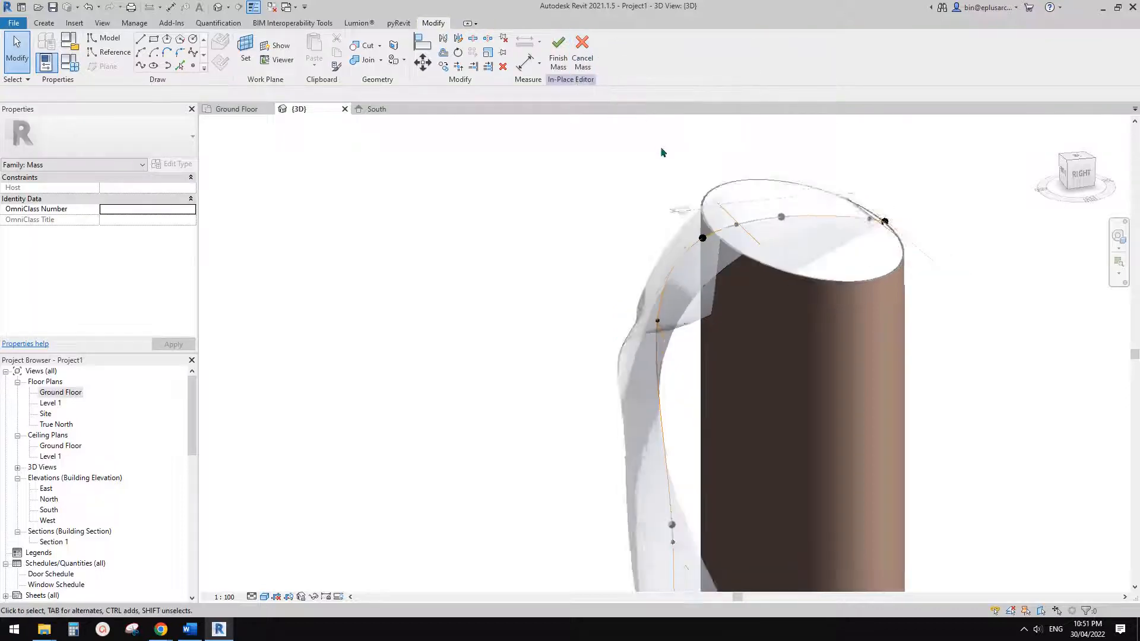
# - Try to create a form from the existing roof form, the hosted reference line just below the roof and the spline path
pyautogui.keyDown('shift'); pyautogui.moveTo(772, 237); pyautogui.dragTo(701, 209, button='middle'); pyautogui.keyUp('shift')
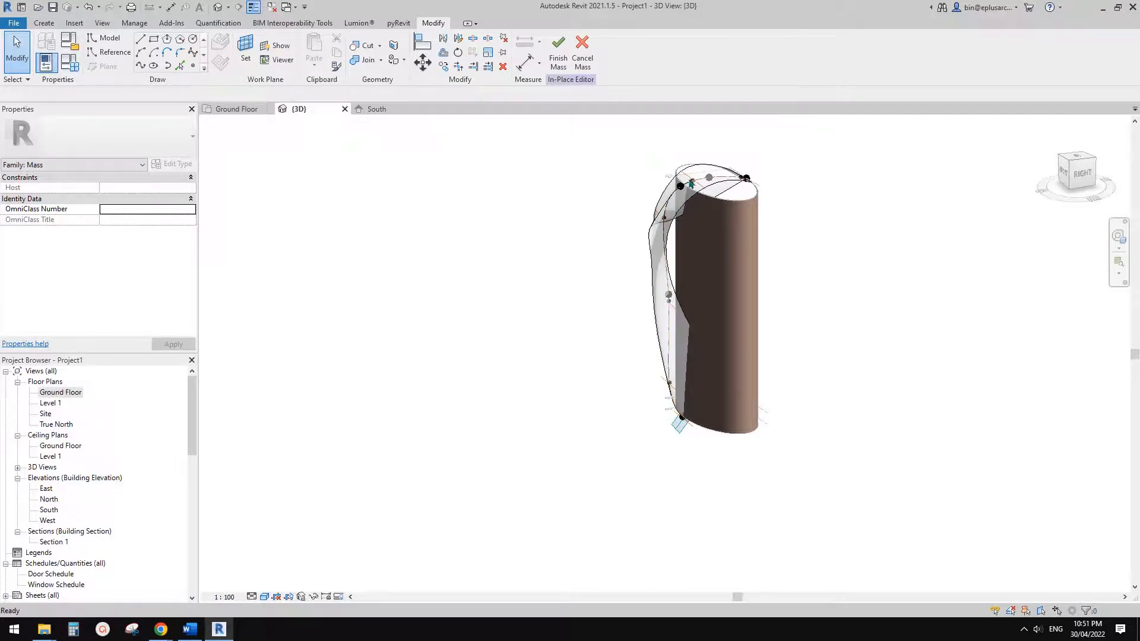
pyautogui.scroll(5, 690, 191)
pyautogui.click(873, 293)
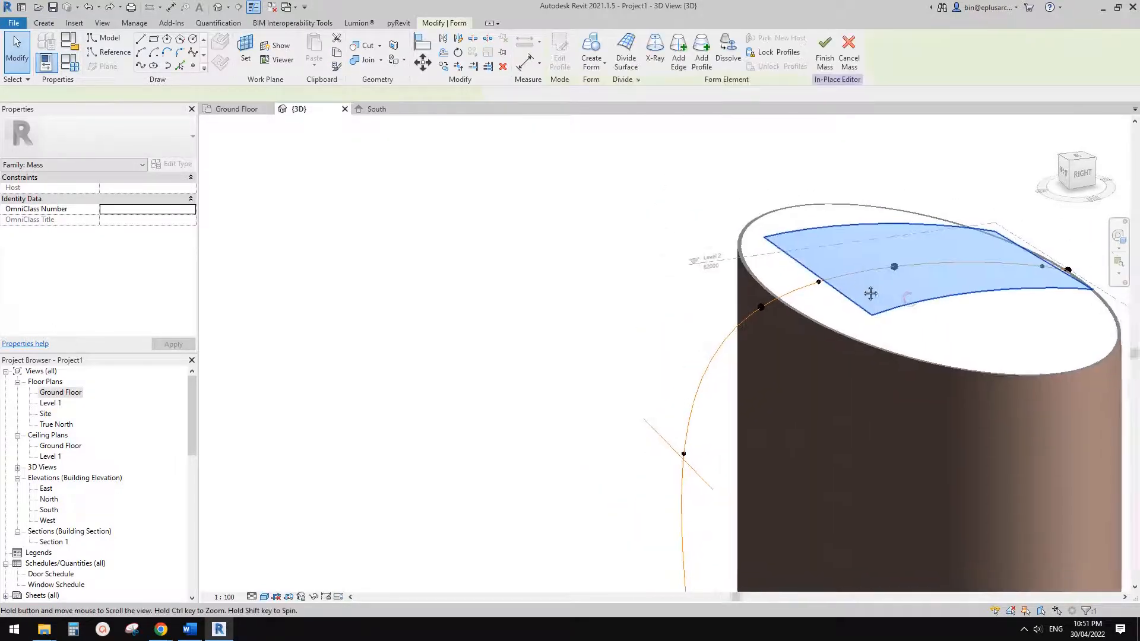
pyautogui.keyDown('ctrl'); pyautogui.click(691, 468); pyautogui.keyUp('ctrl')
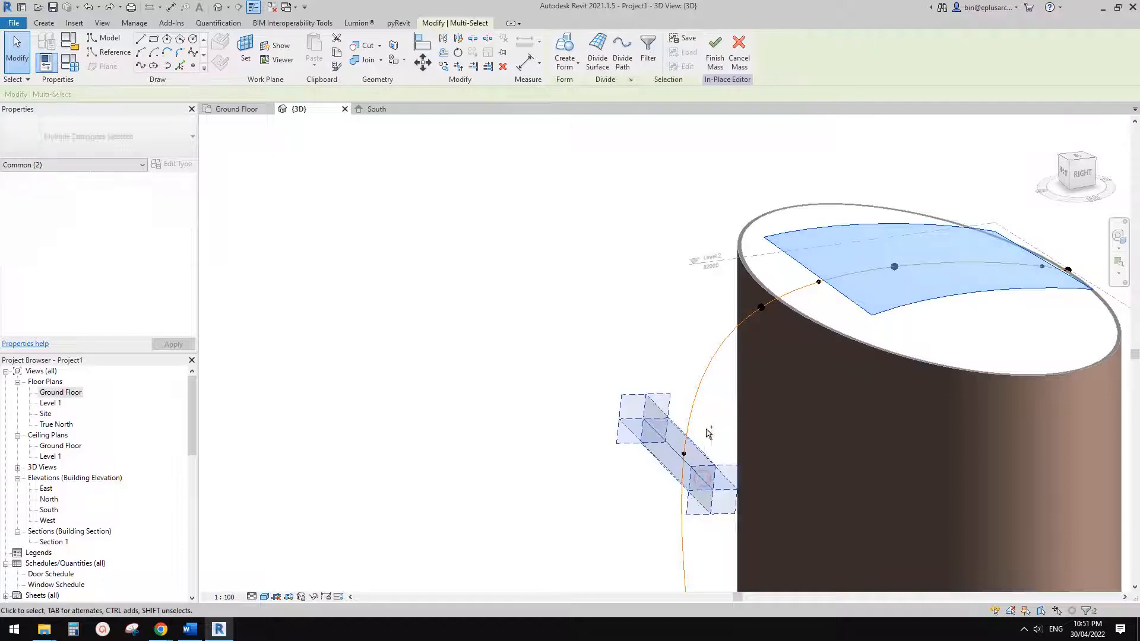
pyautogui.keyDown('ctrl'); pyautogui.click(712, 358); pyautogui.keyUp('ctrl')
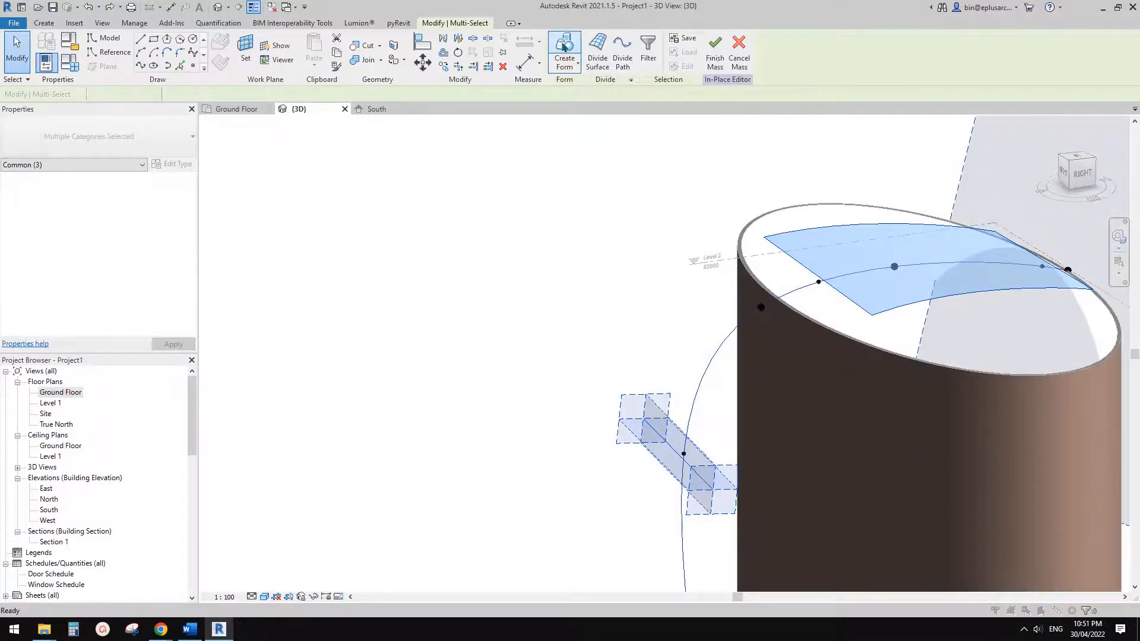
pyautogui.click(563, 48)
pyautogui.press('Escape')
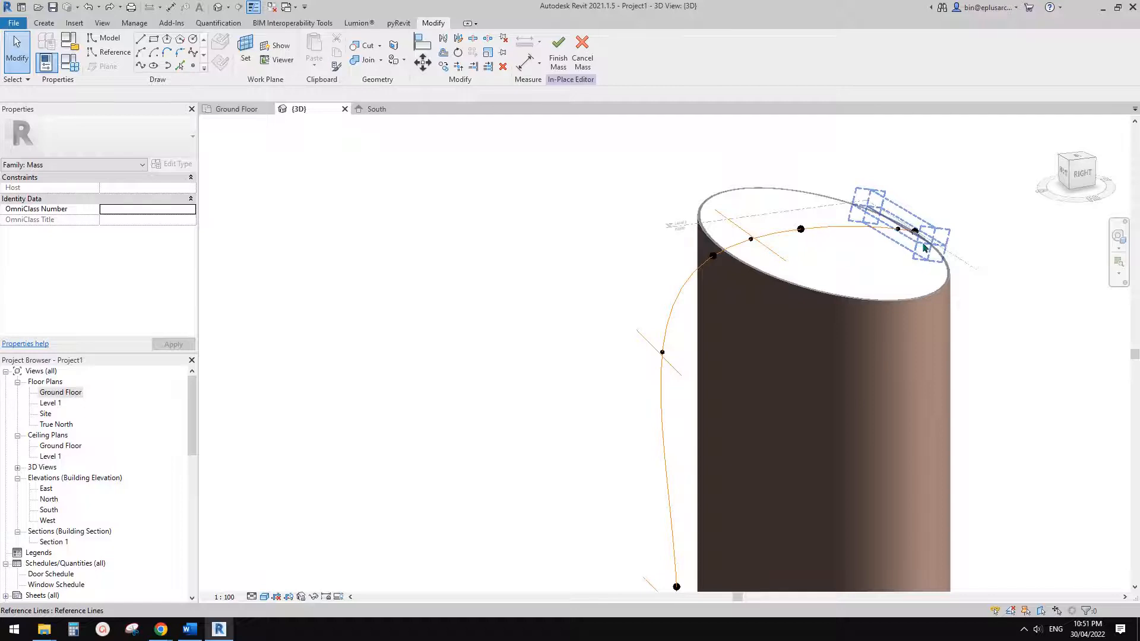
# - Create a form over the roof from the two roof reference lines only, without the spline path
pyautogui.click(923, 247)
pyautogui.keyDown('ctrl'); pyautogui.click(764, 257); pyautogui.keyUp('ctrl')
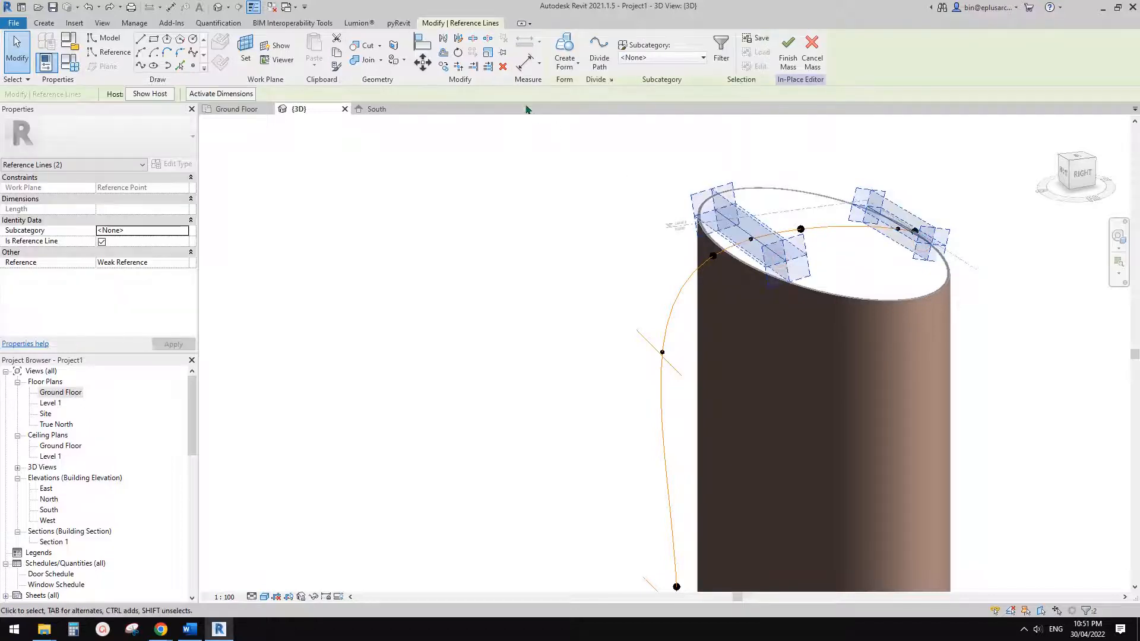
pyautogui.click(565, 50)
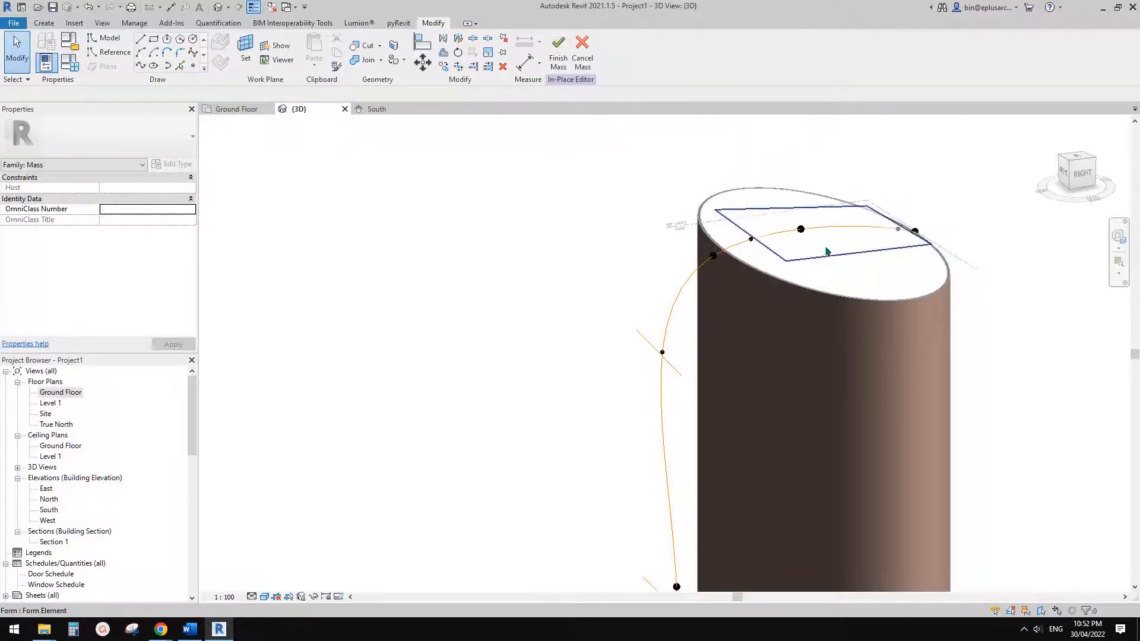
# - Try to create a form from the flat roof form and the reference line below the roof, and undo both forms
pyautogui.click(834, 227)
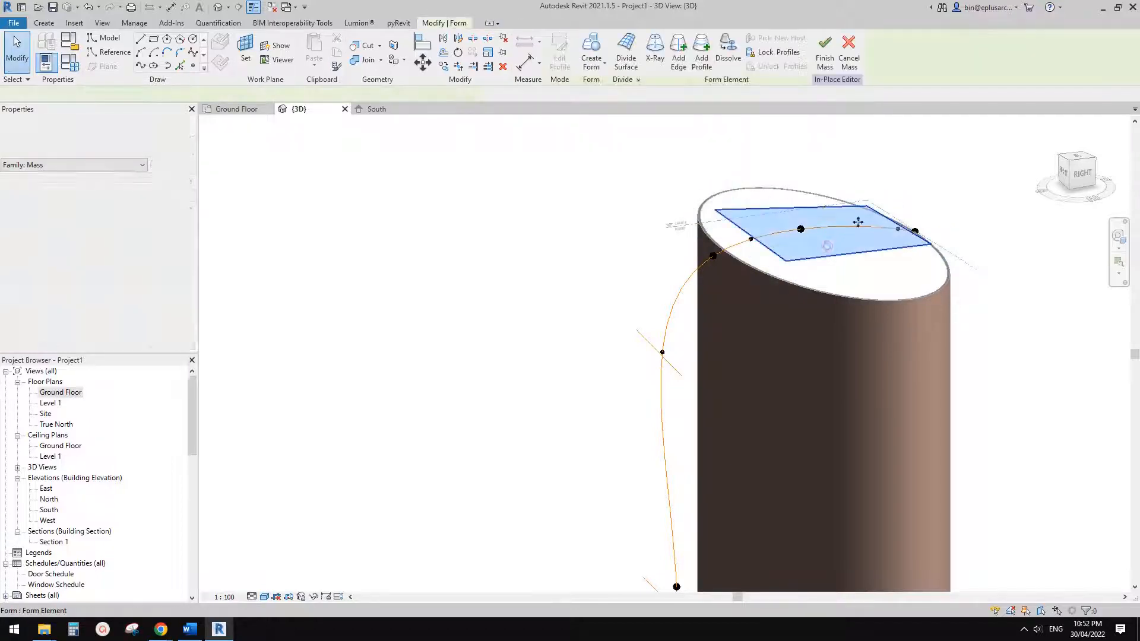
pyautogui.keyDown('ctrl'); pyautogui.click(648, 342); pyautogui.keyUp('ctrl')
pyautogui.click(596, 52)
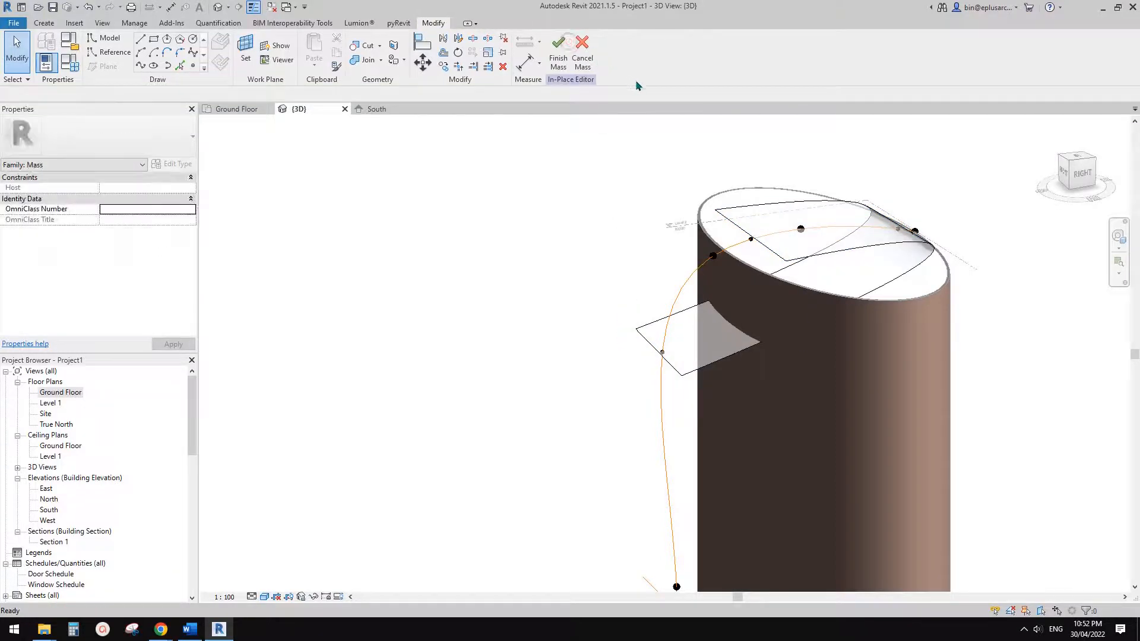
pyautogui.keyDown('shift'); pyautogui.moveTo(913, 232); pyautogui.dragTo(856, 274, button='middle'); pyautogui.keyUp('shift')
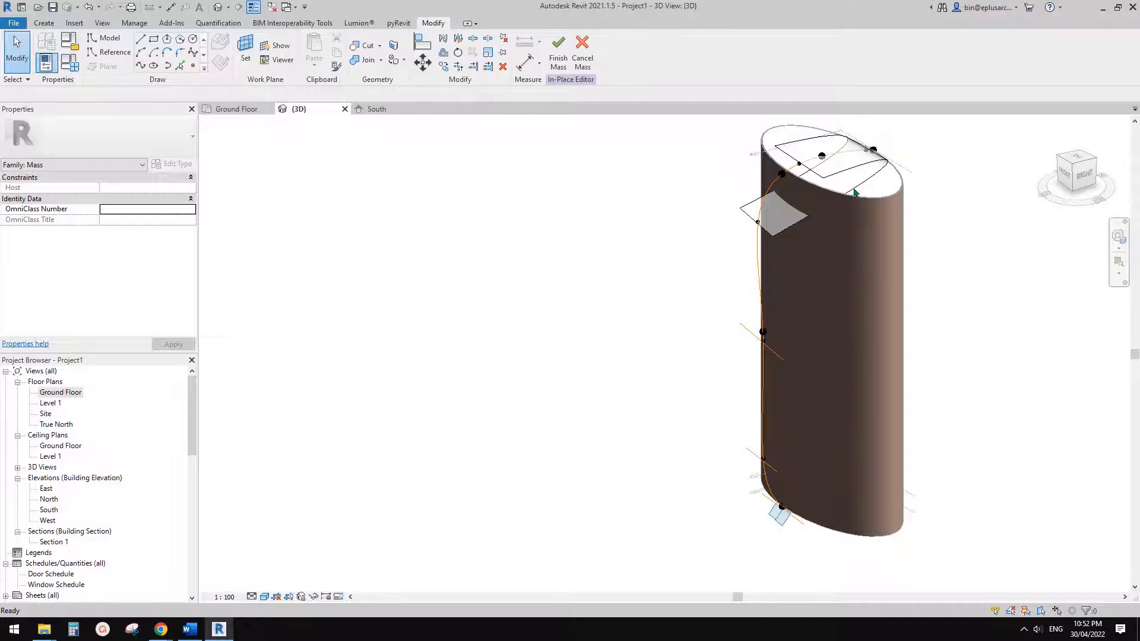
pyautogui.scroll(3, 853, 193)
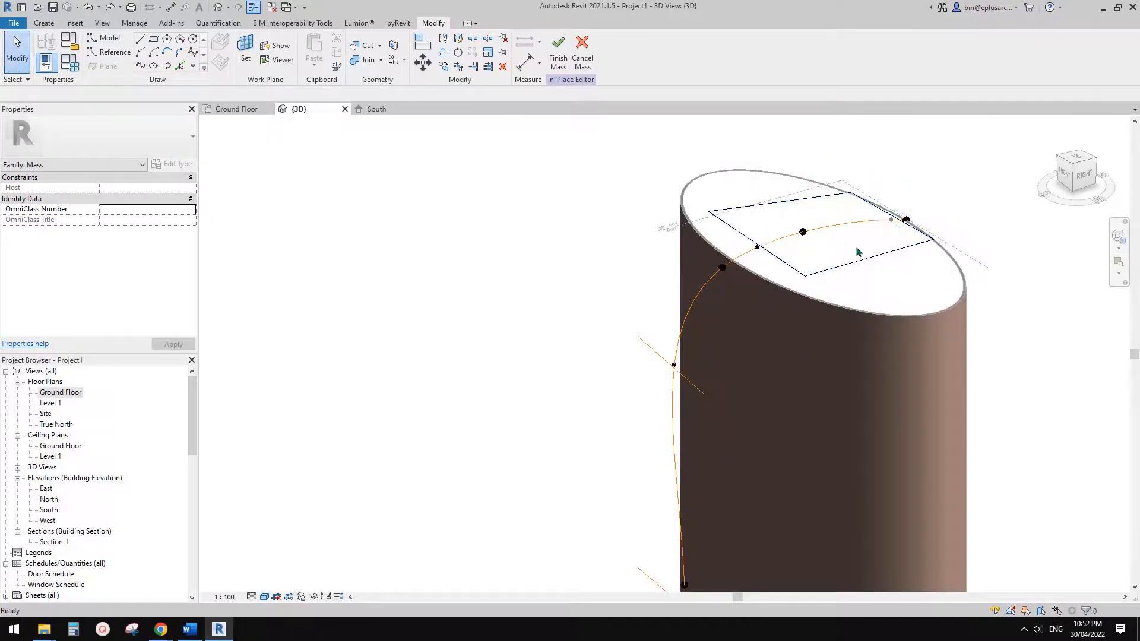
pyautogui.moveTo(846, 241)
pyautogui.keyDown('shift'); pyautogui.mouseDown(button='middle')
pyautogui.moveTo(929, 234)
pyautogui.moveTo(932, 248)
pyautogui.mouseUp(button='middle'); pyautogui.keyUp('shift')
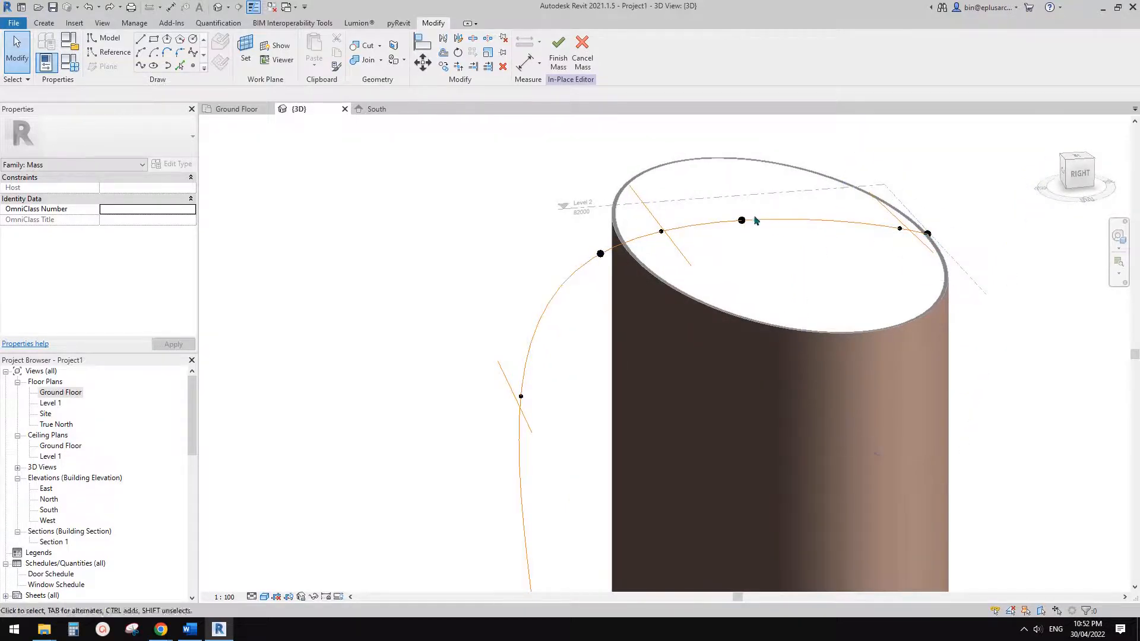
# - Detach the spline's roof end point from its wall host by setting it to not associated, and raise it above the roof
pyautogui.scroll(-1, 741, 220)
pyautogui.keyDown('shift'); pyautogui.moveTo(753, 237); pyautogui.dragTo(736, 141, button='middle'); pyautogui.keyUp('shift')
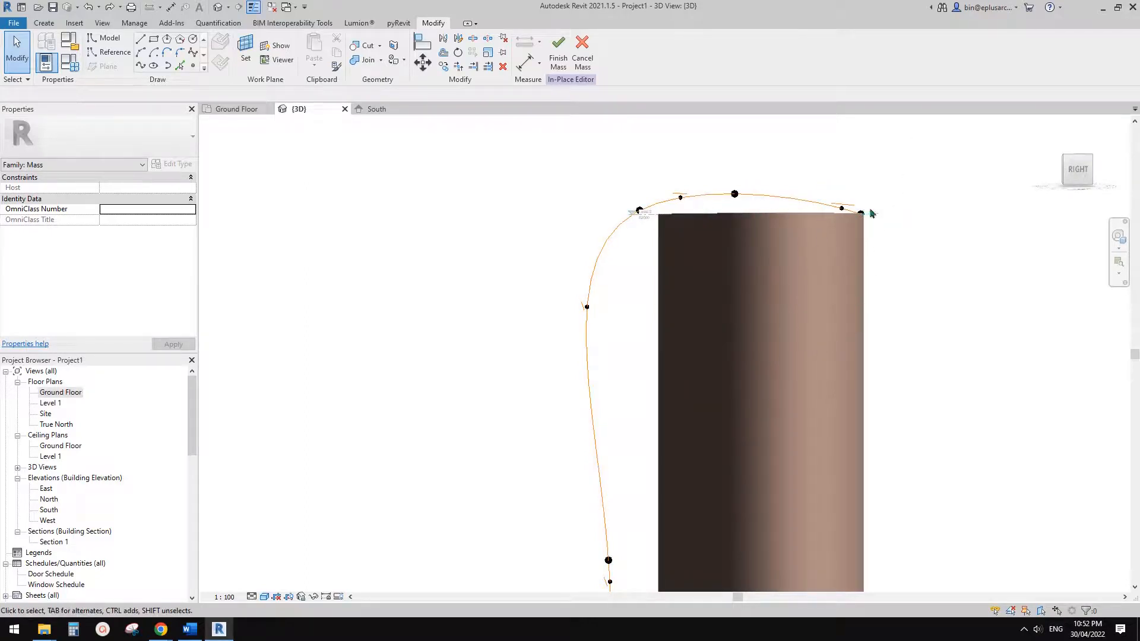
pyautogui.keyDown('shift'); pyautogui.moveTo(853, 215); pyautogui.dragTo(860, 272, button='middle'); pyautogui.keyUp('shift')
pyautogui.scroll(1, 860, 205)
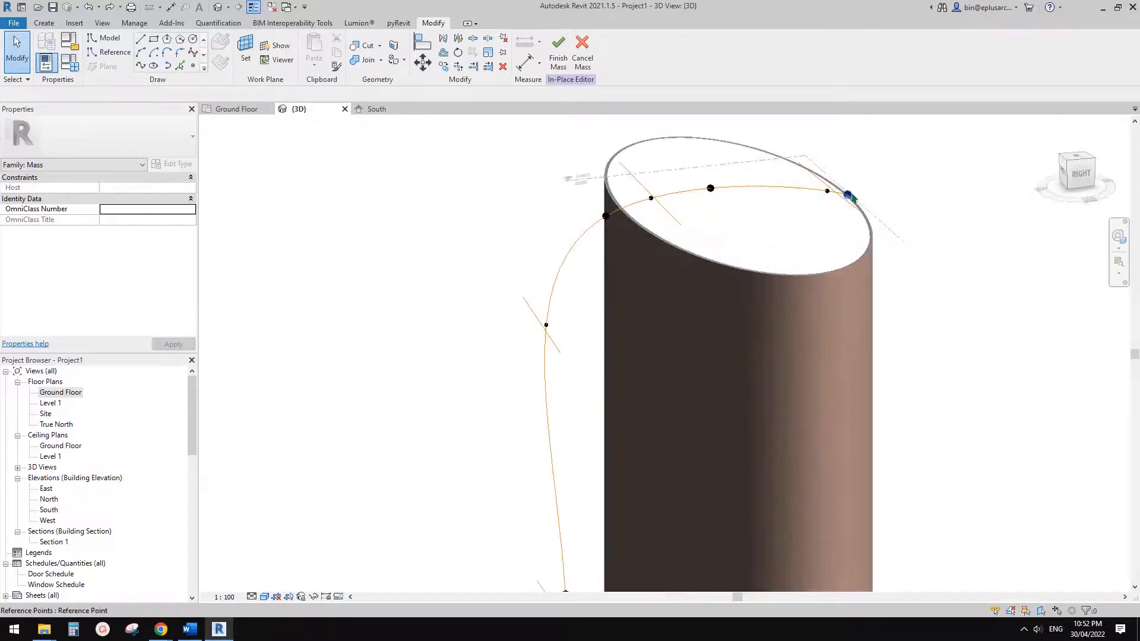
pyautogui.click(849, 196)
pyautogui.keyDown('shift'); pyautogui.moveTo(849, 196); pyautogui.dragTo(871, 230, button='middle'); pyautogui.keyUp('shift')
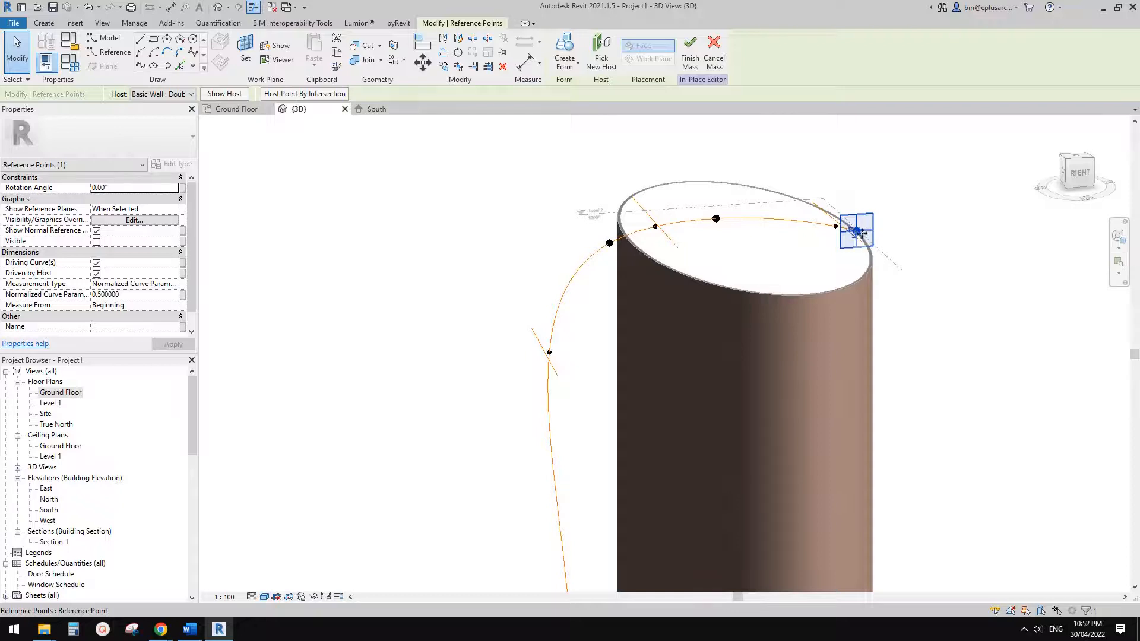
pyautogui.click(183, 94)
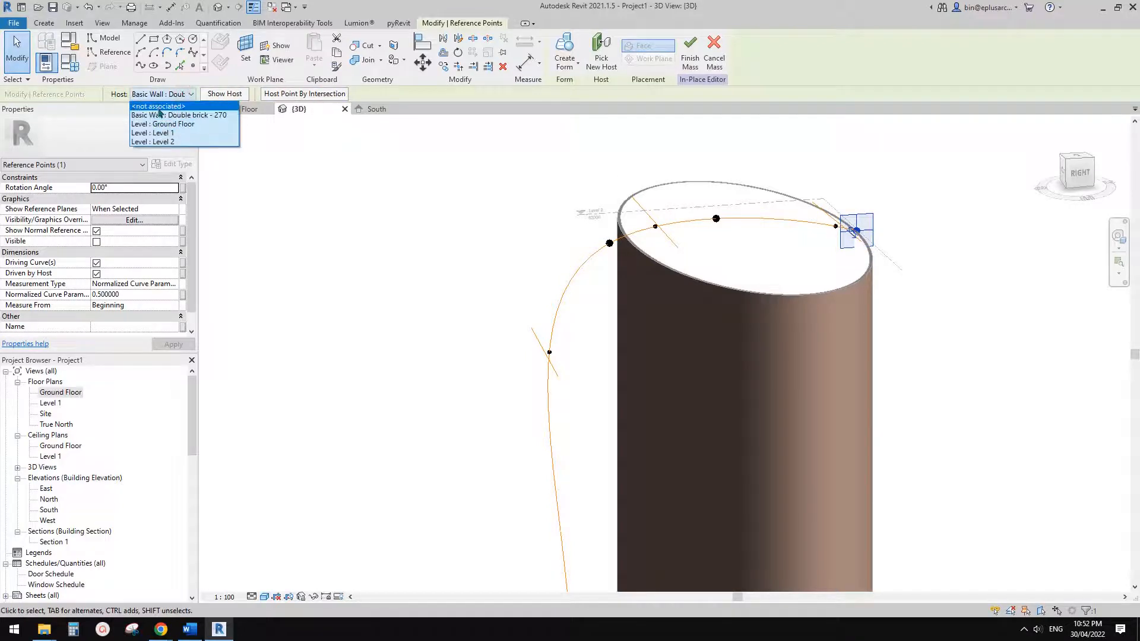
pyautogui.click(156, 108)
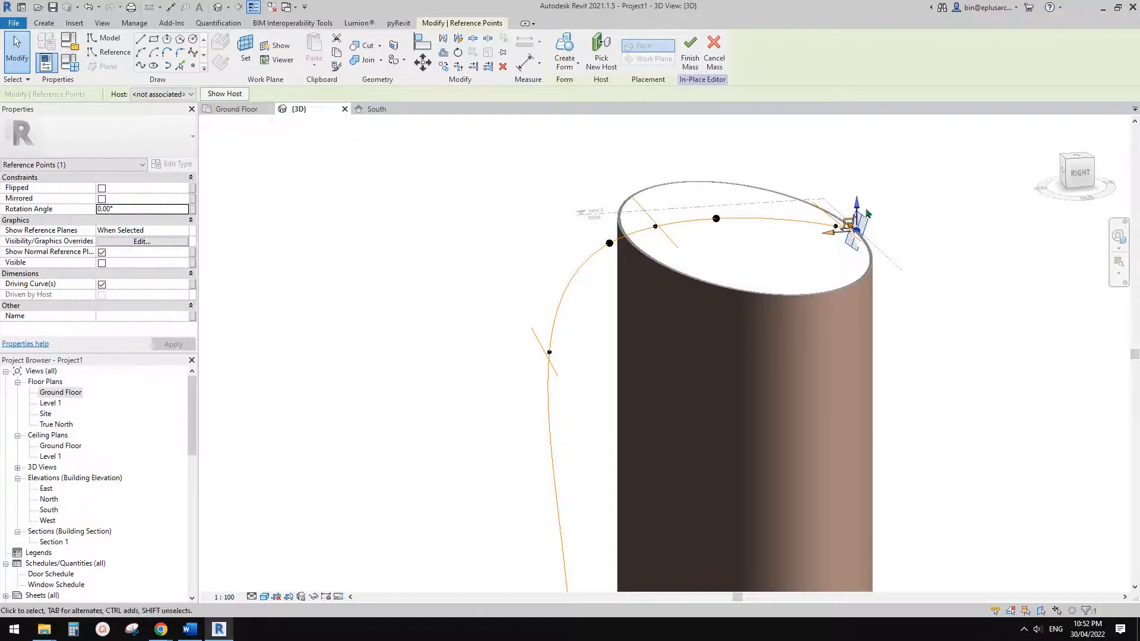
pyautogui.moveTo(852, 159); pyautogui.dragTo(850, 129)
pyautogui.scroll(-2, 750, 383)
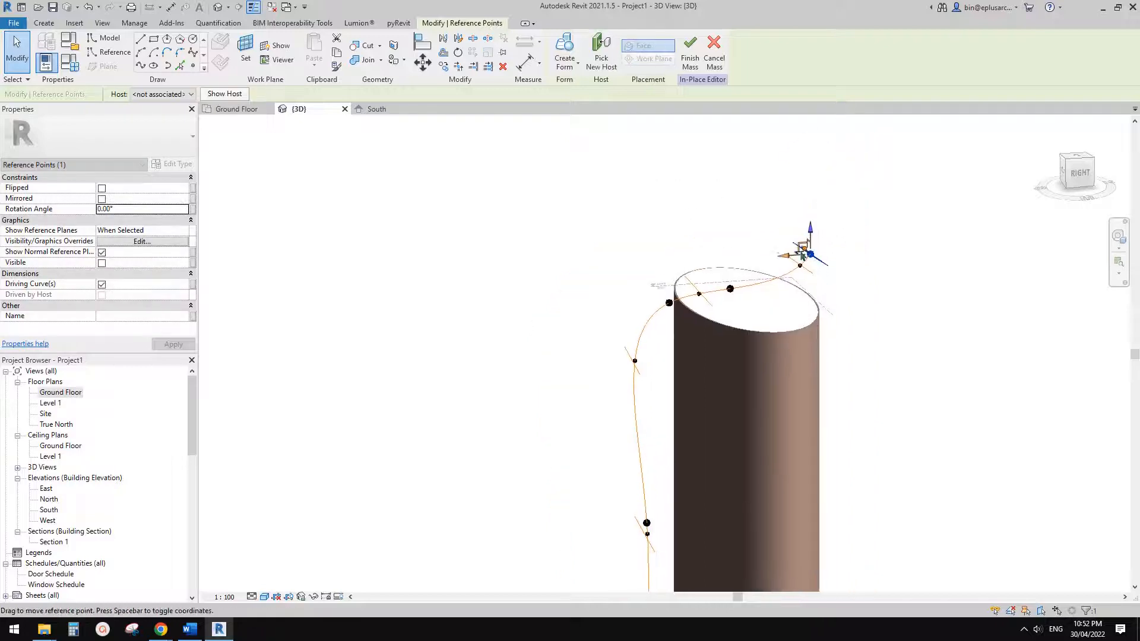
pyautogui.scroll(1, 798, 256)
pyautogui.moveTo(788, 260); pyautogui.dragTo(770, 191)
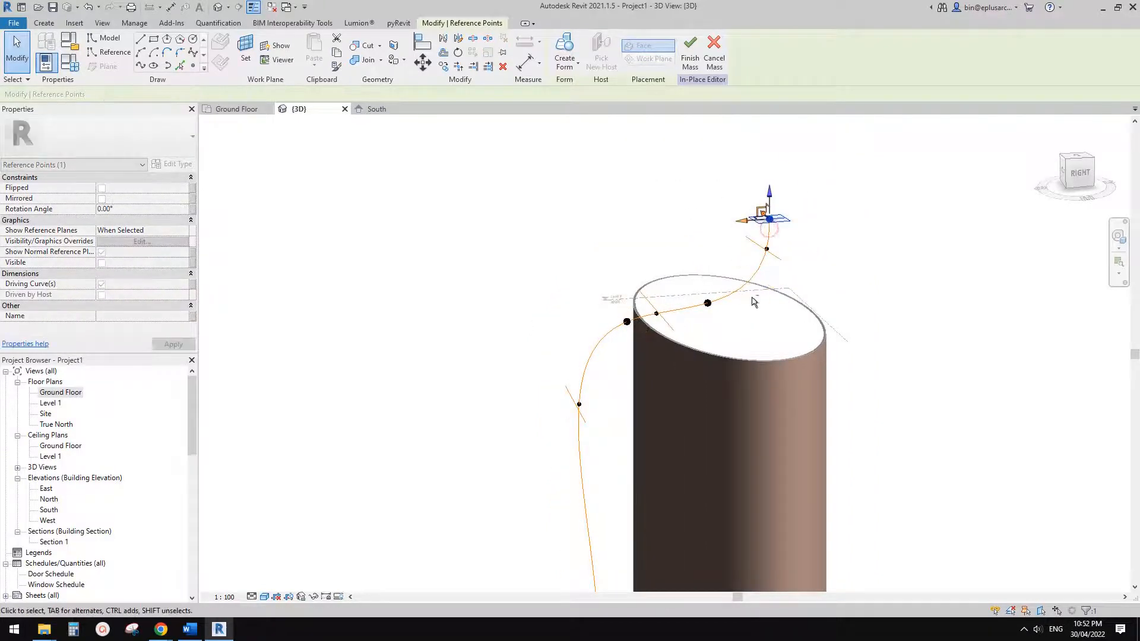
# - Raise the spline's intermediate roof point above the tower and shift it and the end point toward the band's outer side
pyautogui.keyDown('shift'); pyautogui.moveTo(754, 302); pyautogui.dragTo(730, 265, button='middle'); pyautogui.keyUp('shift')
pyautogui.click(704, 303)
pyautogui.moveTo(706, 275); pyautogui.dragTo(667, 208)
pyautogui.click(778, 208)
pyautogui.click(704, 261)
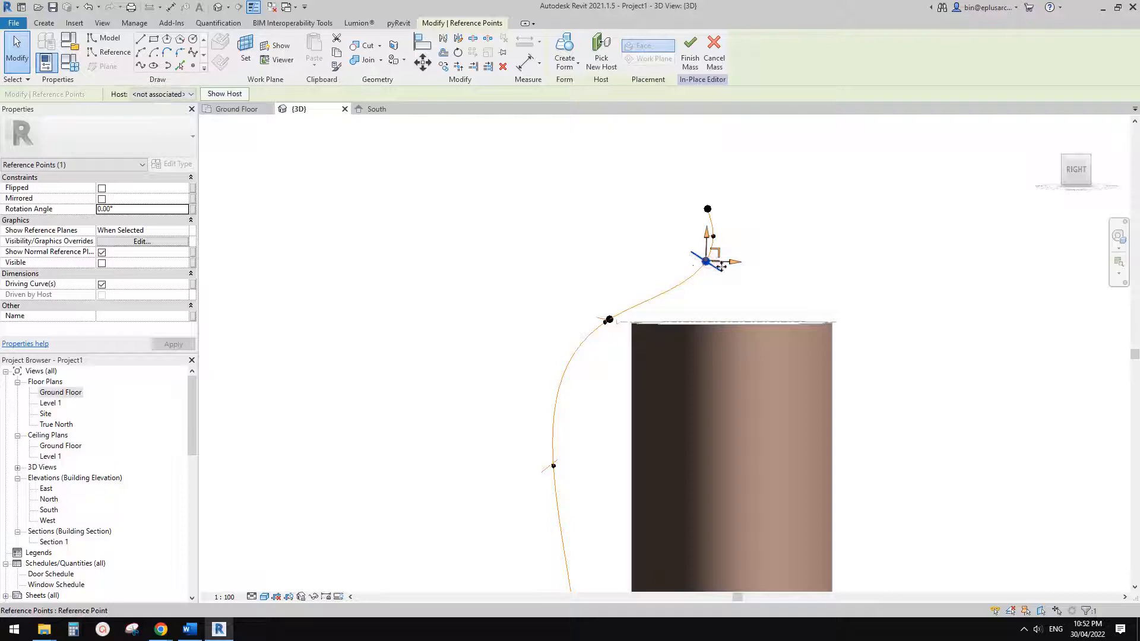
pyautogui.moveTo(735, 262); pyautogui.dragTo(677, 262)
pyautogui.scroll(-2, 685, 276)
pyautogui.moveTo(691, 316); pyautogui.dragTo(677, 236, button='middle')
pyautogui.press('Escape')
# - Detach the spline's lower end point from its host and move it below the tower's base, closer to the band side
pyautogui.scroll(-2, 679, 261)
pyautogui.click(745, 490)
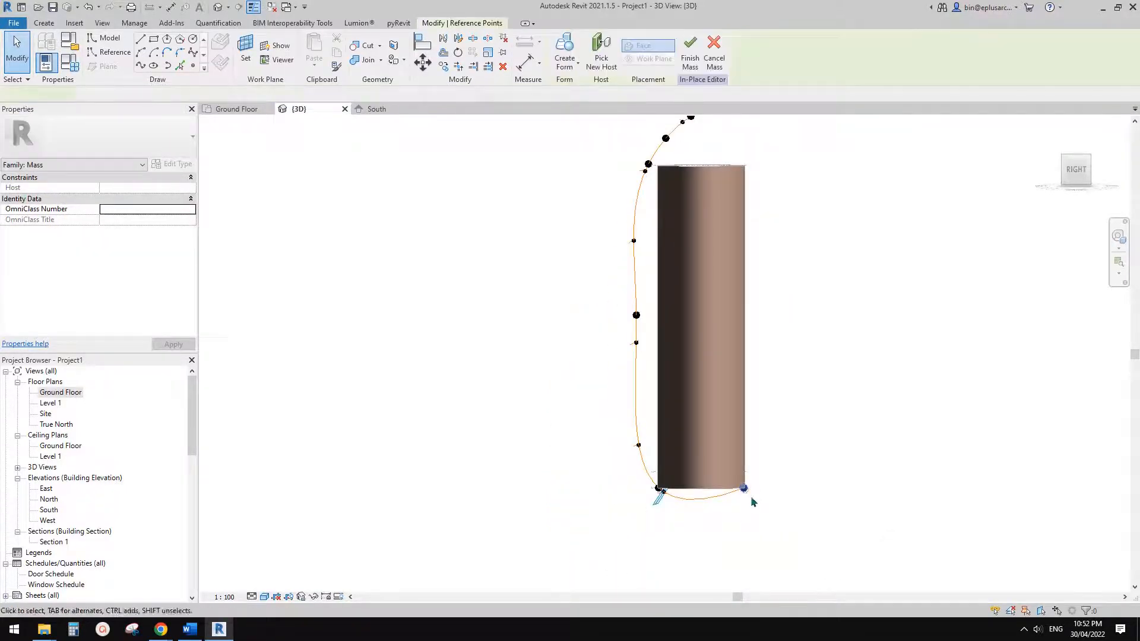
pyautogui.click(180, 95)
pyautogui.click(172, 106)
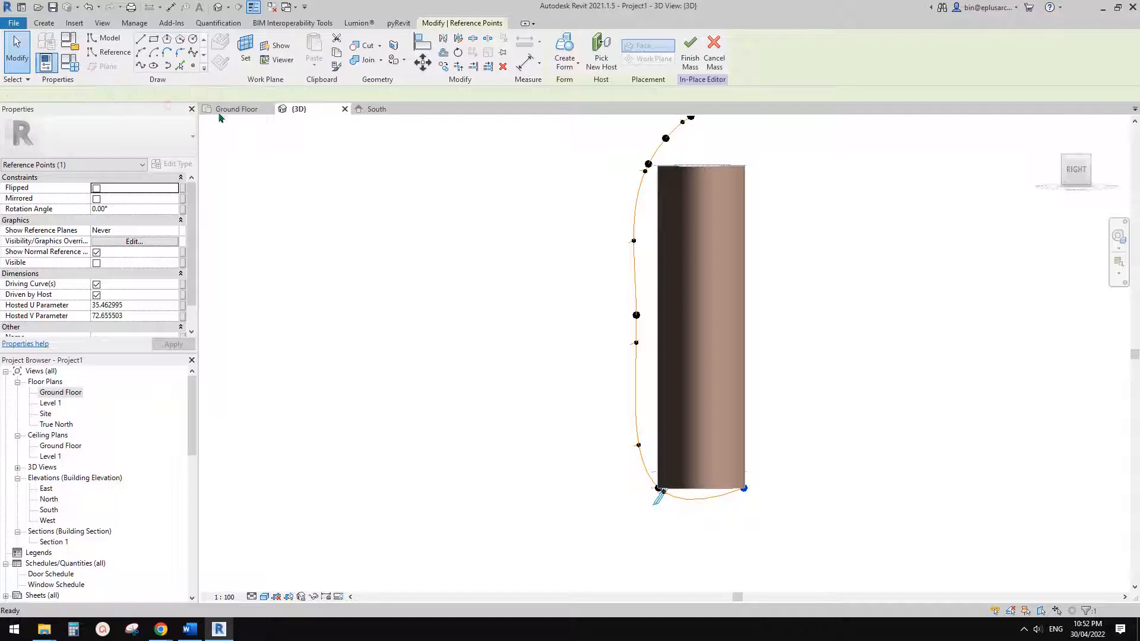
pyautogui.moveTo(781, 374); pyautogui.dragTo(761, 252, button='middle')
pyautogui.moveTo(723, 449); pyautogui.dragTo(691, 427)
pyautogui.click(721, 384)
# - Create the band form from all six hosted reference lines together with the spline path
pyautogui.scroll(-1, 720, 384)
pyautogui.moveTo(720, 385); pyautogui.dragTo(827, 476, button='middle')
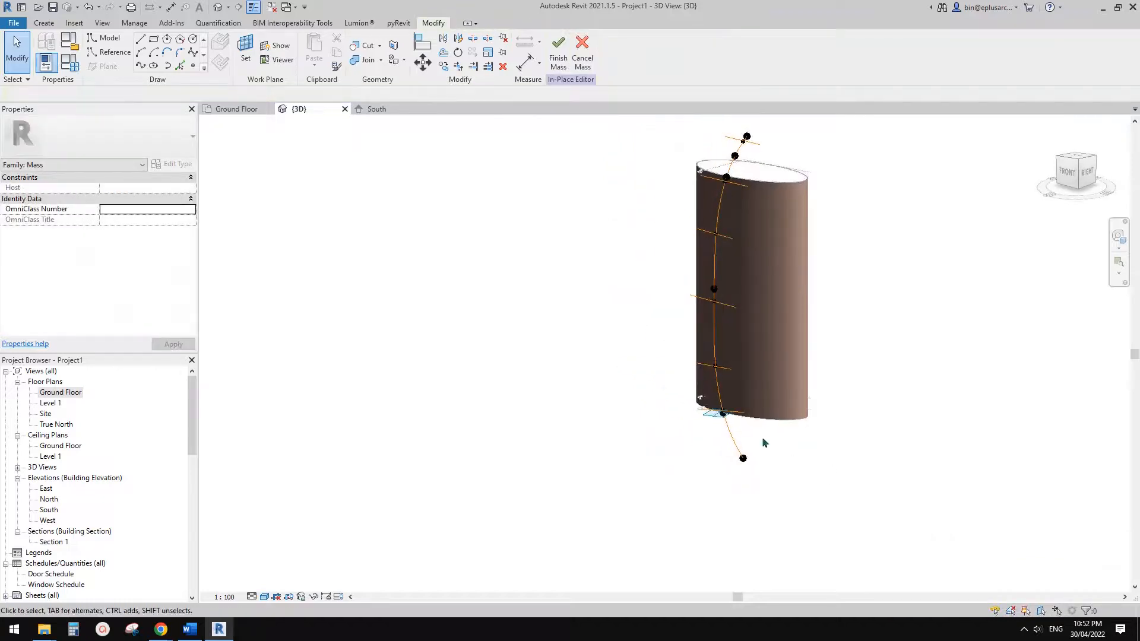
pyautogui.click(742, 418)
pyautogui.keyDown('ctrl'); pyautogui.click(730, 373); pyautogui.keyUp('ctrl')
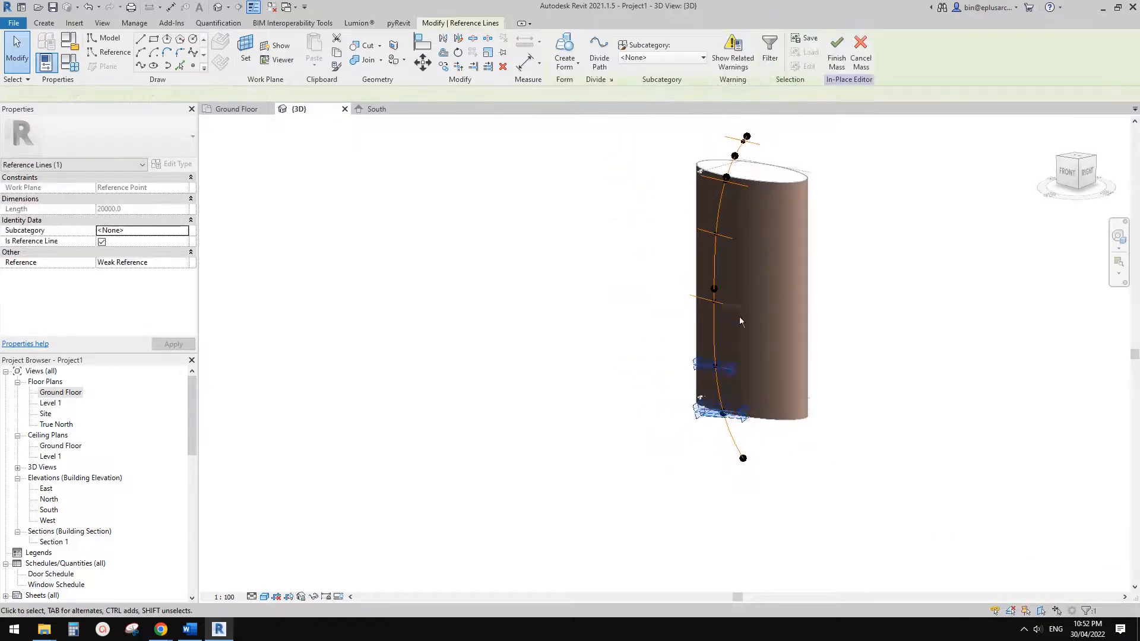
pyautogui.keyDown('ctrl'); pyautogui.click(729, 237); pyautogui.keyUp('ctrl')
pyautogui.keyDown('ctrl'); pyautogui.click(719, 178); pyautogui.keyUp('ctrl')
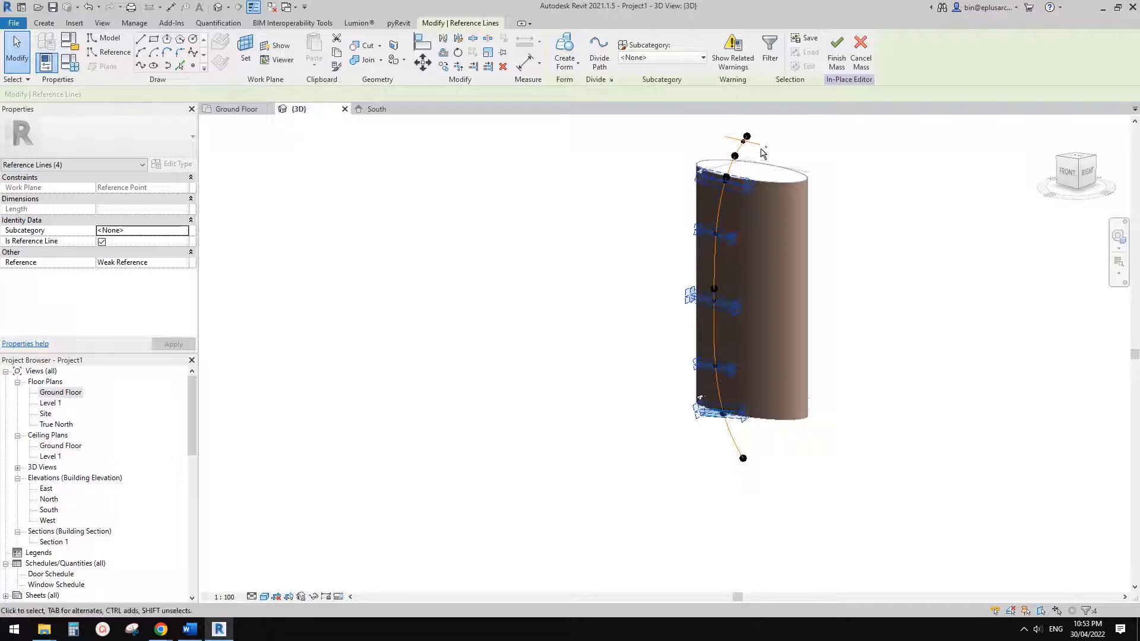
pyautogui.keyDown('ctrl'); pyautogui.click(757, 146); pyautogui.keyUp('ctrl')
pyautogui.keyDown('ctrl'); pyautogui.click(725, 212); pyautogui.keyUp('ctrl')
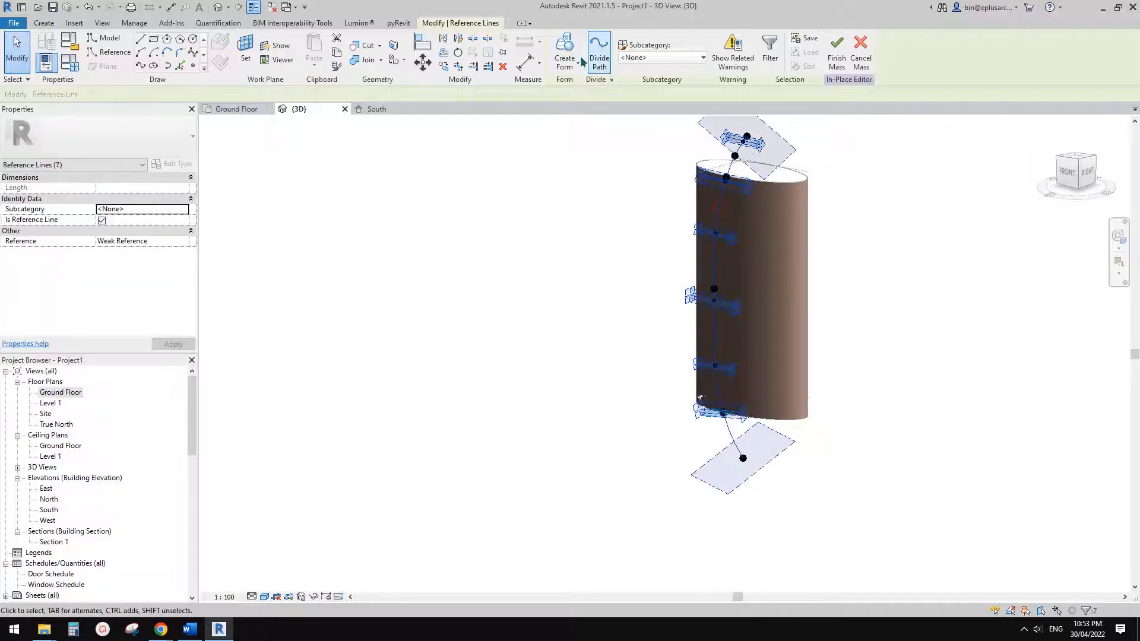
pyautogui.moveTo(860, 204)
pyautogui.keyDown('shift'); pyautogui.mouseDown(button='middle')
pyautogui.moveTo(924, 170)
pyautogui.moveTo(896, 179)
pyautogui.moveTo(772, 285)
pyautogui.moveTo(749, 509)
pyautogui.moveTo(819, 466)
pyautogui.moveTo(787, 421)
pyautogui.mouseUp(button='middle'); pyautogui.keyUp('shift')
# - Rehost the spline's lower end point to the midpoint of the tower wall's bottom edge on the side opposite the band
pyautogui.click(731, 500)
pyautogui.click(607, 67)
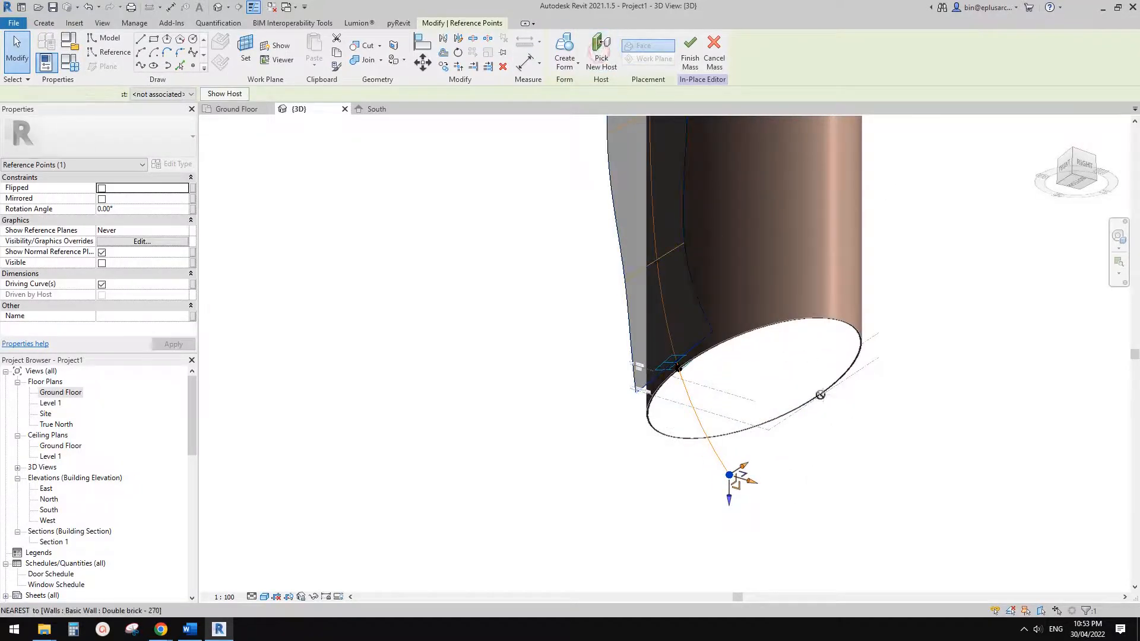
pyautogui.click(807, 402)
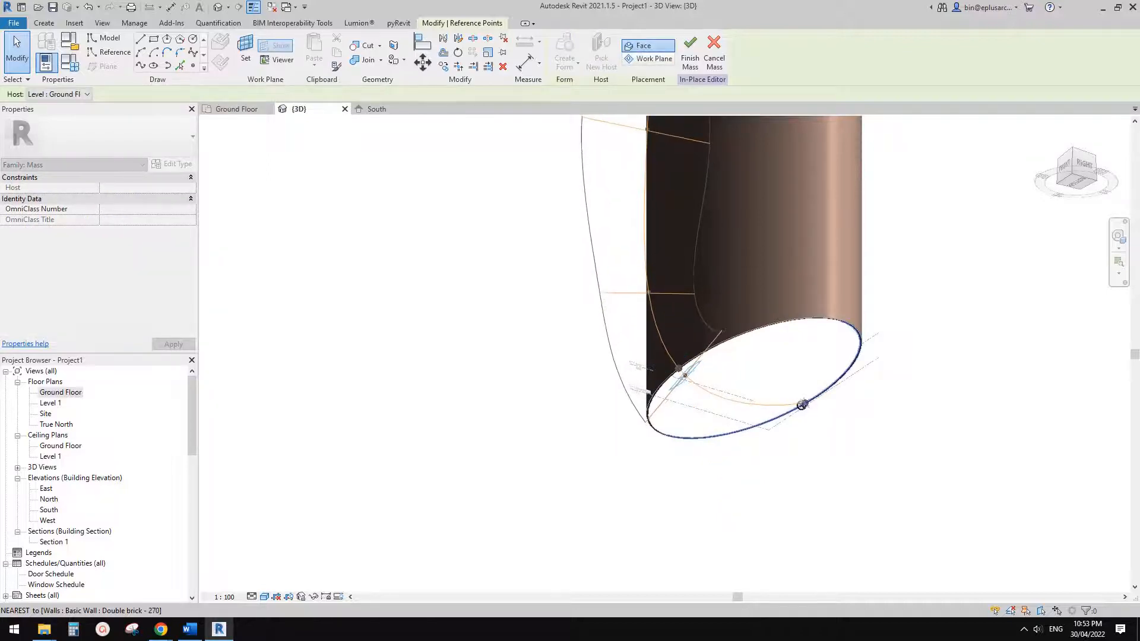
pyautogui.keyDown('shift'); pyautogui.moveTo(790, 411); pyautogui.dragTo(636, 396, button='middle'); pyautogui.keyUp('shift')
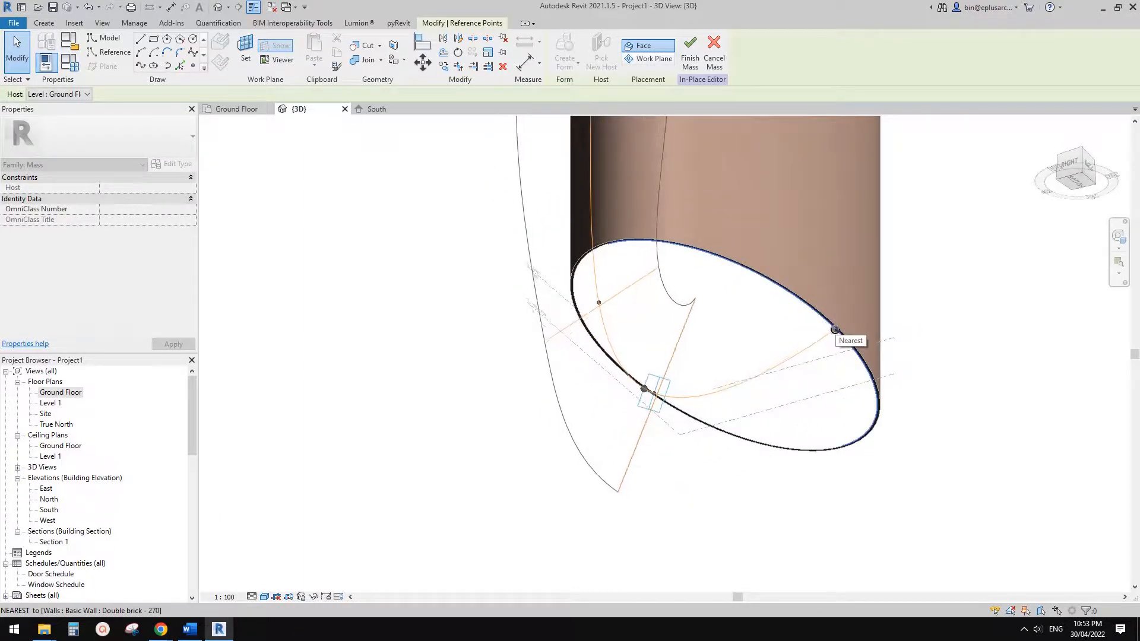
pyautogui.press('m')
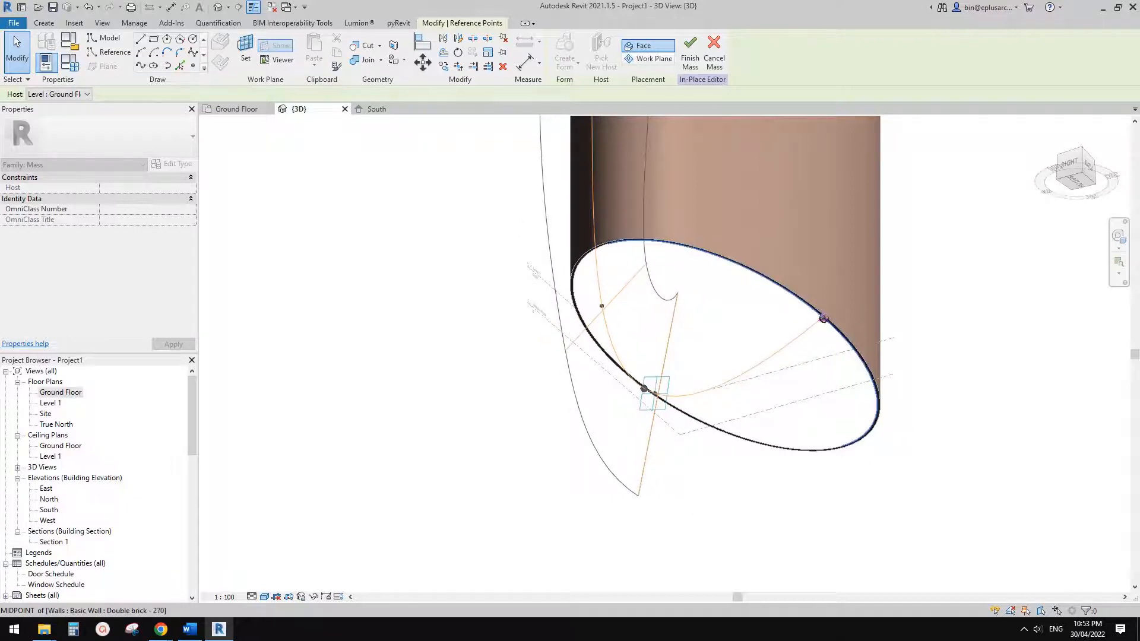
pyautogui.scroll(5, 818, 313)
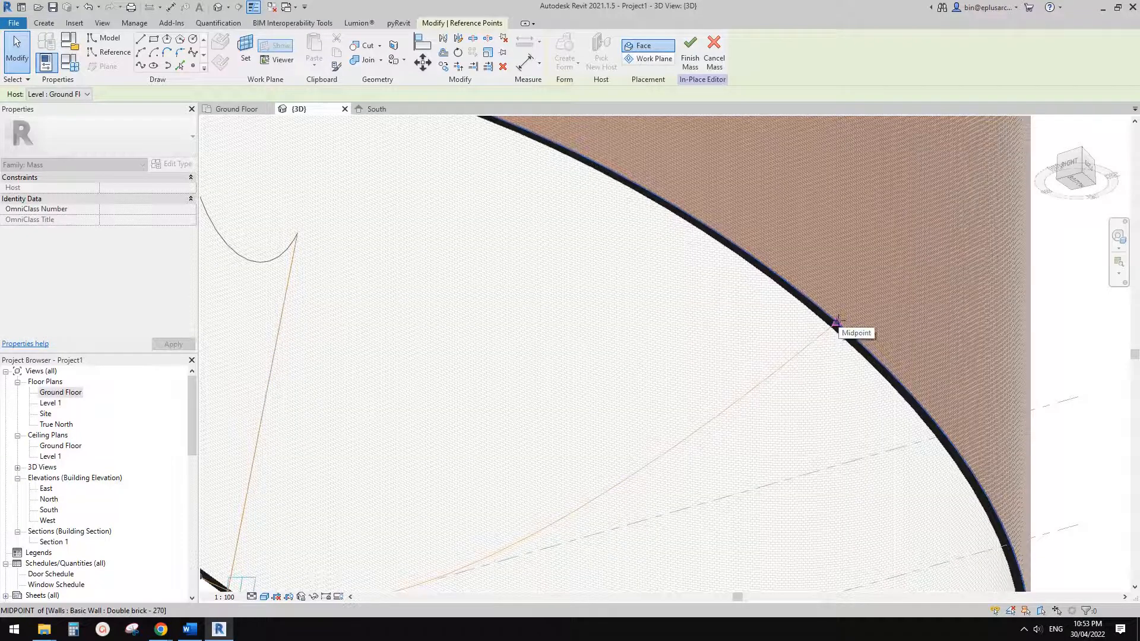
pyautogui.click(837, 321)
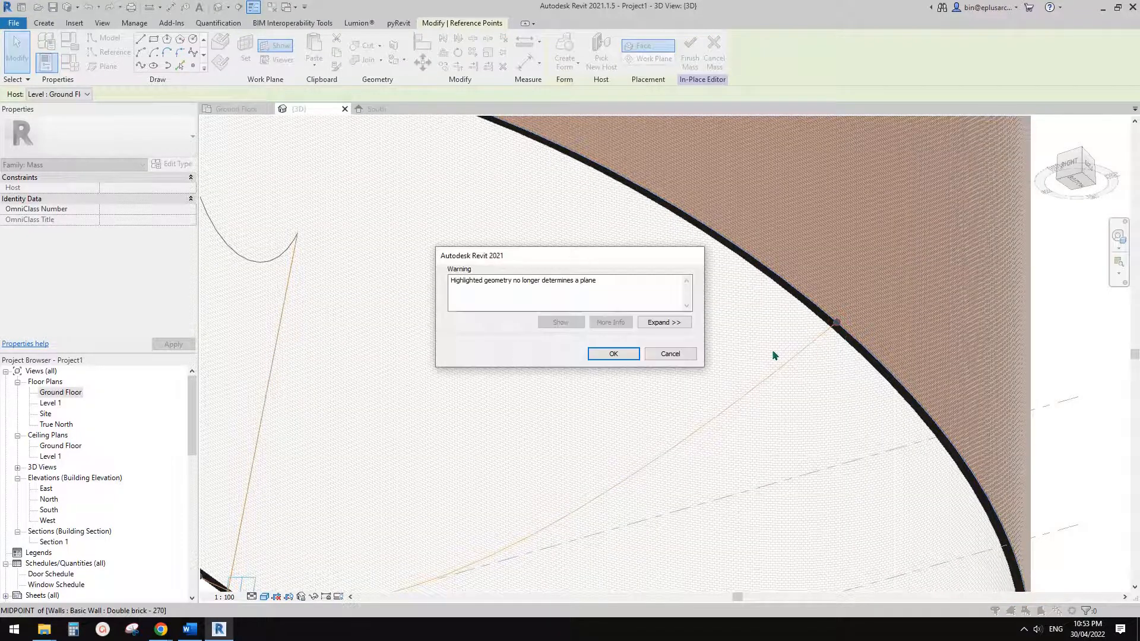
pyautogui.click(613, 354)
pyautogui.scroll(-6, 784, 379)
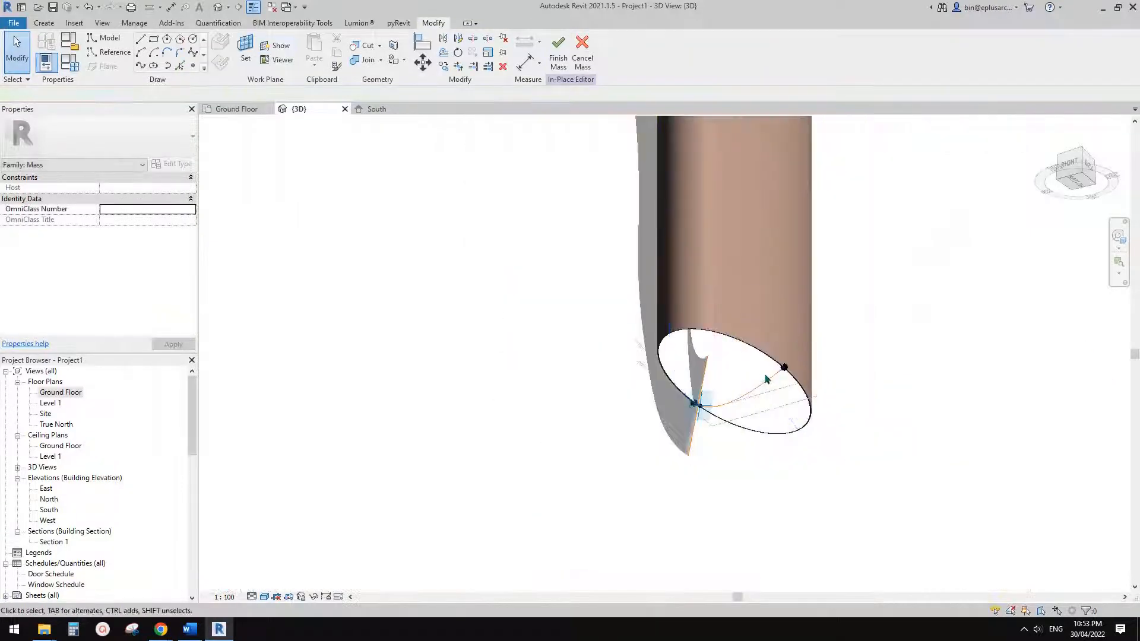
# - Rehost the spline's upper end point to the midpoint of the tower wall's top edge on the side opposite the band
pyautogui.keyDown('shift'); pyautogui.moveTo(743, 384); pyautogui.dragTo(846, 450, button='middle'); pyautogui.keyUp('shift')
pyautogui.scroll(3, 799, 300)
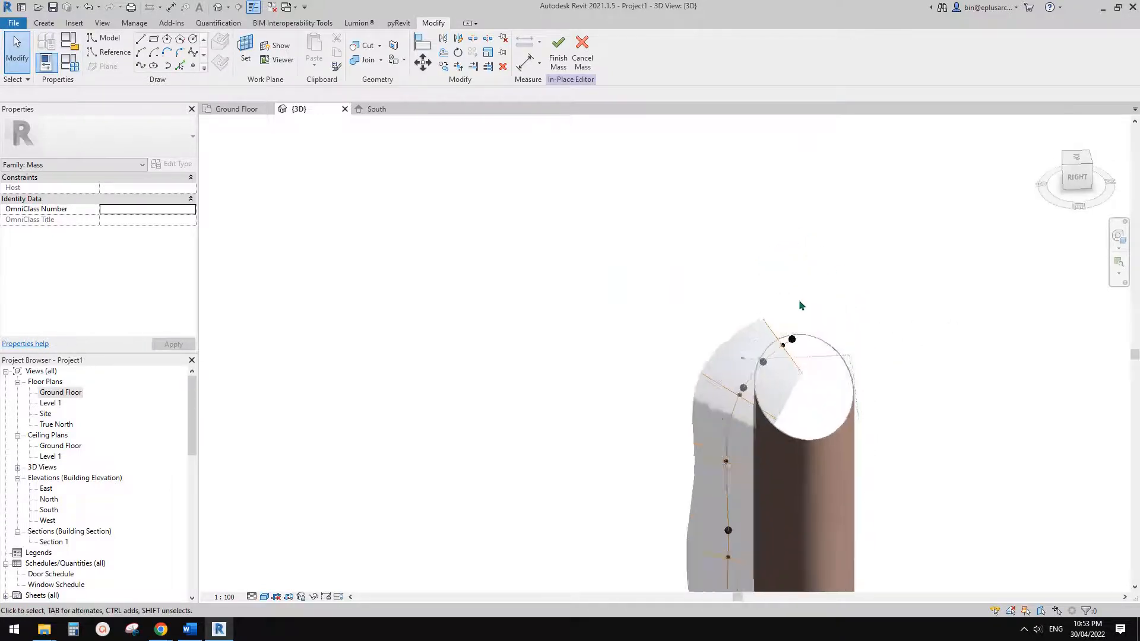
pyautogui.click(790, 354)
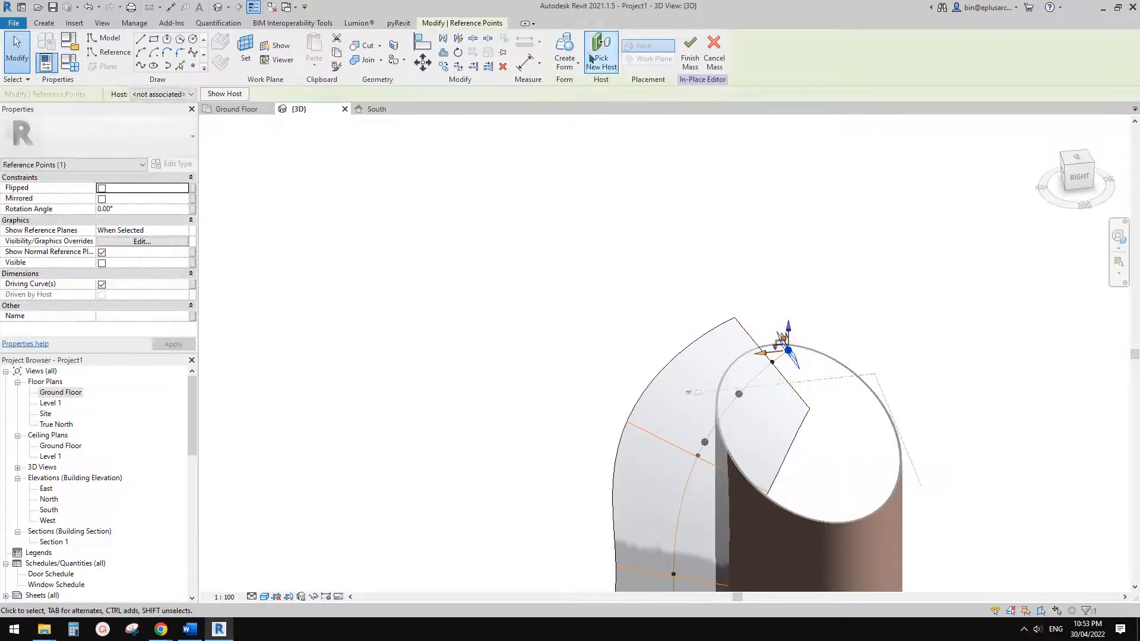
pyautogui.scroll(2, 889, 412)
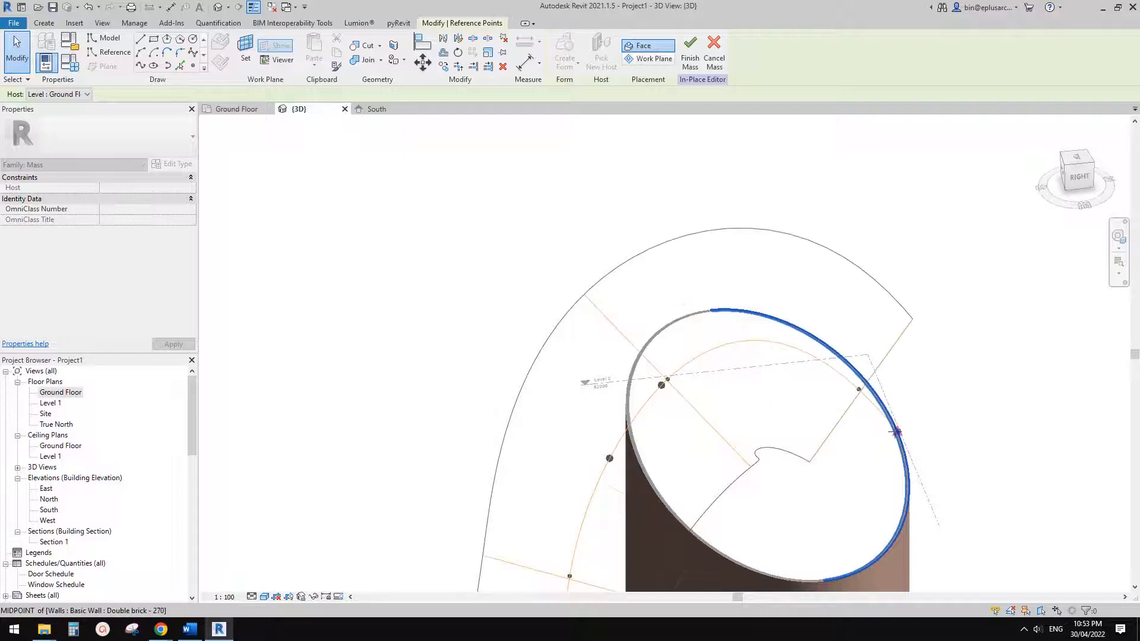
pyautogui.click(890, 420)
pyautogui.click(613, 354)
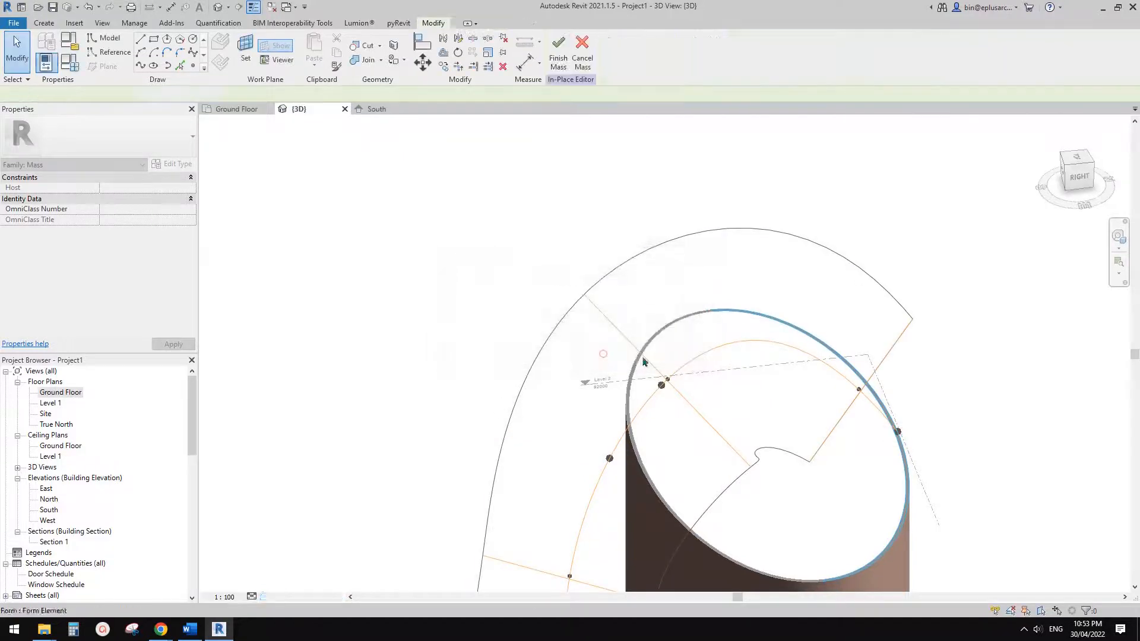
# - Undo the rehosting of the spline's upper and lower end points
pyautogui.keyDown('shift'); pyautogui.moveTo(605, 359); pyautogui.dragTo(732, 446, button='middle'); pyautogui.keyUp('shift')
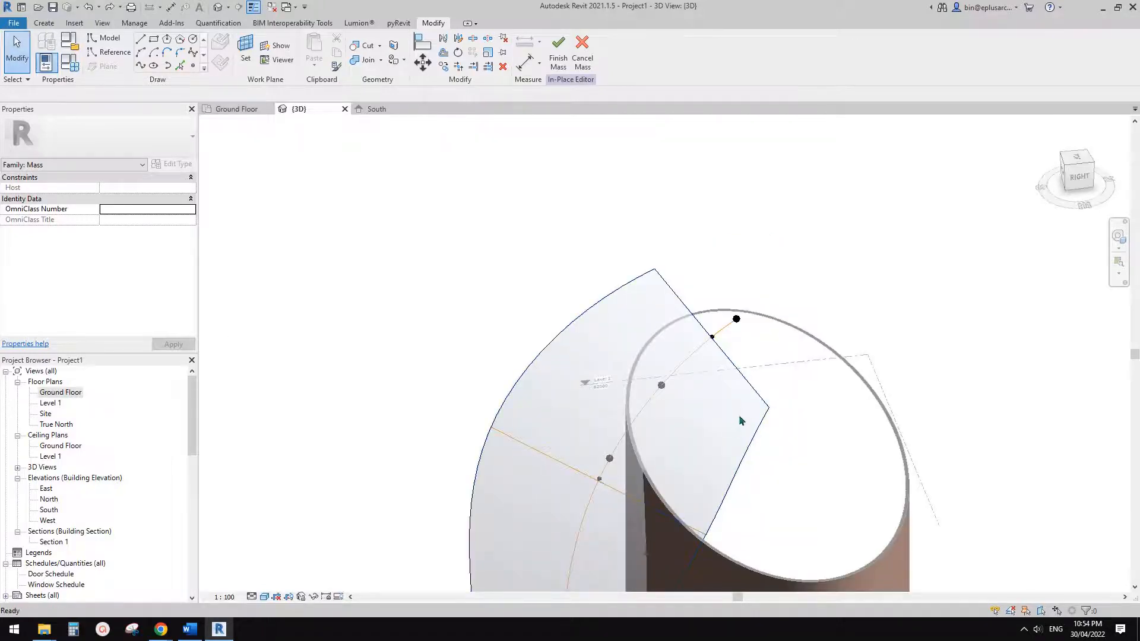
pyautogui.scroll(-5, 744, 417)
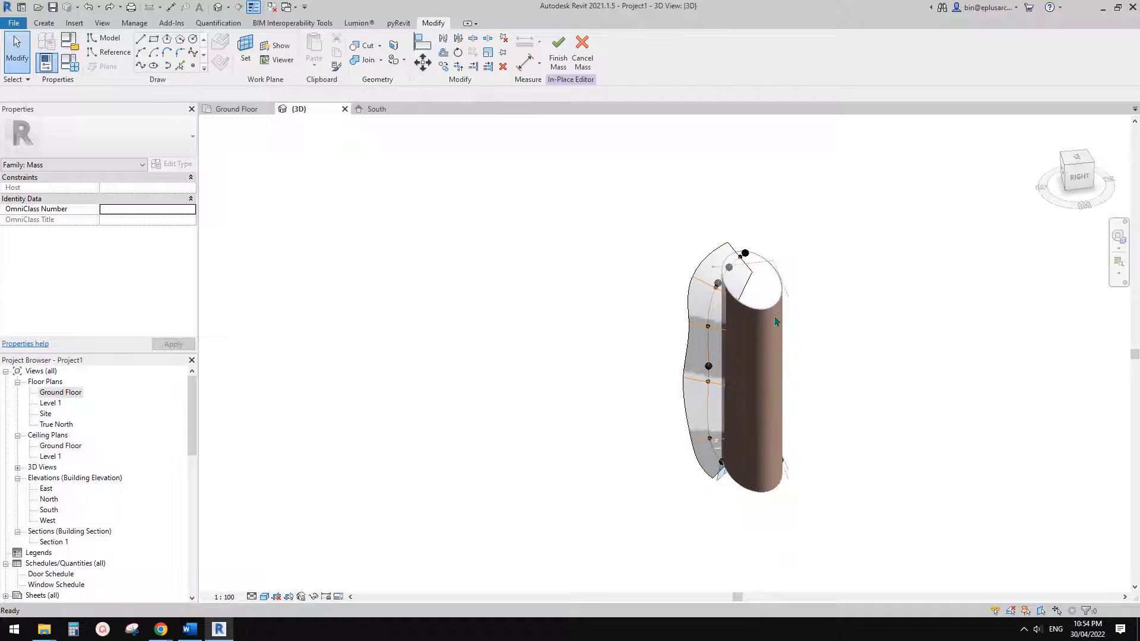
pyautogui.scroll(3, 774, 315)
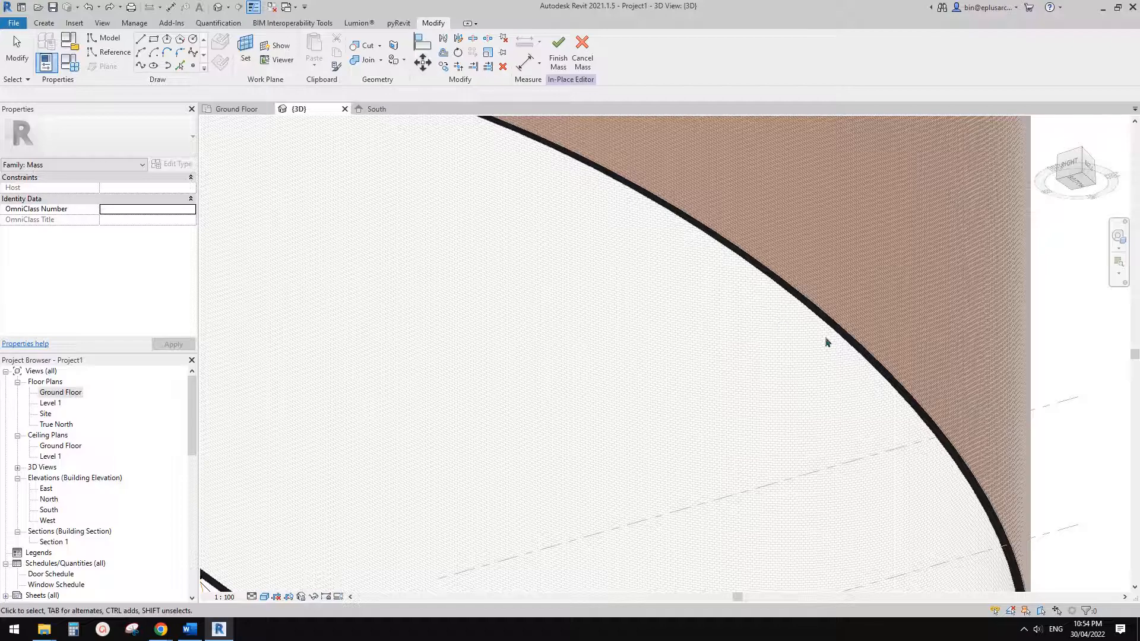
pyautogui.scroll(-7, 827, 344)
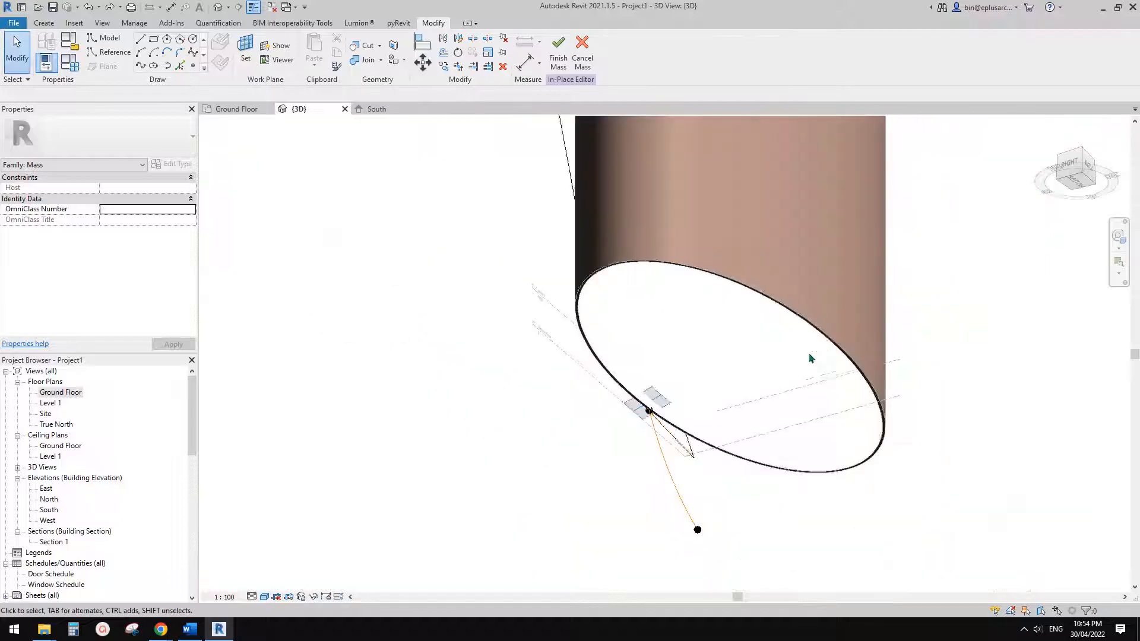
# - Try to move the spline's lower end point sideways beneath the tower, away from the band side
pyautogui.moveTo(780, 383); pyautogui.dragTo(897, 468, button='middle')
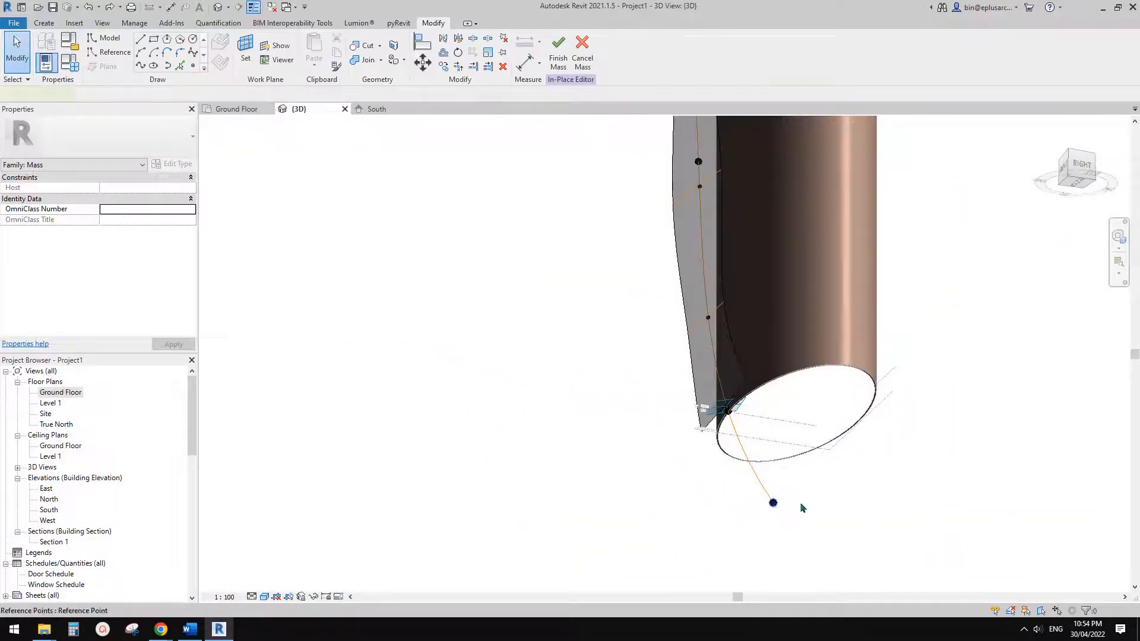
pyautogui.keyDown('shift'); pyautogui.moveTo(803, 508); pyautogui.dragTo(796, 527, button='middle'); pyautogui.keyUp('shift')
pyautogui.moveTo(797, 501); pyautogui.dragTo(878, 500)
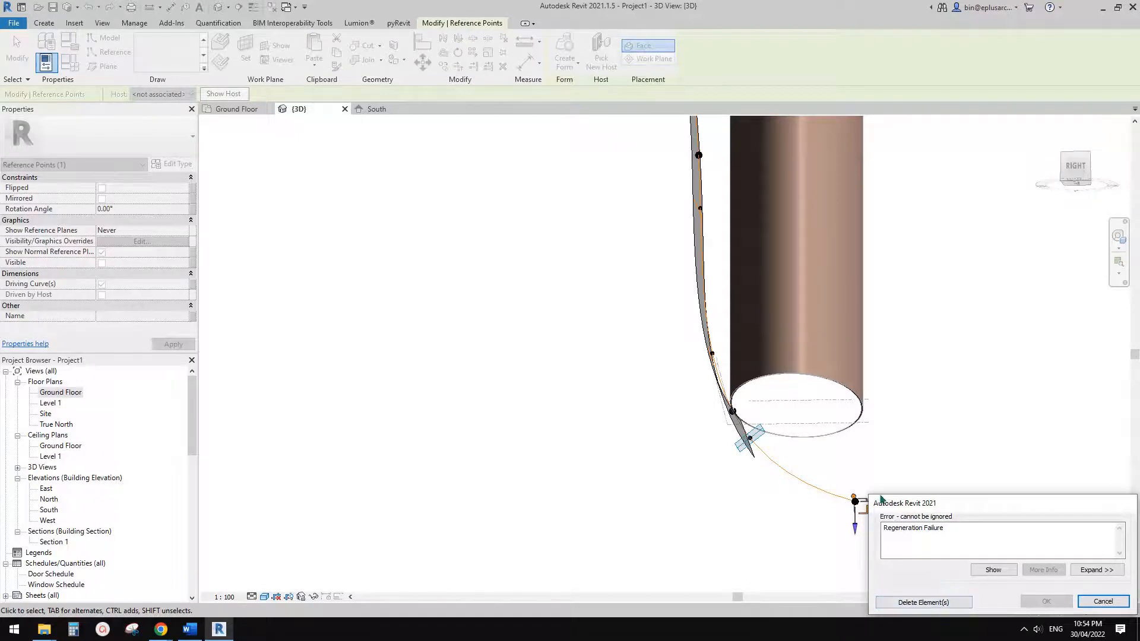
pyautogui.click(1103, 601)
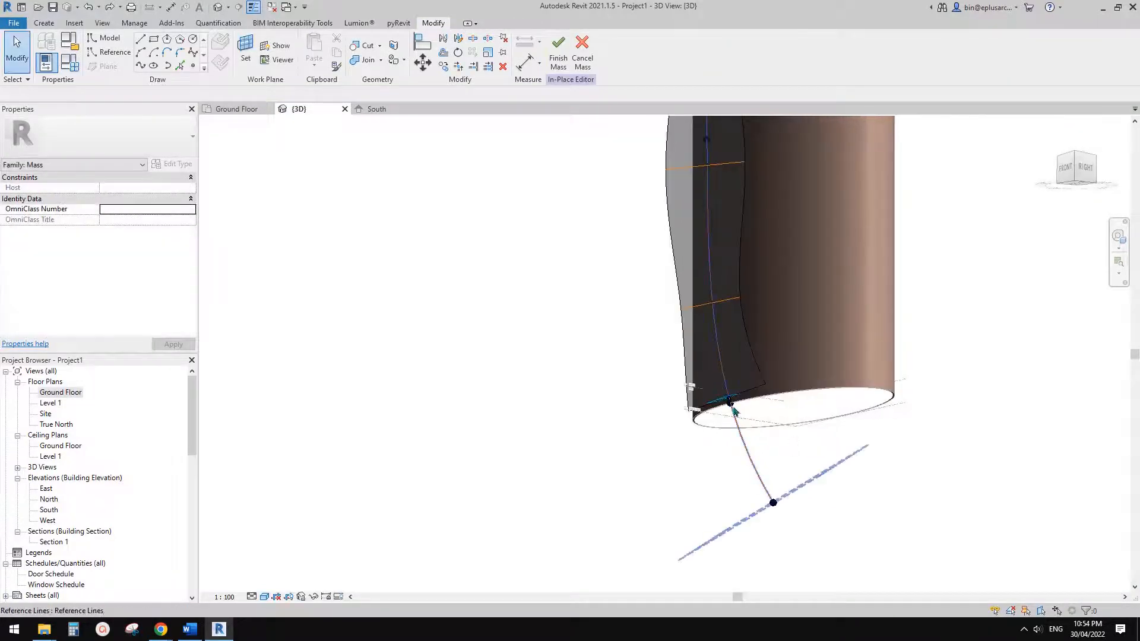
# - Slide the band's lowest hosted point along the spline to just below the tower's base, at a normalized curve parameter of about 0.11
pyautogui.click(735, 435)
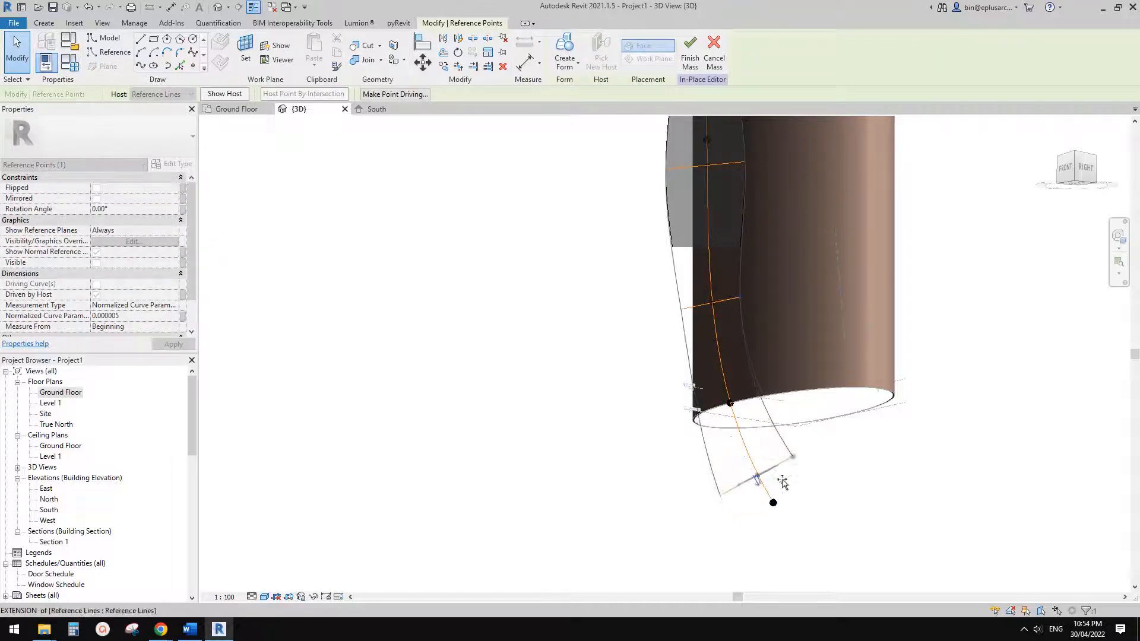
pyautogui.moveTo(745, 433); pyautogui.dragTo(746, 434)
pyautogui.keyDown('shift'); pyautogui.moveTo(769, 441); pyautogui.dragTo(924, 465, button='middle'); pyautogui.keyUp('shift')
pyautogui.scroll(-2, 865, 450)
pyautogui.keyDown('shift'); pyautogui.moveTo(837, 427); pyautogui.dragTo(794, 494, button='middle'); pyautogui.keyUp('shift')
pyautogui.scroll(-2, 815, 450)
pyautogui.keyDown('shift'); pyautogui.moveTo(794, 494); pyautogui.dragTo(820, 469, button='middle'); pyautogui.keyUp('shift')
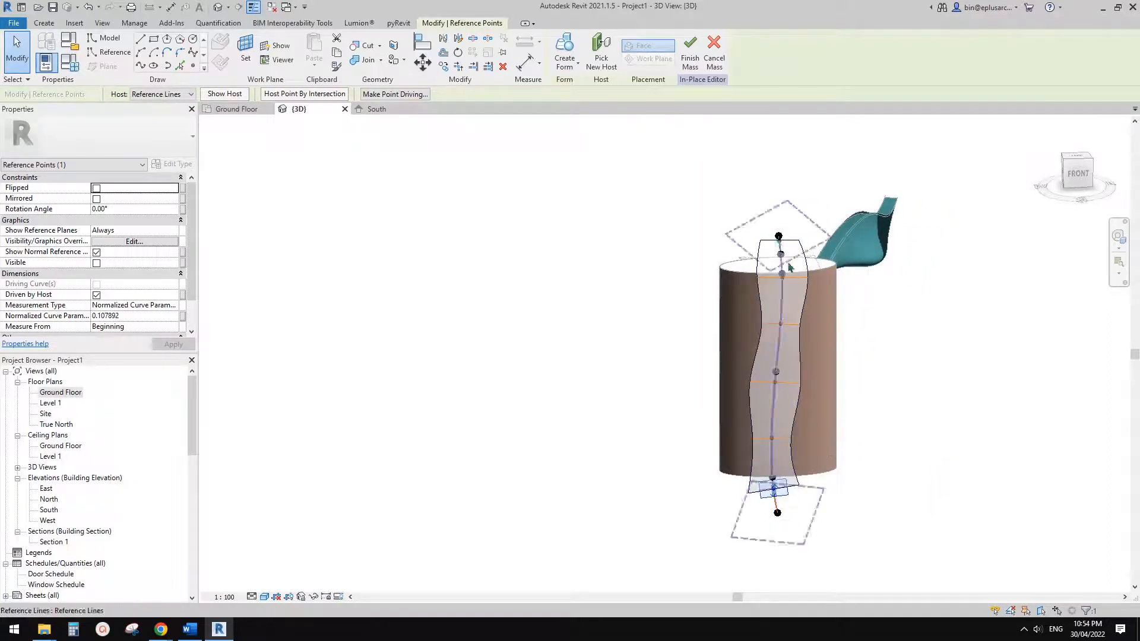
pyautogui.keyDown('shift'); pyautogui.moveTo(842, 306); pyautogui.dragTo(811, 412, button='middle'); pyautogui.keyUp('shift')
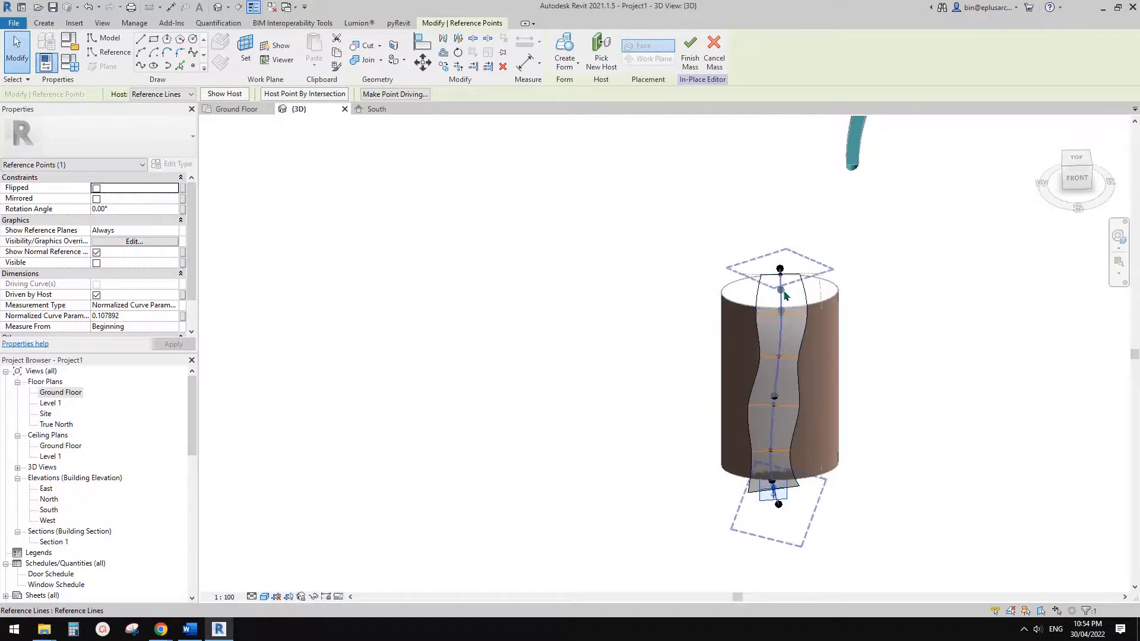
pyautogui.keyDown('shift'); pyautogui.moveTo(777, 426); pyautogui.dragTo(798, 363, button='middle'); pyautogui.keyUp('shift')
pyautogui.press('Escape')
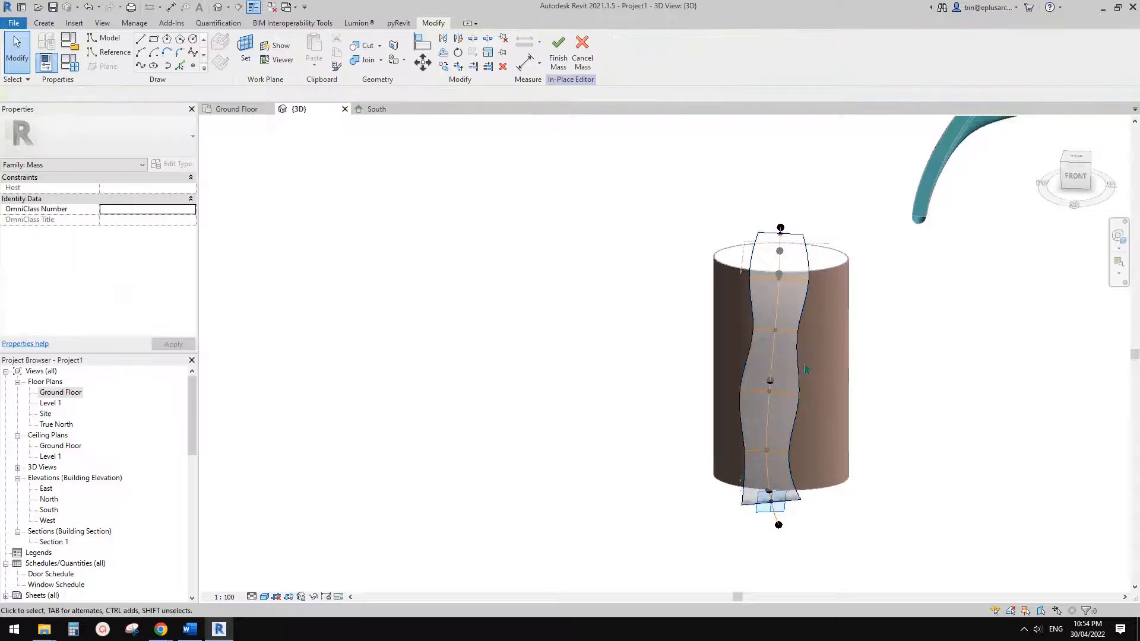
# - Draw a vertical reference plane through the midpoint of the elliptical tower in the Site floor plan
pyautogui.moveTo(622, 360); pyautogui.dragTo(581, 372, button='middle')
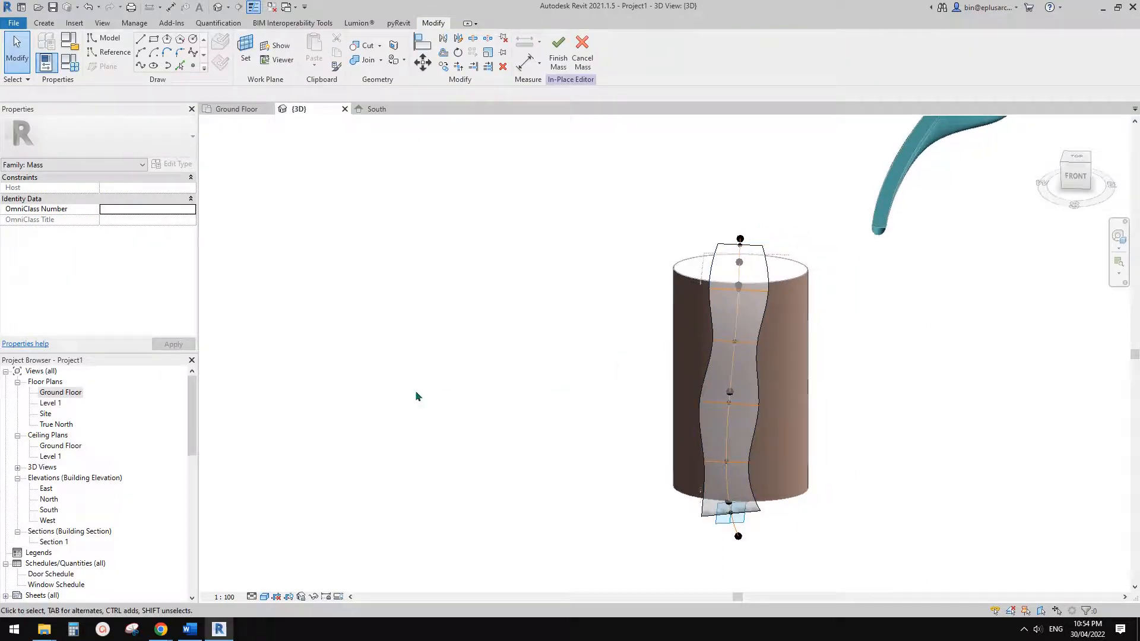
pyautogui.click(59, 392)
pyautogui.doubleClick(47, 414)
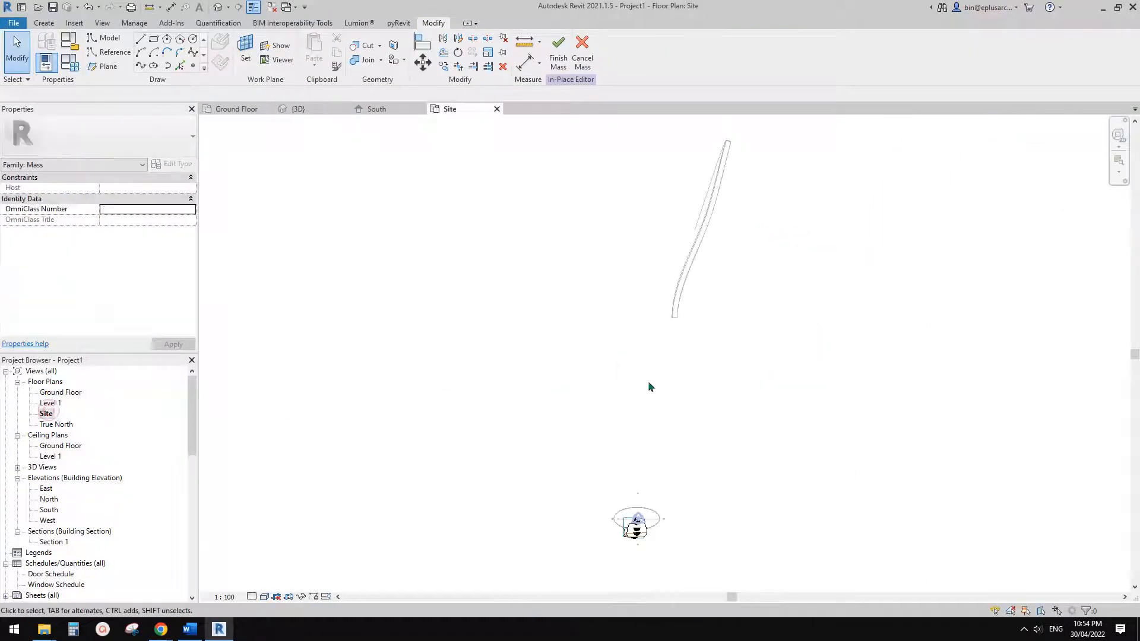
pyautogui.moveTo(636, 551); pyautogui.dragTo(682, 387, button='middle')
pyautogui.scroll(6, 682, 386)
pyautogui.press('r')
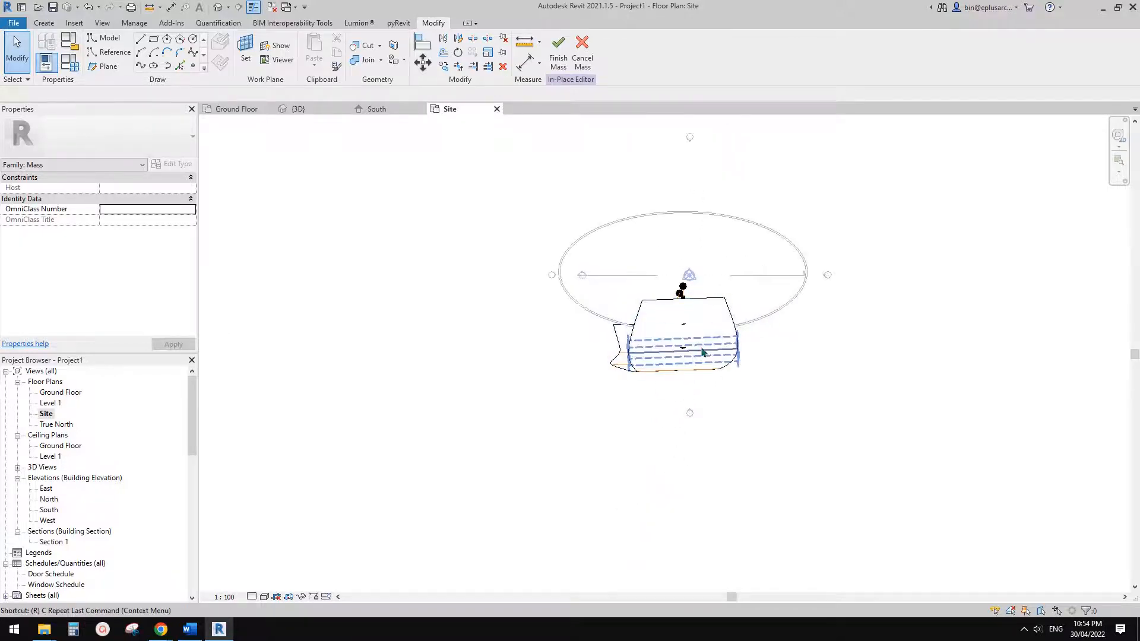
pyautogui.press('p')
pyautogui.scroll(1, 696, 323)
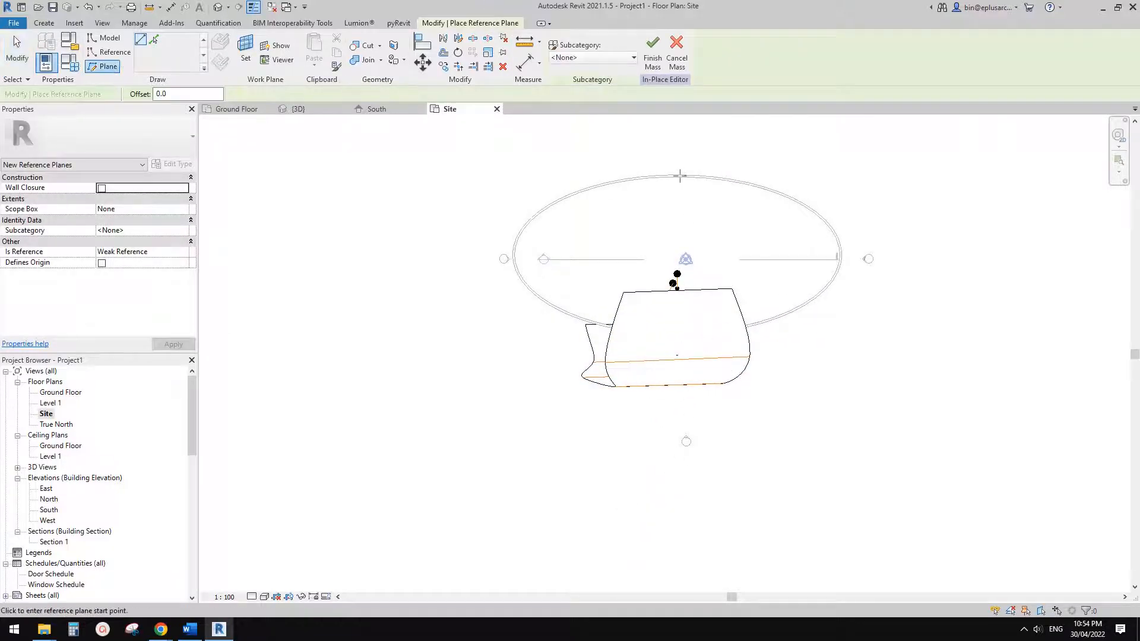
pyautogui.scroll(2, 680, 175)
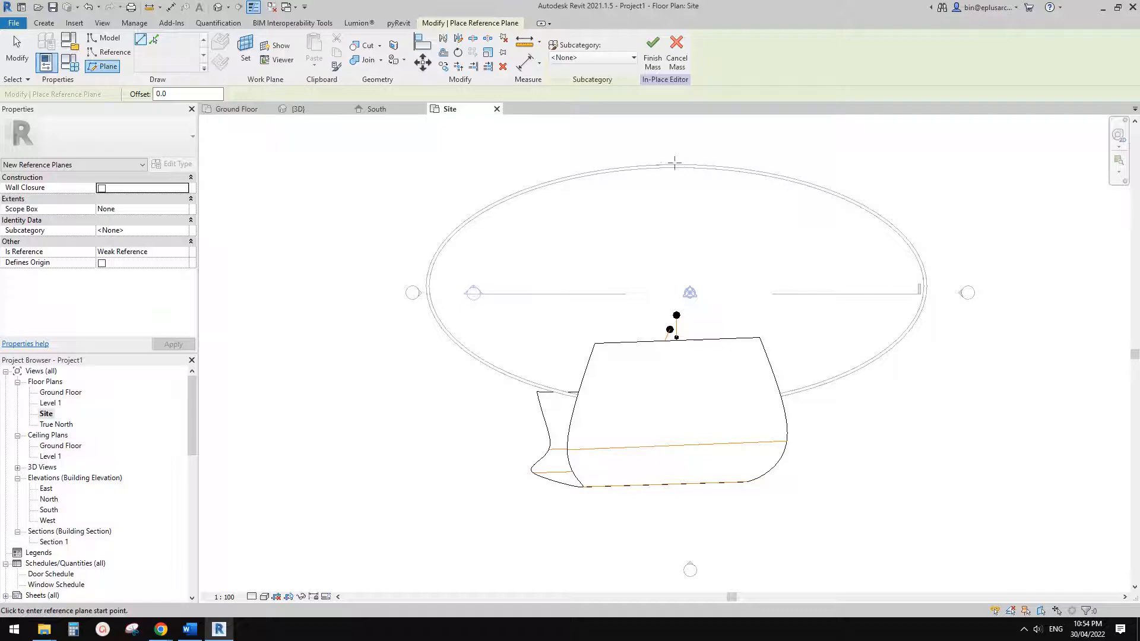
pyautogui.scroll(2, 674, 162)
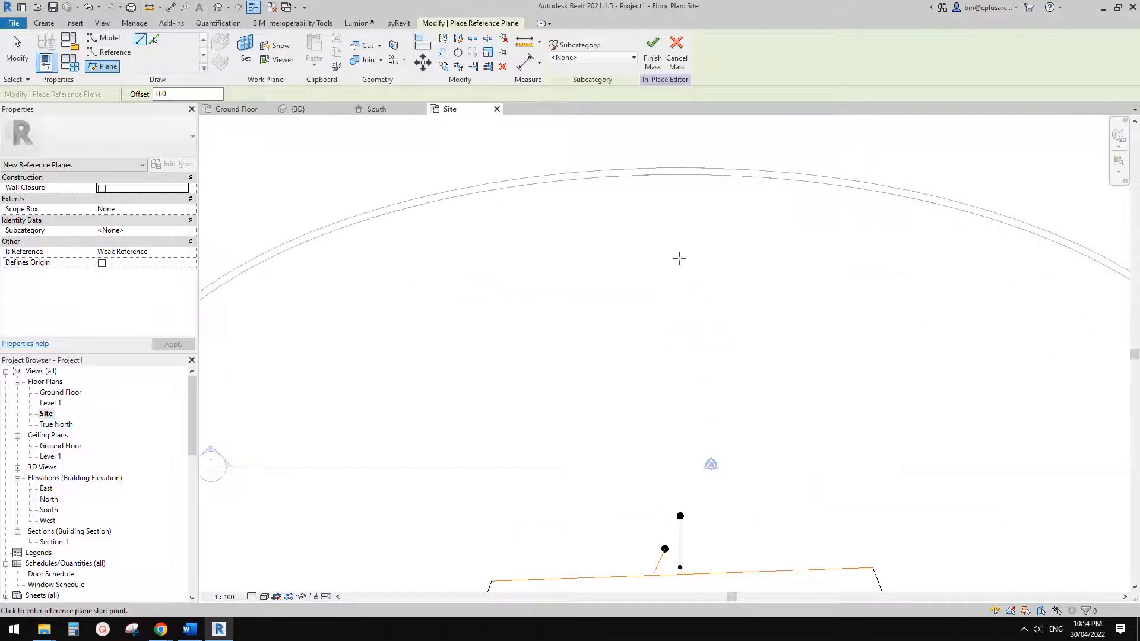
pyautogui.scroll(-4, 679, 257)
pyautogui.click(679, 398)
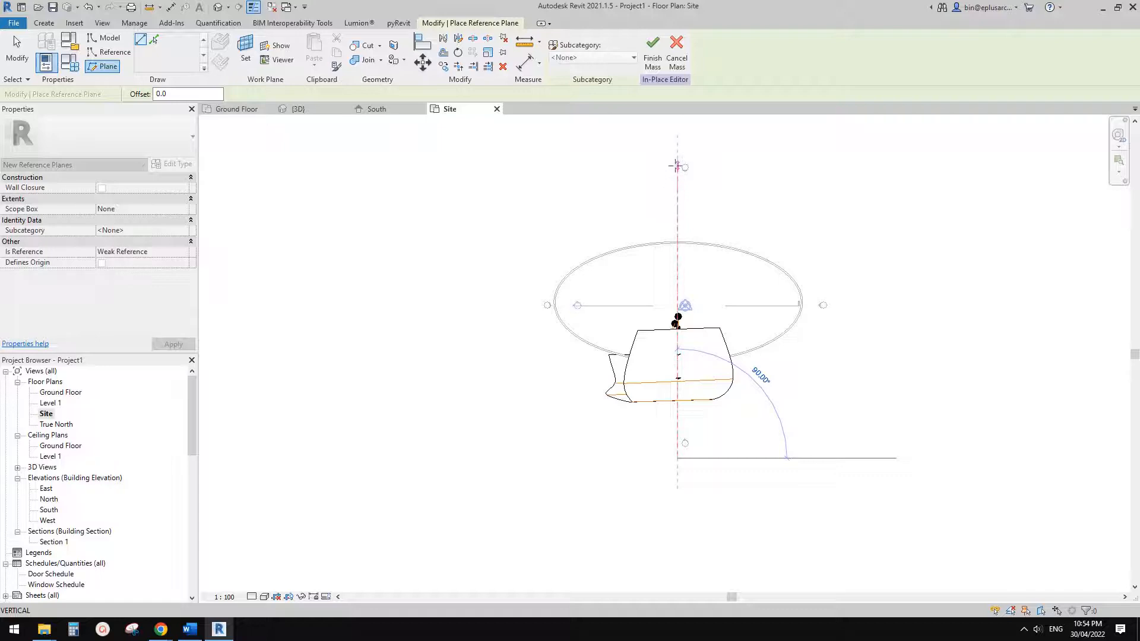
pyautogui.click(677, 166)
pyautogui.press('Escape')
pyautogui.press('Escape')
# - Align the spline's reference points to the vertical reference plane so the band's path is straight in plan
pyautogui.scroll(2, 677, 321)
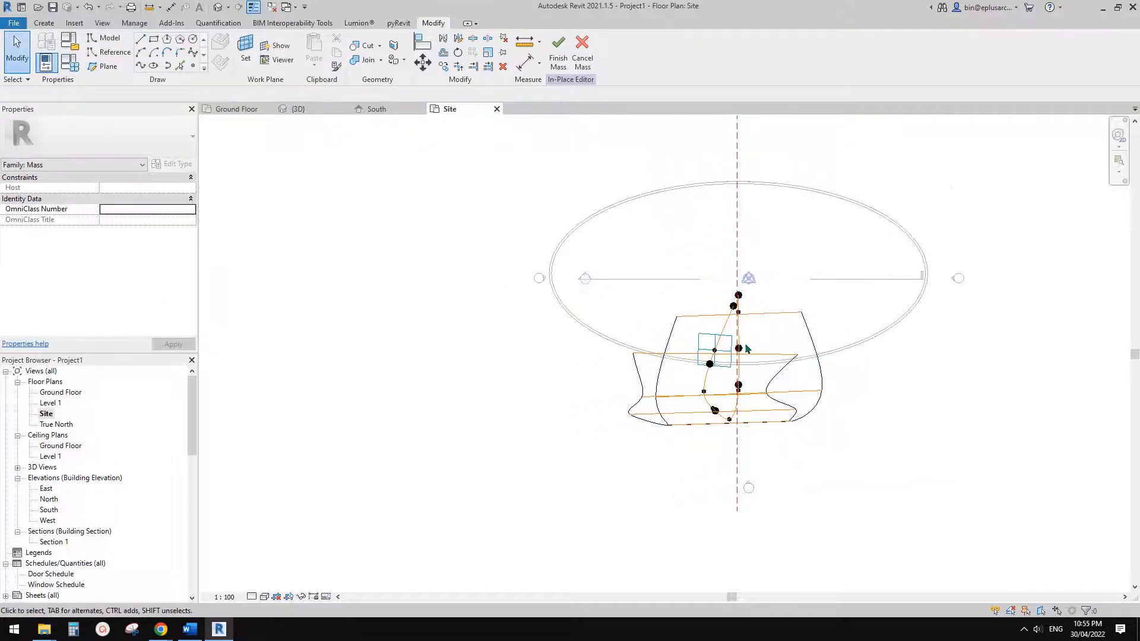
pyautogui.scroll(2, 746, 348)
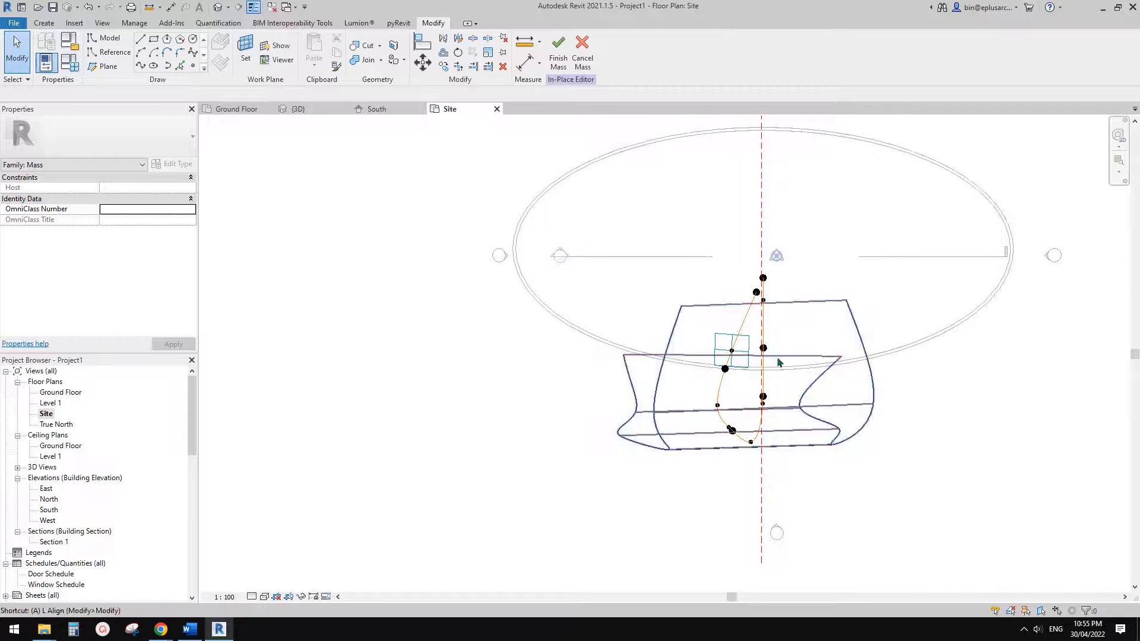
pyautogui.click(764, 279)
pyautogui.press('Escape')
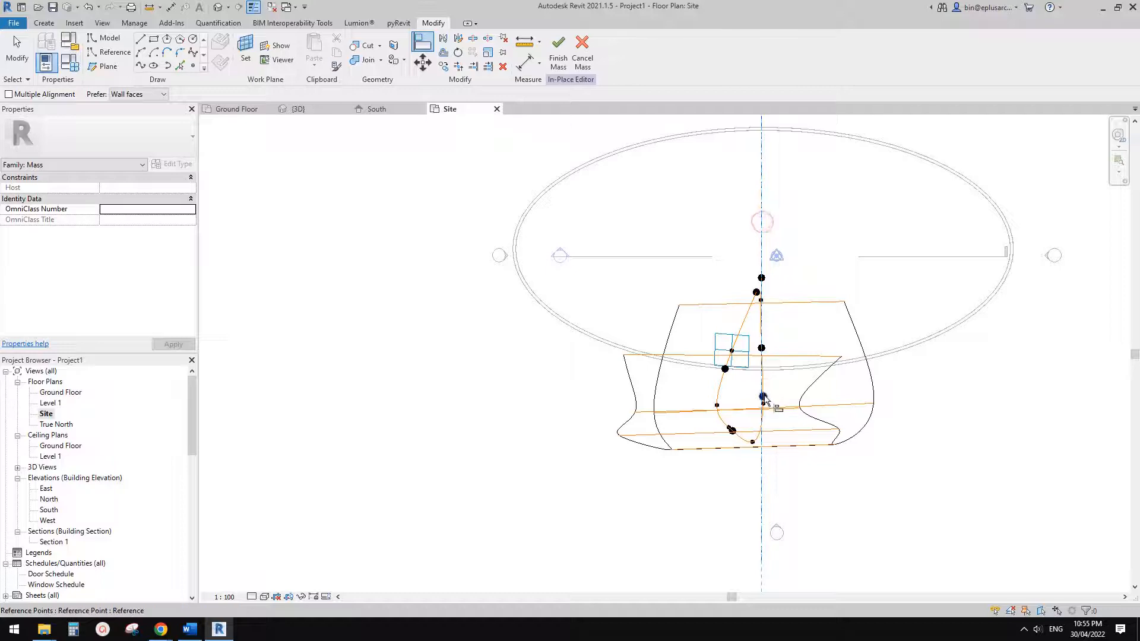
pyautogui.click(732, 431)
pyautogui.click(763, 205)
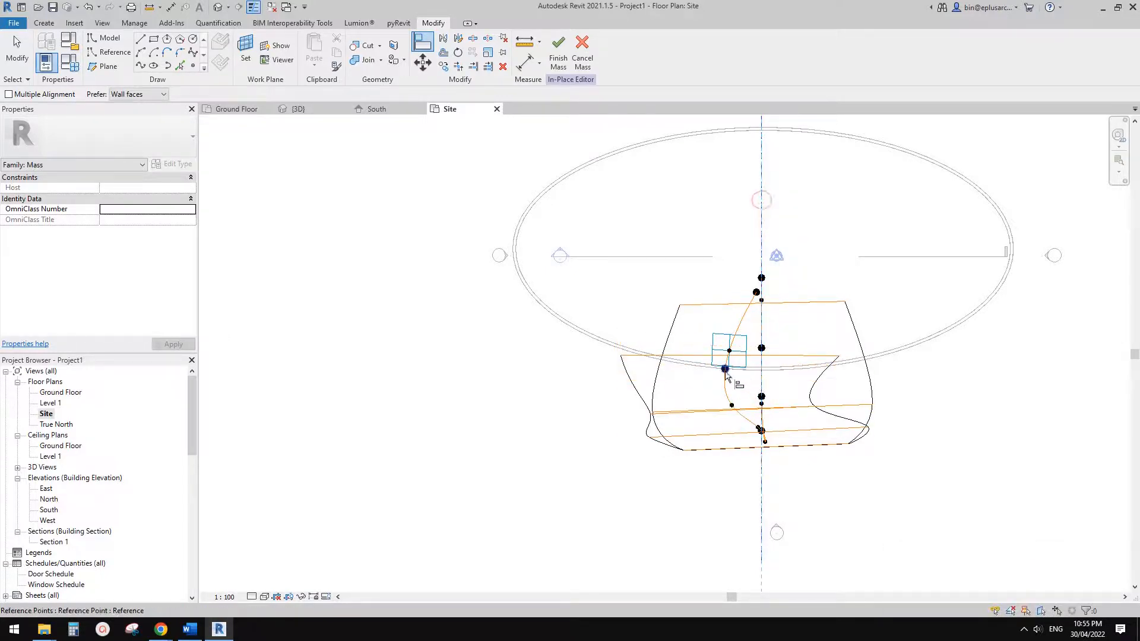
pyautogui.click(725, 371)
pyautogui.click(760, 203)
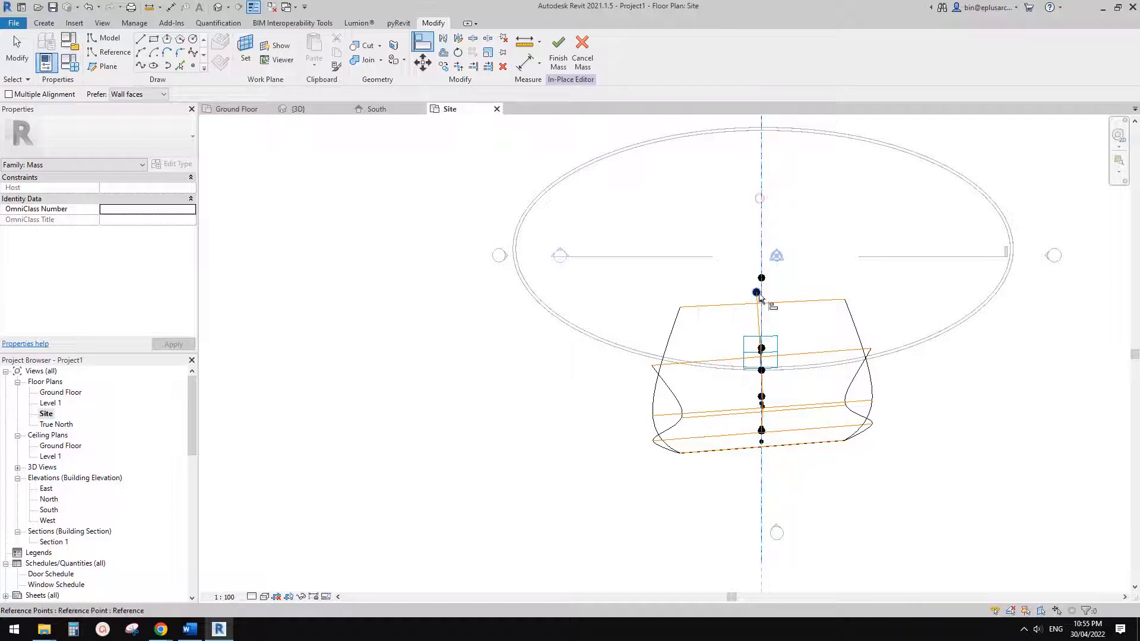
pyautogui.moveTo(760, 426); pyautogui.dragTo(787, 366, button='middle')
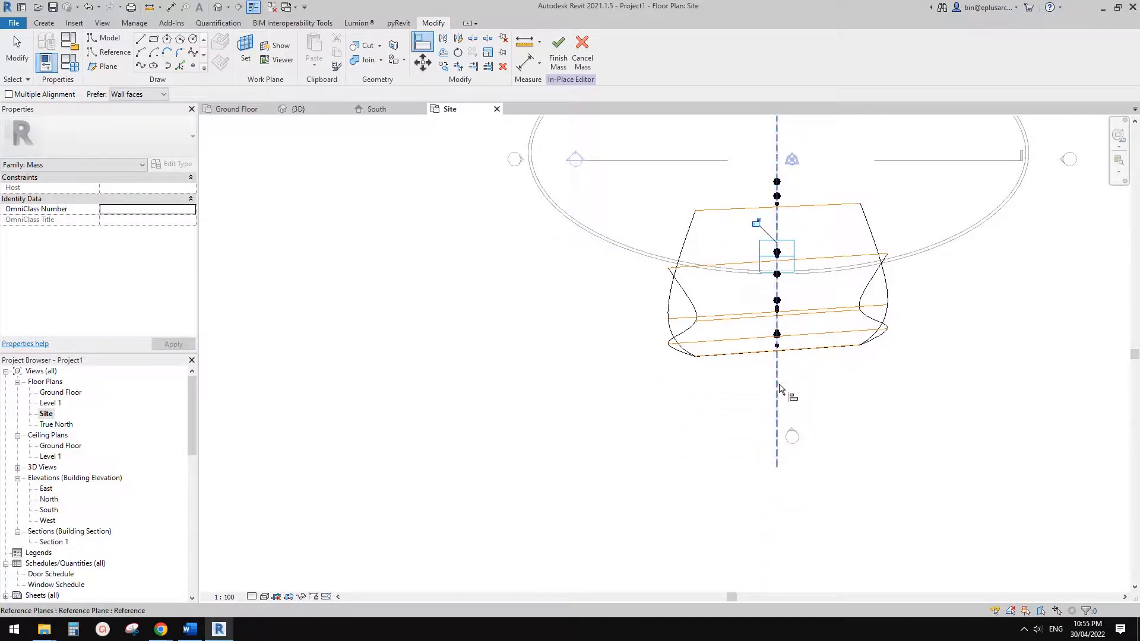
pyautogui.scroll(4, 779, 320)
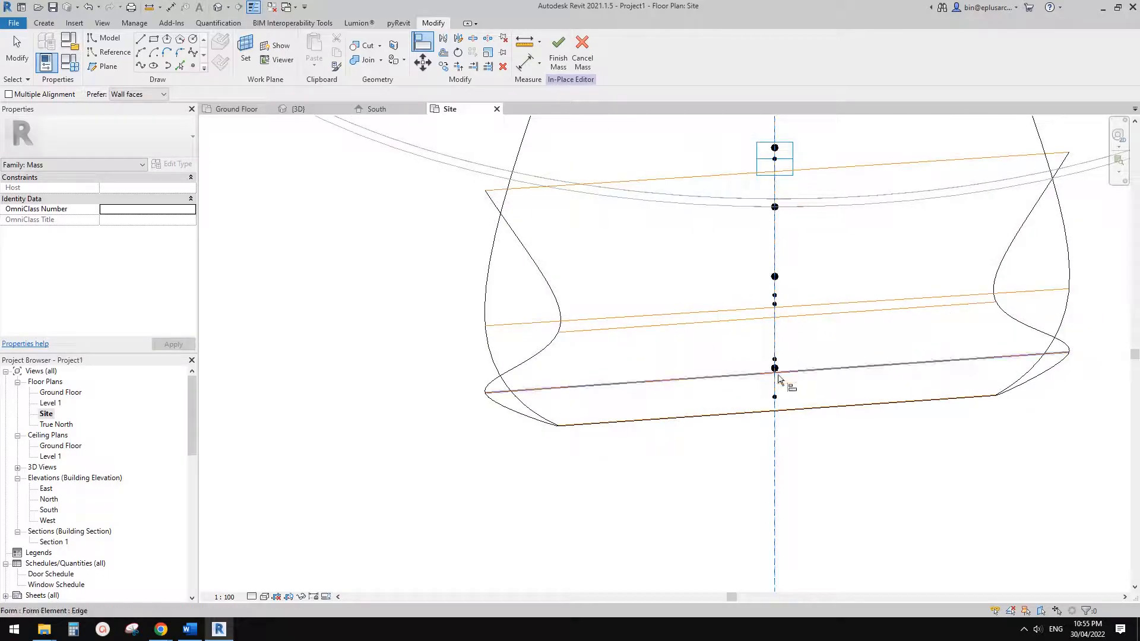
pyautogui.scroll(-5, 778, 378)
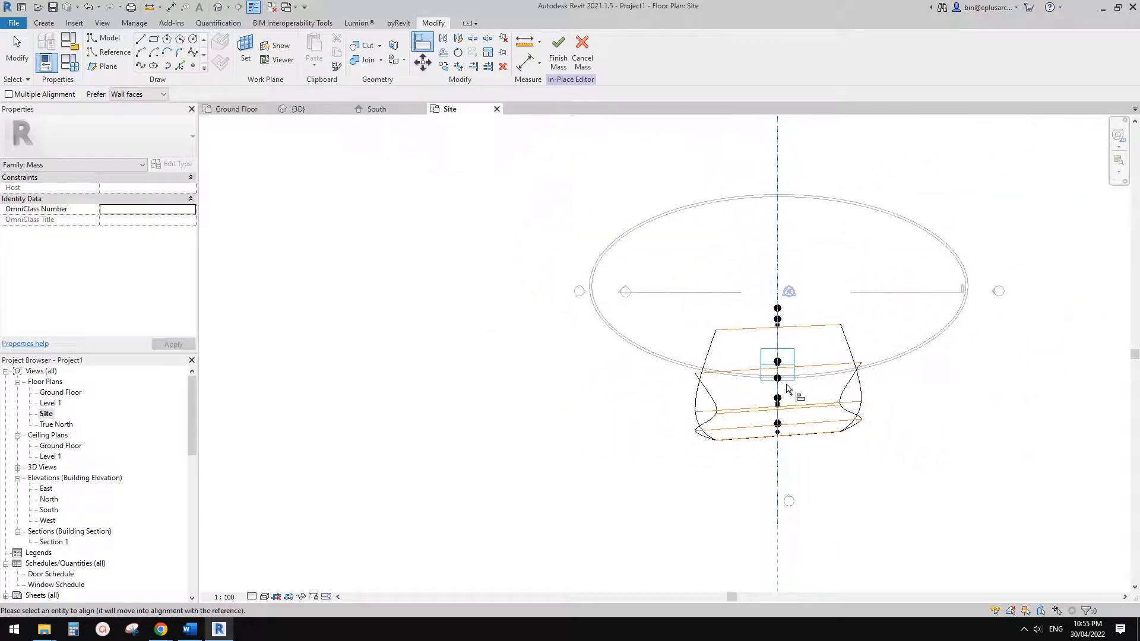
pyautogui.scroll(4, 786, 389)
pyautogui.press('Escape')
pyautogui.scroll(-2, 806, 354)
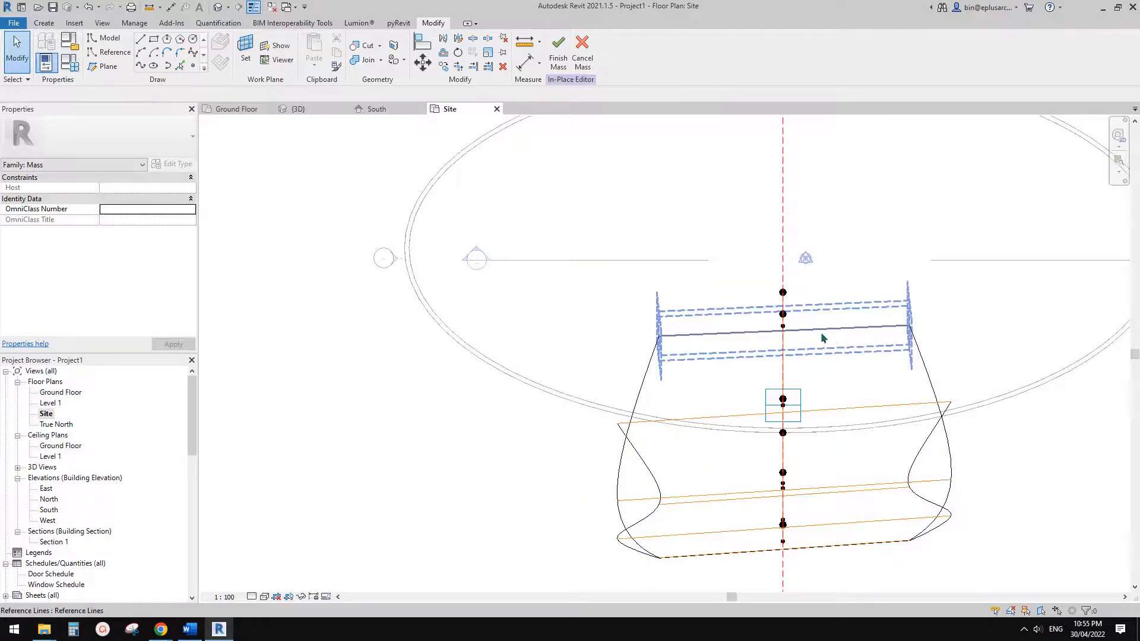
# - Examine the band and its aligned spline path from the side, front and below in the 3D view
pyautogui.click(220, 7)
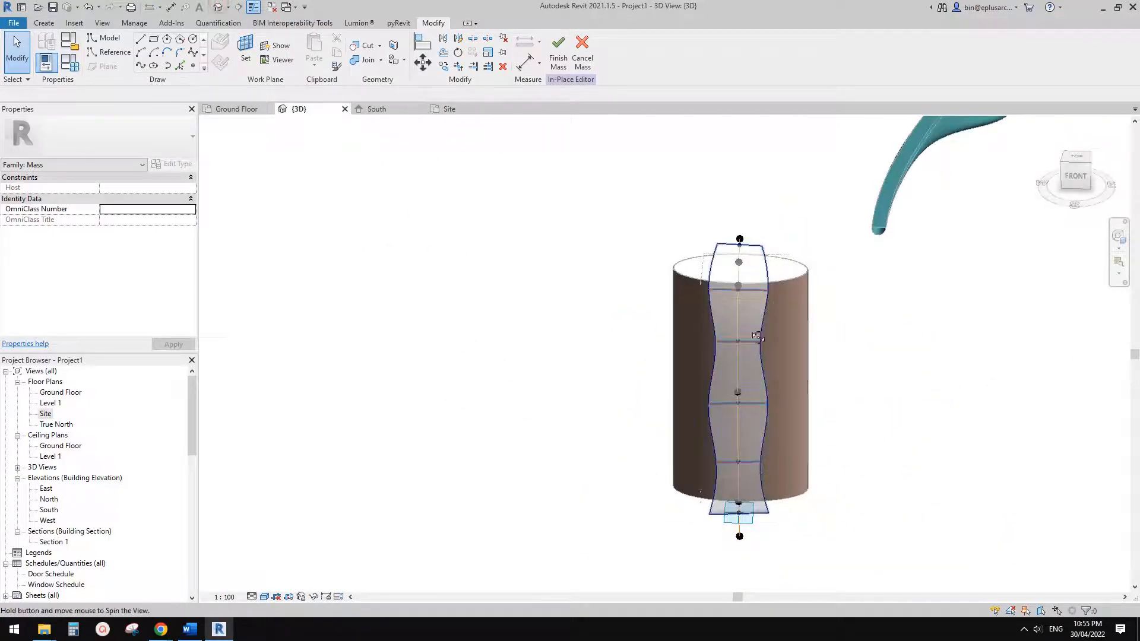
pyautogui.keyDown('shift'); pyautogui.moveTo(757, 337); pyautogui.dragTo(779, 370, button='middle'); pyautogui.keyUp('shift')
pyautogui.keyDown('shift'); pyautogui.moveTo(844, 504); pyautogui.dragTo(890, 497, button='middle'); pyautogui.keyUp('shift')
pyautogui.scroll(5, 739, 512)
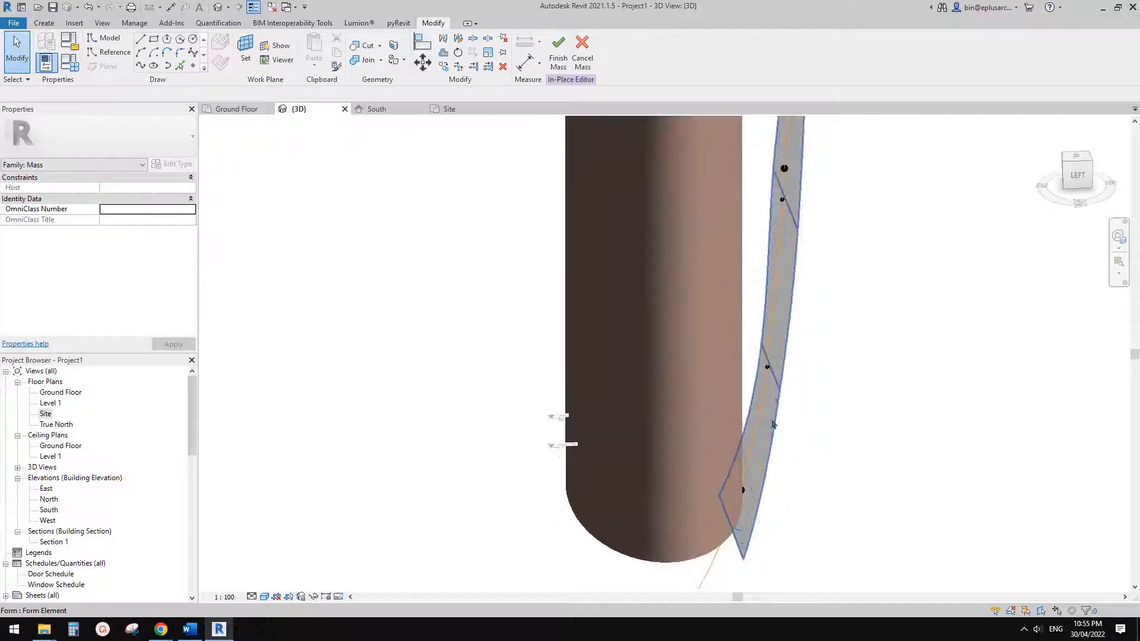
pyautogui.keyDown('shift'); pyautogui.moveTo(753, 388); pyautogui.dragTo(573, 249, button='middle'); pyautogui.keyUp('shift')
pyautogui.scroll(1, 771, 384)
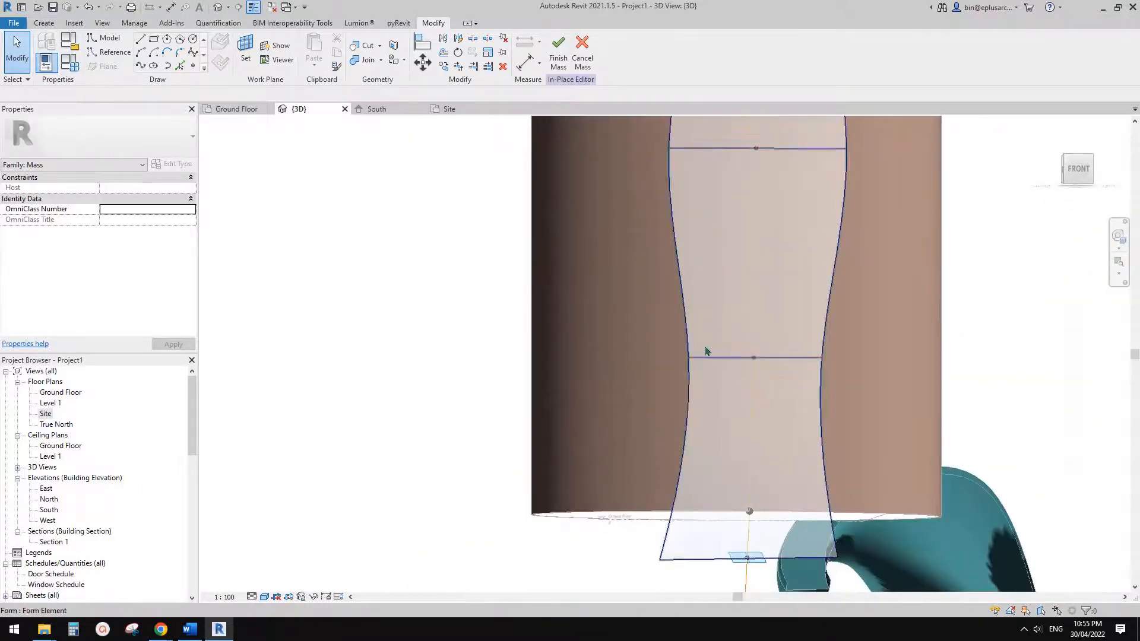
pyautogui.keyDown('shift'); pyautogui.moveTo(749, 371); pyautogui.dragTo(665, 262, button='middle'); pyautogui.keyUp('shift')
pyautogui.scroll(-5, 752, 390)
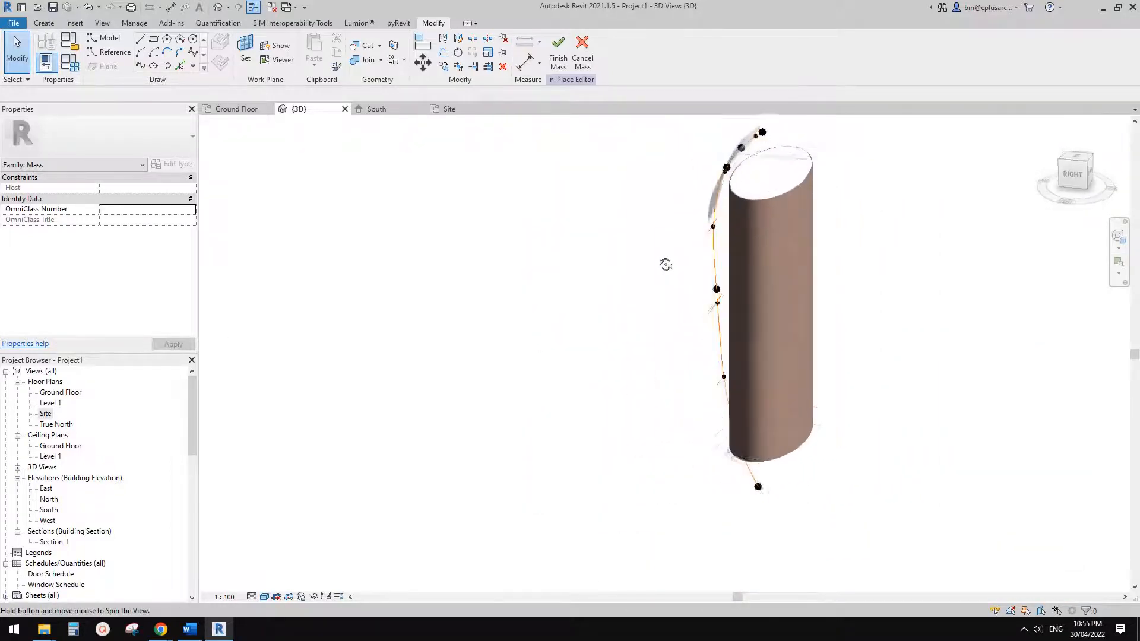
# - Move the spline's lowest reference point across and up so the path curves beneath the tower's base toward its far edge
pyautogui.keyDown('shift'); pyautogui.moveTo(724, 185); pyautogui.dragTo(807, 409, button='middle'); pyautogui.keyUp('shift')
pyautogui.scroll(3, 824, 411)
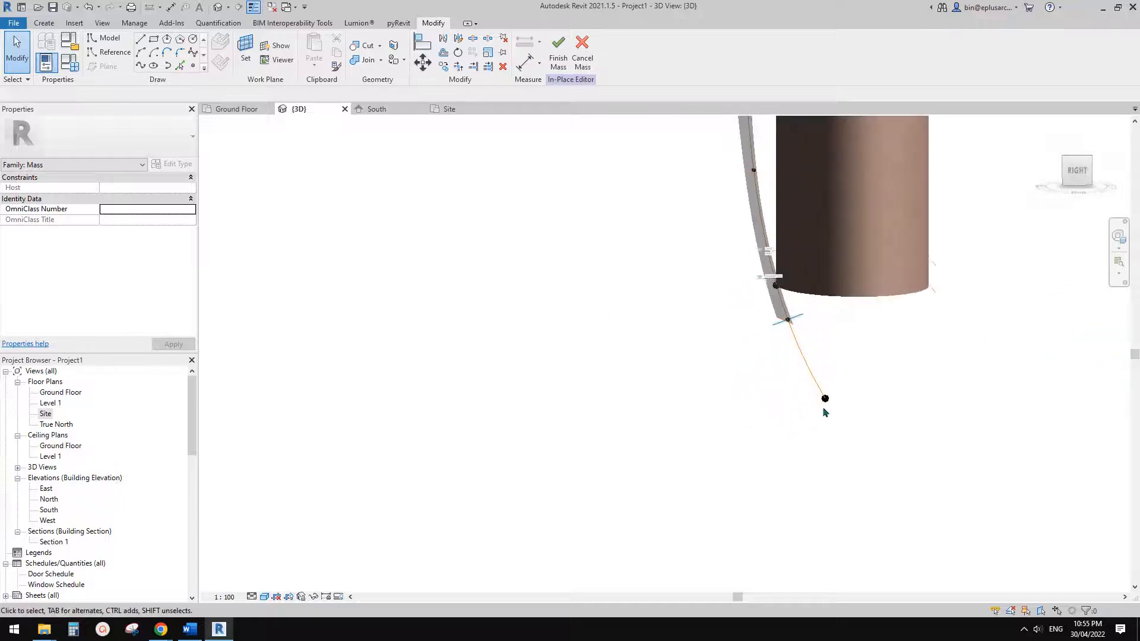
pyautogui.click(825, 400)
pyautogui.moveTo(841, 400); pyautogui.dragTo(909, 325)
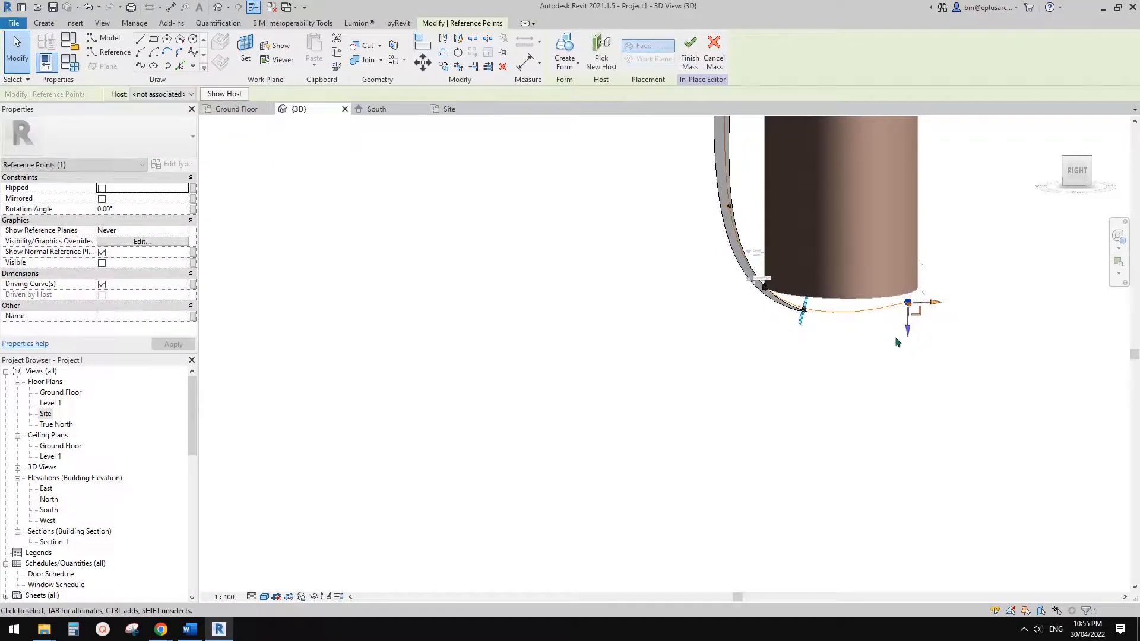
# - Move the spline's top end point across to the tower's far edge and lower it to just above the tower's top
pyautogui.scroll(-2, 756, 297)
pyautogui.moveTo(756, 296); pyautogui.dragTo(780, 205, button='middle')
pyautogui.click(759, 184)
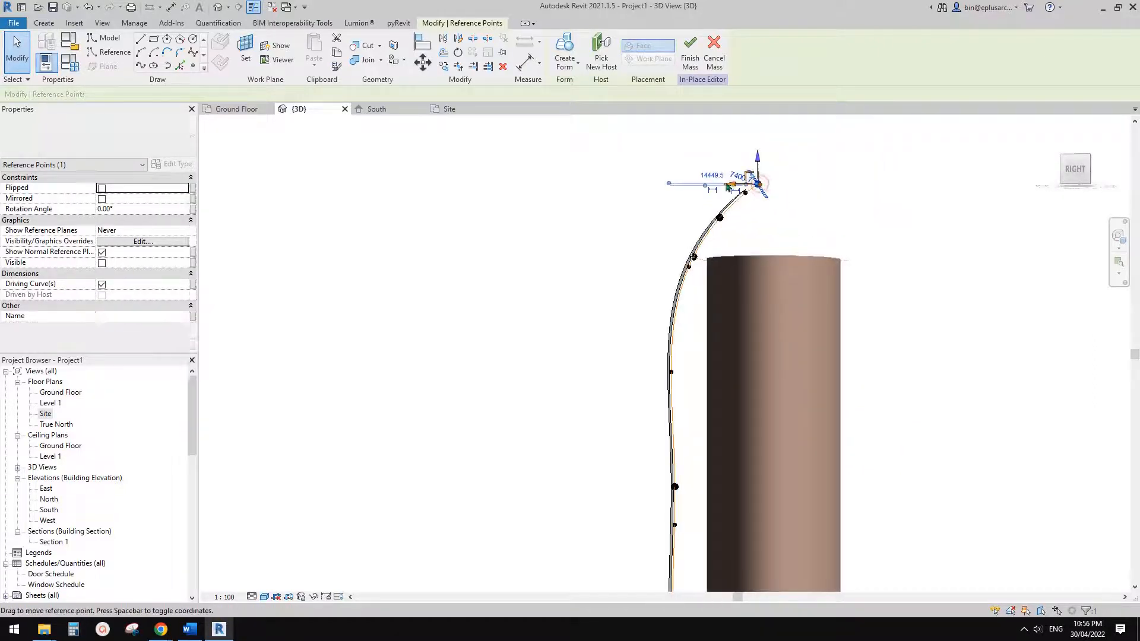
pyautogui.moveTo(784, 185); pyautogui.dragTo(865, 184)
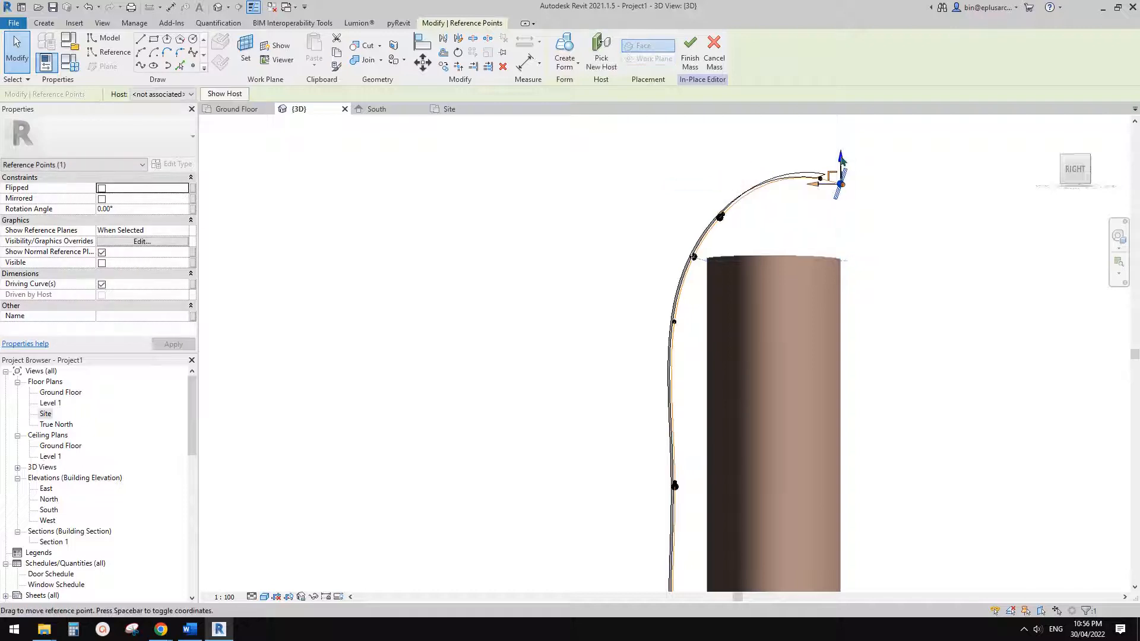
pyautogui.scroll(1, 730, 215)
pyautogui.keyDown('shift'); pyautogui.moveTo(767, 243); pyautogui.dragTo(795, 250, button='middle'); pyautogui.keyUp('shift')
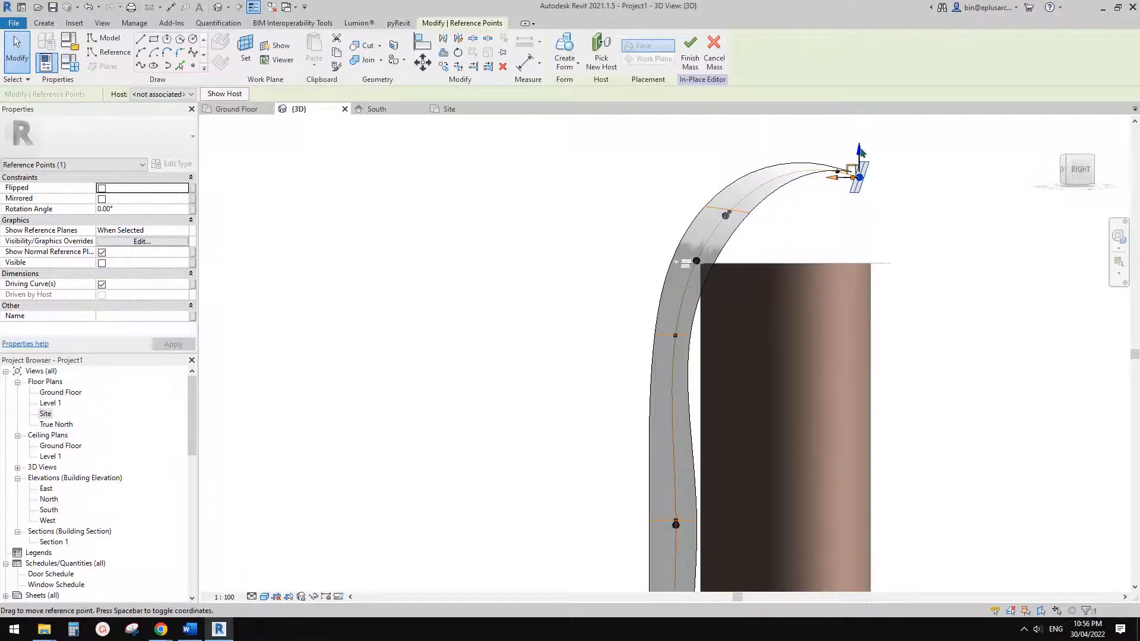
pyautogui.moveTo(862, 220); pyautogui.dragTo(862, 224)
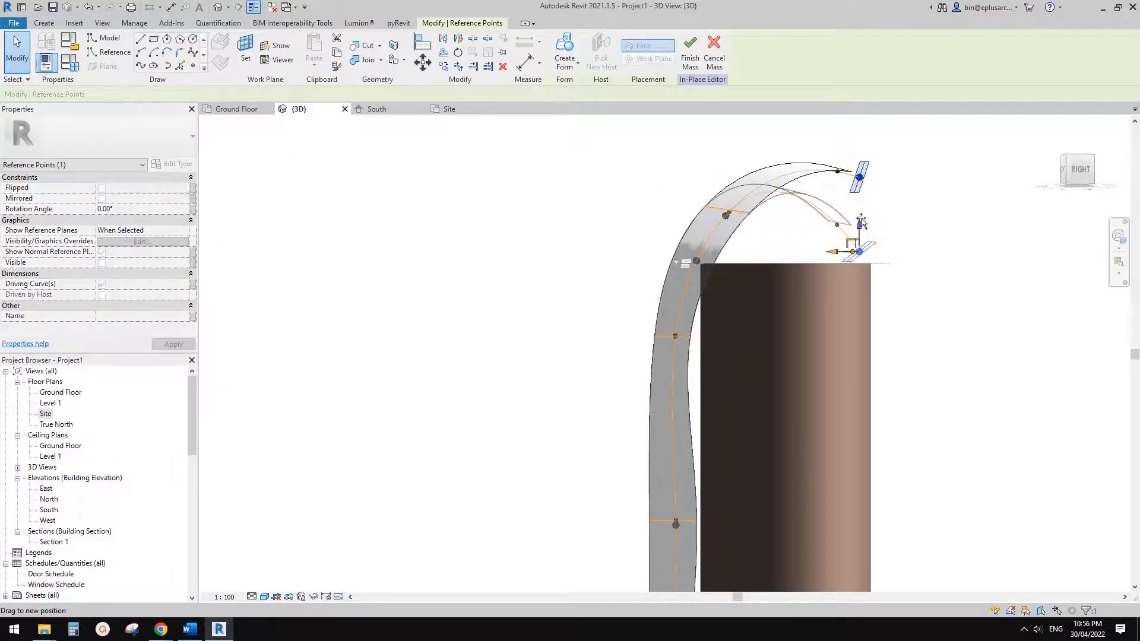
# - Set the length of the band's reference line near the tower's top to 60000
pyautogui.keyDown('shift'); pyautogui.moveTo(734, 223); pyautogui.dragTo(774, 228, button='middle'); pyautogui.keyUp('shift')
pyautogui.click(773, 225)
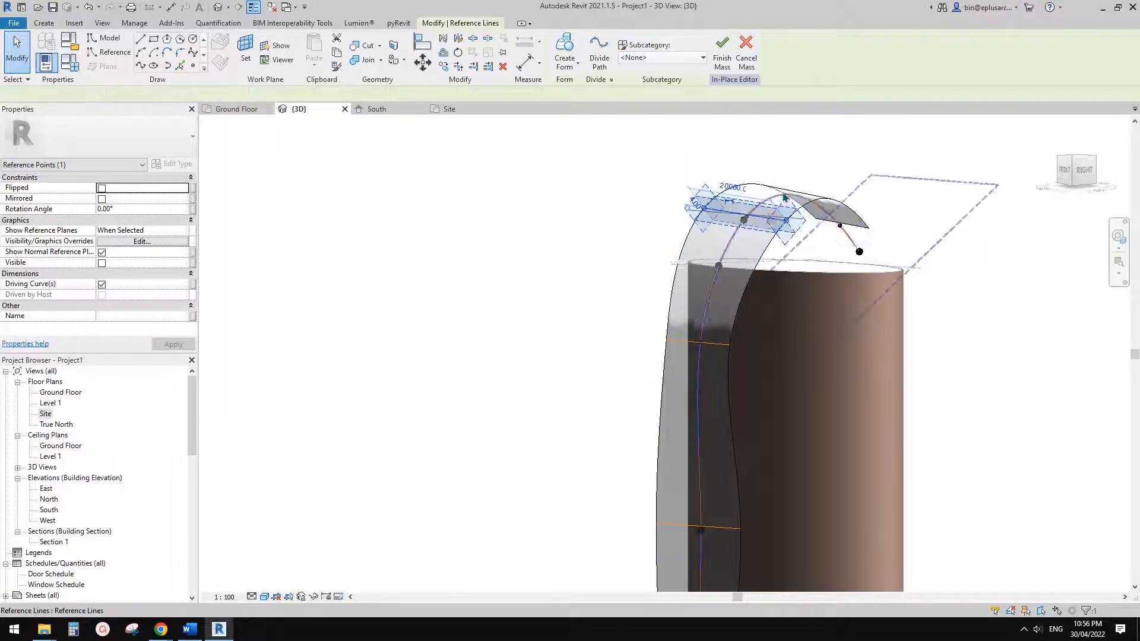
pyautogui.click(736, 186)
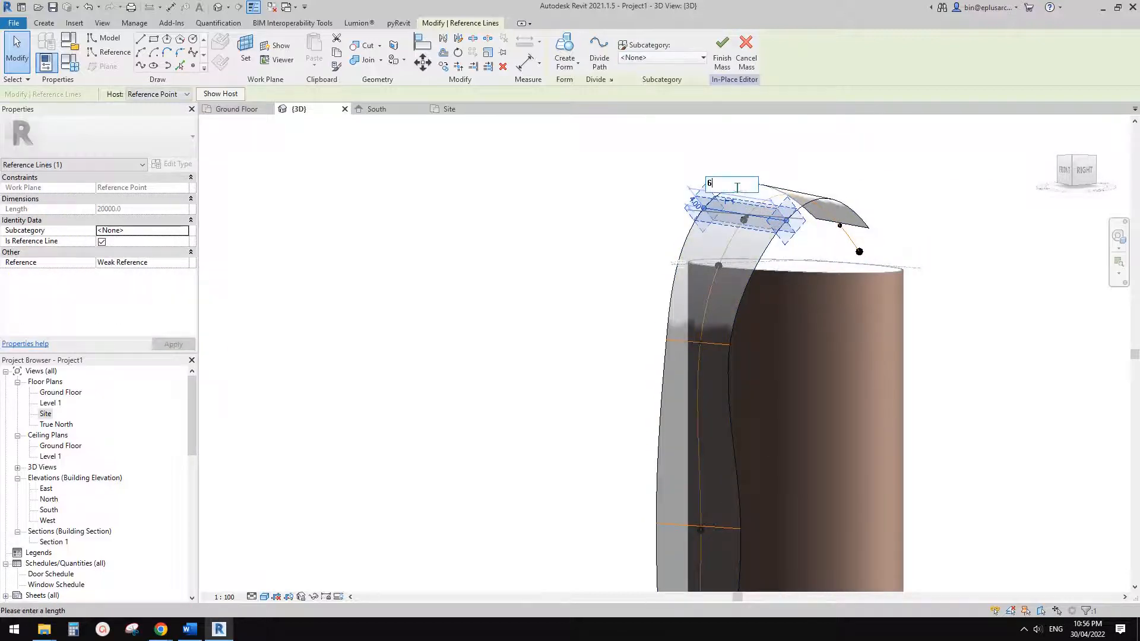
pyautogui.press('Return')
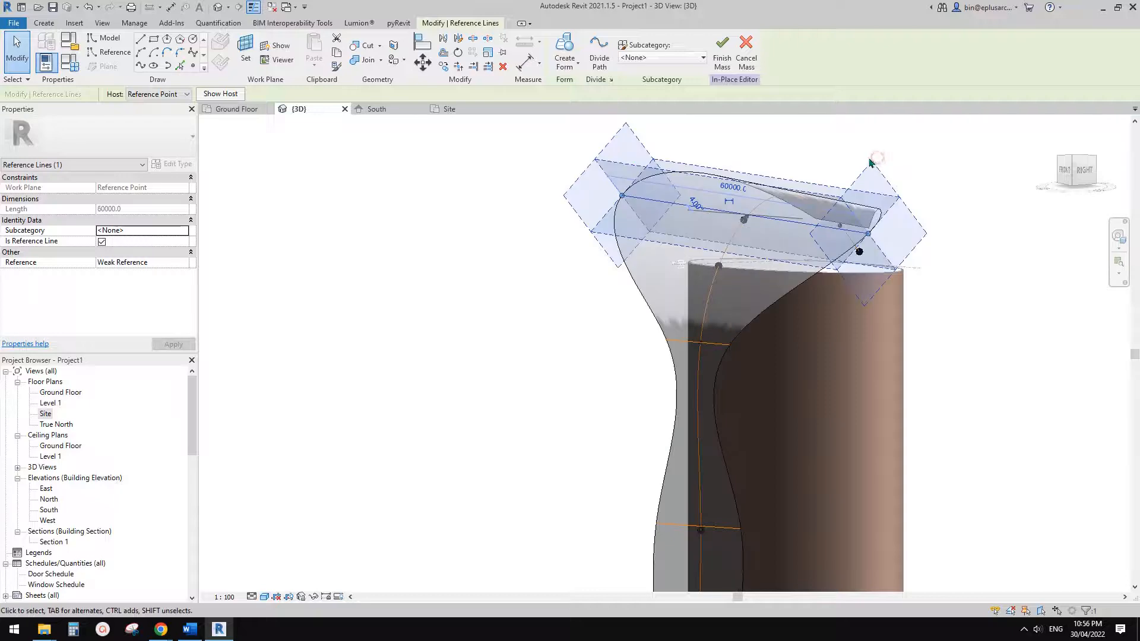
# - Lower the spline's second-highest driving point so the widened band sits just above the tower's top
pyautogui.click(878, 155)
pyautogui.scroll(-1, 875, 164)
pyautogui.keyDown('shift'); pyautogui.moveTo(816, 244); pyautogui.dragTo(771, 218, button='middle'); pyautogui.keyUp('shift')
pyautogui.click(771, 217)
pyautogui.moveTo(771, 217); pyautogui.dragTo(774, 251)
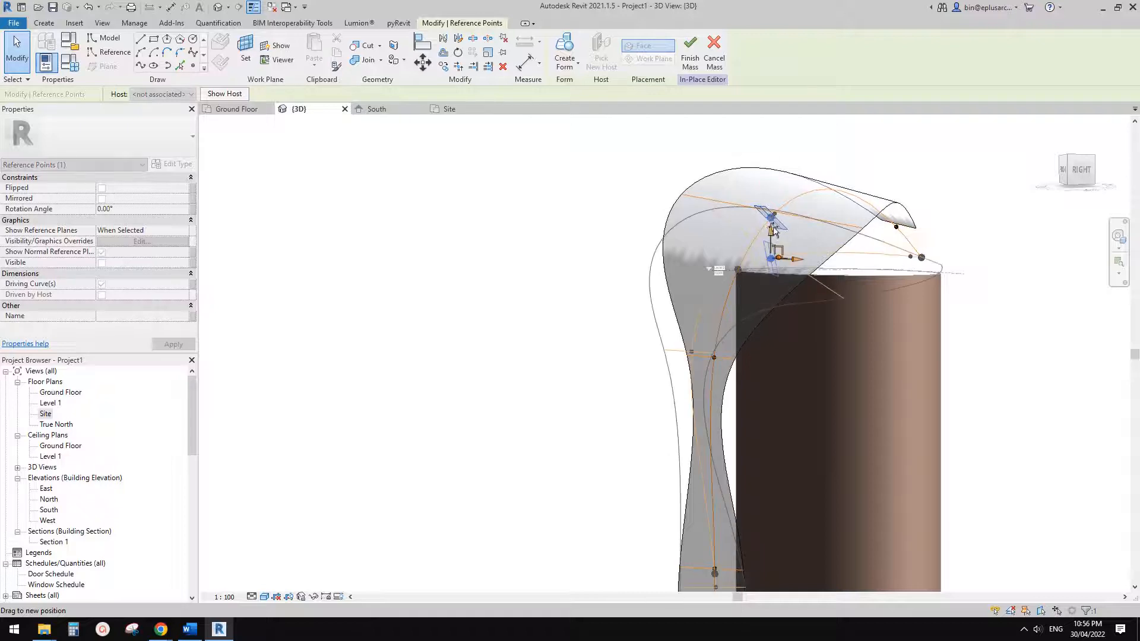
pyautogui.keyDown('shift'); pyautogui.moveTo(831, 262); pyautogui.dragTo(969, 308, button='middle'); pyautogui.keyUp('shift')
pyautogui.click(675, 255)
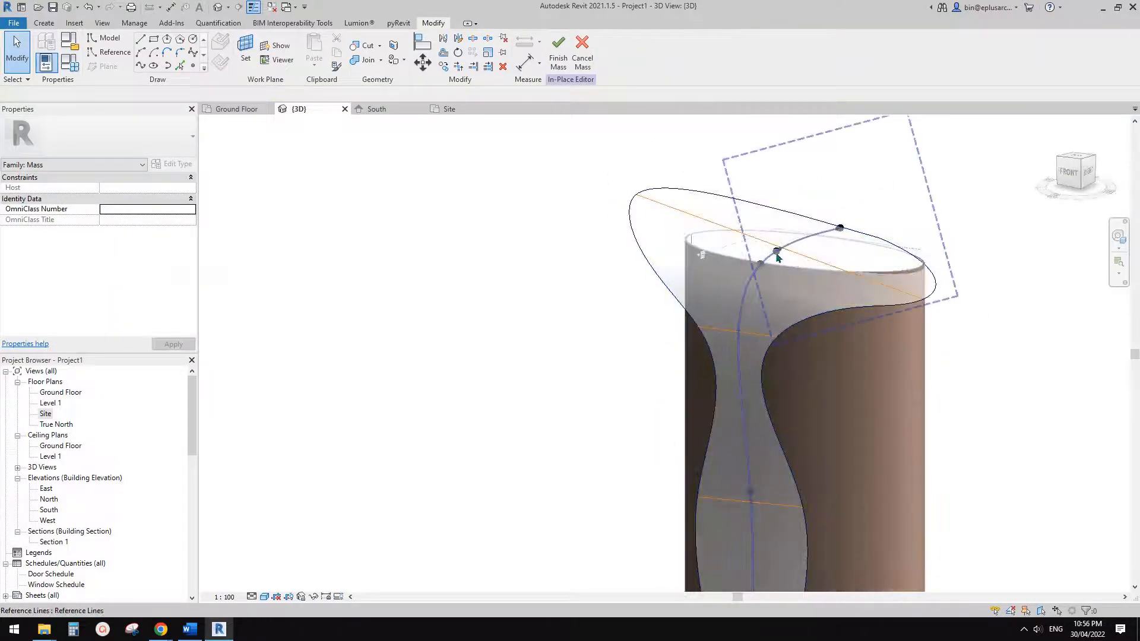
pyautogui.click(777, 254)
pyautogui.moveTo(780, 238); pyautogui.dragTo(779, 227)
# - Rotate the 60000 reference line about its centre until it lies roughly level across the tower's top in front view
pyautogui.keyDown('shift'); pyautogui.moveTo(699, 256); pyautogui.dragTo(814, 328, button='middle'); pyautogui.keyUp('shift')
pyautogui.scroll(1, 809, 252)
pyautogui.click(849, 251)
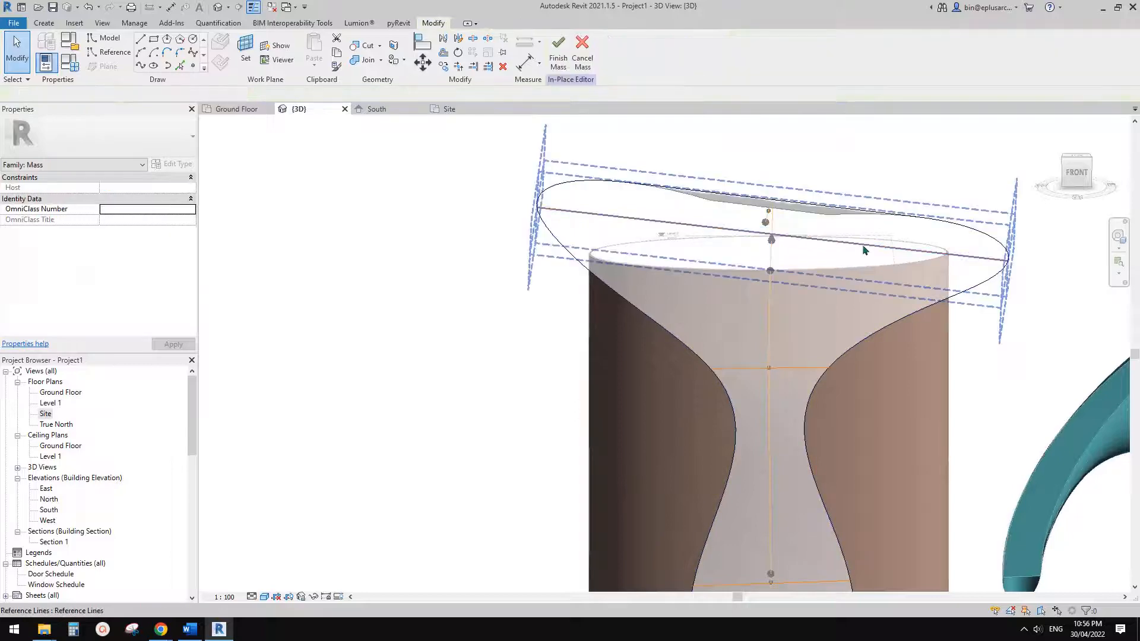
pyautogui.click(866, 251)
pyautogui.keyDown('shift'); pyautogui.moveTo(865, 251); pyautogui.dragTo(798, 257, button='middle'); pyautogui.keyUp('shift')
pyautogui.press('r')
pyautogui.press('o')
pyautogui.click(902, 241)
pyautogui.click(900, 215)
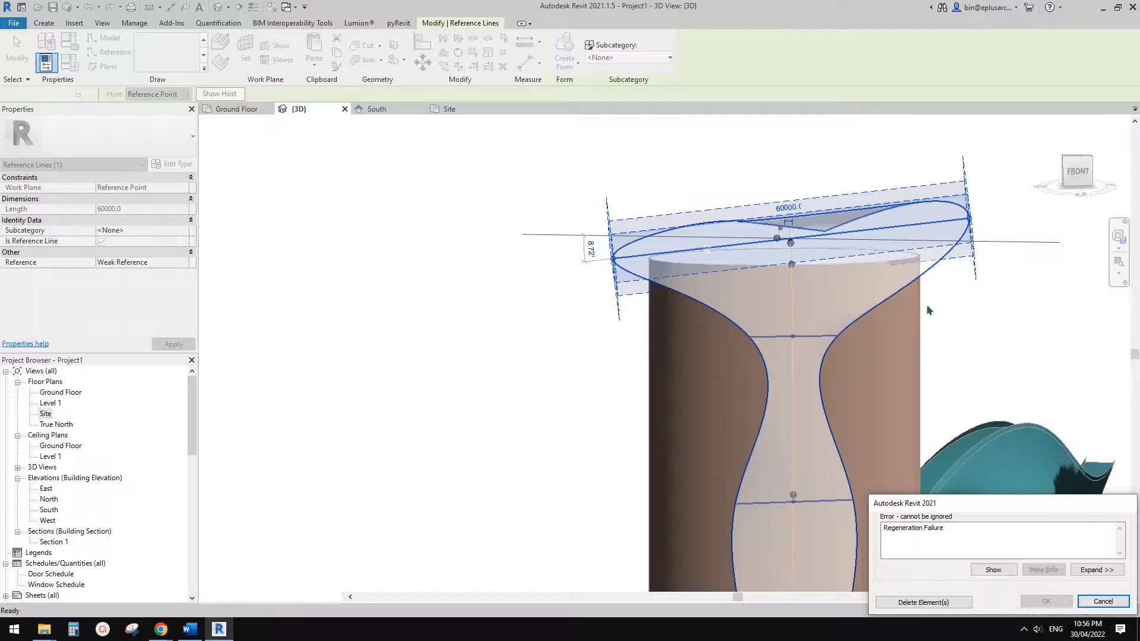
pyautogui.press('Escape')
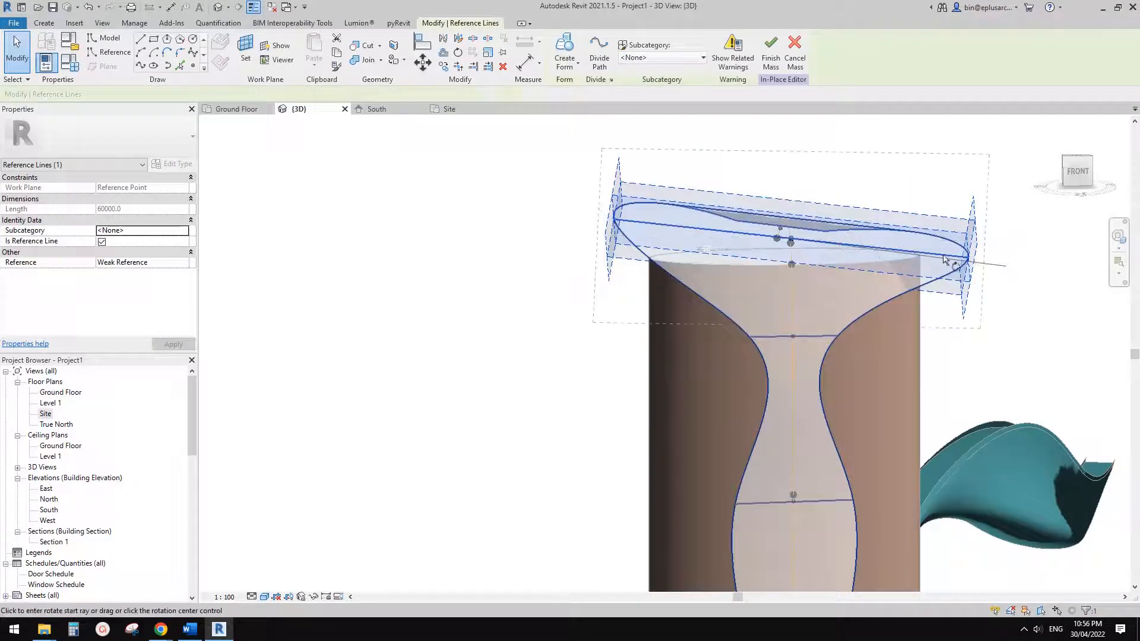
pyautogui.click(982, 260)
pyautogui.click(993, 241)
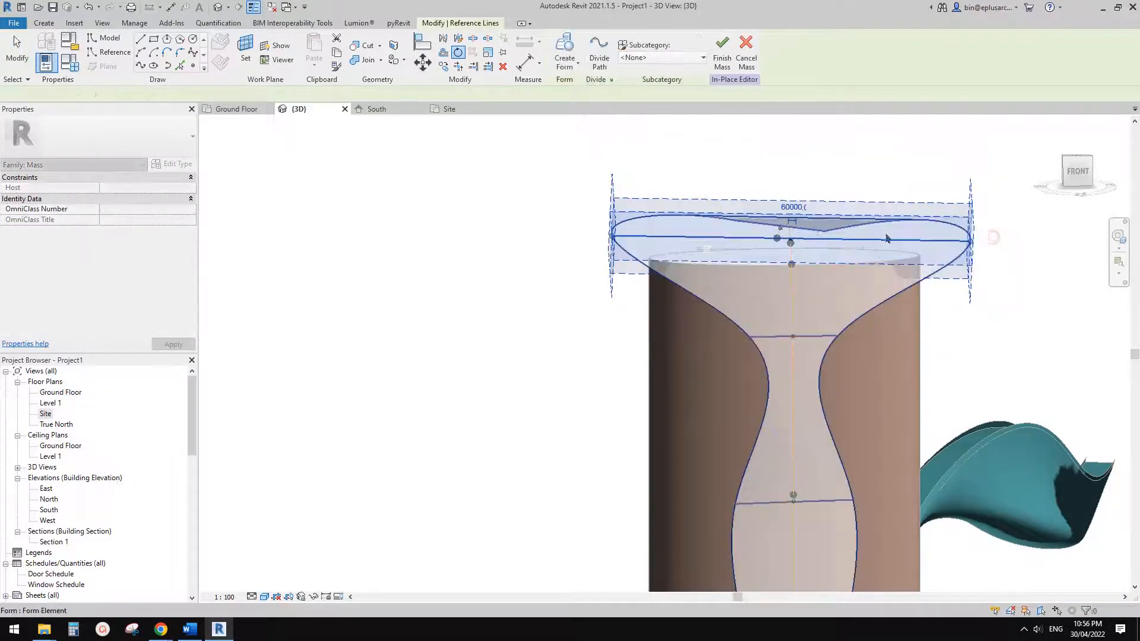
pyautogui.press('Escape')
# - Raise the spline point beside the tower's upper edge slightly and move the next point across to above the middle of the top
pyautogui.scroll(-3, 899, 242)
pyautogui.keyDown('shift'); pyautogui.moveTo(900, 244); pyautogui.dragTo(706, 260, button='middle'); pyautogui.keyUp('shift')
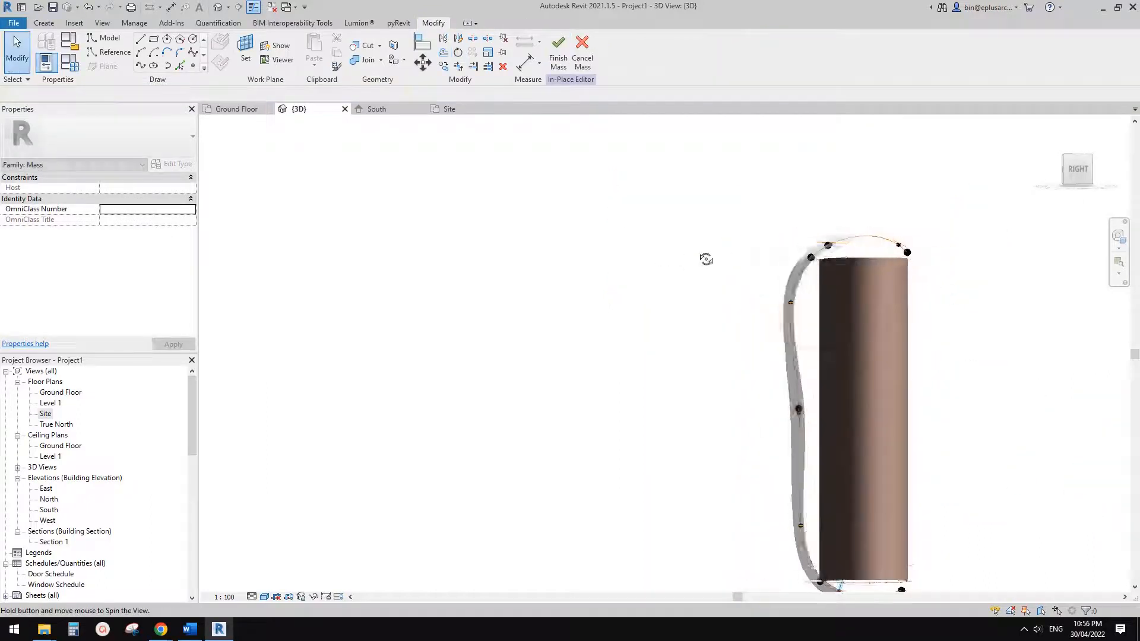
pyautogui.scroll(2, 815, 253)
pyautogui.keyDown('shift'); pyautogui.moveTo(833, 252); pyautogui.dragTo(805, 273, button='middle'); pyautogui.keyUp('shift')
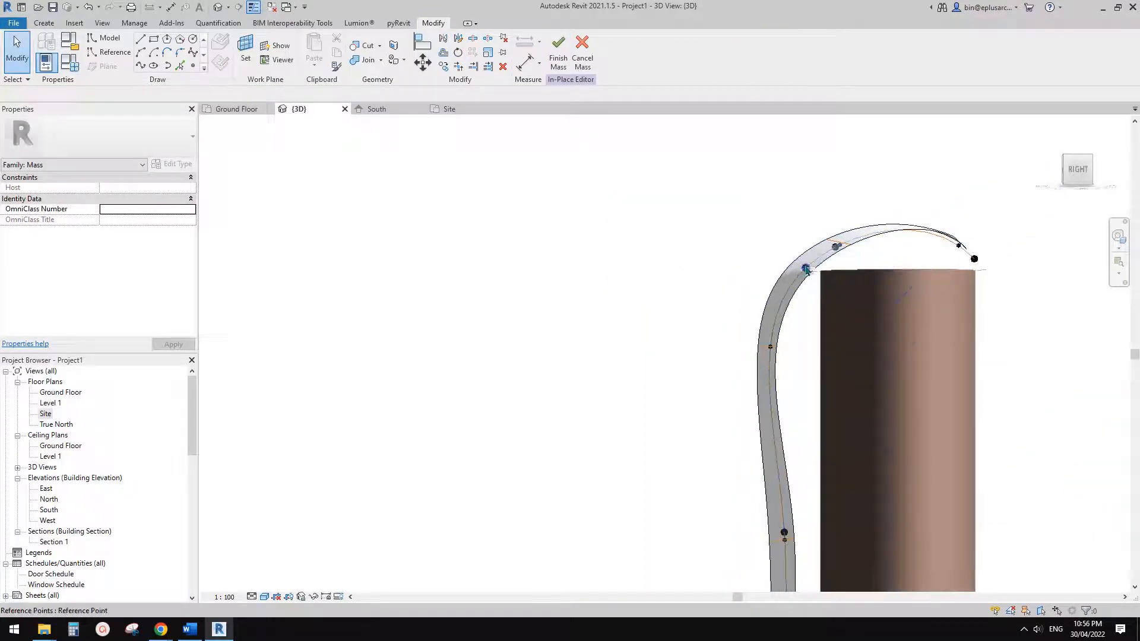
pyautogui.click(805, 270)
pyautogui.scroll(1, 801, 255)
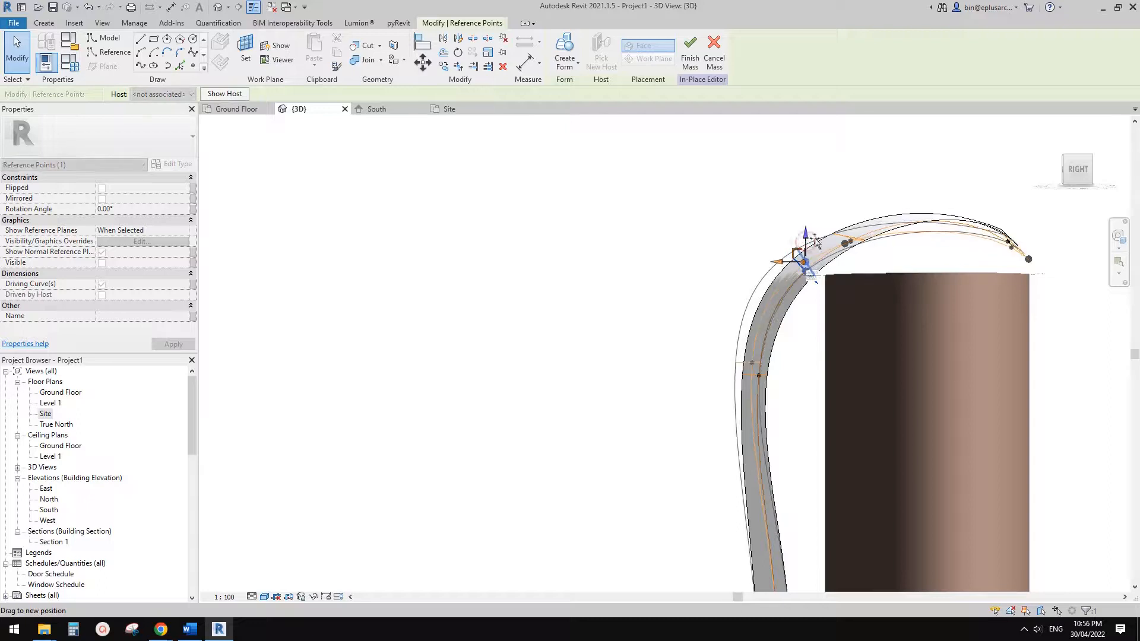
pyautogui.moveTo(816, 242); pyautogui.dragTo(979, 242)
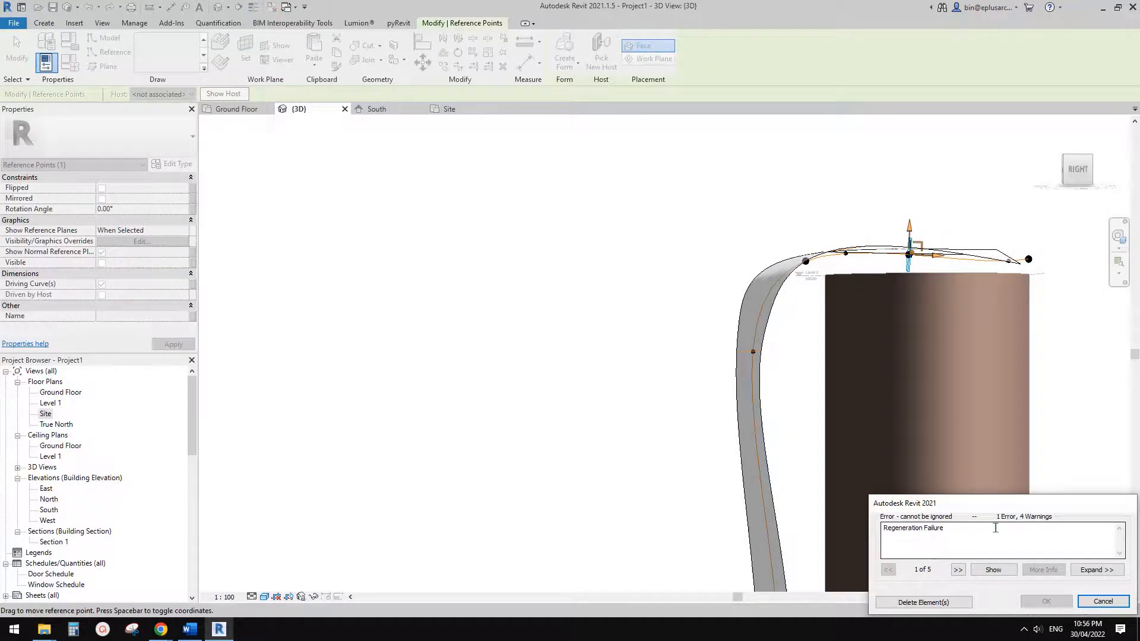
pyautogui.press('Escape')
pyautogui.click(910, 246)
pyautogui.scroll(2, 927, 210)
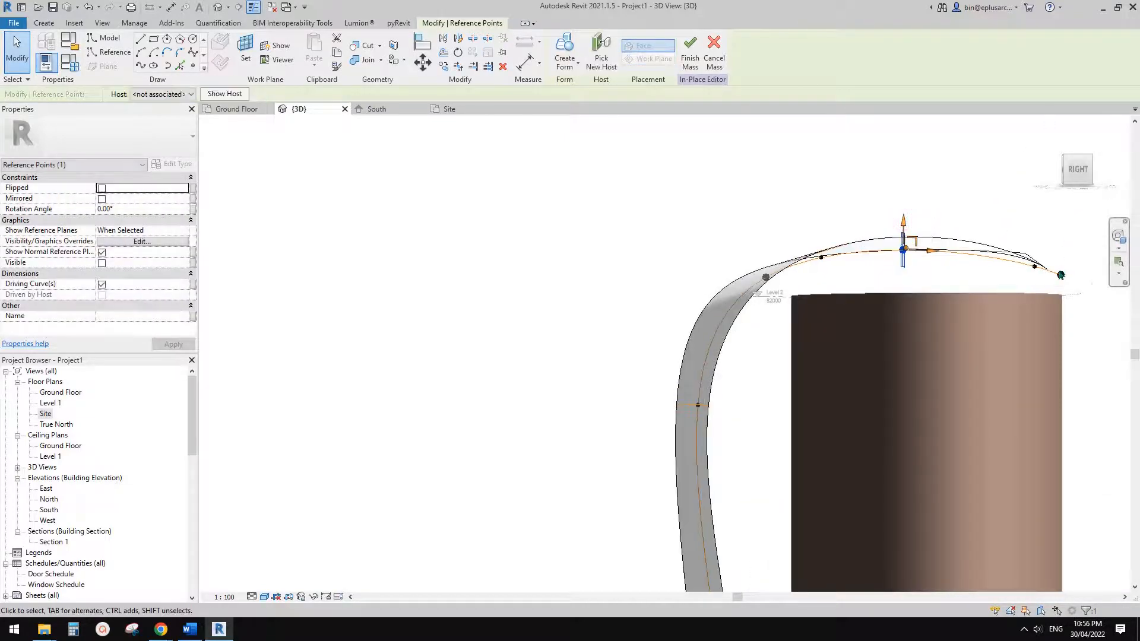
pyautogui.click(1061, 276)
pyautogui.press('Escape')
pyautogui.click(765, 278)
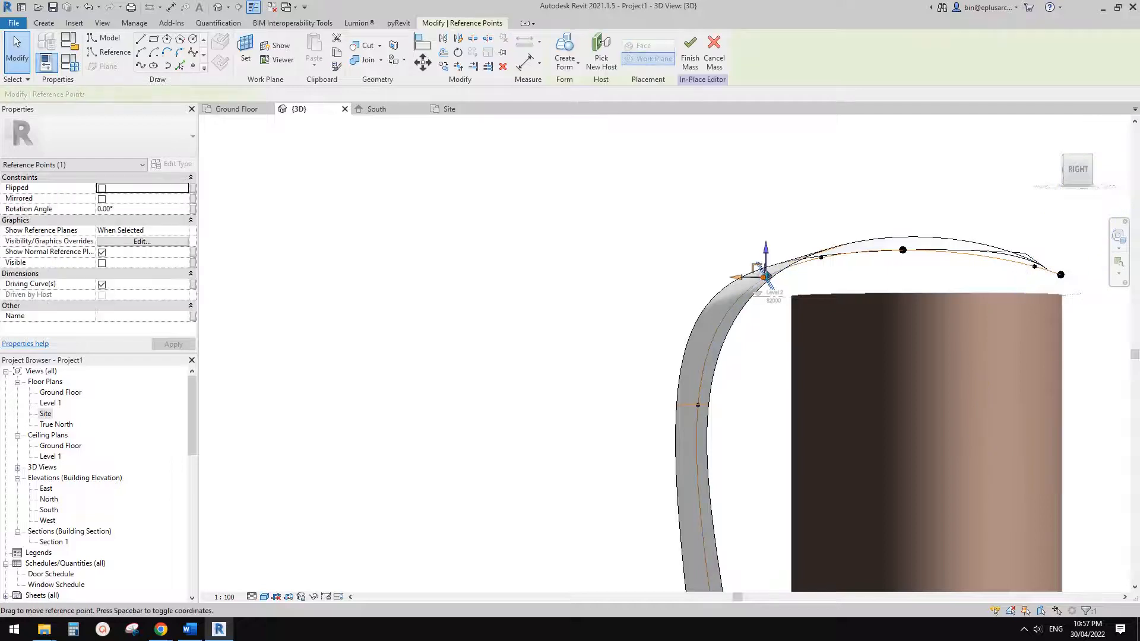
pyautogui.scroll(-2, 786, 242)
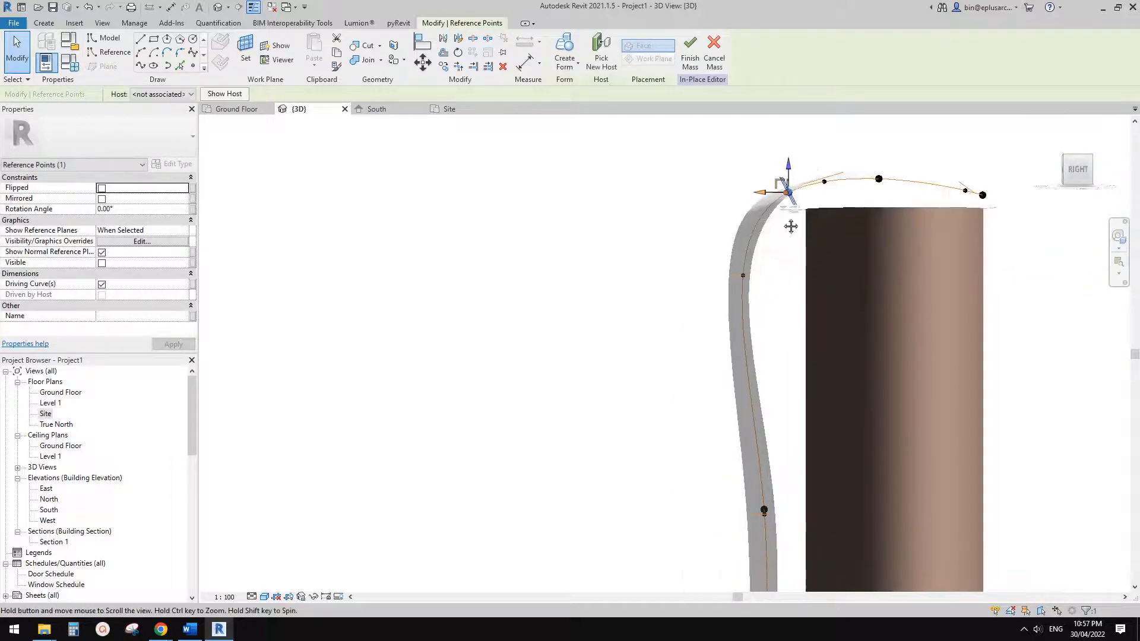
# - Set the length of the band's reference line at the tower's mid-height to 4000
pyautogui.keyDown('shift'); pyautogui.moveTo(757, 291); pyautogui.dragTo(898, 339, button='middle'); pyautogui.keyUp('shift')
pyautogui.moveTo(828, 428); pyautogui.dragTo(870, 337, button='middle')
pyautogui.scroll(-2, 838, 317)
pyautogui.click(831, 334)
pyautogui.scroll(1, 831, 333)
pyautogui.click(826, 335)
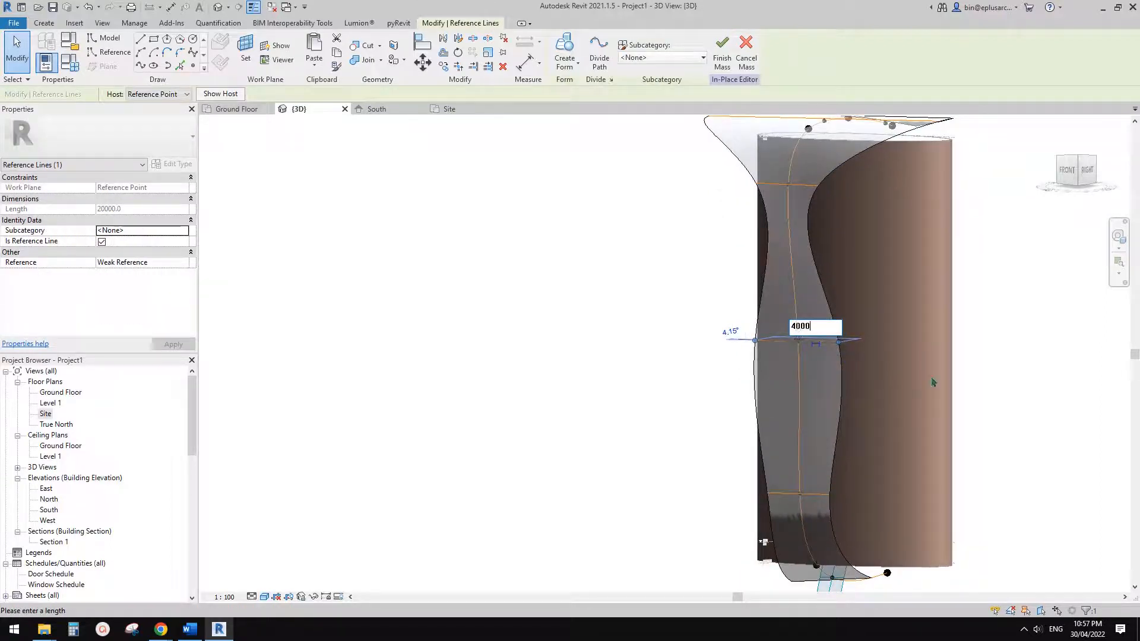
pyautogui.press('Return')
# - Set the length of the band's mid-height reference line to 5000
pyautogui.keyDown('shift'); pyautogui.moveTo(932, 382); pyautogui.dragTo(865, 328, button='middle'); pyautogui.keyUp('shift')
pyautogui.moveTo(915, 363)
pyautogui.keyDown('shift'); pyautogui.mouseDown(button='middle')
pyautogui.moveTo(803, 356)
pyautogui.moveTo(912, 359)
pyautogui.mouseUp(button='middle'); pyautogui.keyUp('shift')
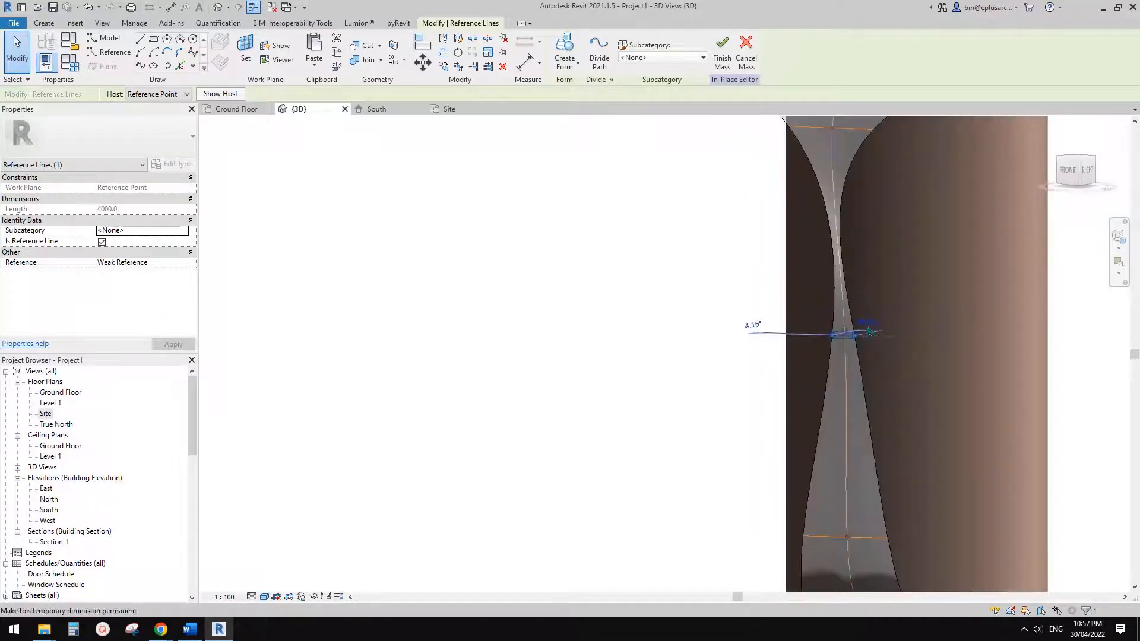
pyautogui.write('5')
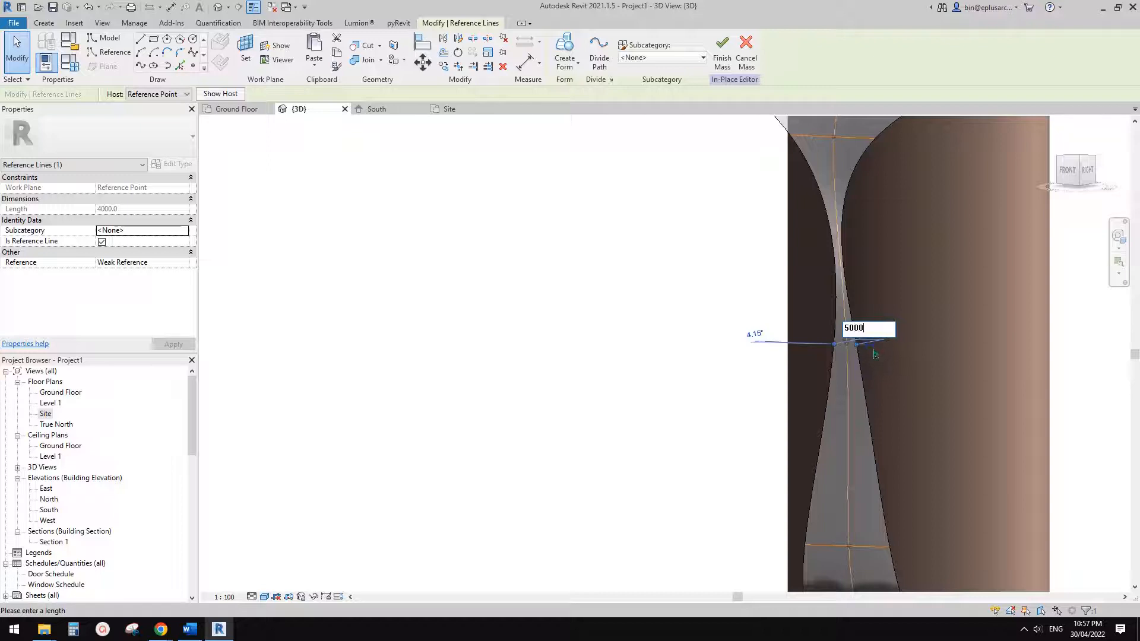
pyautogui.write('000')
pyautogui.press('Return')
pyautogui.scroll(-2, 870, 463)
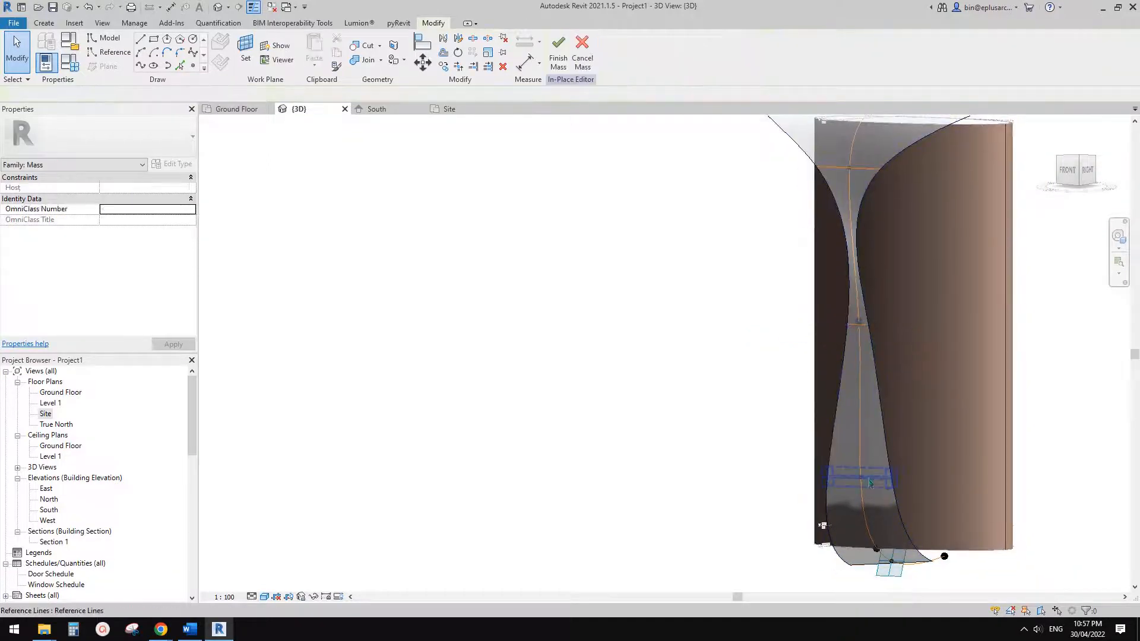
pyautogui.click(870, 482)
pyautogui.moveTo(870, 483); pyautogui.dragTo(870, 446, button='middle')
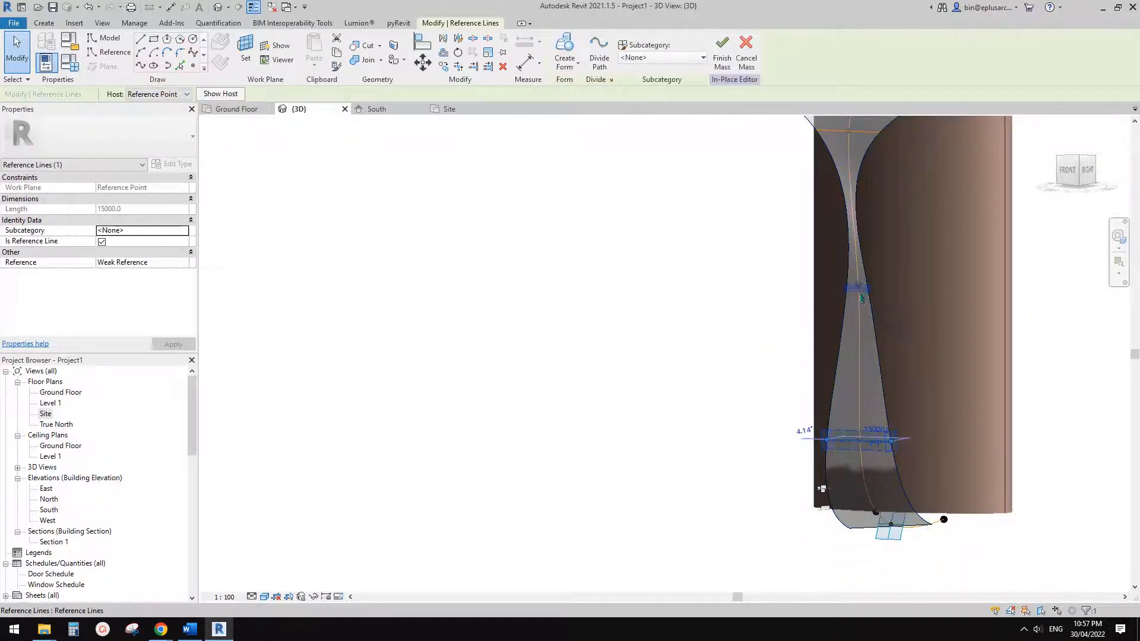
pyautogui.keyDown('shift'); pyautogui.moveTo(876, 292); pyautogui.dragTo(938, 359, button='middle'); pyautogui.keyUp('shift')
pyautogui.scroll(1, 869, 303)
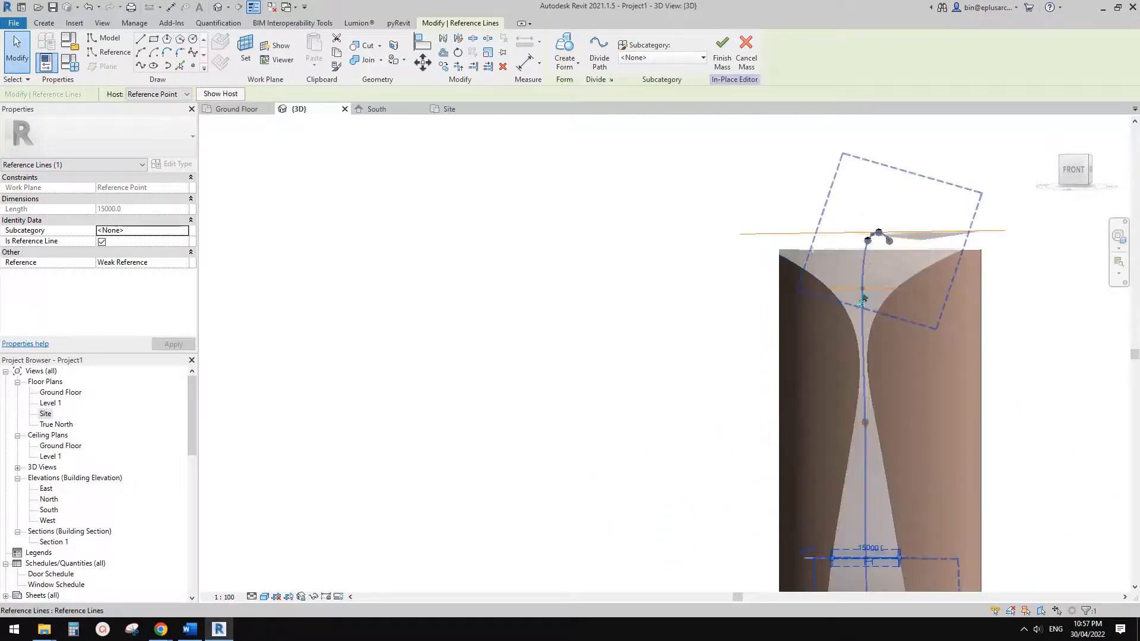
pyautogui.click(864, 290)
pyautogui.press('Escape')
# - Slide the hosted point of the upper narrow reference line down the spline to a normalized curve parameter of about 0.57
pyautogui.scroll(1, 862, 294)
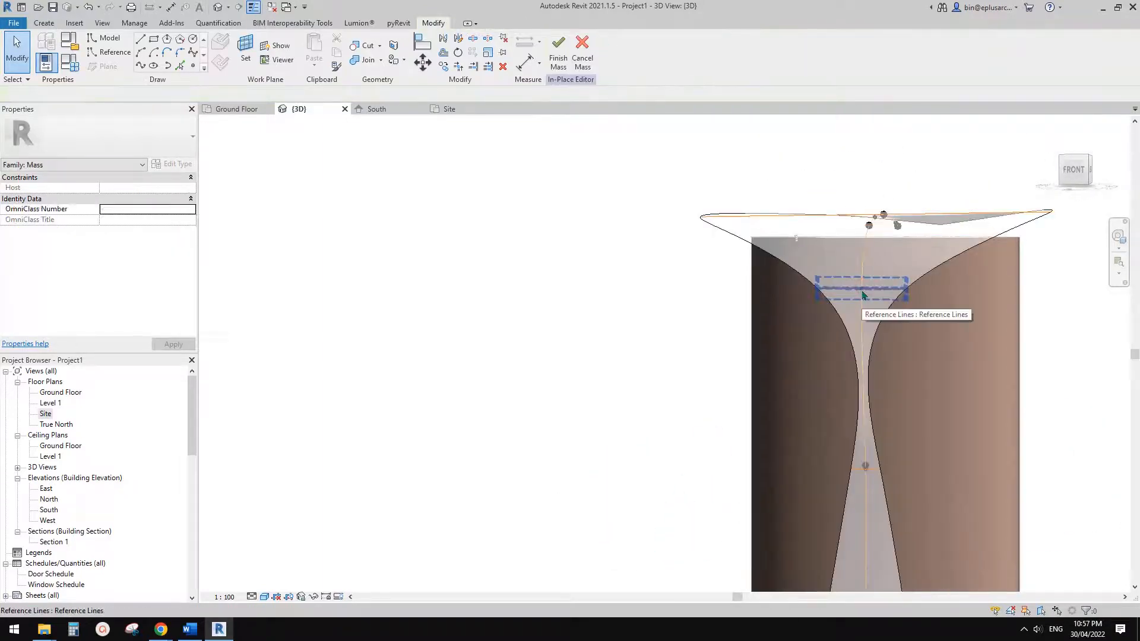
pyautogui.click(862, 293)
pyautogui.keyDown('shift'); pyautogui.moveTo(862, 292); pyautogui.dragTo(796, 294, button='middle'); pyautogui.keyUp('shift')
pyautogui.moveTo(756, 269); pyautogui.dragTo(882, 322)
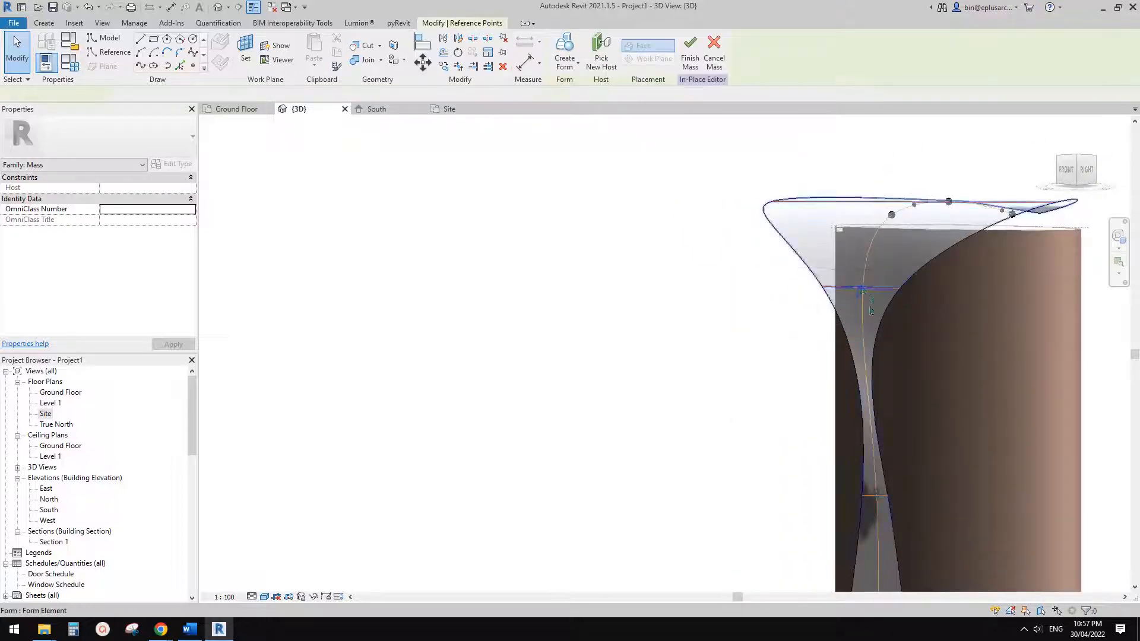
pyautogui.keyDown('shift'); pyautogui.moveTo(859, 295); pyautogui.dragTo(846, 292, button='middle'); pyautogui.keyUp('shift')
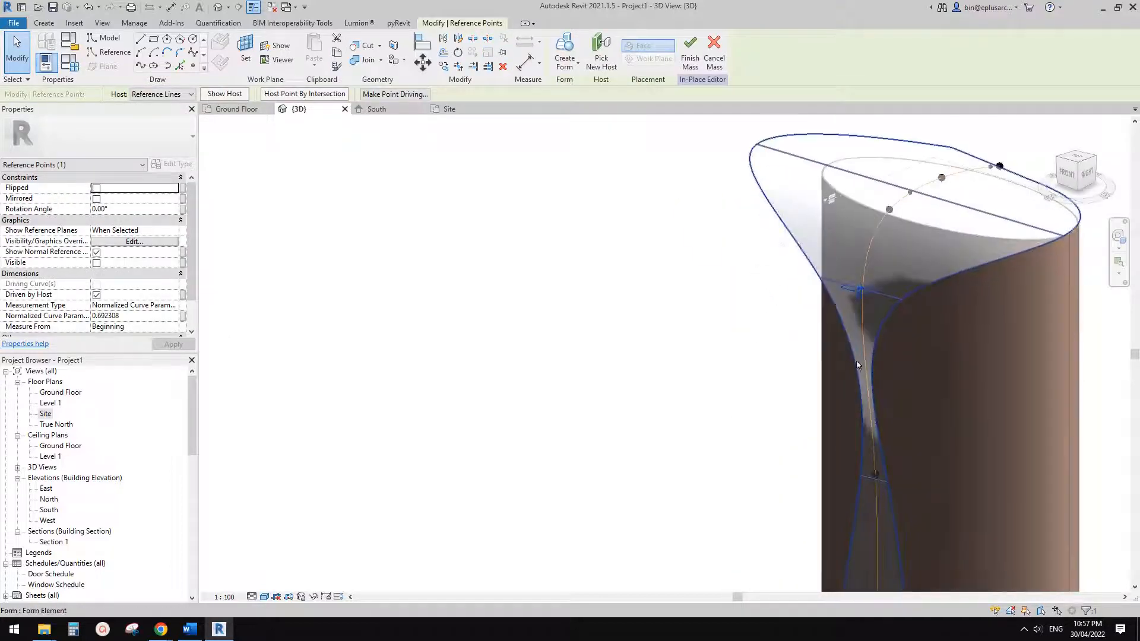
pyautogui.moveTo(865, 369); pyautogui.dragTo(867, 395)
pyautogui.scroll(-3, 867, 394)
pyautogui.keyDown('shift'); pyautogui.moveTo(867, 394); pyautogui.dragTo(892, 380, button='middle'); pyautogui.keyUp('shift')
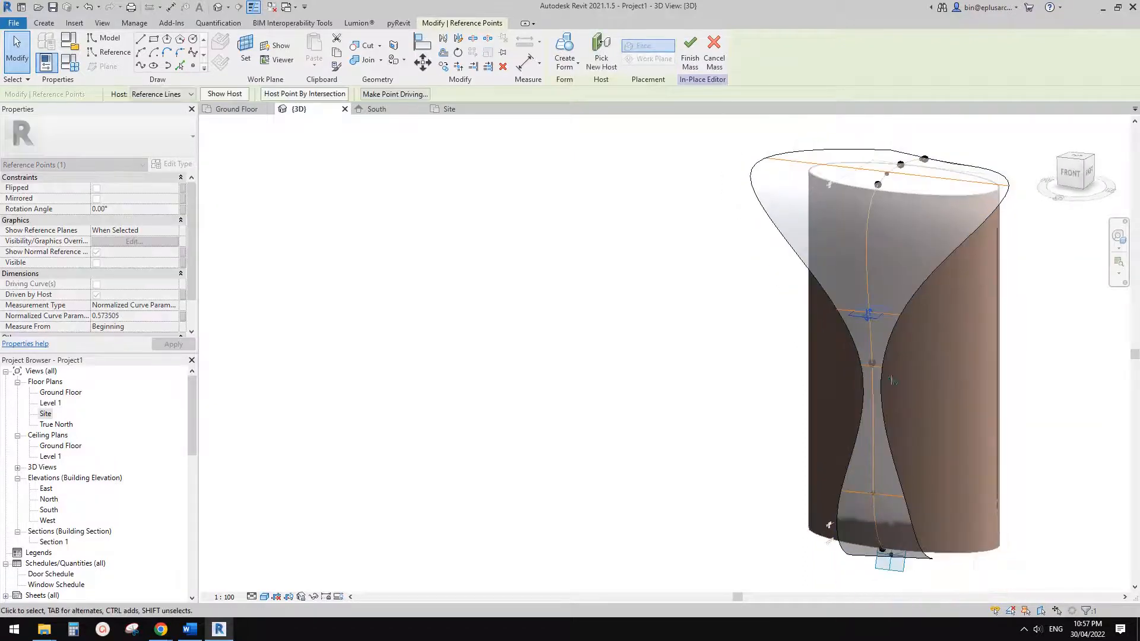
pyautogui.scroll(2, 887, 311)
pyautogui.press('Escape')
# - Set the length of the reference line just above the band's mid-height to 5000
pyautogui.click(900, 321)
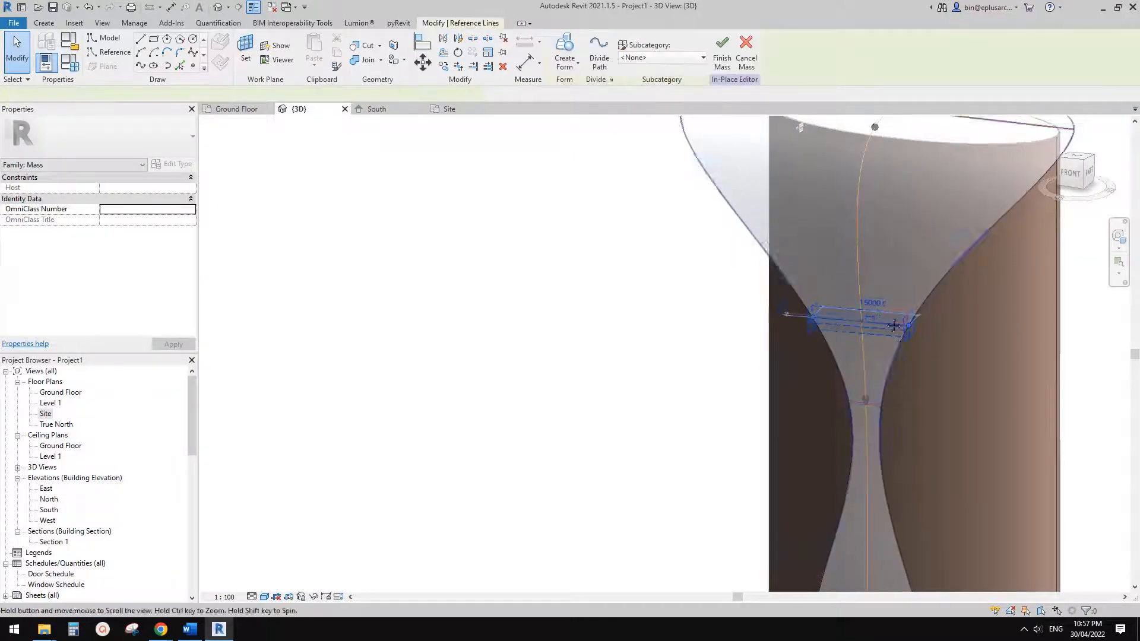
pyautogui.write('3')
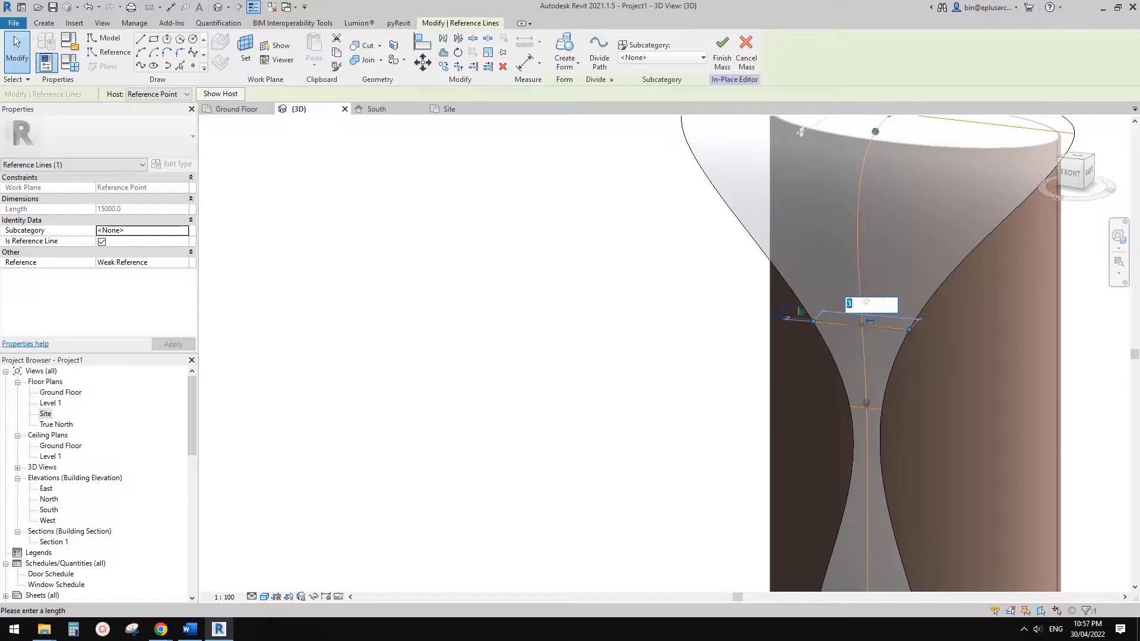
pyautogui.write('000')
pyautogui.press('Return')
pyautogui.scroll(-2, 745, 318)
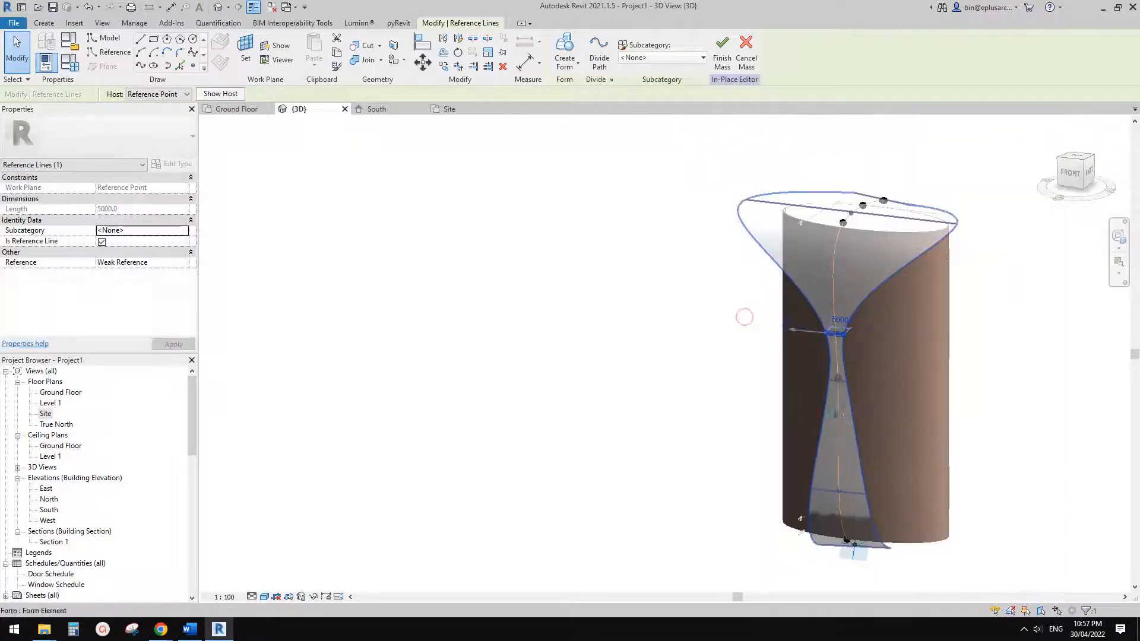
# - Slide the hosted point of the band's mid-height reference line down the spline, away from the nearby path point
pyautogui.moveTo(826, 381); pyautogui.dragTo(822, 319, button='middle')
pyautogui.press('Escape')
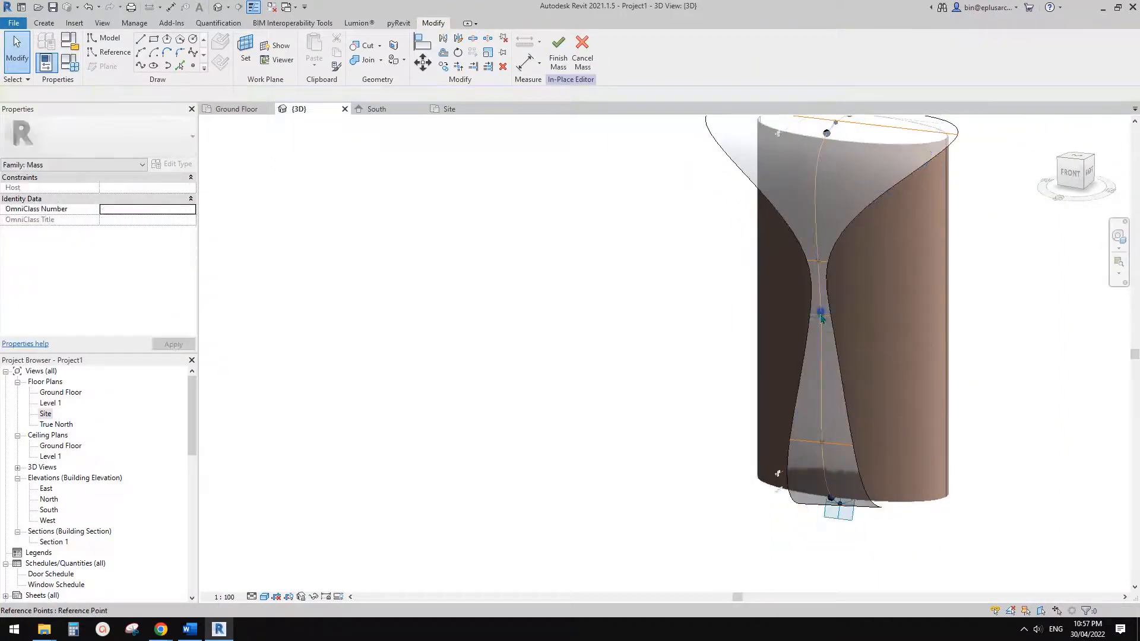
pyautogui.scroll(1, 820, 314)
pyautogui.click(820, 314)
pyautogui.press('Escape')
pyautogui.scroll(3, 820, 315)
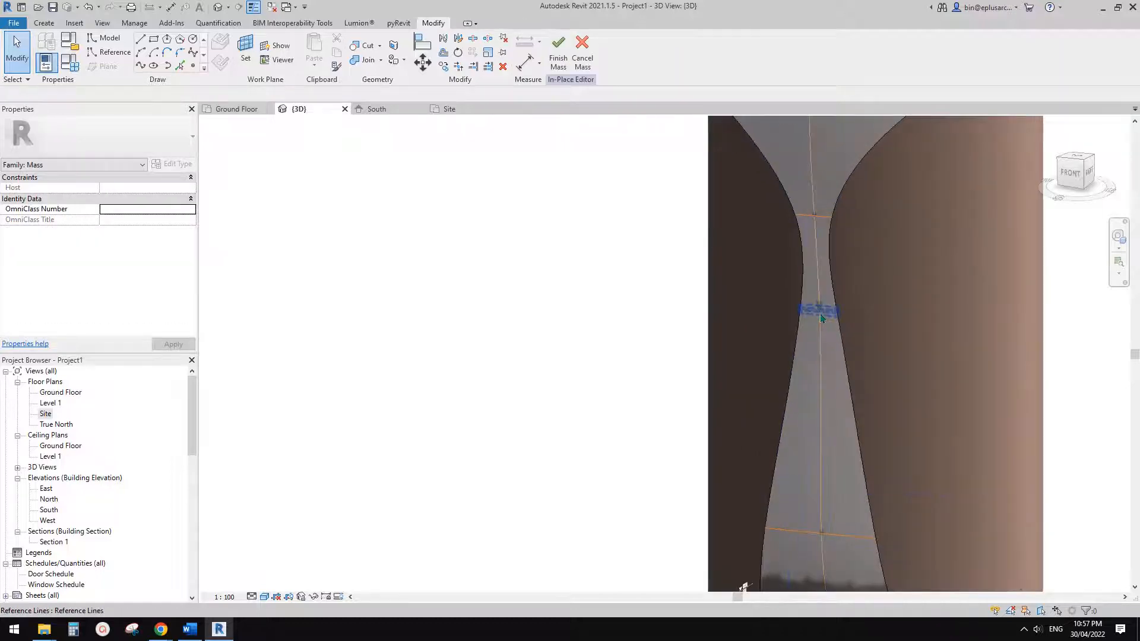
pyautogui.moveTo(825, 359); pyautogui.dragTo(823, 390)
pyautogui.scroll(-3, 838, 407)
# - Compare the band's form and its wide upper reference line with the marked-up tower image in the Google Docs reference document
pyautogui.keyDown('shift'); pyautogui.moveTo(838, 407); pyautogui.dragTo(1009, 335, button='middle'); pyautogui.keyUp('shift')
pyautogui.click(749, 409)
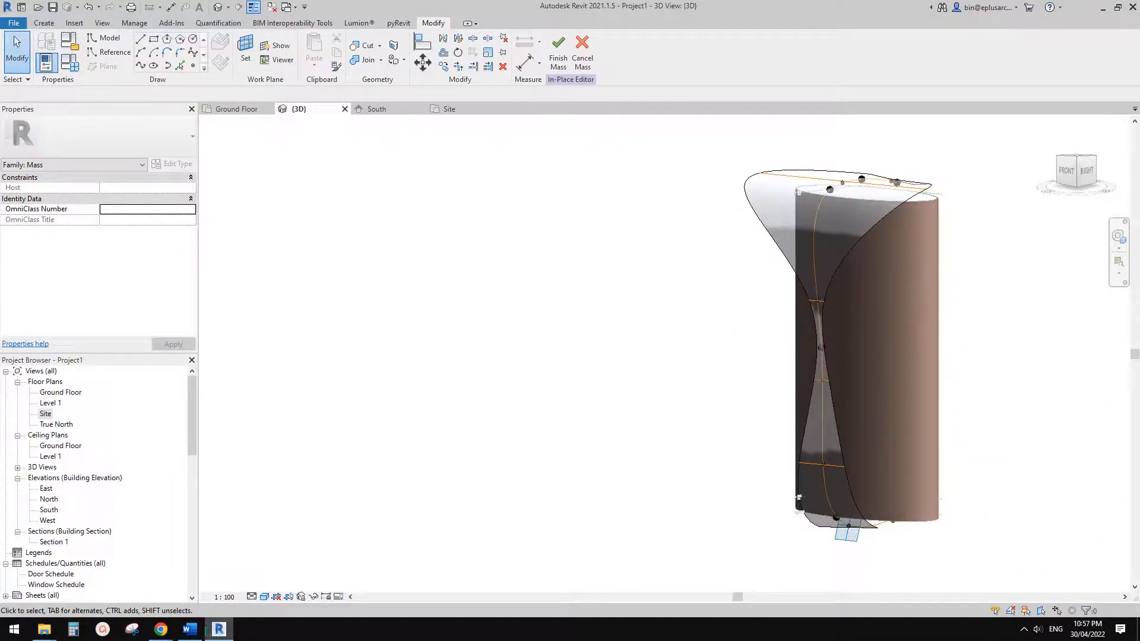
pyautogui.click(218, 630)
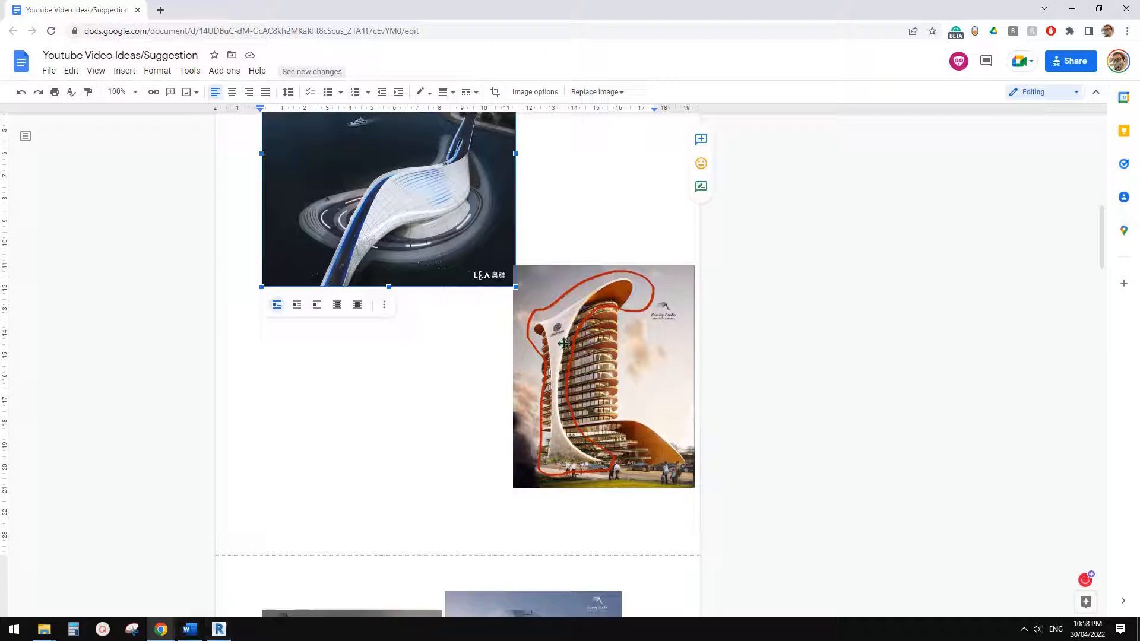
pyautogui.click(219, 633)
pyautogui.keyDown('shift'); pyautogui.moveTo(713, 384); pyautogui.dragTo(982, 314, button='middle'); pyautogui.keyUp('shift')
pyautogui.keyDown('shift'); pyautogui.moveTo(773, 271); pyautogui.dragTo(844, 309, button='middle'); pyautogui.keyUp('shift')
pyautogui.click(825, 226)
pyautogui.press('Escape')
pyautogui.click(824, 187)
pyautogui.keyDown('shift'); pyautogui.moveTo(808, 261); pyautogui.dragTo(852, 223, button='middle'); pyautogui.keyUp('shift')
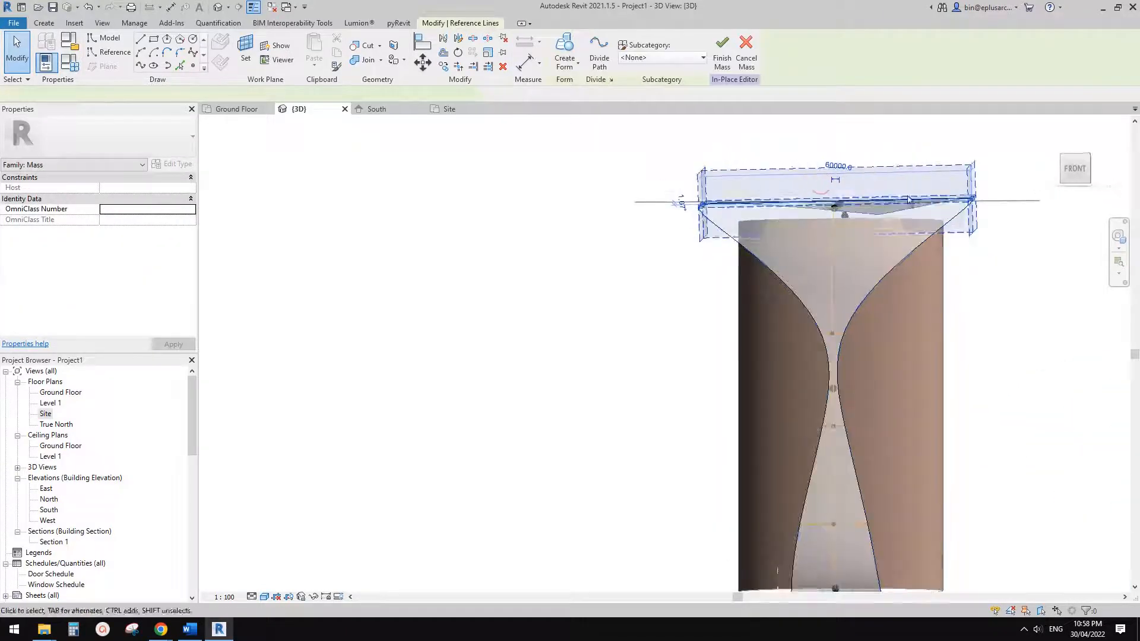
pyautogui.scroll(-1, 921, 205)
pyautogui.keyDown('shift'); pyautogui.moveTo(922, 205); pyautogui.dragTo(861, 187, button='middle'); pyautogui.keyUp('shift')
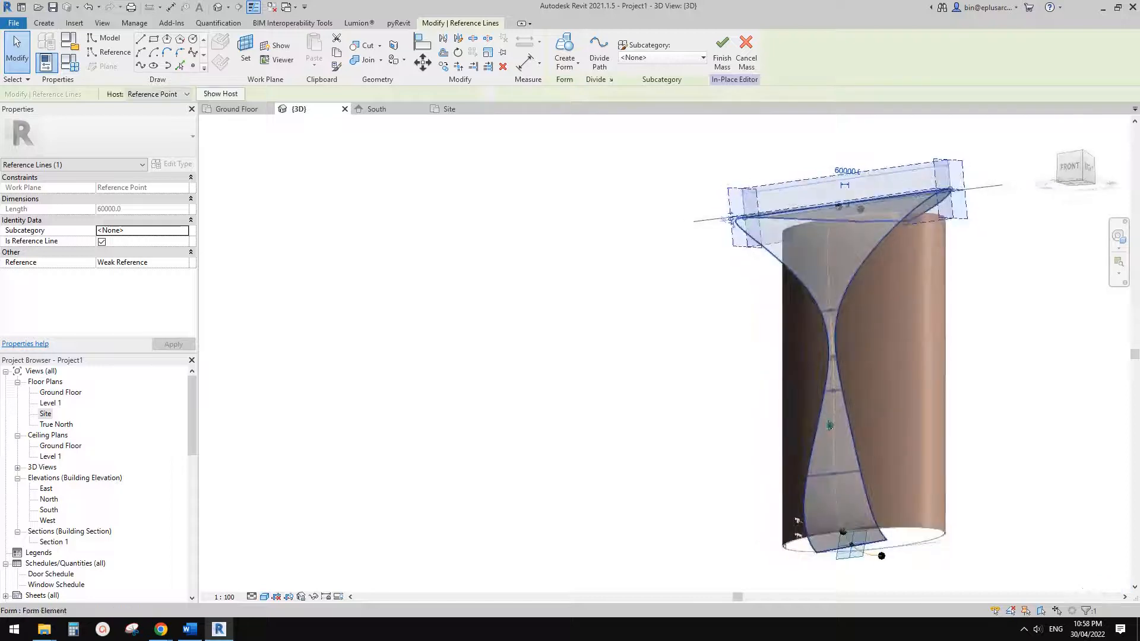
pyautogui.keyDown('shift'); pyautogui.moveTo(830, 425); pyautogui.dragTo(898, 170, button='middle'); pyautogui.keyUp('shift')
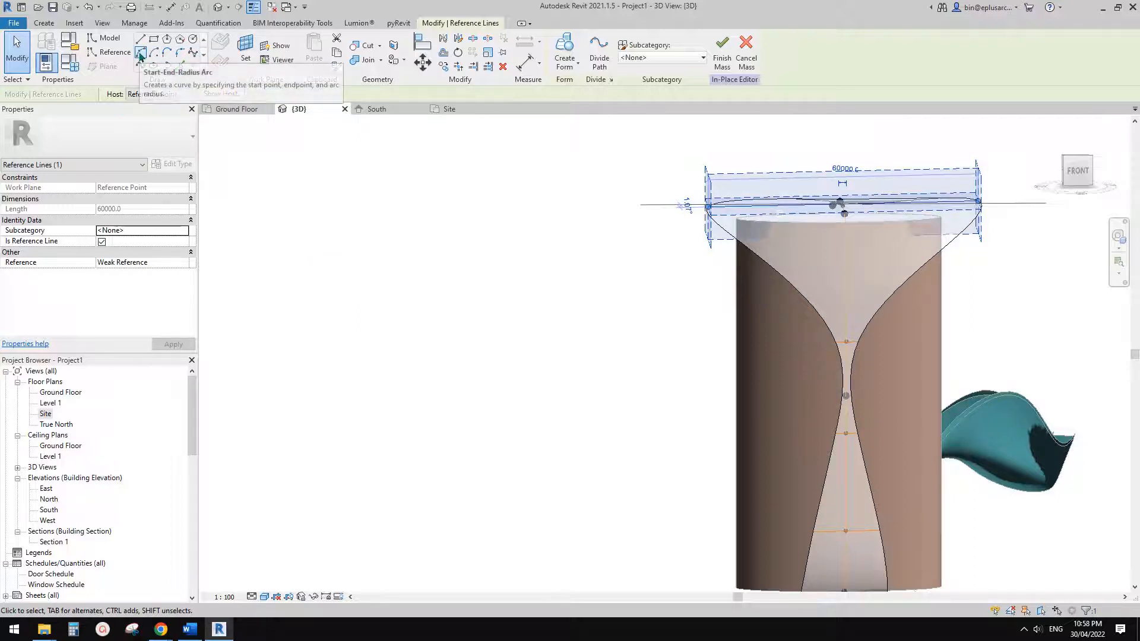
pyautogui.click(164, 630)
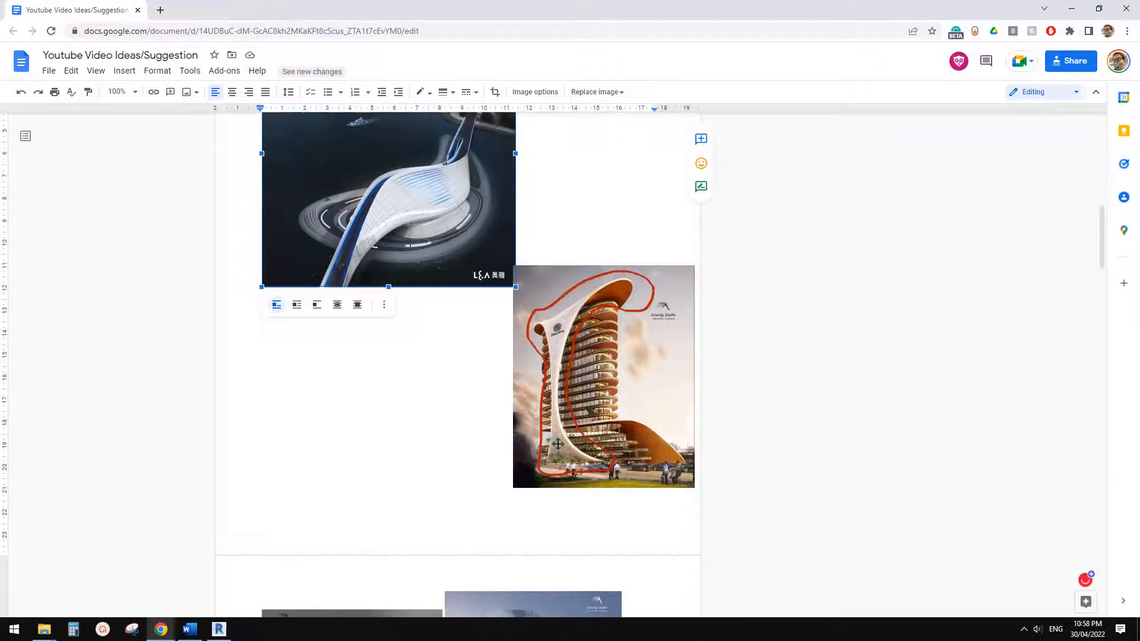
pyautogui.click(226, 631)
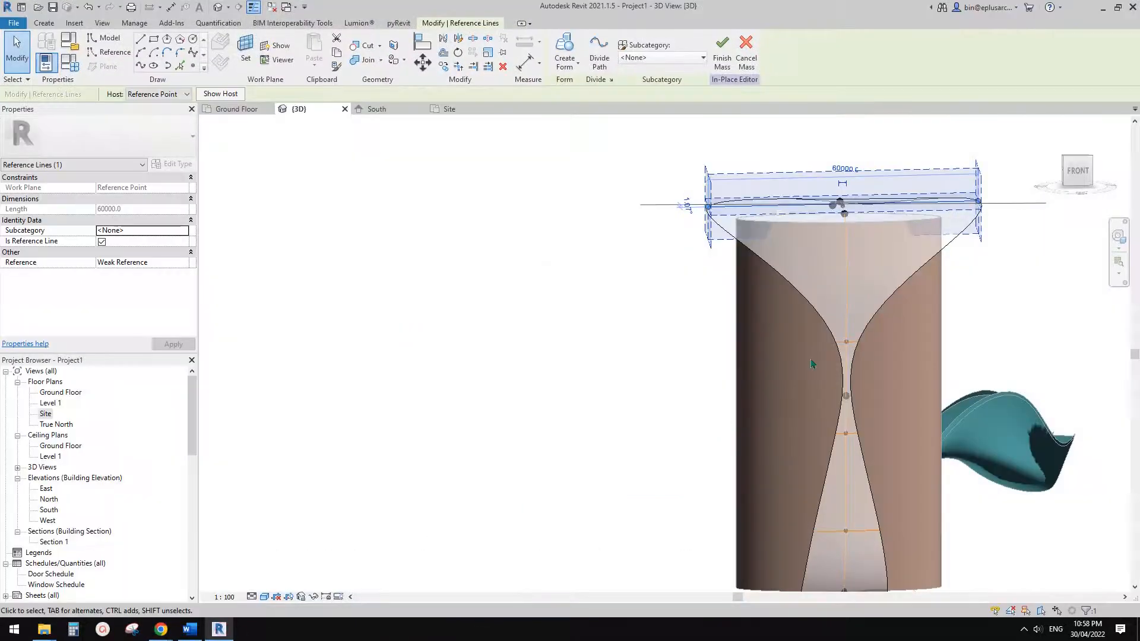
# - Set the length of the band's bottom reference line to 40000
pyautogui.scroll(-3, 707, 325)
pyautogui.keyDown('shift'); pyautogui.moveTo(860, 398); pyautogui.dragTo(866, 483, button='middle'); pyautogui.keyUp('shift')
pyautogui.click(853, 558)
pyautogui.keyDown('shift'); pyautogui.moveTo(866, 483); pyautogui.dragTo(916, 524, button='middle'); pyautogui.keyUp('shift')
pyautogui.click(831, 452)
pyautogui.write('5')
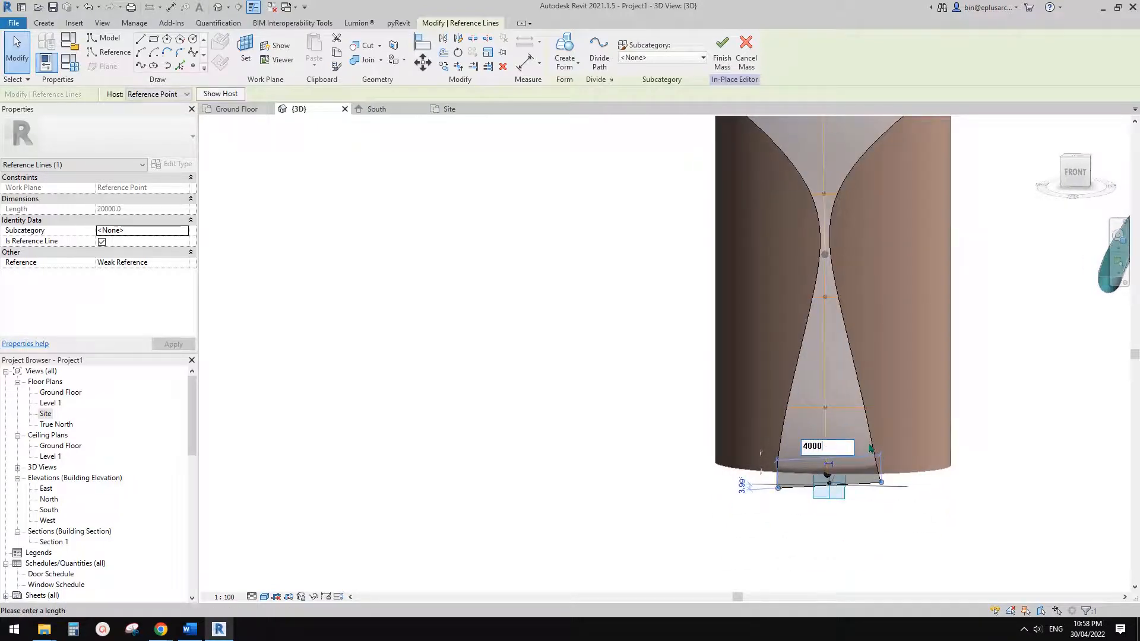
pyautogui.write('0000')
pyautogui.press('Return')
pyautogui.press('Escape')
# - Rotate the band's bottom reference line until it is nearly level
pyautogui.keyDown('shift'); pyautogui.moveTo(870, 450); pyautogui.dragTo(862, 483, button='middle'); pyautogui.keyUp('shift')
pyautogui.click(807, 486)
pyautogui.click(1005, 483)
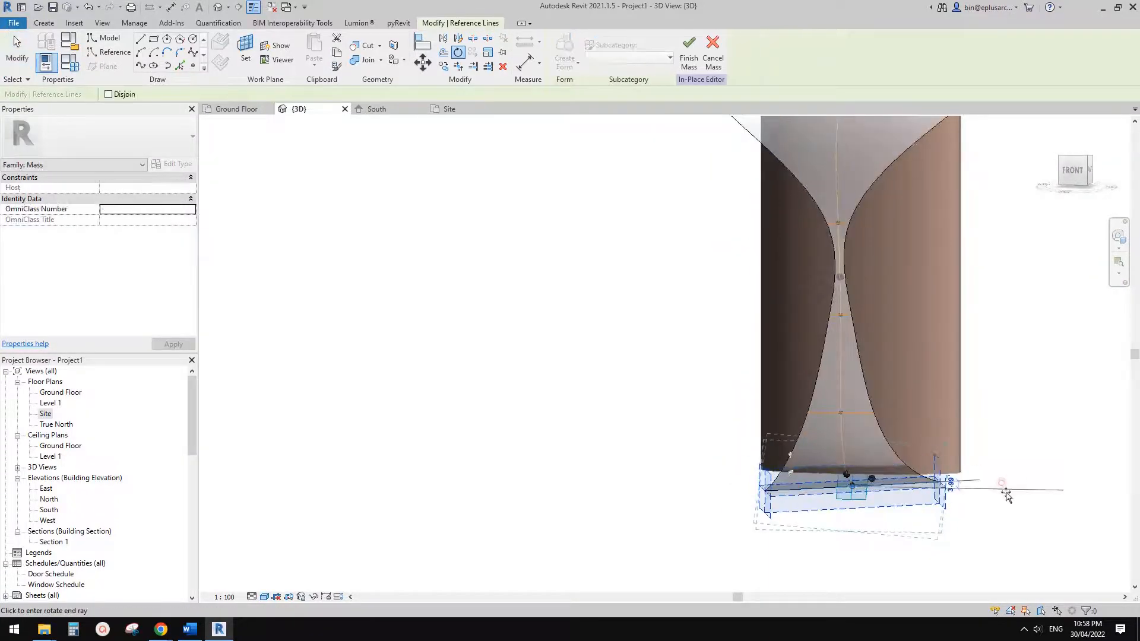
pyautogui.click(1009, 497)
pyautogui.click(1008, 496)
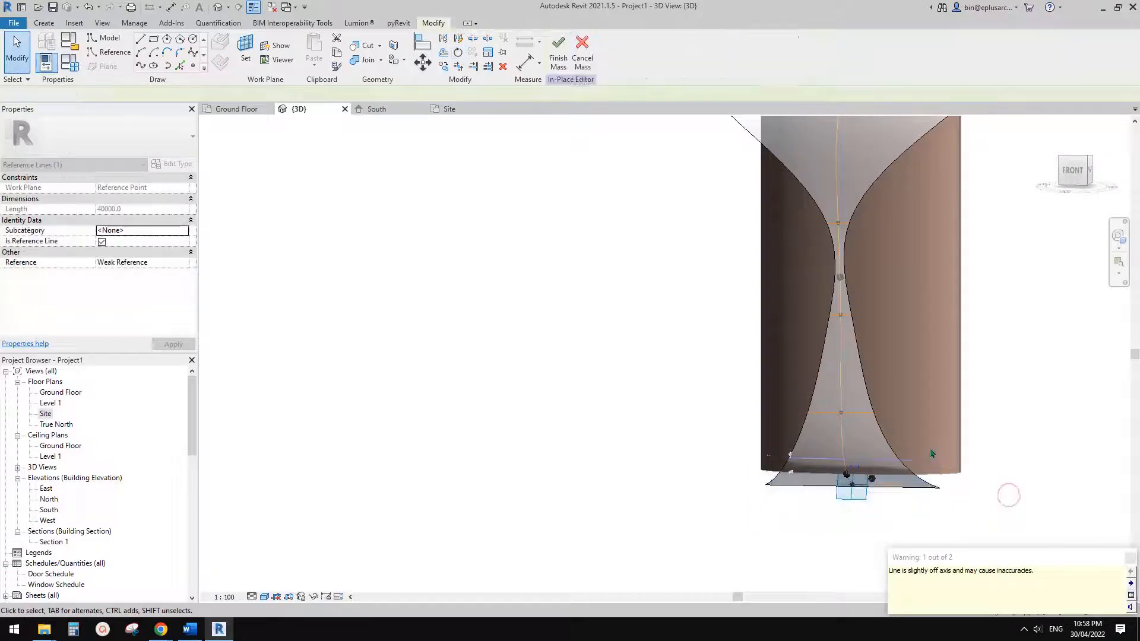
# - Check the band against the tower image in the Google Docs document and finish the in-place mass edit
pyautogui.scroll(-2, 938, 449)
pyautogui.moveTo(897, 449)
pyautogui.keyDown('shift'); pyautogui.mouseDown(button='middle')
pyautogui.moveTo(796, 445)
pyautogui.moveTo(823, 436)
pyautogui.moveTo(956, 453)
pyautogui.moveTo(879, 460)
pyautogui.mouseUp(button='middle'); pyautogui.keyUp('shift')
pyautogui.click(219, 629)
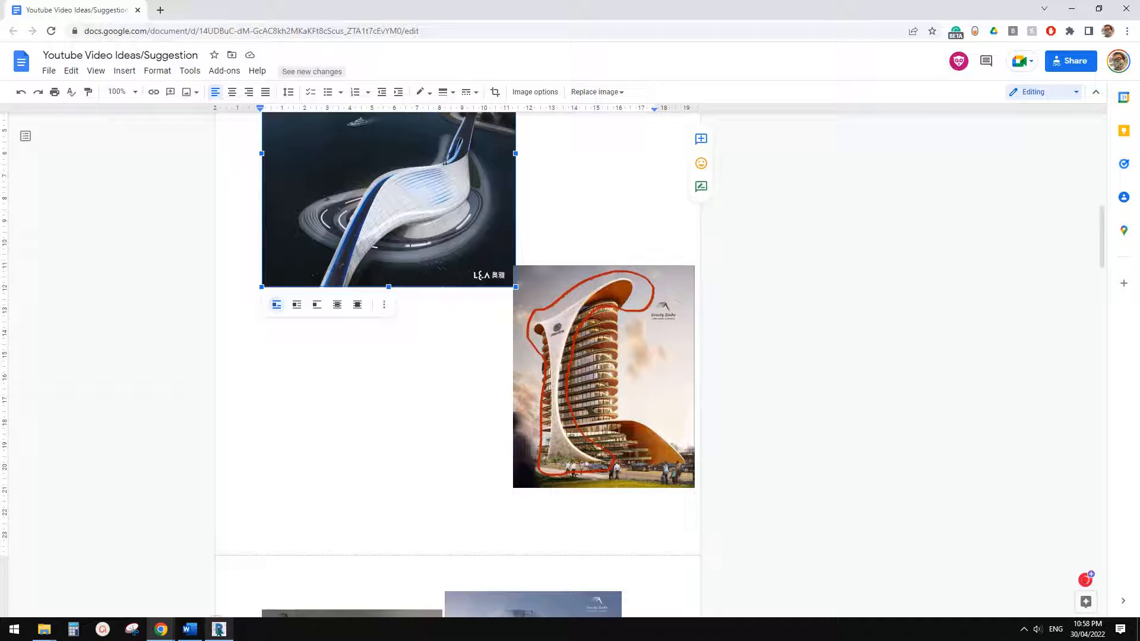
pyautogui.click(219, 630)
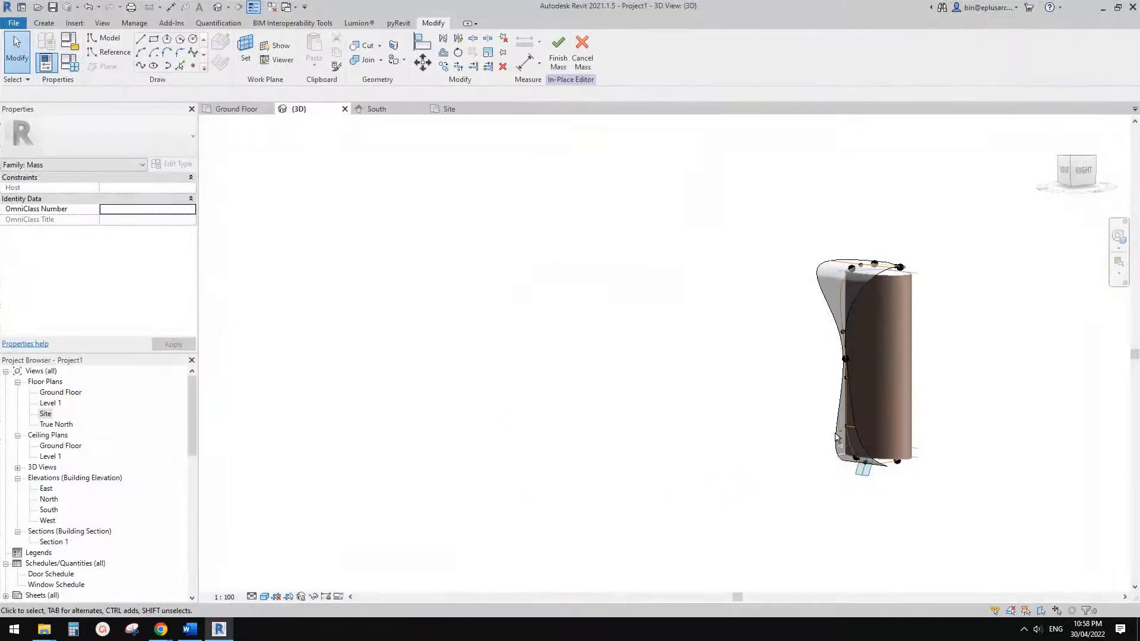
pyautogui.keyDown('shift'); pyautogui.moveTo(891, 282); pyautogui.dragTo(637, 90, button='middle'); pyautogui.keyUp('shift')
pyautogui.click(561, 62)
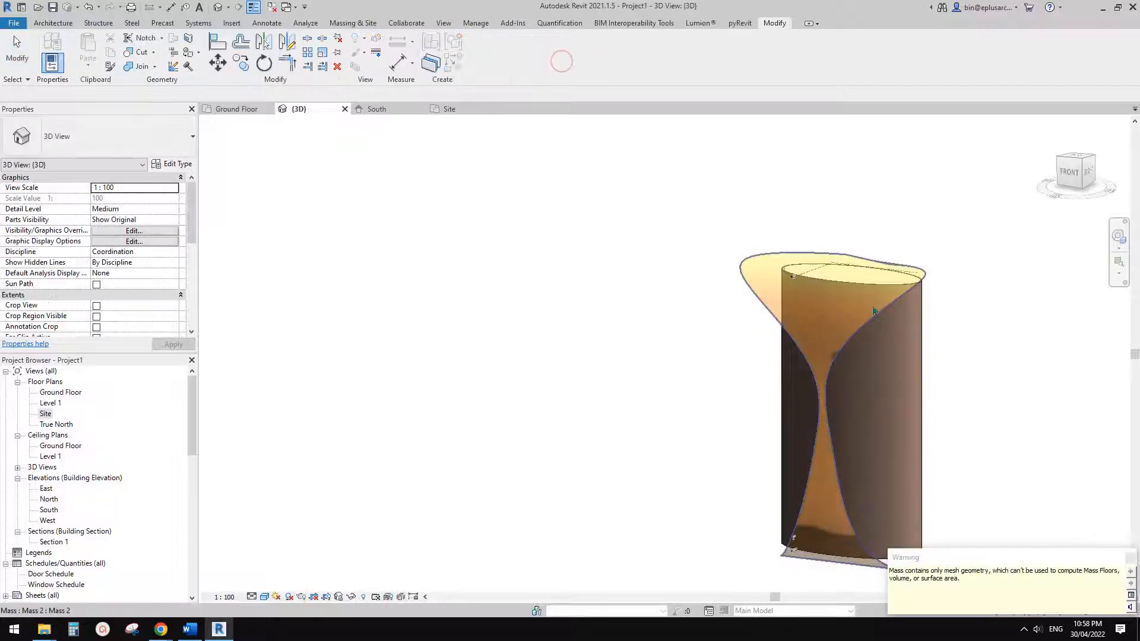
# - Create a Double brick - 270 wall by face on the band mass's surface
pyautogui.keyDown('shift'); pyautogui.moveTo(985, 349); pyautogui.dragTo(757, 336, button='middle'); pyautogui.keyUp('shift')
pyautogui.click(803, 262)
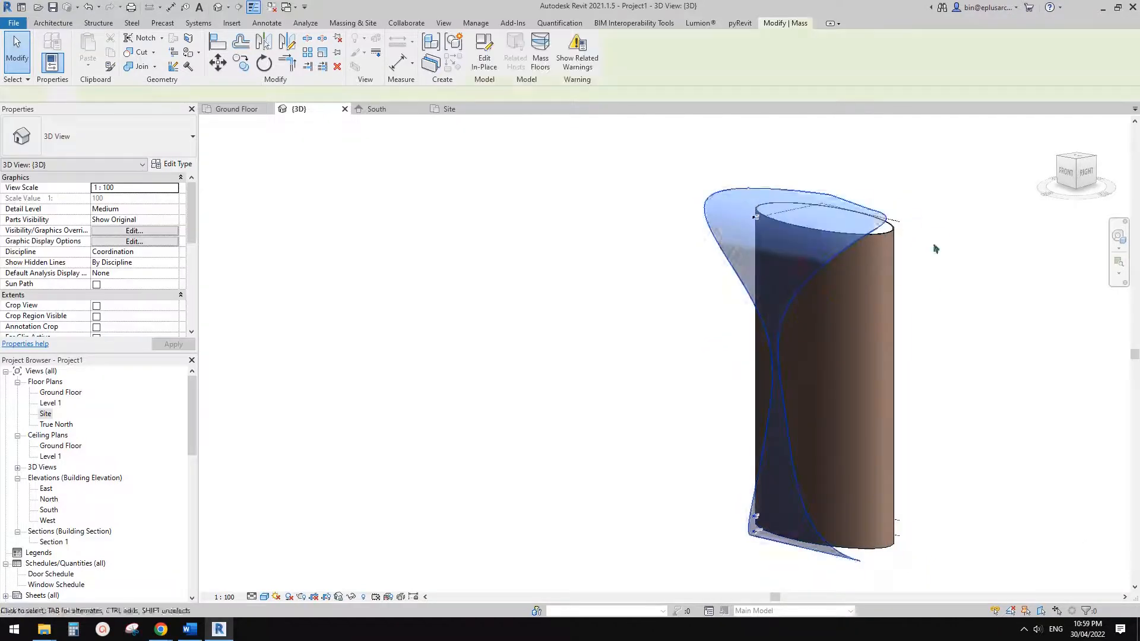
pyautogui.click(214, 634)
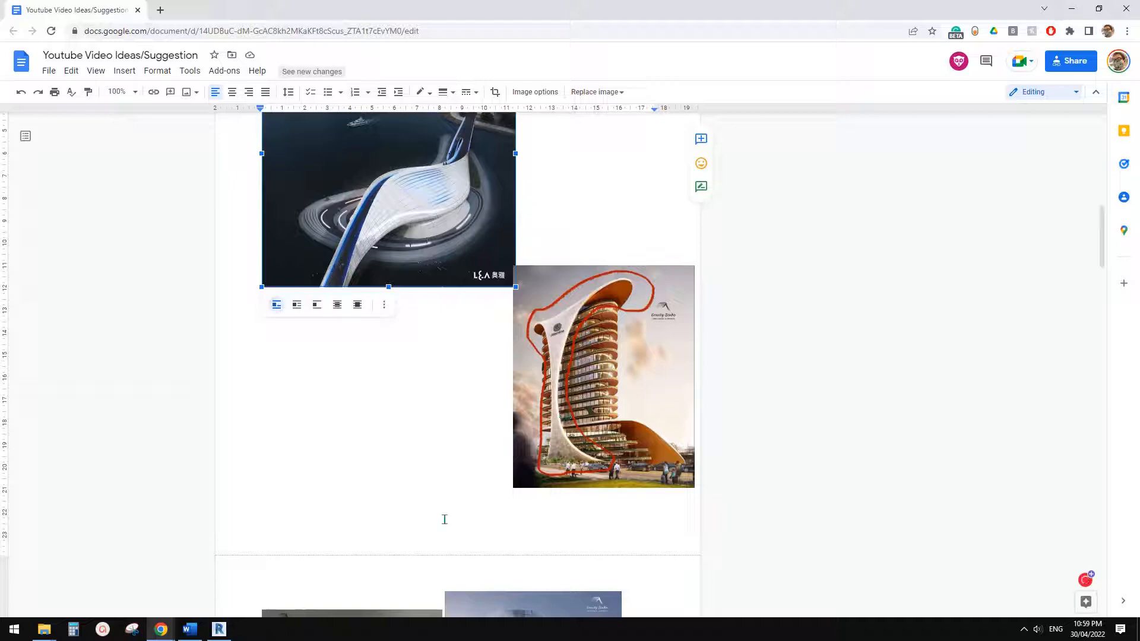
pyautogui.click(229, 636)
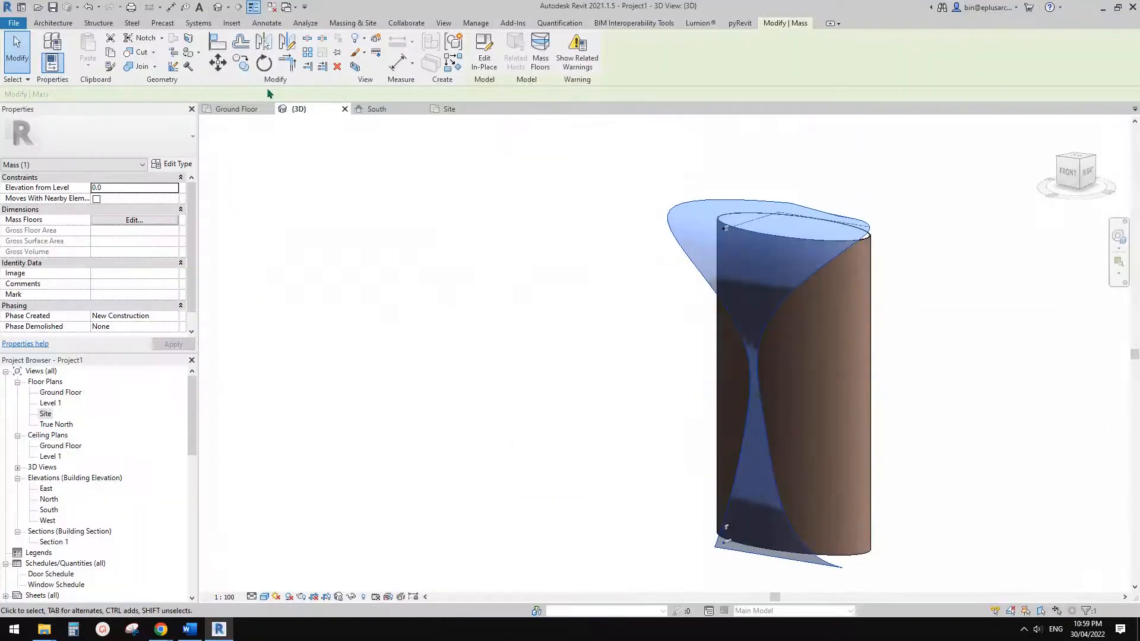
pyautogui.click(48, 64)
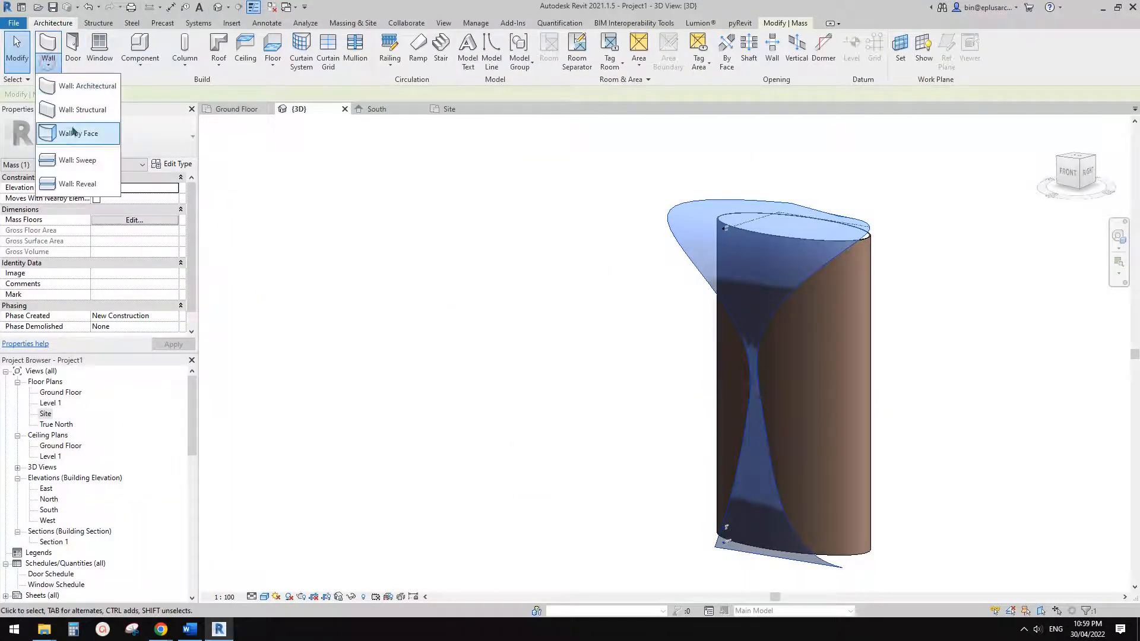
pyautogui.click(95, 132)
pyautogui.click(687, 268)
pyautogui.press('Escape')
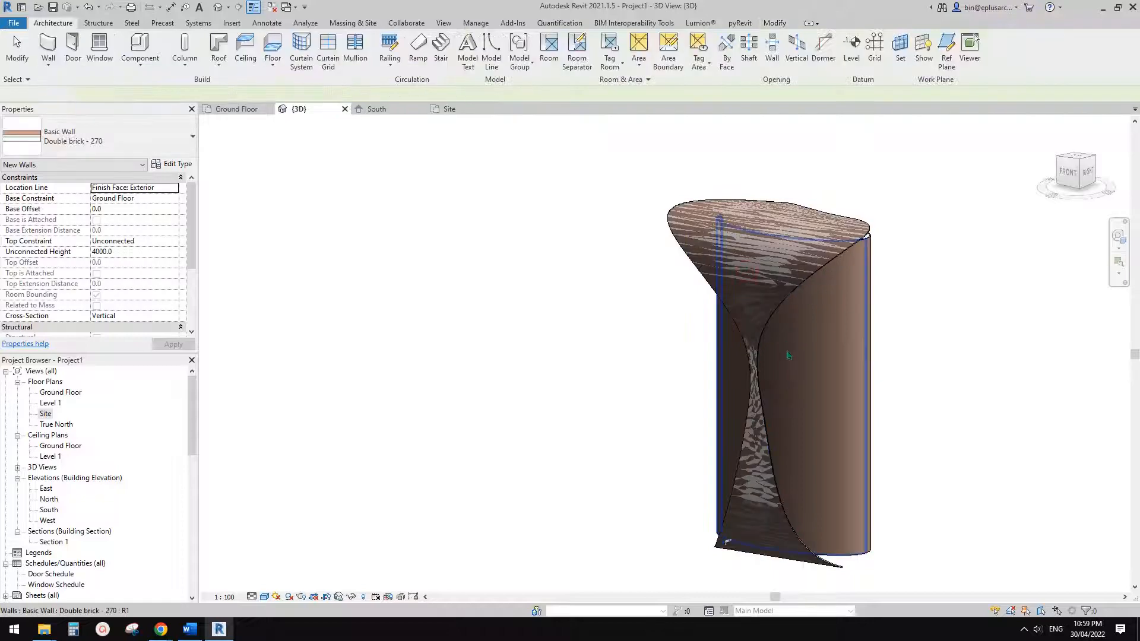
# - Change the band's face wall to the Generic 300mm Wall type
pyautogui.keyDown('shift'); pyautogui.moveTo(771, 301); pyautogui.dragTo(717, 306, button='middle'); pyautogui.keyUp('shift')
pyautogui.click(153, 131)
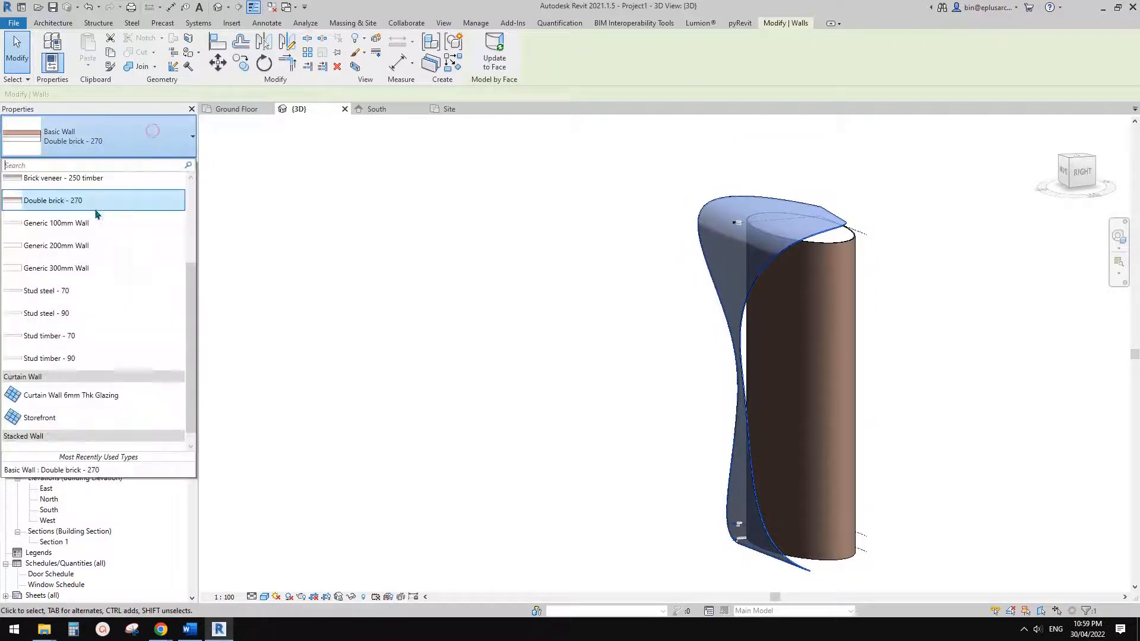
pyautogui.click(96, 271)
pyautogui.press('Escape')
pyautogui.scroll(4, 769, 298)
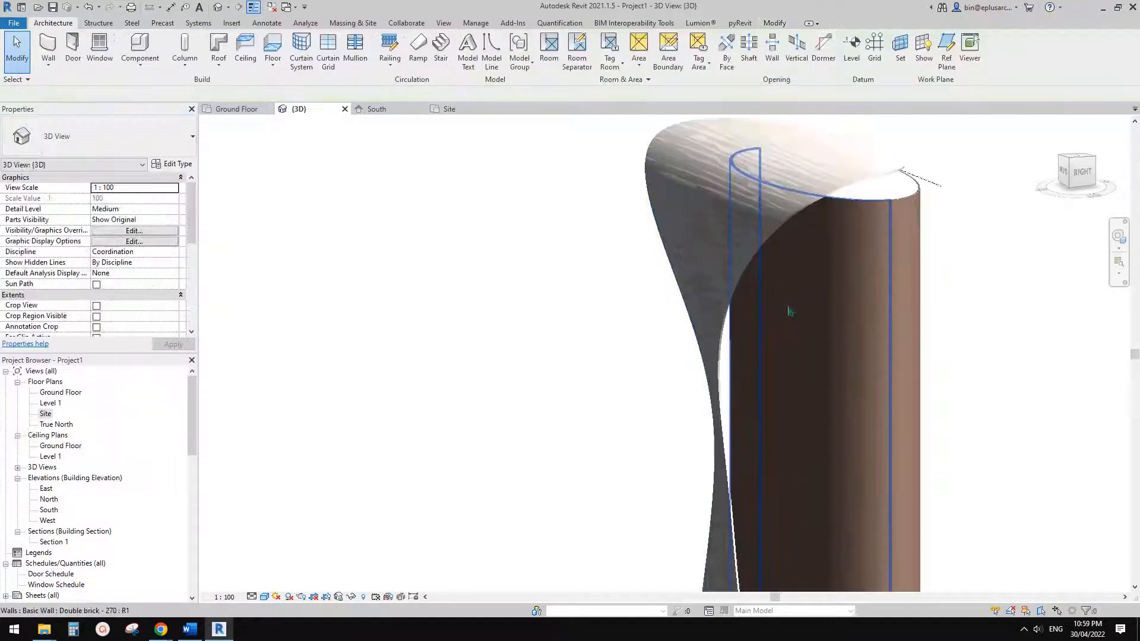
pyautogui.moveTo(789, 310)
pyautogui.keyDown('shift'); pyautogui.mouseDown(button='middle')
pyautogui.moveTo(717, 310)
pyautogui.moveTo(789, 308)
pyautogui.mouseUp(button='middle'); pyautogui.keyUp('shift')
pyautogui.scroll(-2, 723, 301)
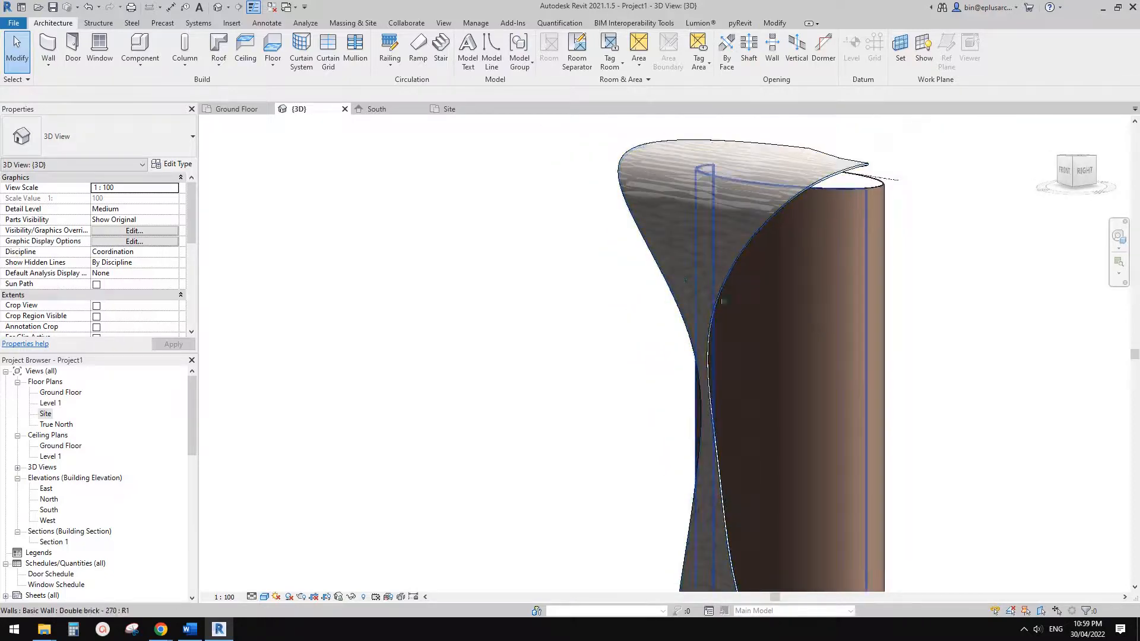
# - Delete the face-based wall from the band mass
pyautogui.click(746, 242)
pyautogui.moveTo(761, 257); pyautogui.dragTo(766, 246, button='middle')
pyautogui.press('Delete')
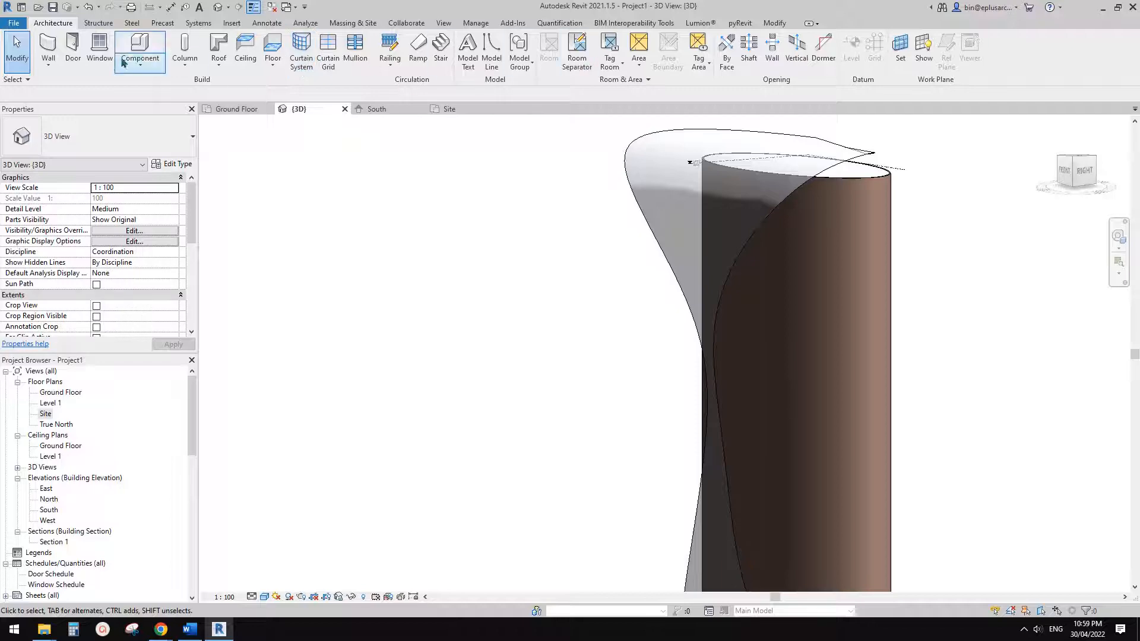
# - Open the band mass for in-place editing and divide its form's surface
pyautogui.click(660, 199)
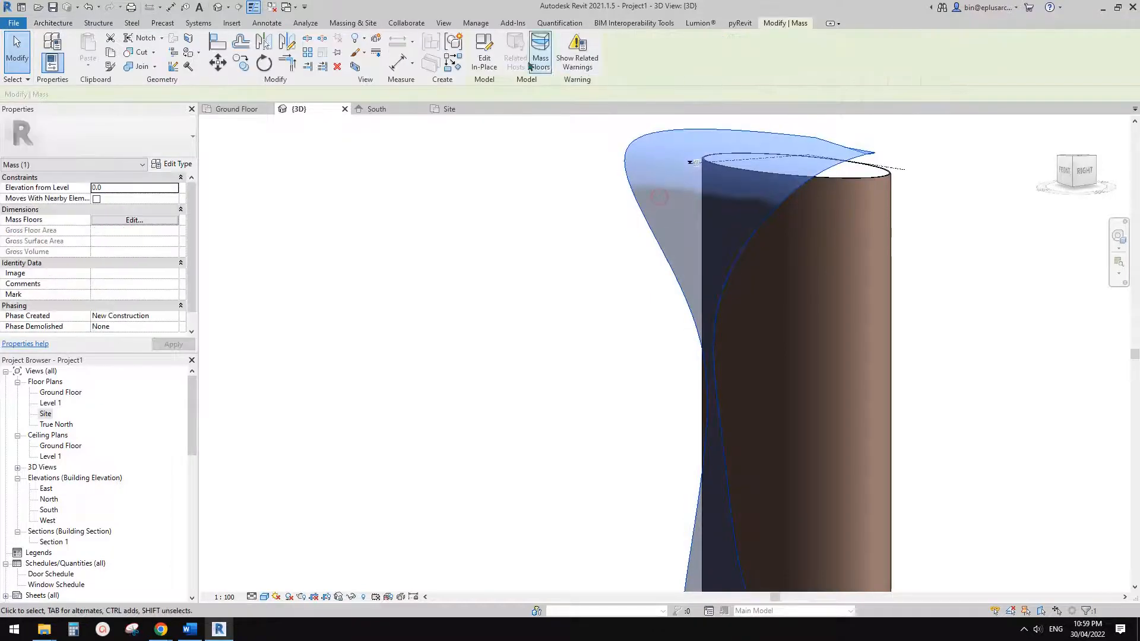
pyautogui.doubleClick(647, 172)
pyautogui.click(676, 187)
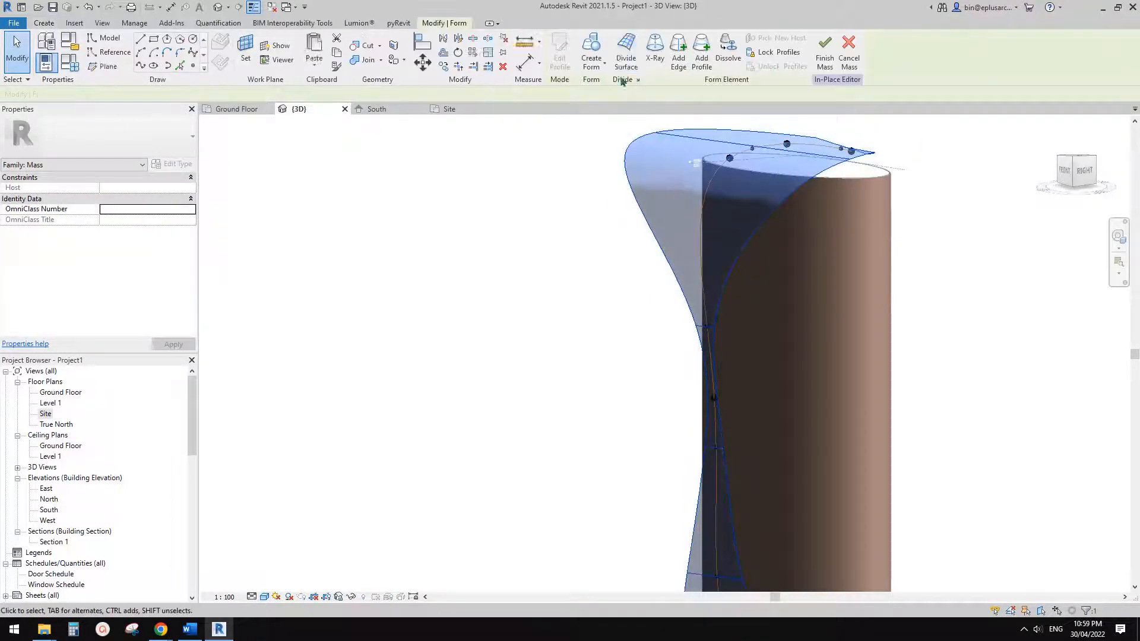
pyautogui.click(626, 59)
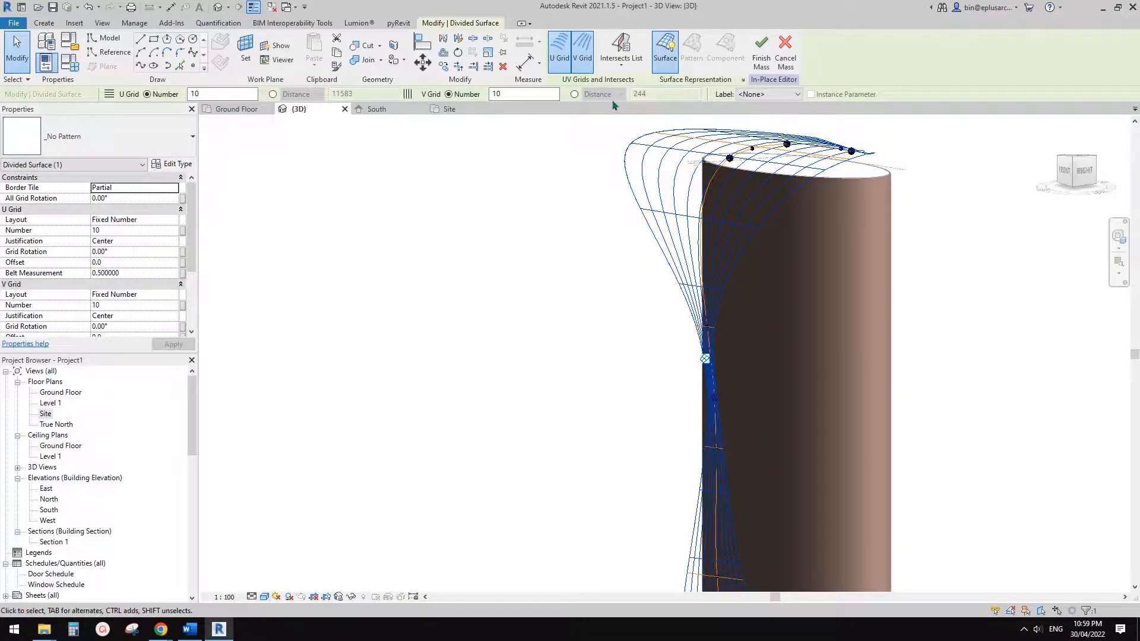
# - Apply the Rectangle Checkerboard pattern to the divided surface, with a U grid number of 30 and a V grid number of 40
pyautogui.scroll(-2, 702, 198)
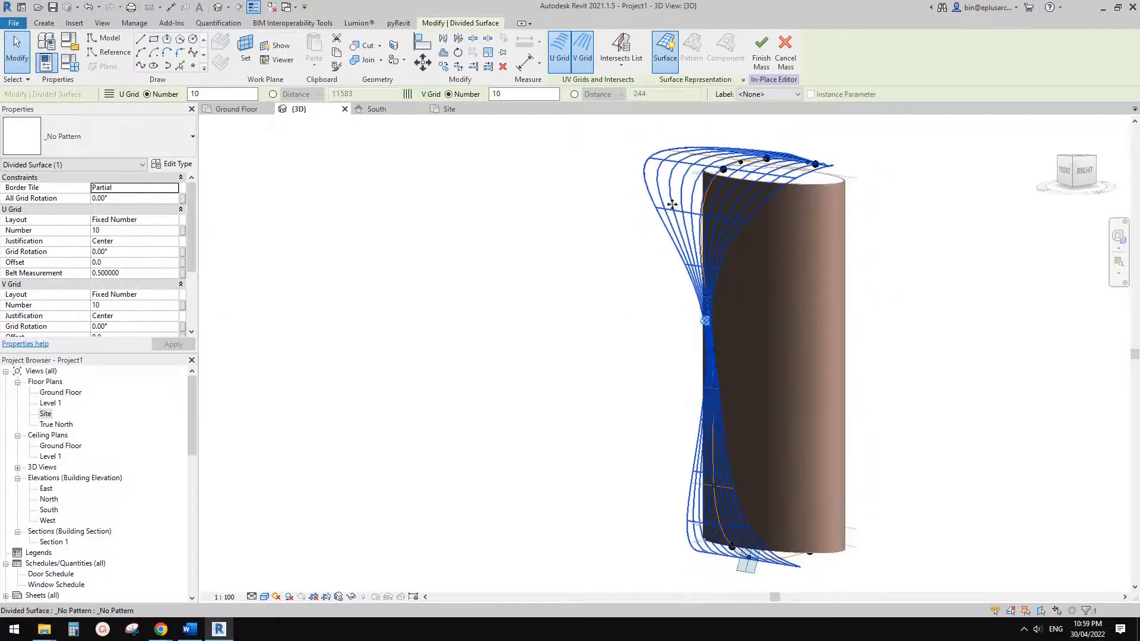
pyautogui.click(142, 144)
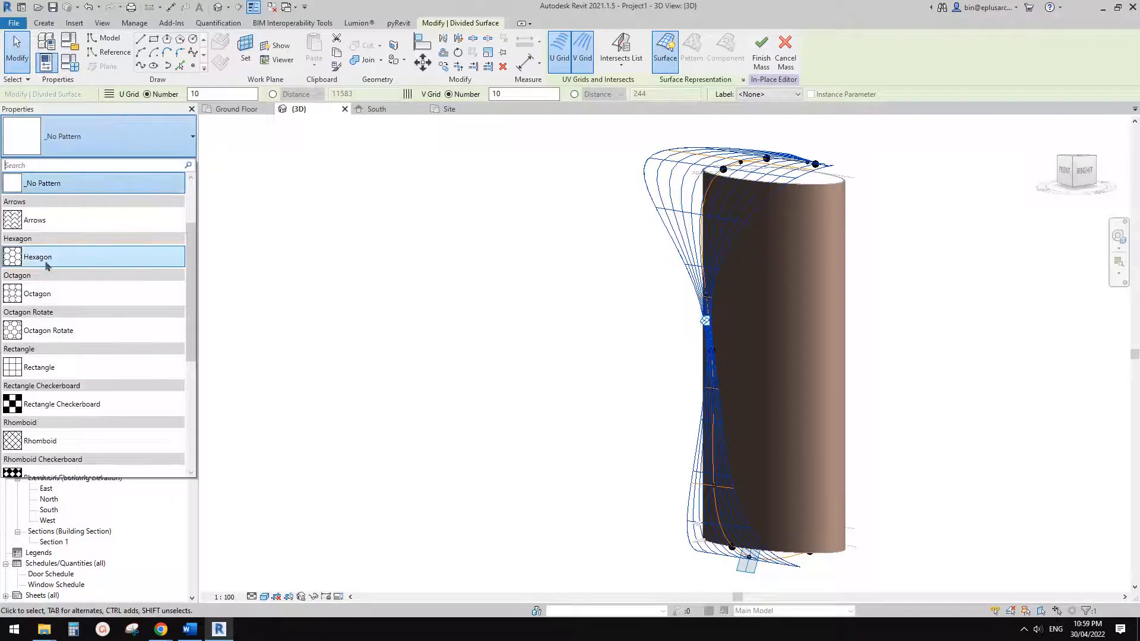
pyautogui.click(89, 403)
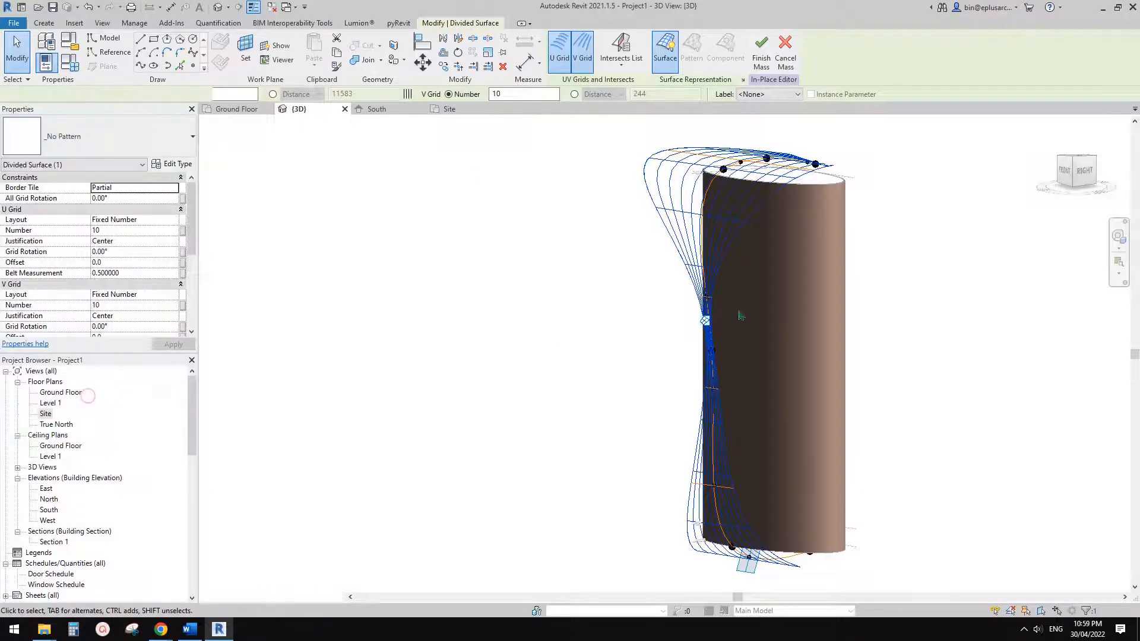
pyautogui.click(138, 232)
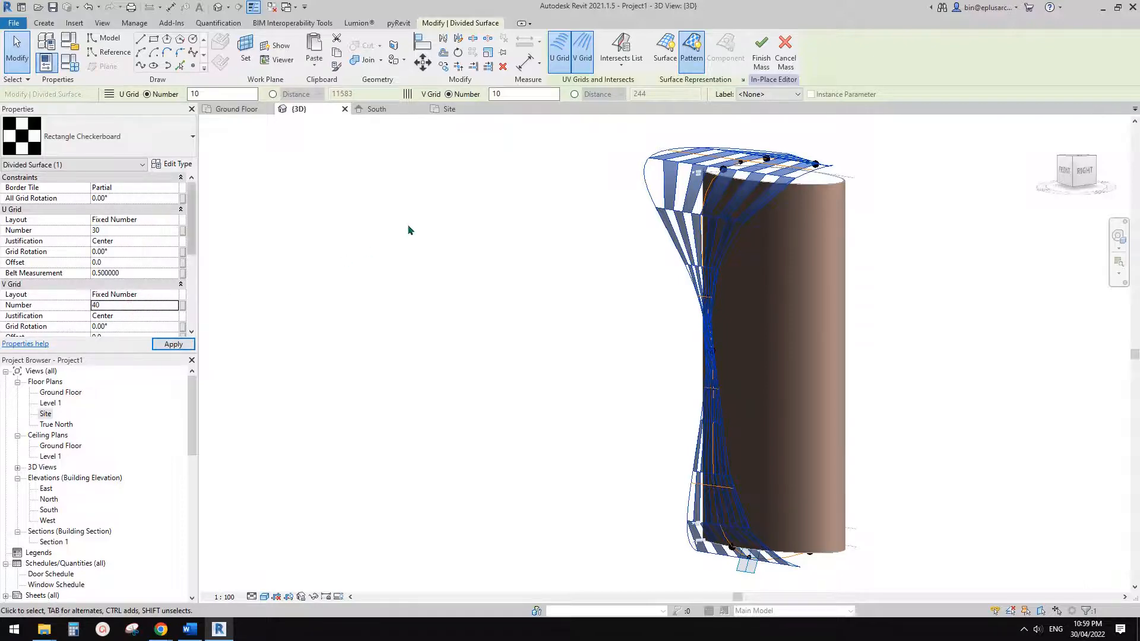
pyautogui.press('Escape')
pyautogui.scroll(-1, 814, 323)
pyautogui.keyDown('shift'); pyautogui.moveTo(814, 323); pyautogui.dragTo(836, 291, button='middle'); pyautogui.keyUp('shift')
pyautogui.scroll(3, 836, 291)
# - Delete the checkerboard divided surface from the band and finish the in-place mass edit
pyautogui.click(717, 215)
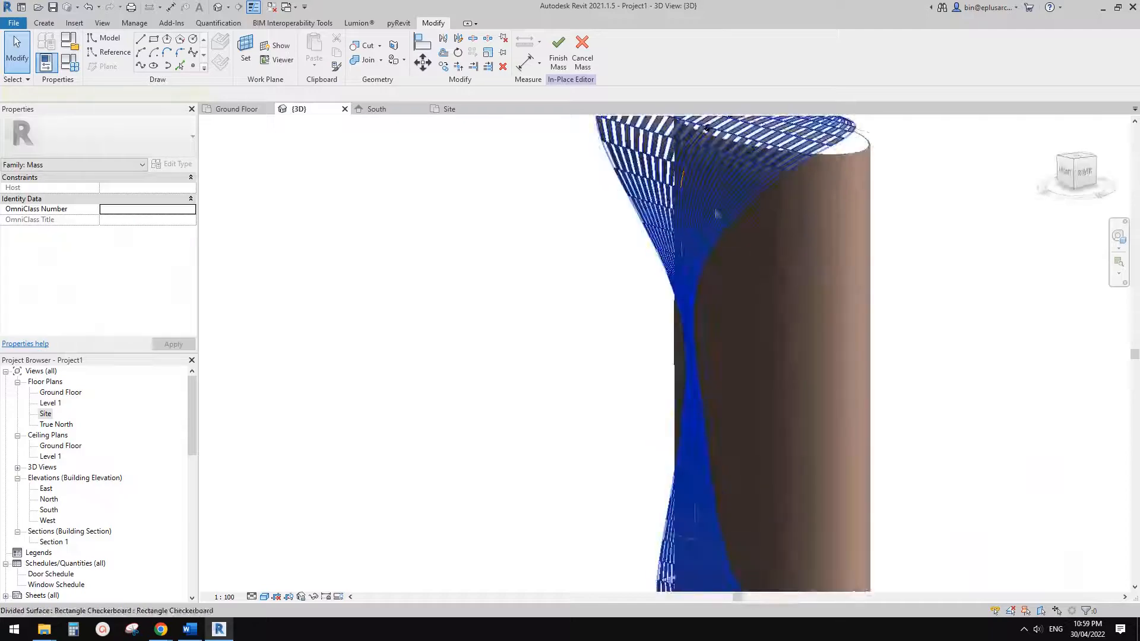
pyautogui.moveTo(730, 252); pyautogui.dragTo(779, 318, button='middle')
pyautogui.press('Delete')
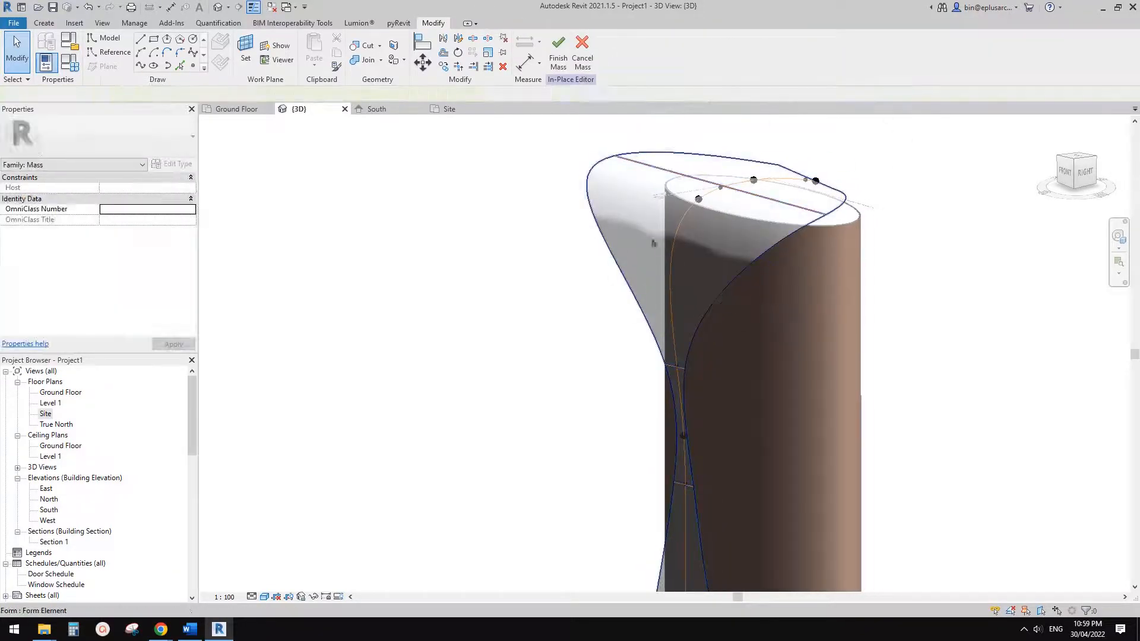
pyautogui.click(652, 240)
pyautogui.click(823, 59)
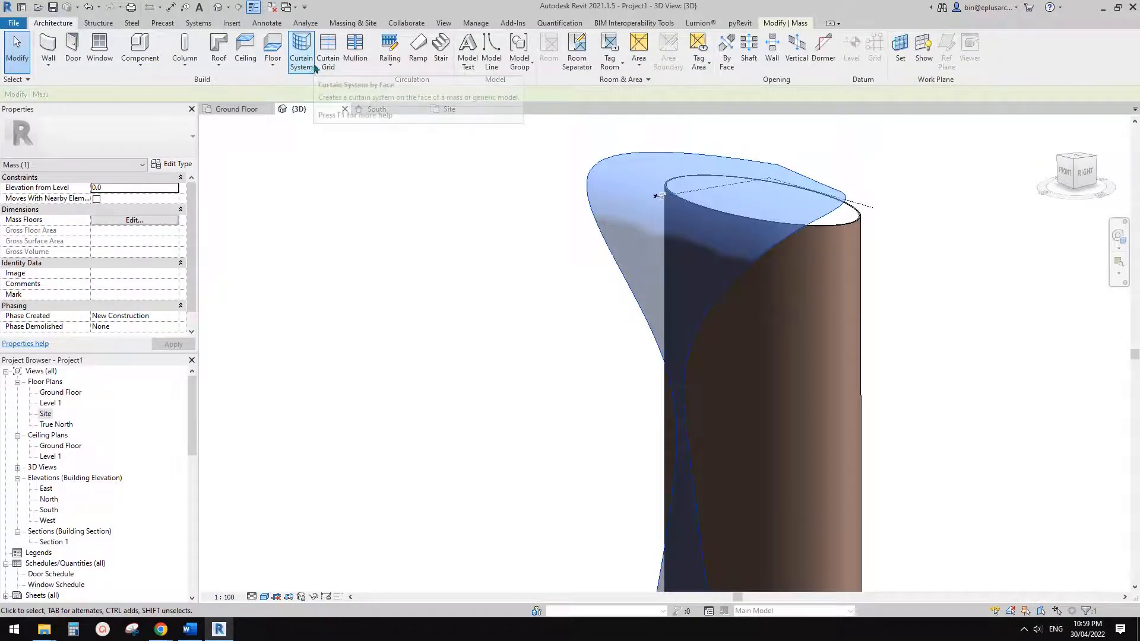
# - Create a 1500 x 3000mm curtain system on the face of the tower's band mass
pyautogui.click(301, 52)
pyautogui.click(698, 236)
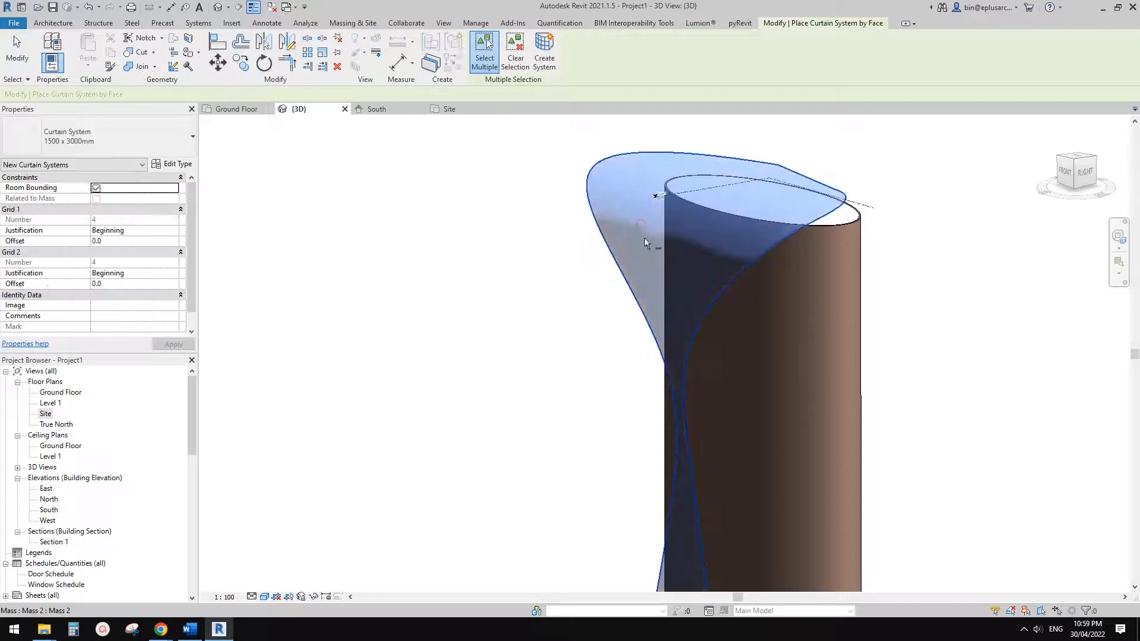
pyautogui.click(545, 63)
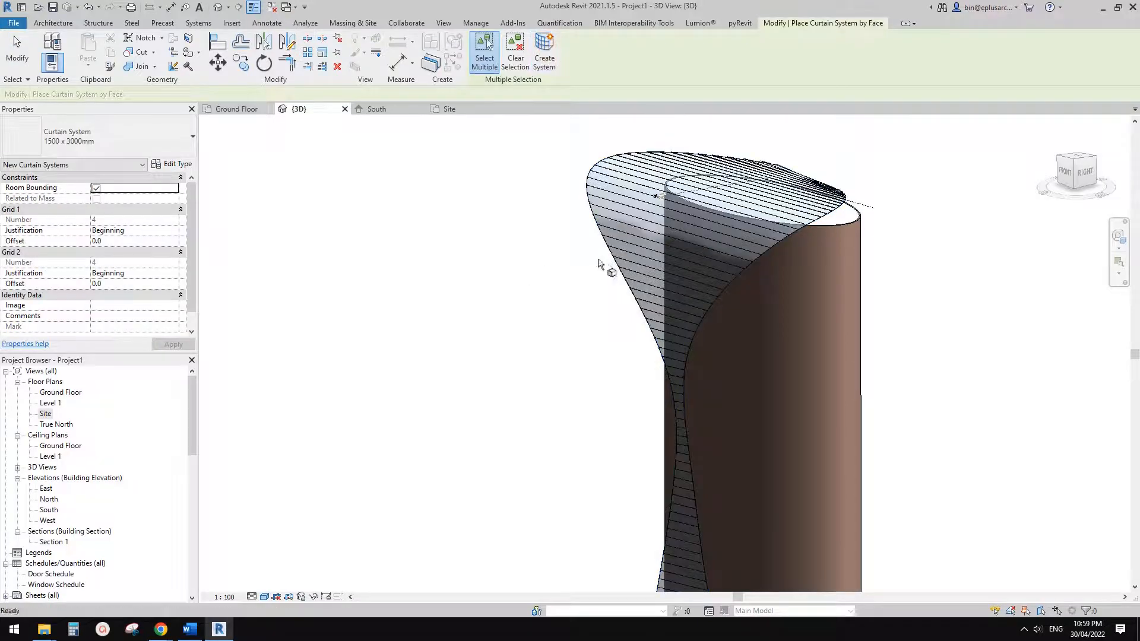
pyautogui.press('Escape')
# - Review the new curtain system's type properties and examine its grid lines across the band from the front, above and the side
pyautogui.click(629, 247)
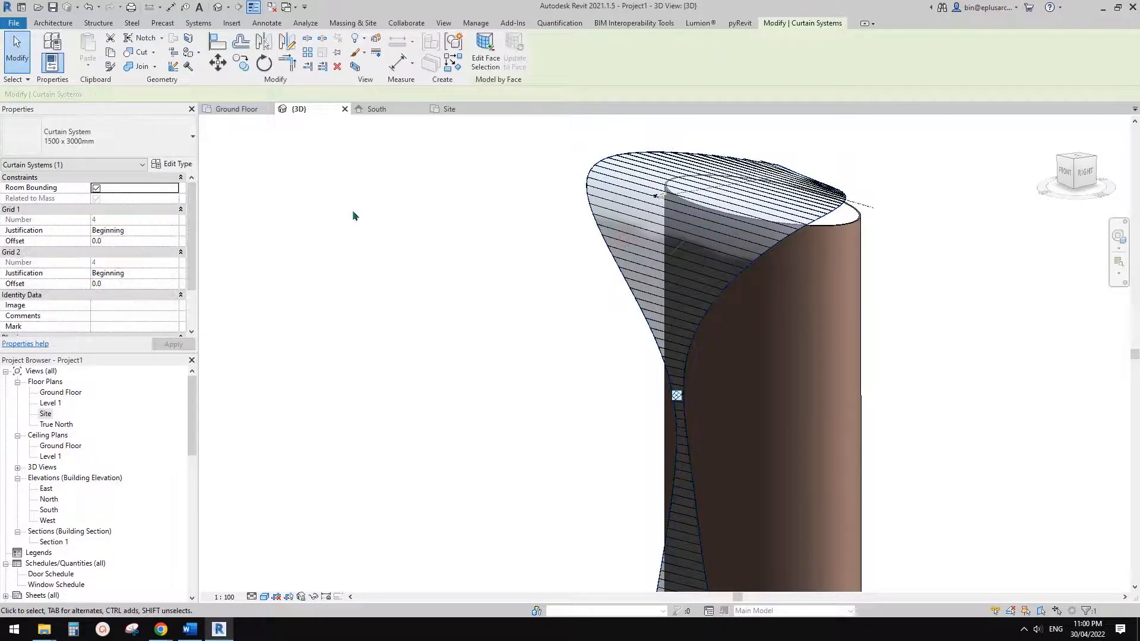
pyautogui.click(171, 167)
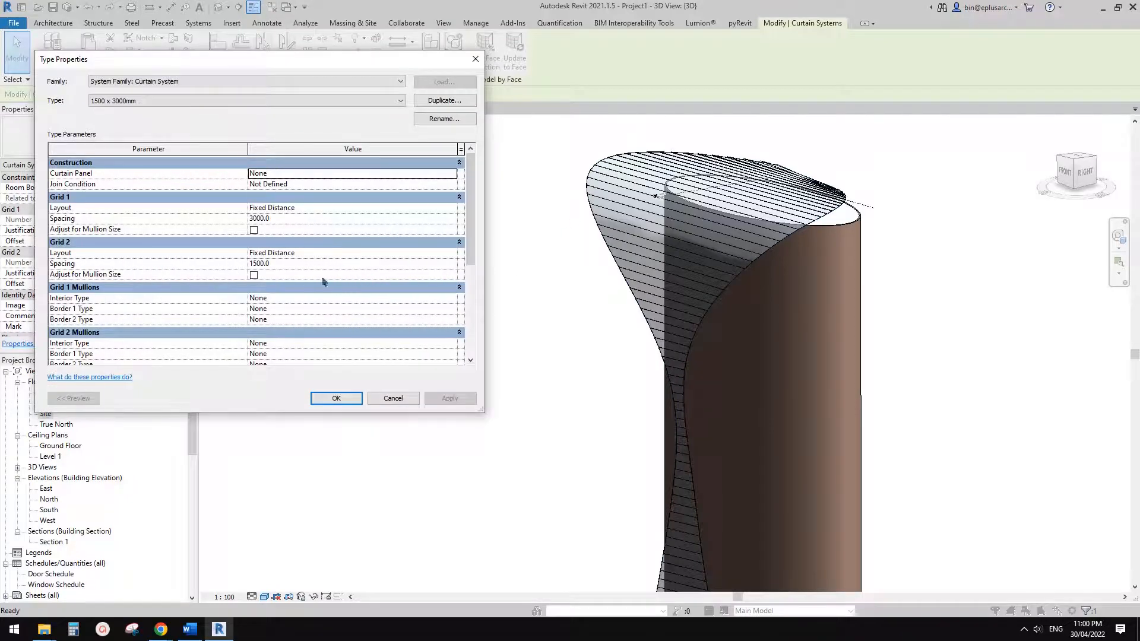
pyautogui.press('Escape')
pyautogui.keyDown('shift'); pyautogui.moveTo(701, 300); pyautogui.dragTo(764, 279, button='middle'); pyautogui.keyUp('shift')
pyautogui.scroll(2, 735, 270)
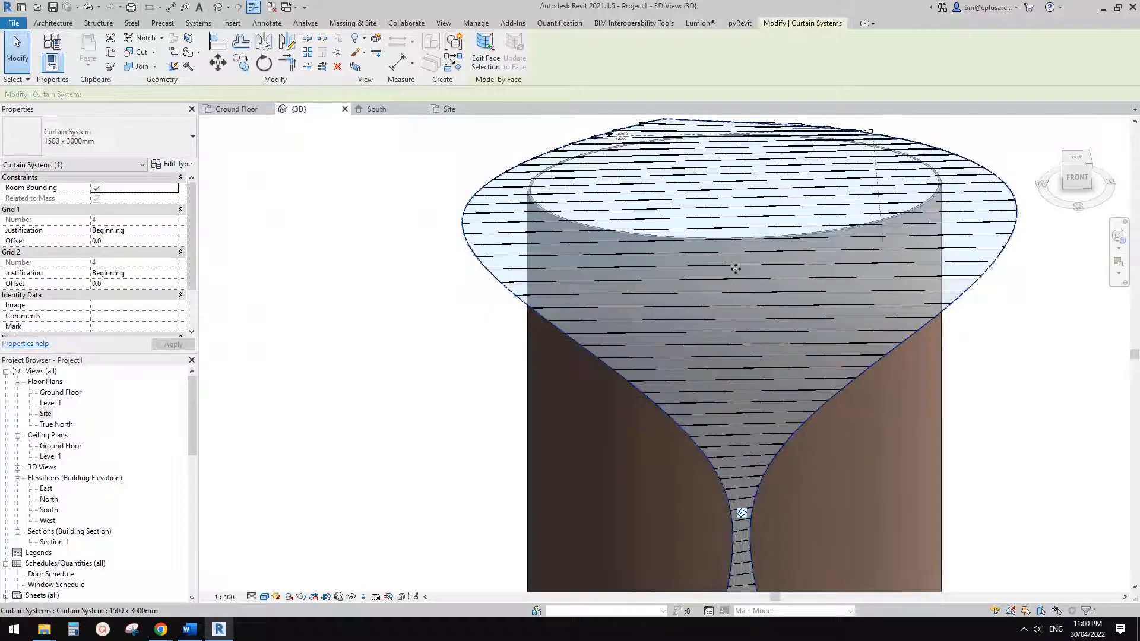
pyautogui.keyDown('shift'); pyautogui.moveTo(741, 347); pyautogui.dragTo(822, 483, button='middle'); pyautogui.keyUp('shift')
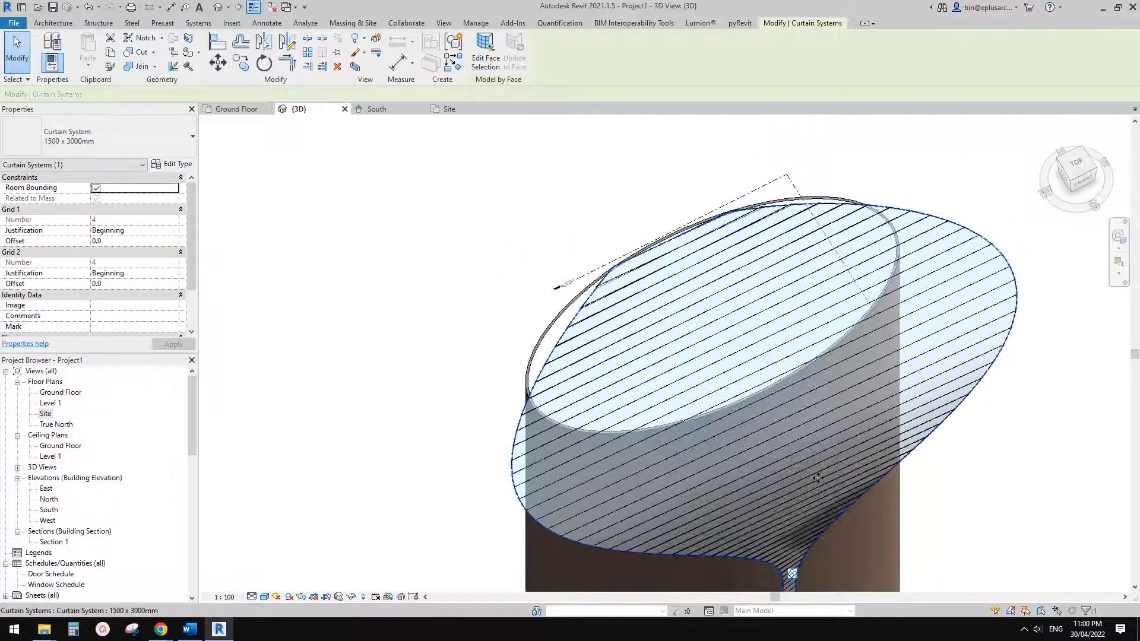
pyautogui.keyDown('shift'); pyautogui.moveTo(878, 461); pyautogui.dragTo(707, 333, button='middle'); pyautogui.keyUp('shift')
pyautogui.scroll(-3, 697, 290)
pyautogui.keyDown('shift'); pyautogui.moveTo(697, 290); pyautogui.dragTo(686, 254, button='middle'); pyautogui.keyUp('shift')
pyautogui.press('Escape')
# - Move the separate wavy, leaf-shaped mass closer to the tower and deselect it
pyautogui.keyDown('shift'); pyautogui.moveTo(698, 356); pyautogui.dragTo(860, 368, button='middle'); pyautogui.keyUp('shift')
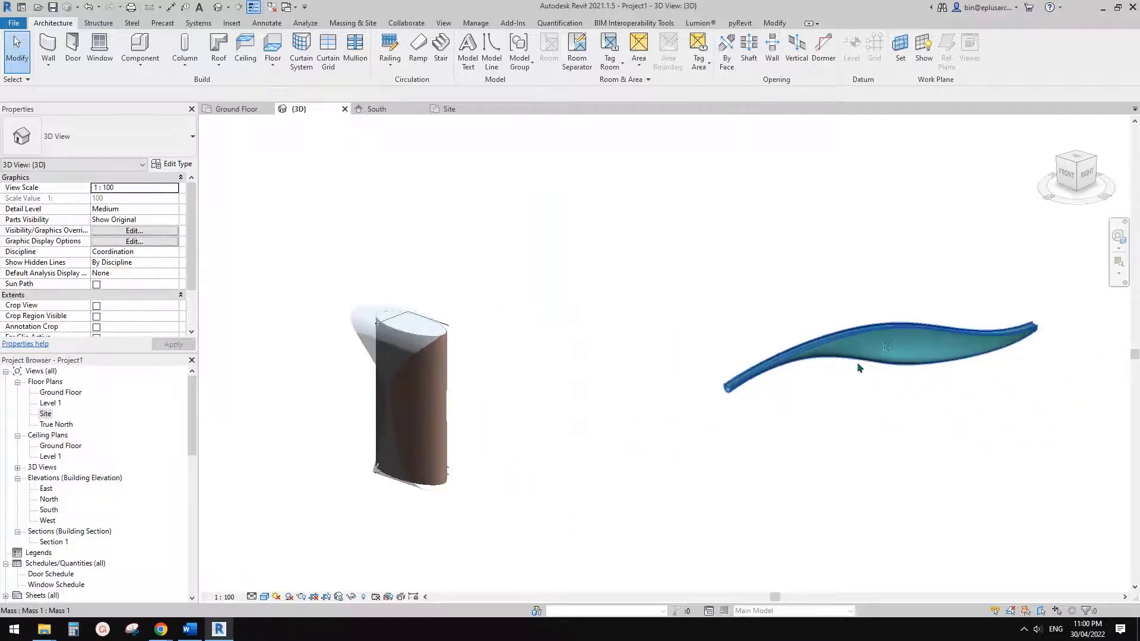
pyautogui.click(936, 361)
pyautogui.click(949, 396)
pyautogui.scroll(2, 390, 382)
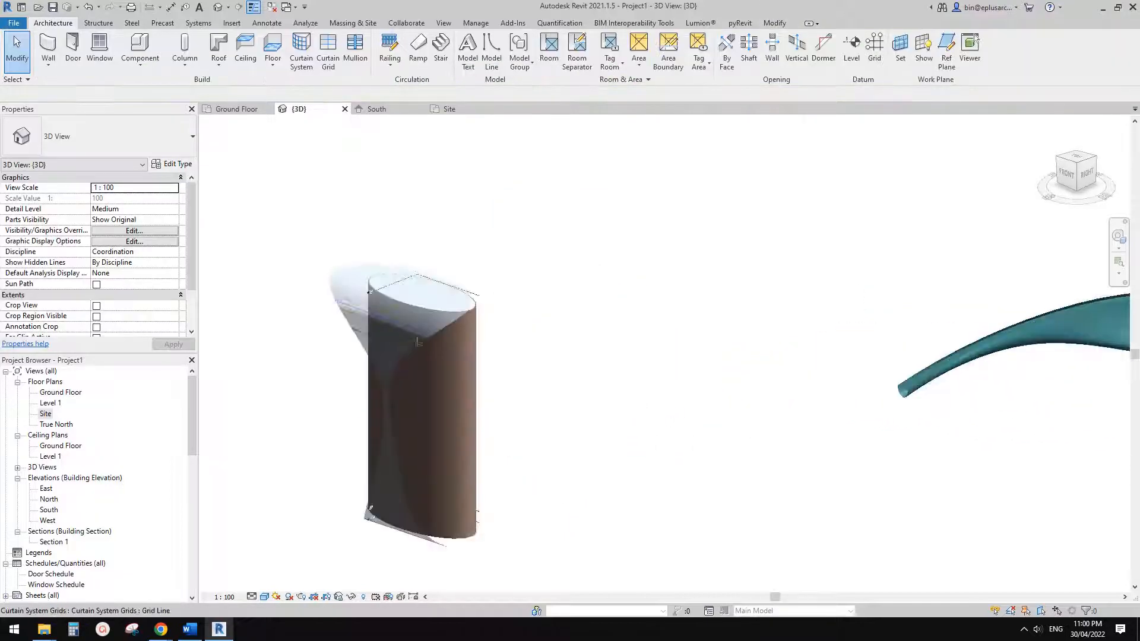
pyautogui.moveTo(430, 354); pyautogui.dragTo(568, 344, button='middle')
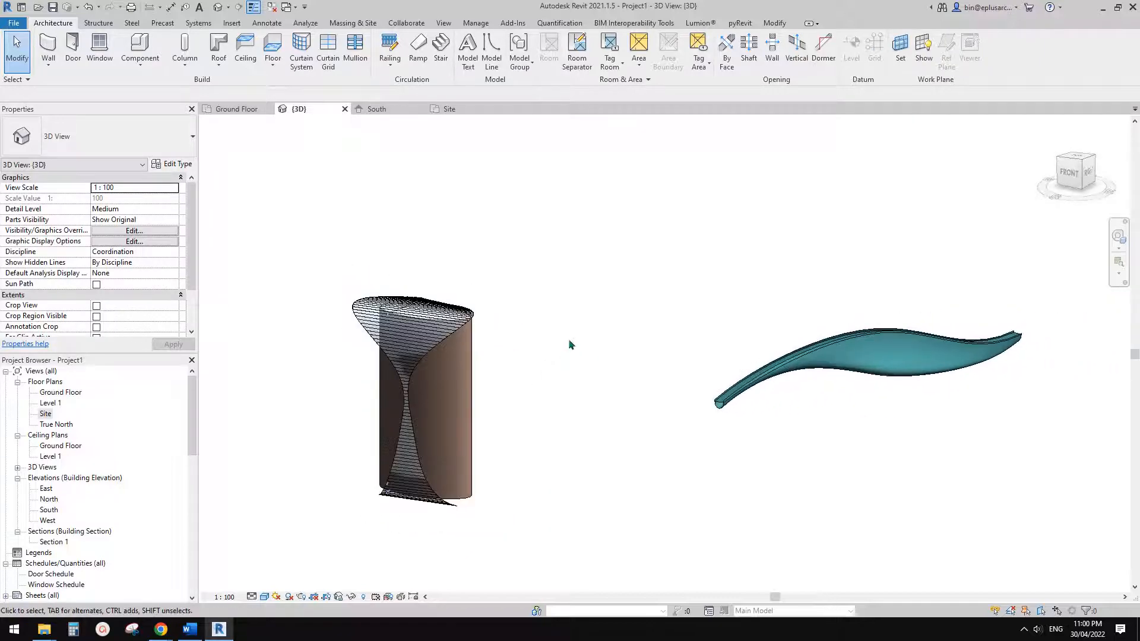
pyautogui.moveTo(745, 287); pyautogui.dragTo(745, 285)
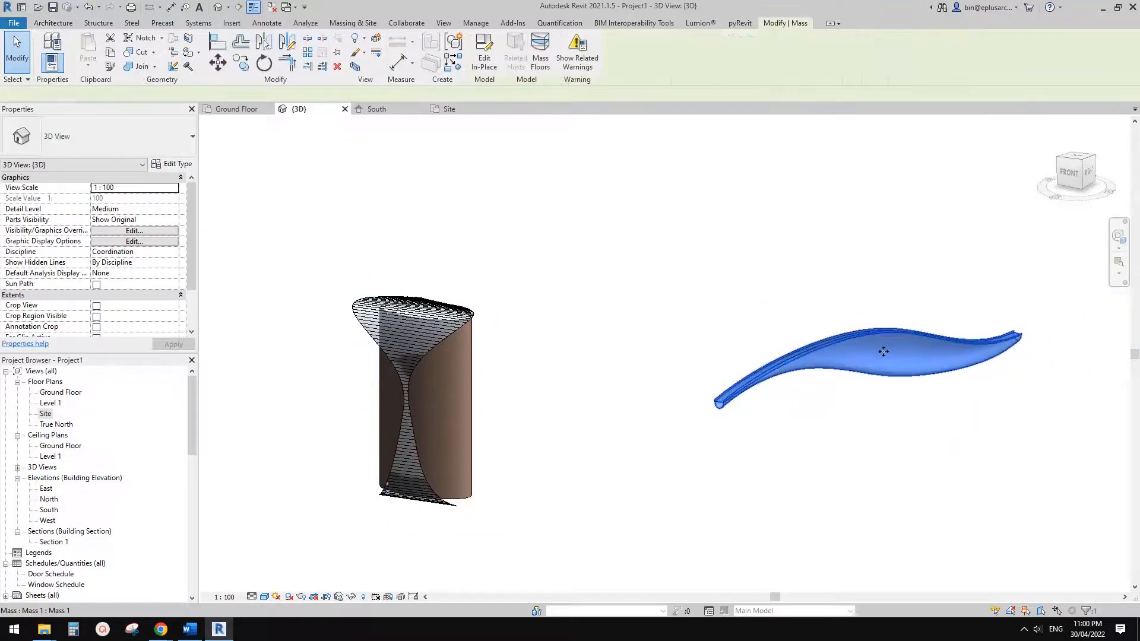
pyautogui.moveTo(880, 348); pyautogui.dragTo(682, 400)
pyautogui.scroll(2, 593, 414)
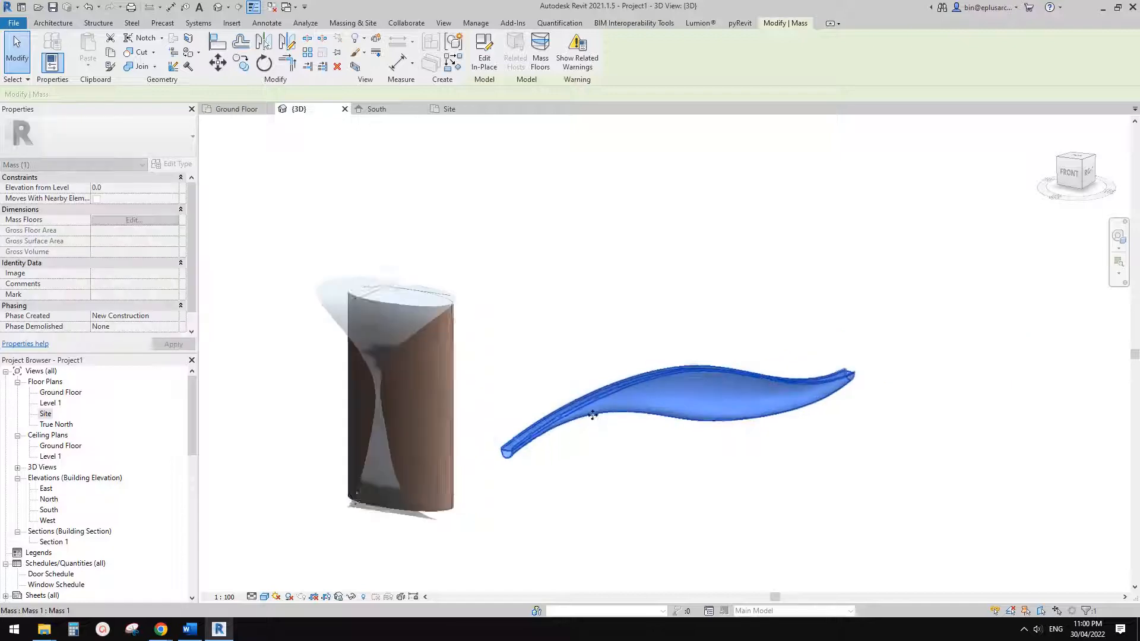
pyautogui.moveTo(593, 417); pyautogui.dragTo(723, 442, button='middle')
pyautogui.scroll(1, 751, 411)
pyautogui.click(753, 416)
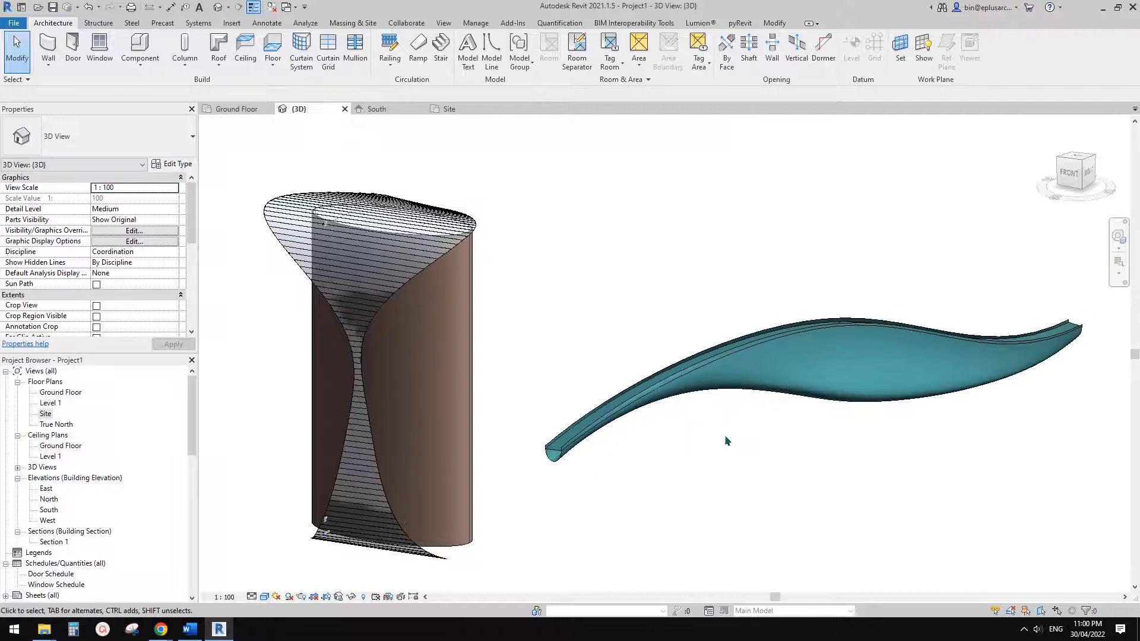